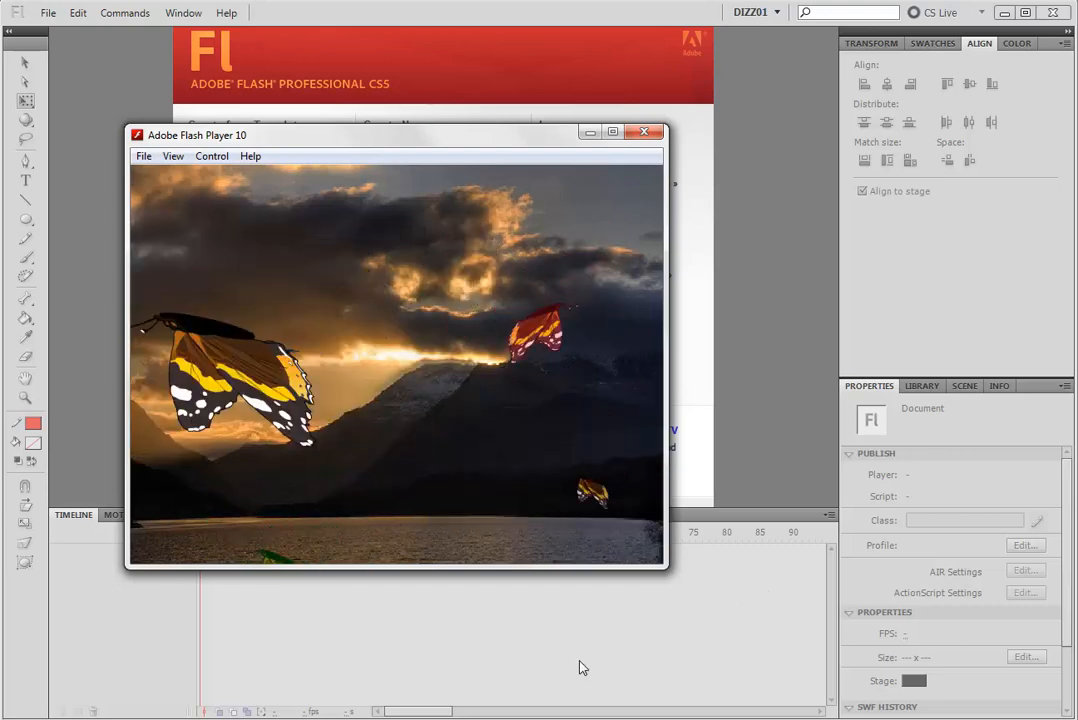
- Close the preview movie, open the recent file butterfly_start.fla and dock the Properties panel with the Align and Color panels
click(644, 132)
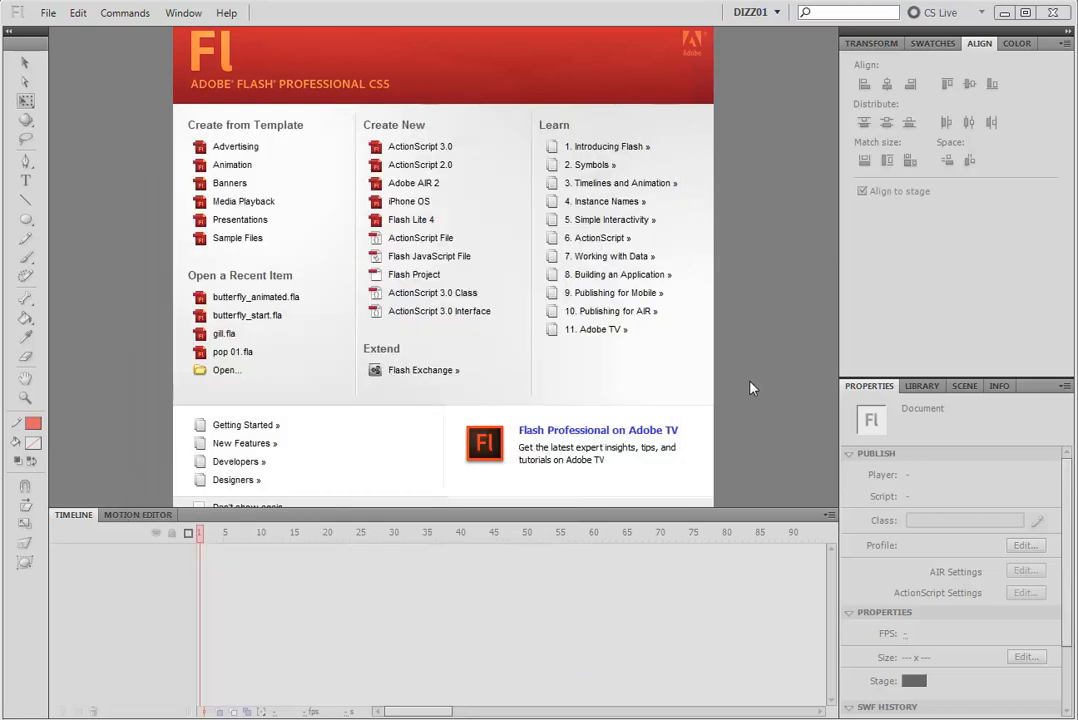
click(270, 318)
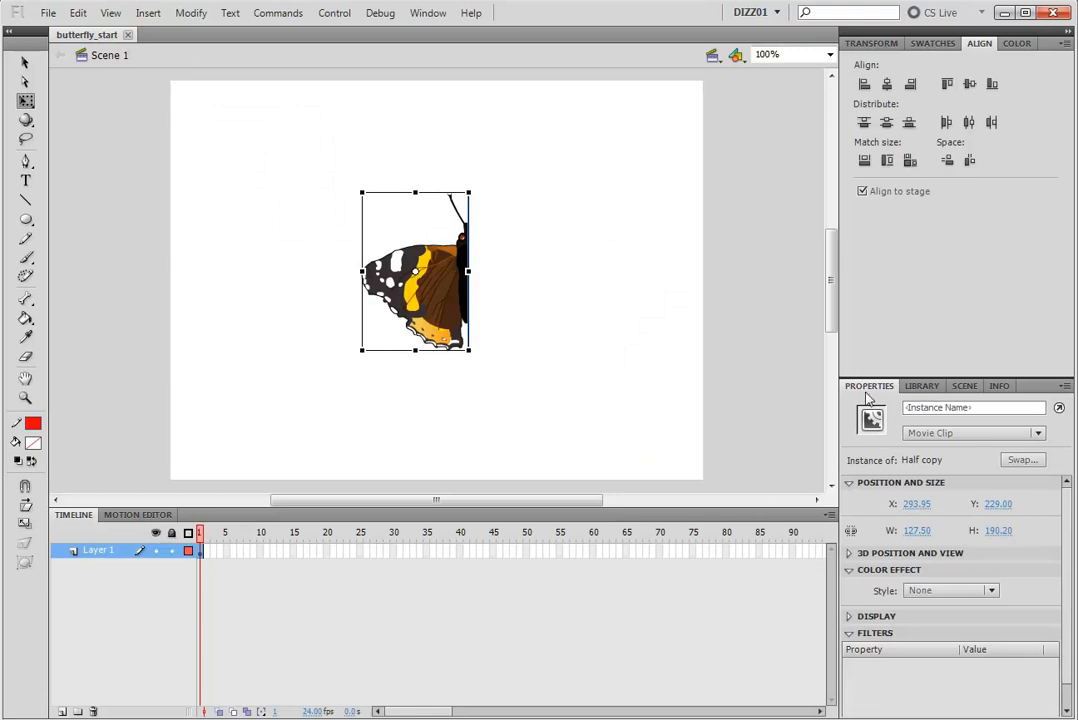
drag(880, 383, 906, 53)
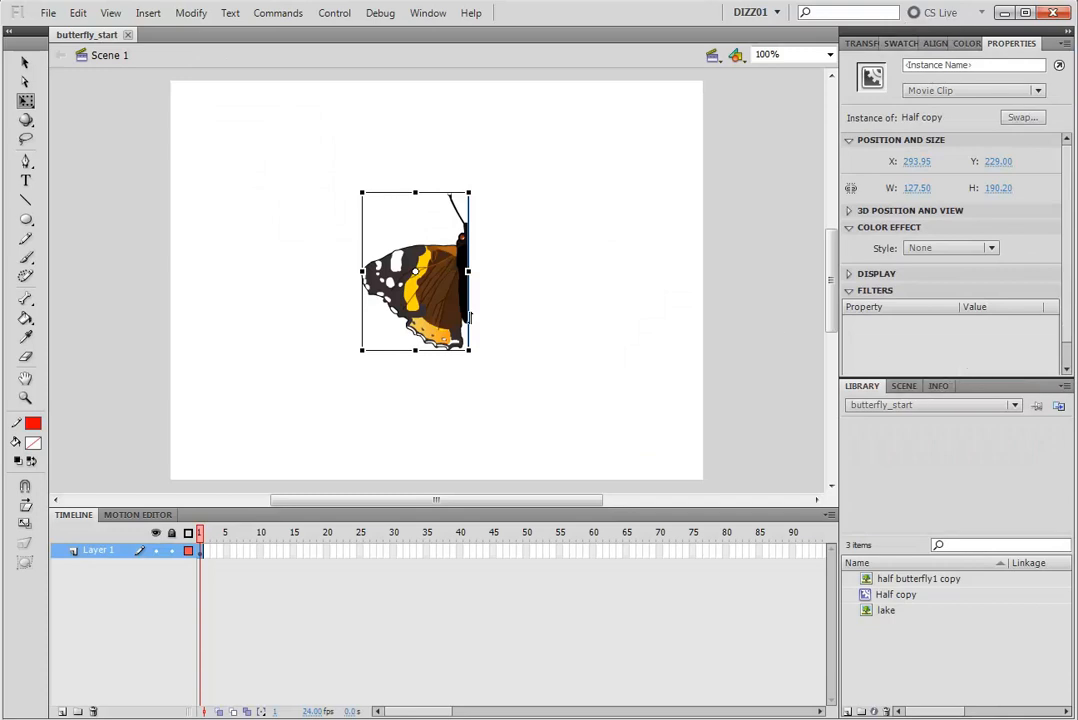
- Preview the library items half butterfly1 copy, Half copy and lake, and inspect the half-butterfly instance on the stage
click(918, 579)
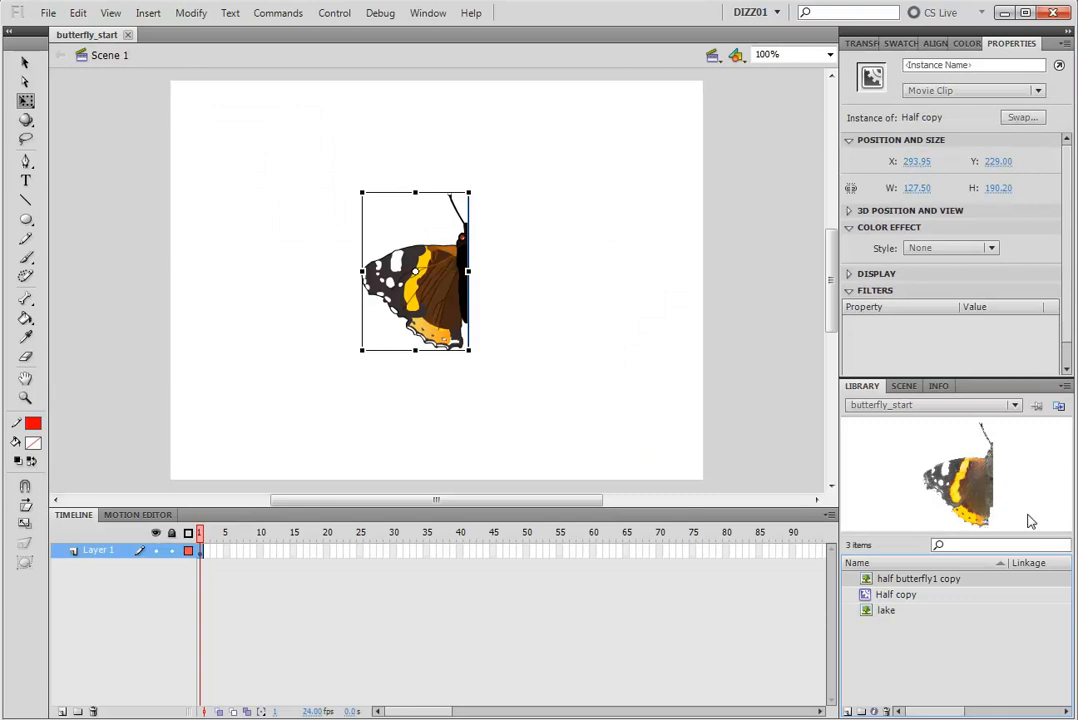
click(900, 598)
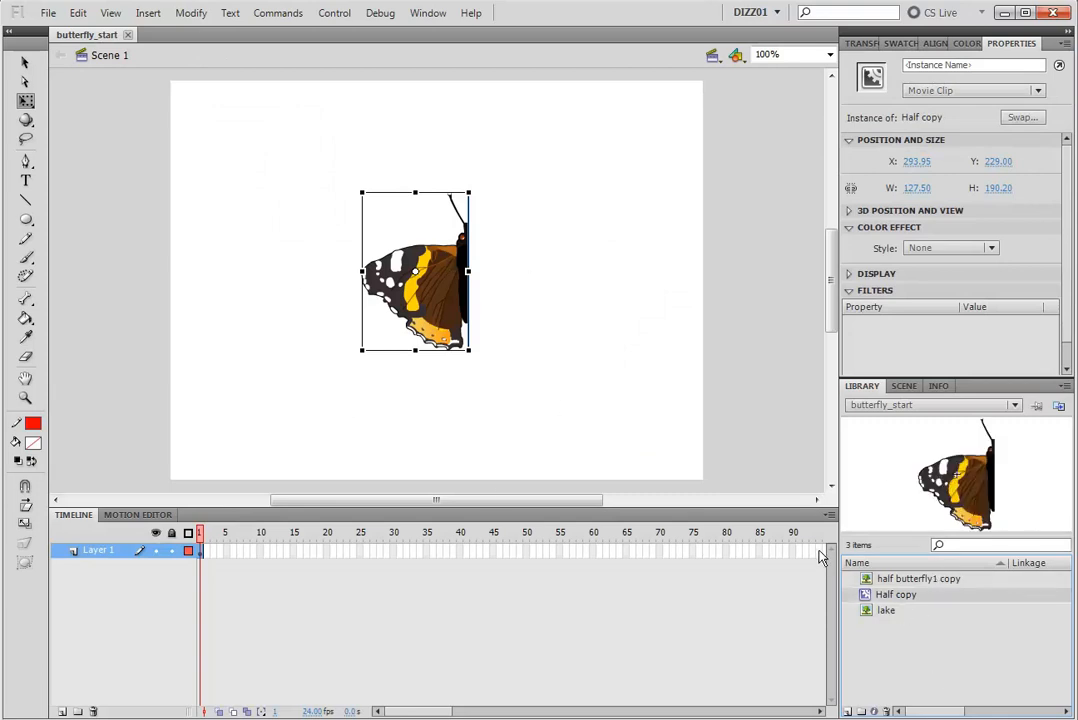
click(885, 612)
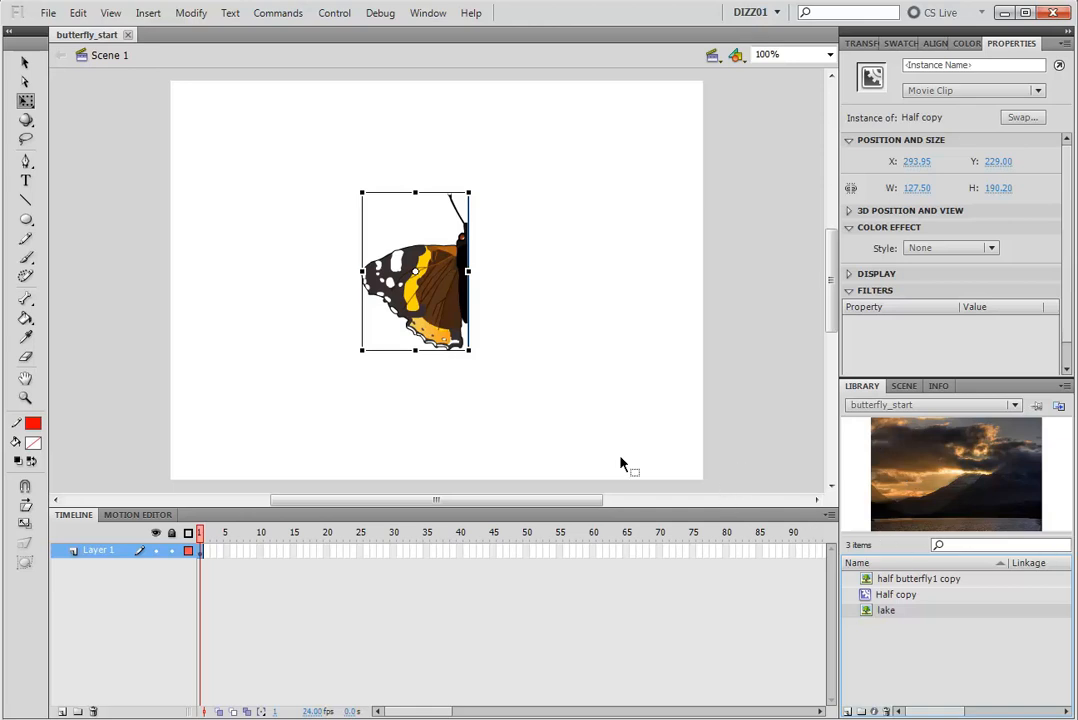
click(785, 382)
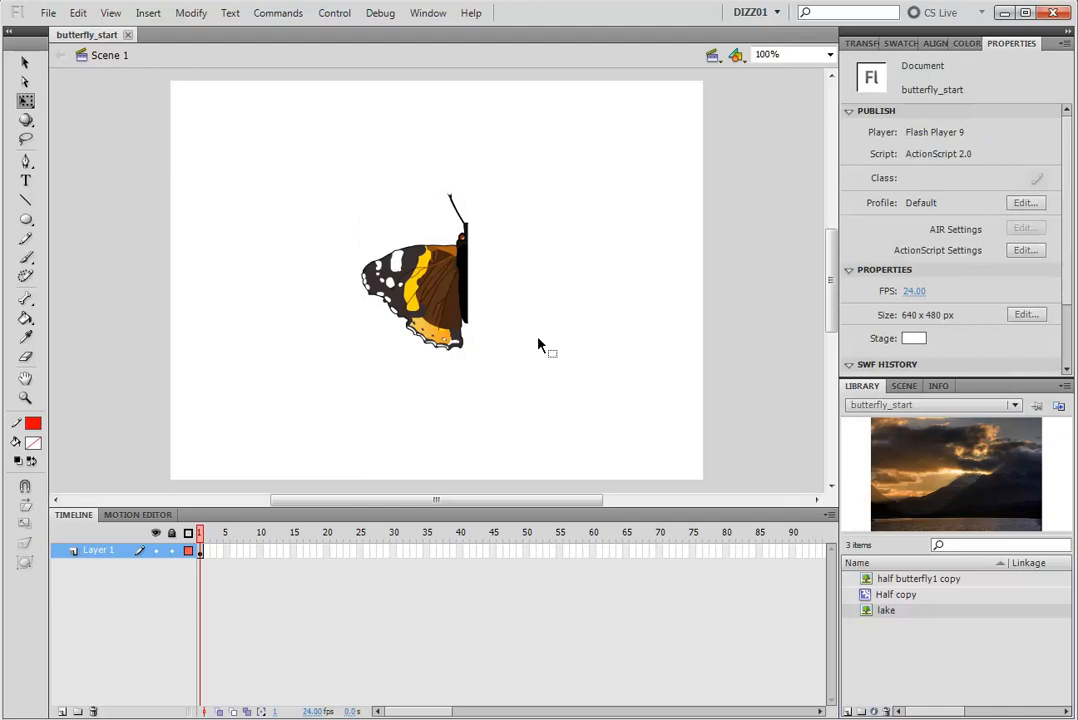
click(455, 292)
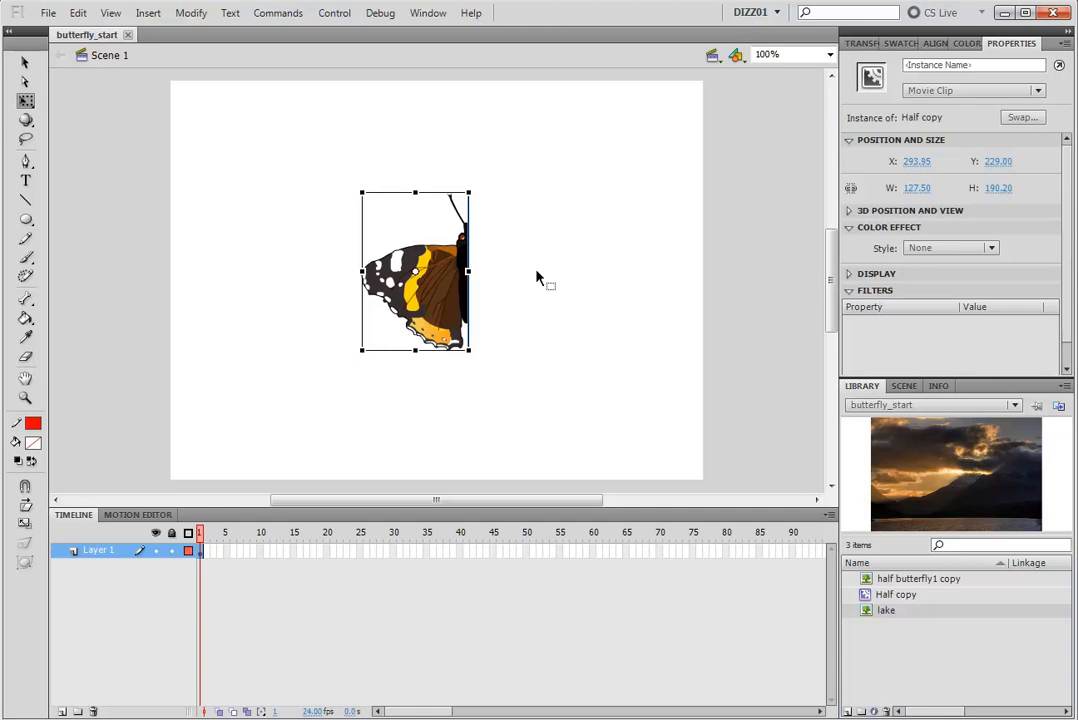
click(549, 319)
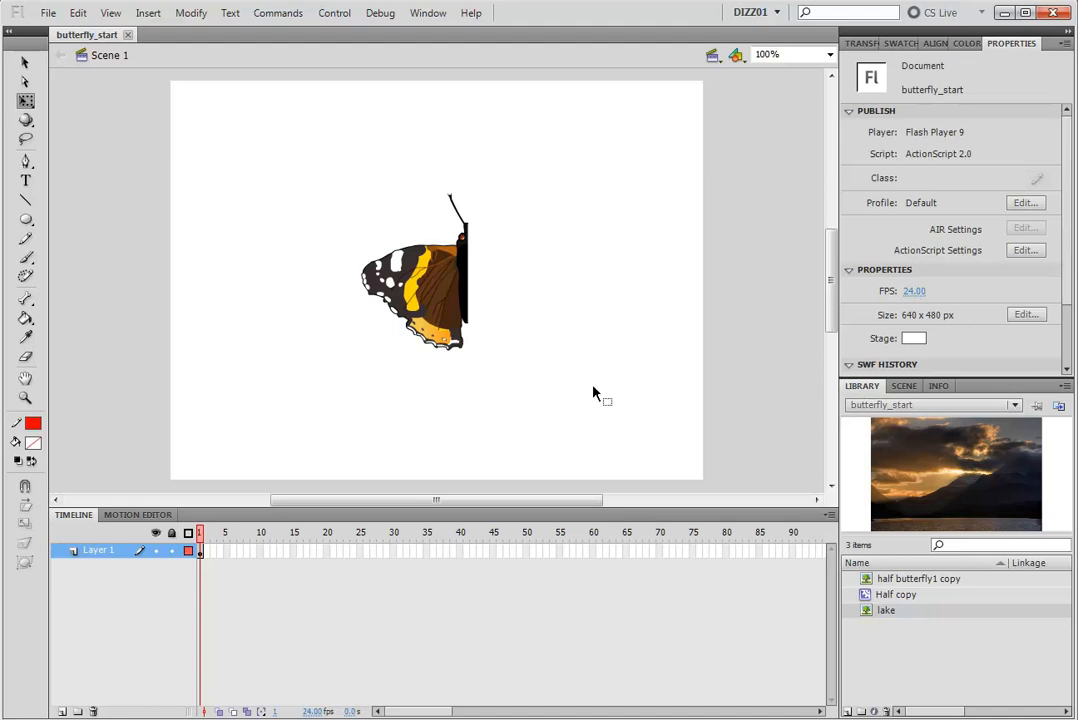
click(376, 245)
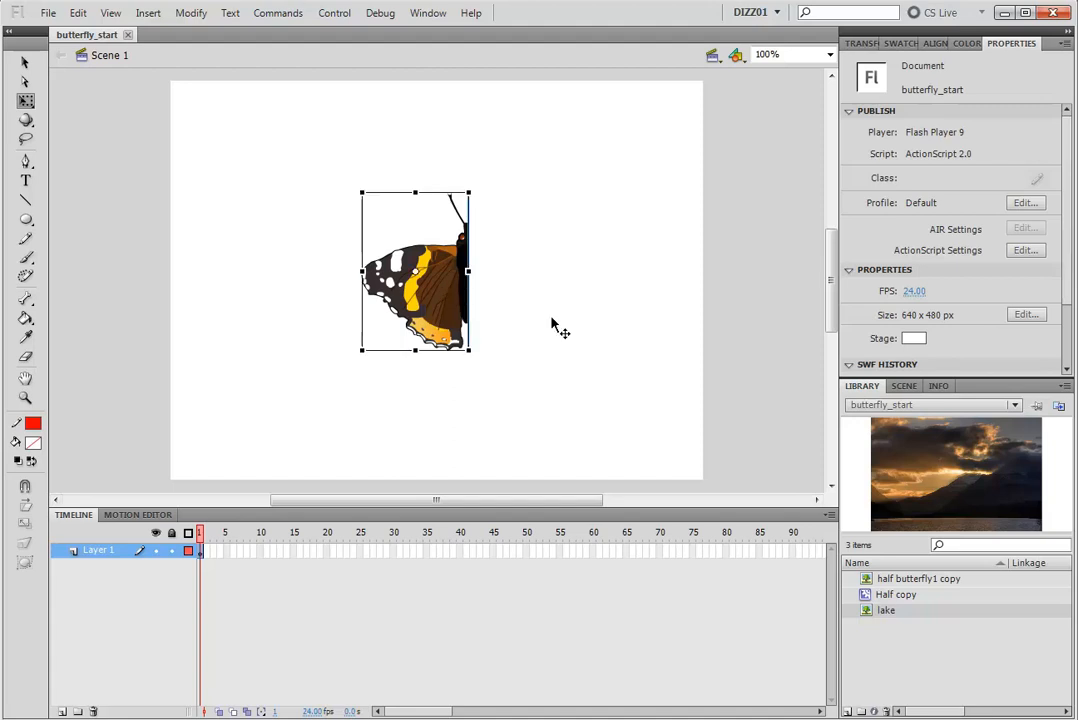
- Try bending the body edge outward inside the Half copy symbol, and return to the main scene
double_click(445, 303)
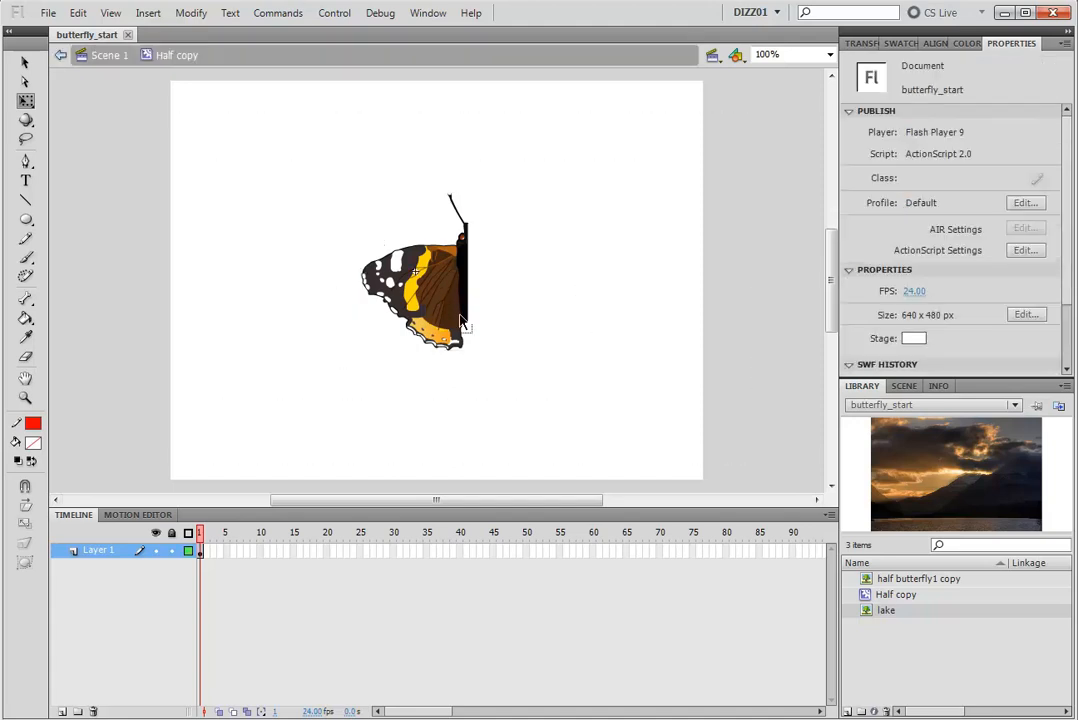
drag(477, 286, 507, 285)
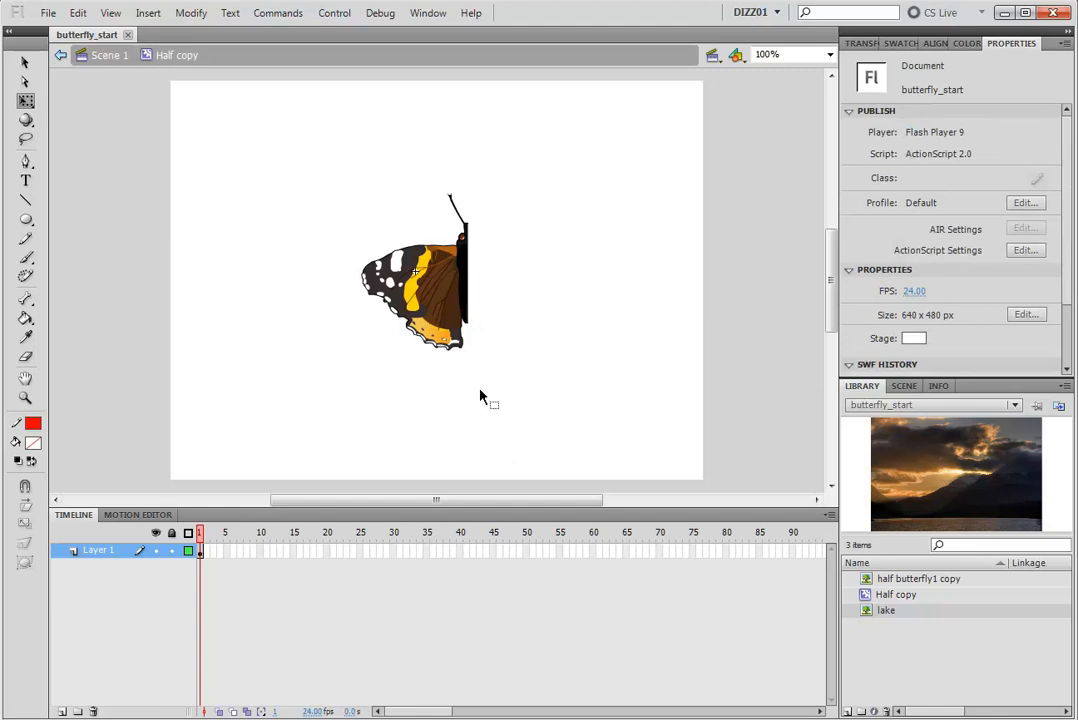
double_click(502, 454)
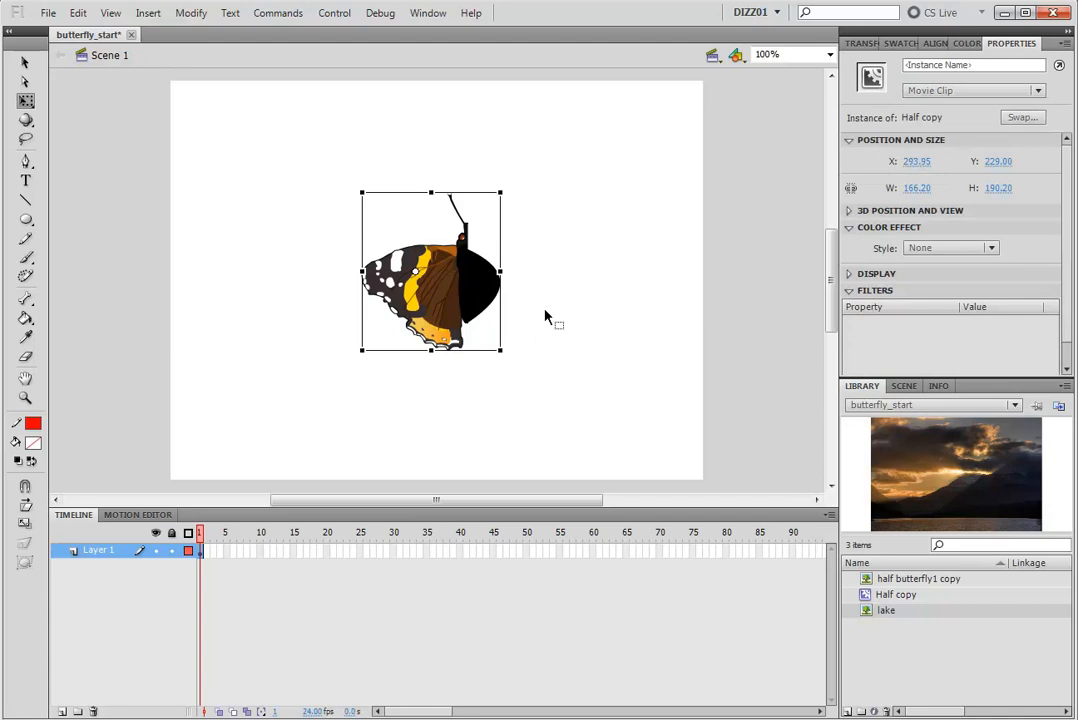
key(ctrl+e)
key(ctrl+e)
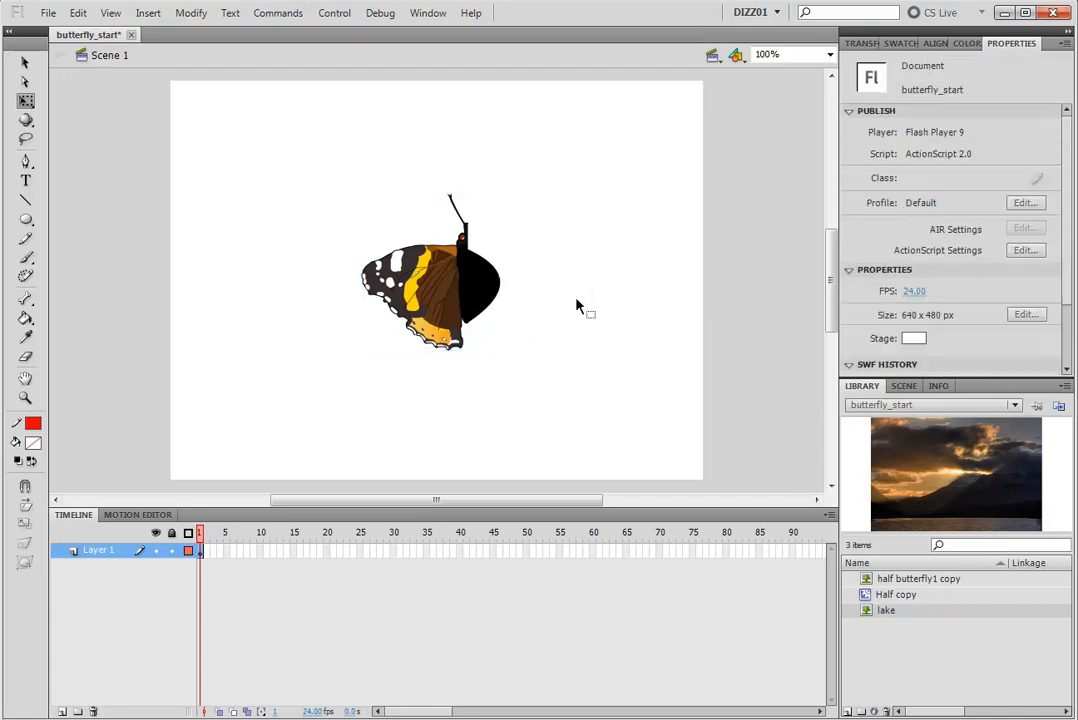
- Reopen the Half copy symbol and restore the straight body edge
key(ctrl+z)
key(ctrl+z)
key(ctrl+z)
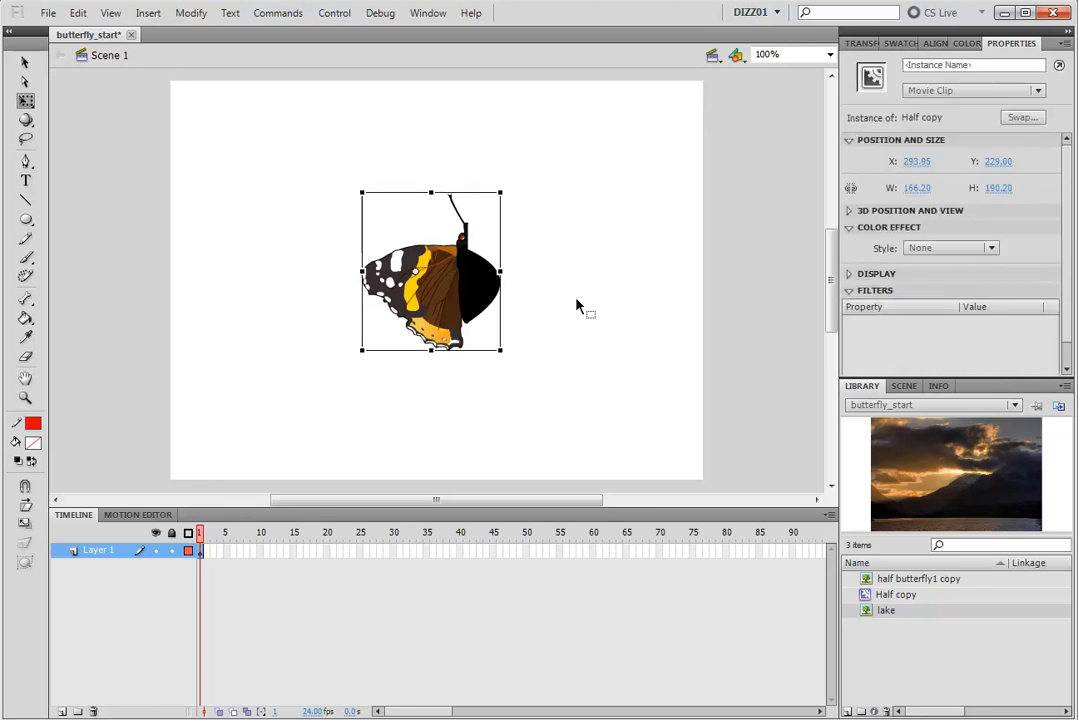
double_click(503, 300)
drag(501, 287, 467, 300)
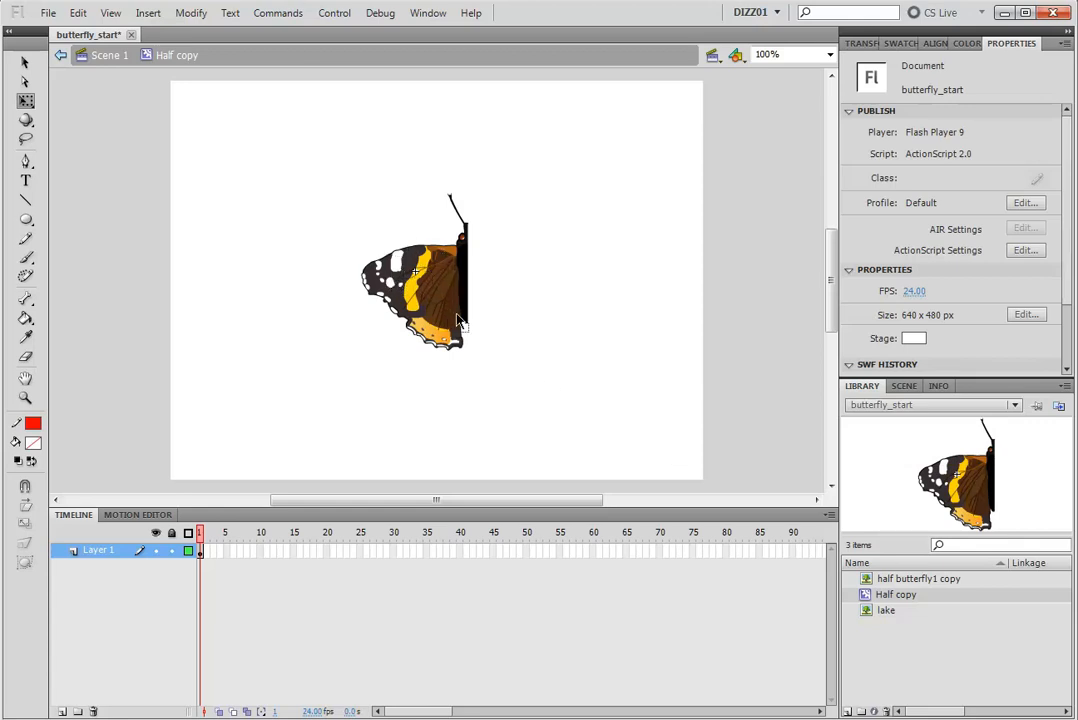
- Try moving the whole artwork away from the registration point inside the Half copy symbol, and undo the move
key(ctrl+a)
drag(441, 297, 582, 428)
click(519, 434)
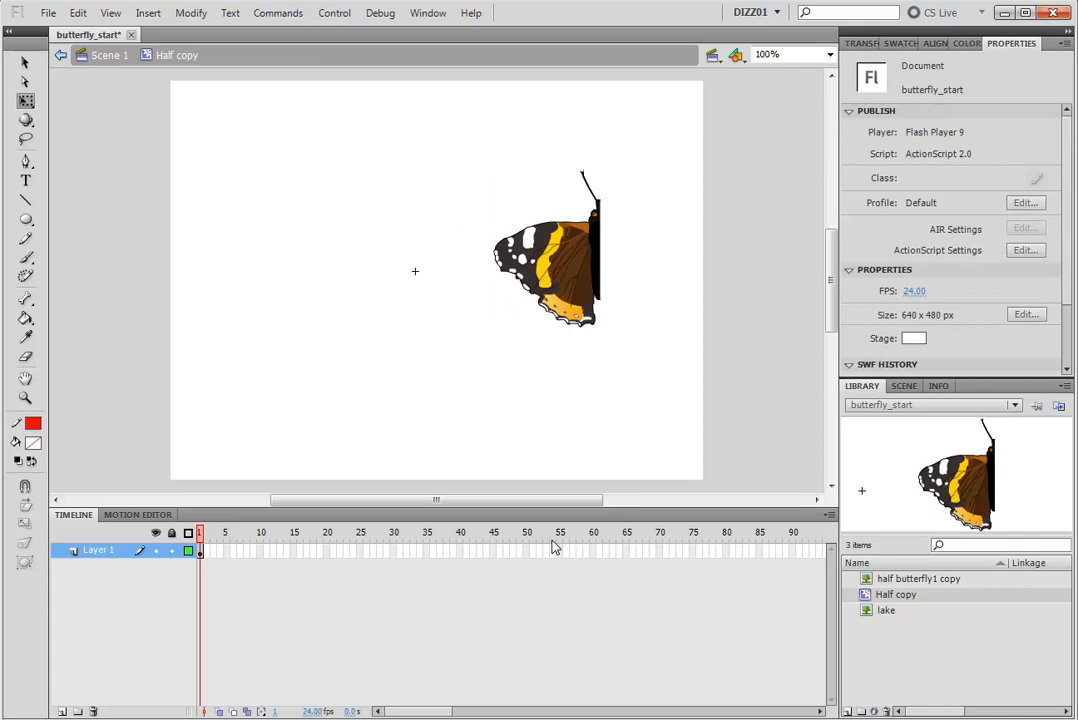
key(ctrl+z)
key(ctrl+z)
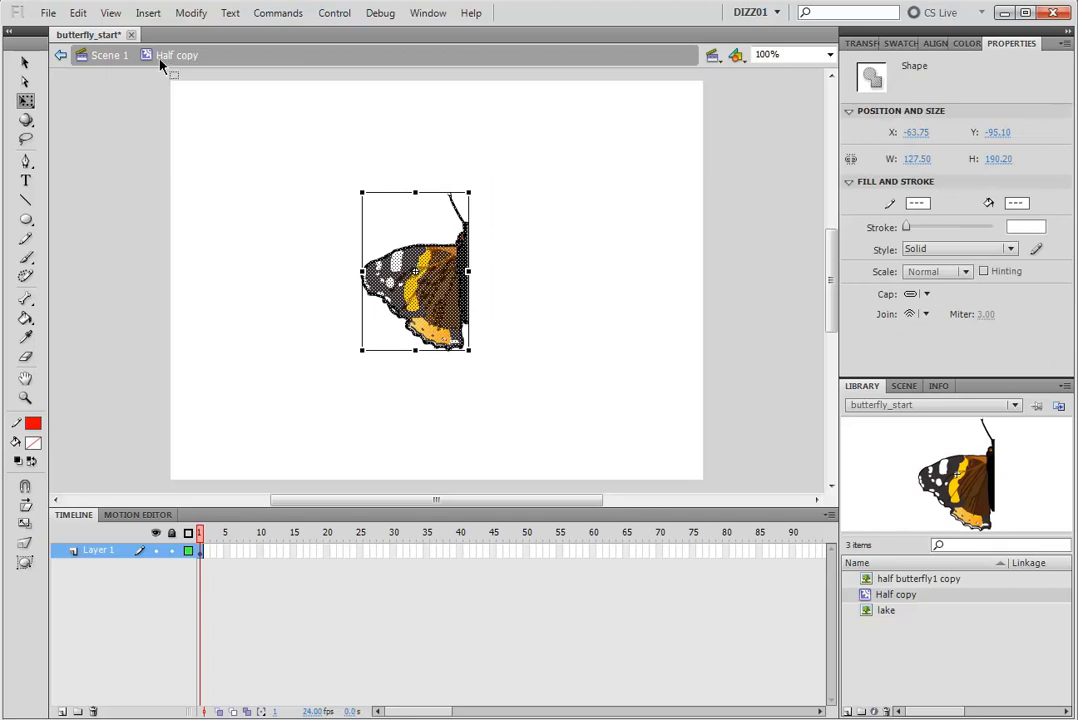
- Return to Scene 1 and select the half-butterfly instance
click(108, 57)
drag(568, 178, 298, 360)
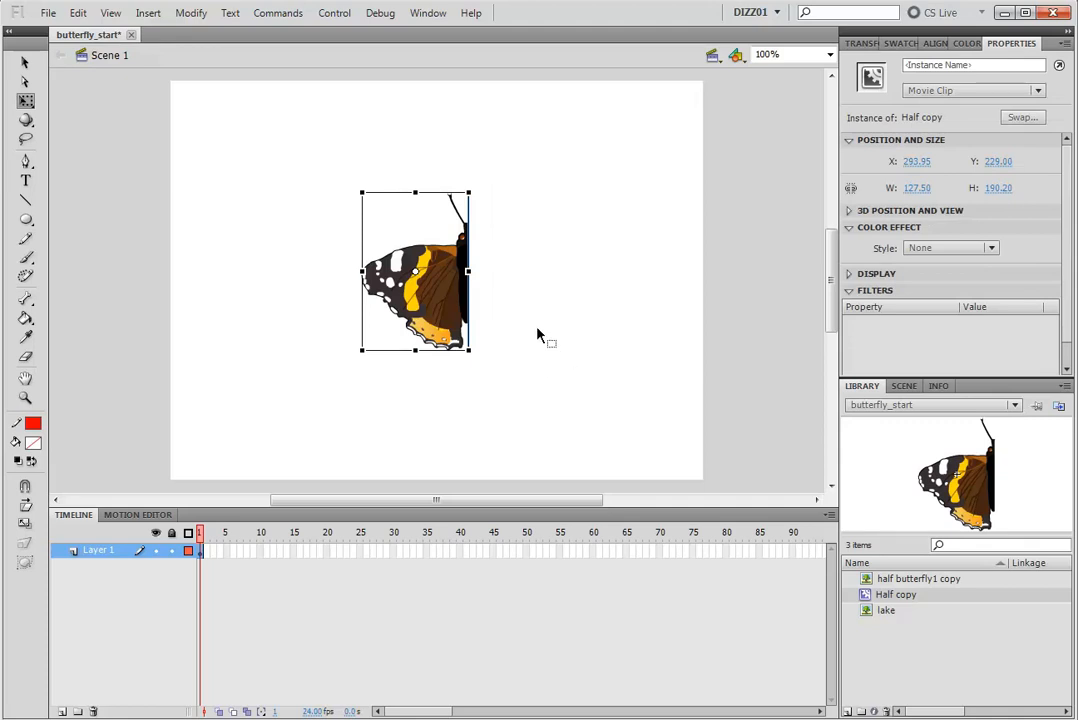
click(618, 409)
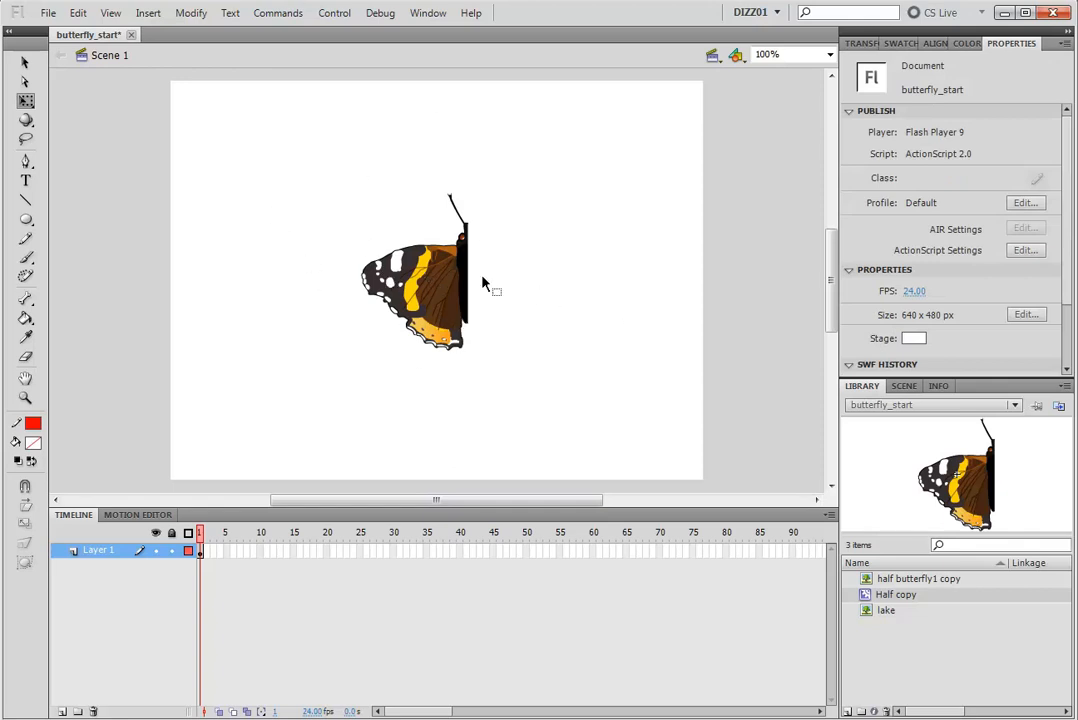
click(468, 310)
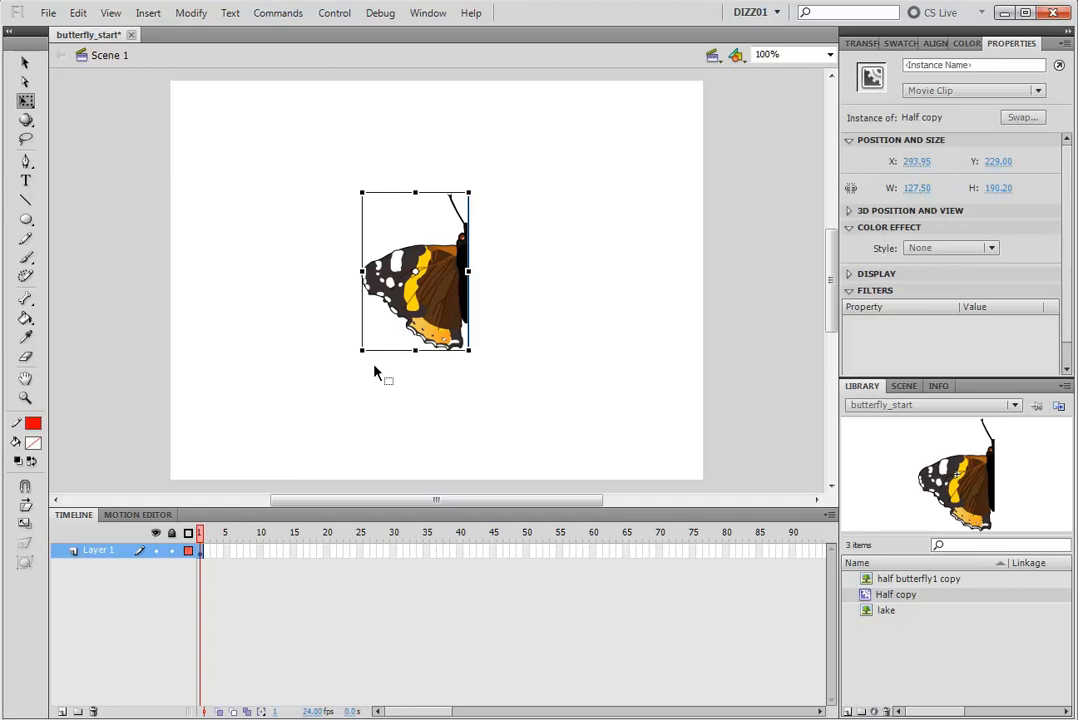
- Try rotating the half butterfly about its centre with Free Transform, and undo the rotation
drag(482, 188, 541, 188)
key(ctrl+z)
click(26, 63)
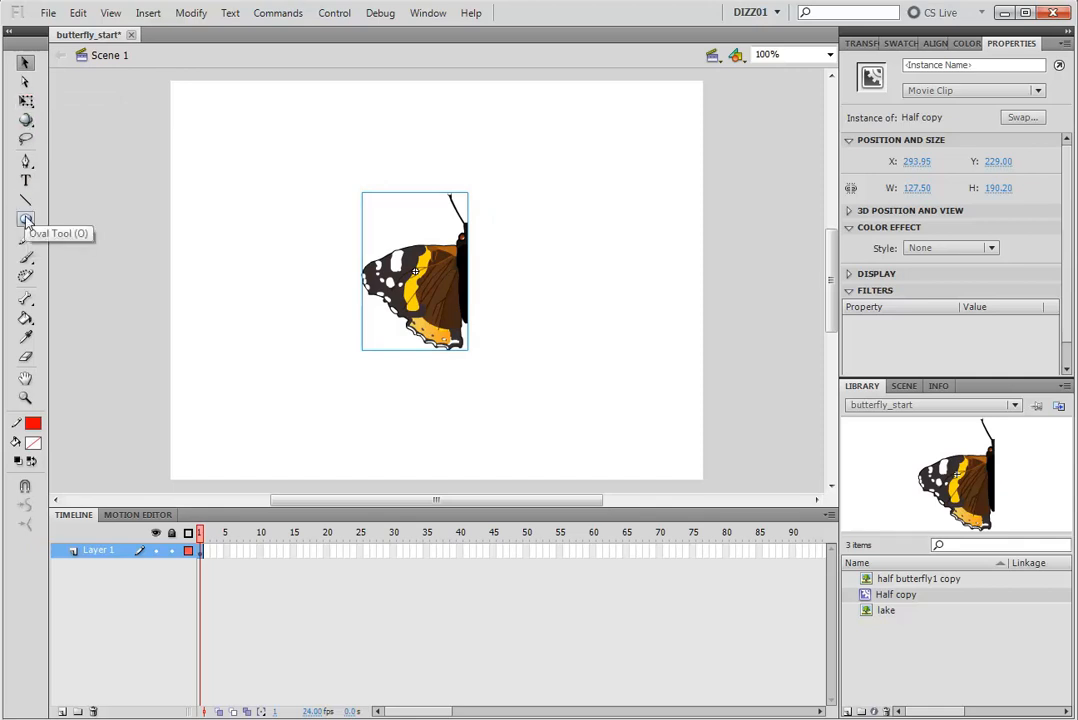
click(26, 104)
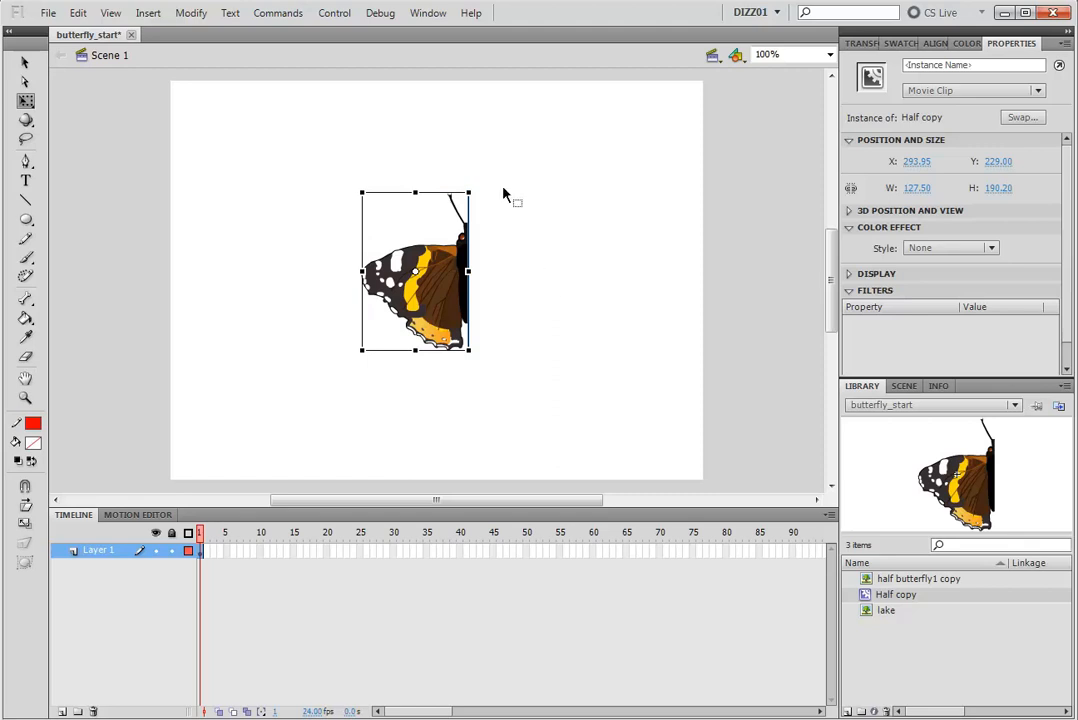
drag(484, 178, 529, 217)
key(ctrl+z)
- Move the half butterfly's transformation point to the middle of its body edge and rotate it clockwise so its head points diagonally upward
drag(470, 272, 469, 270)
mouse_move(479, 180)
mouse_down()
mouse_move(529, 209)
mouse_move(479, 156)
mouse_move(551, 229)
mouse_move(546, 241)
mouse_move(544, 204)
mouse_move(578, 242)
mouse_move(571, 224)
mouse_up()
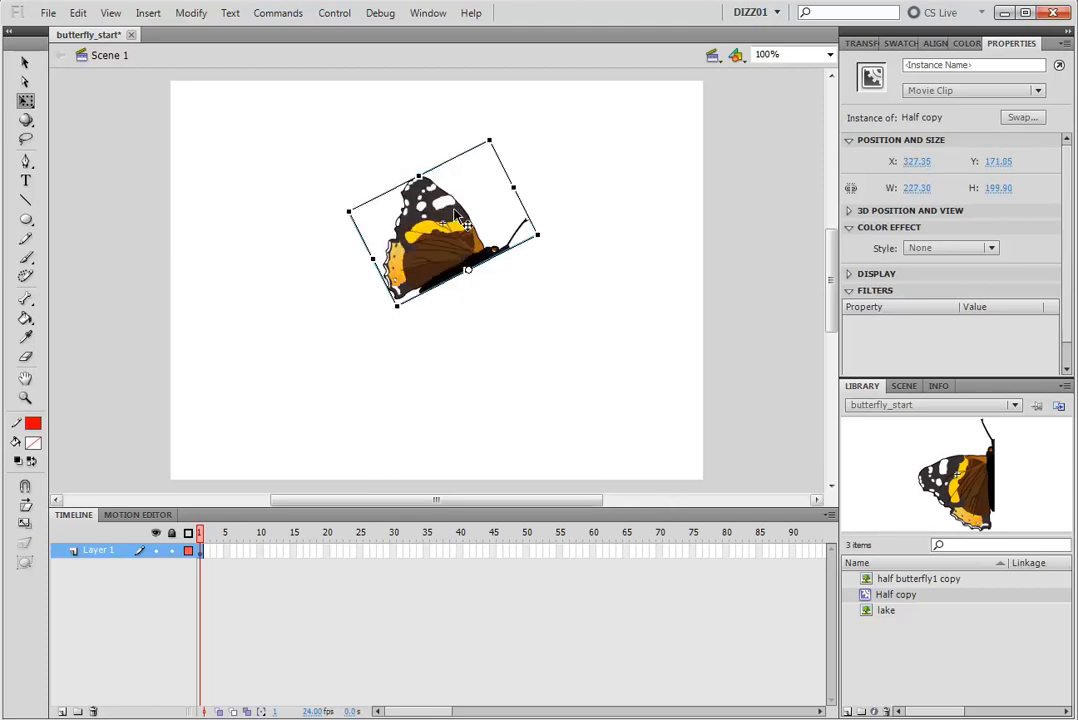
click(548, 366)
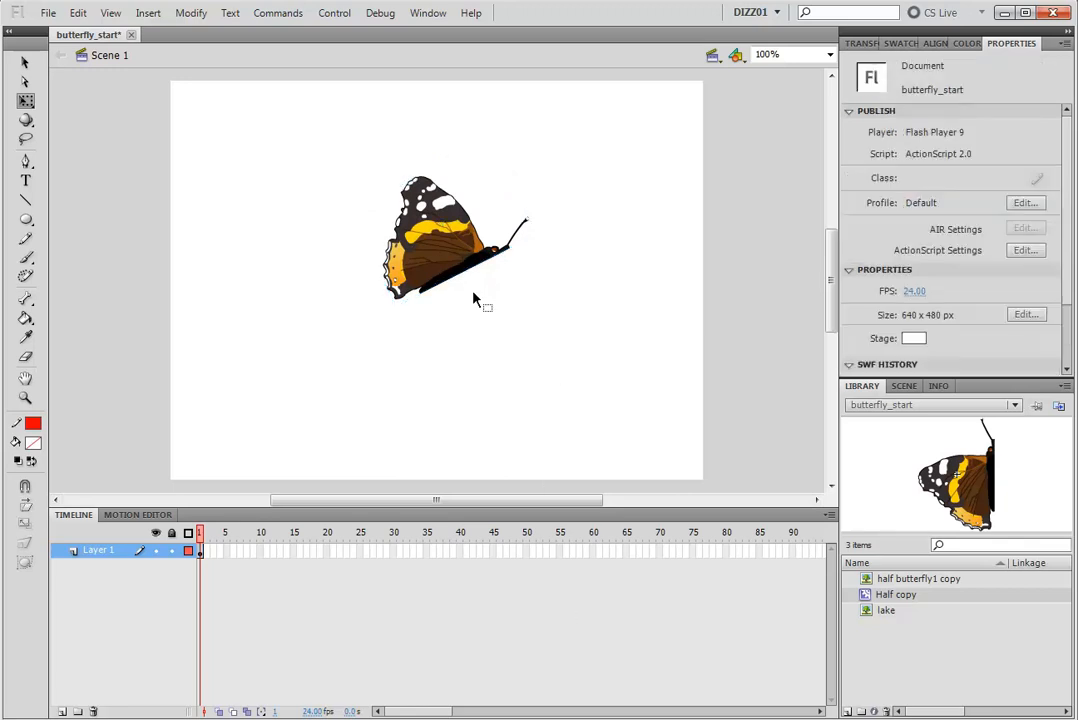
- Copy the rotated half butterfly and paste the duplicate in place over the original
click(437, 247)
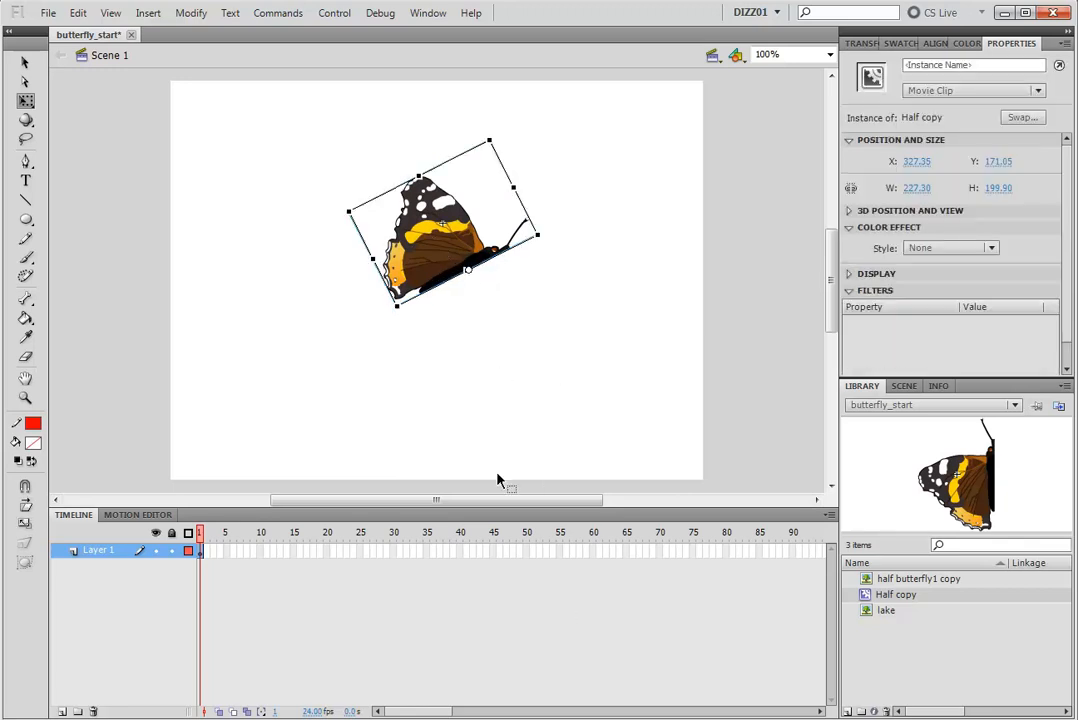
right_click(433, 273)
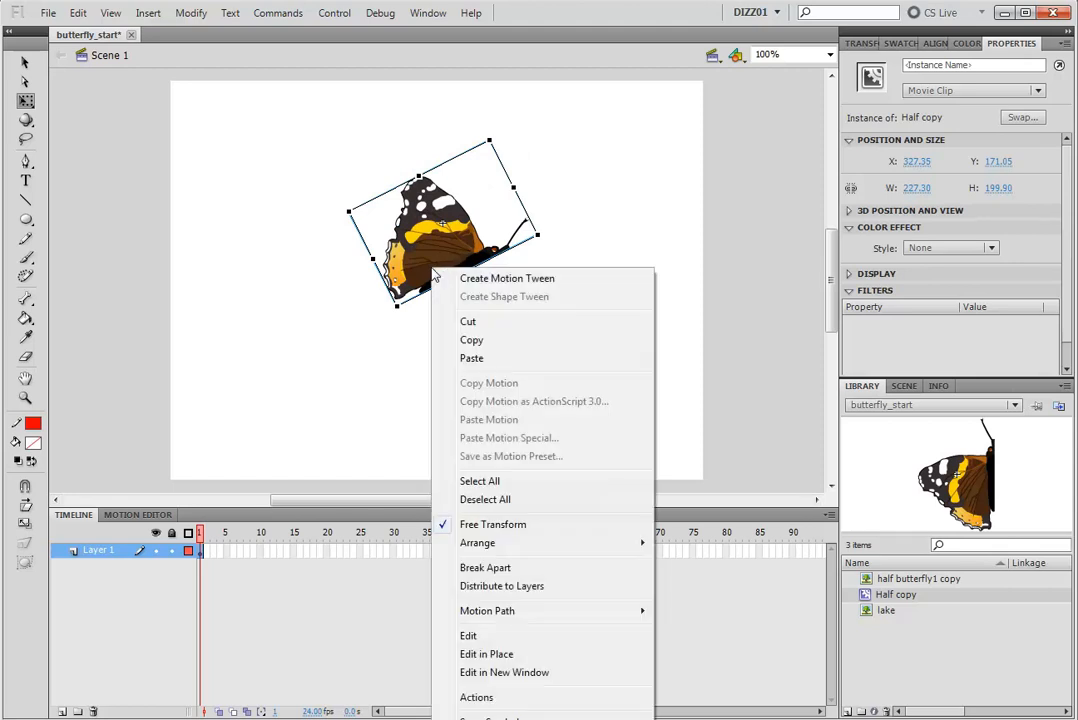
click(479, 342)
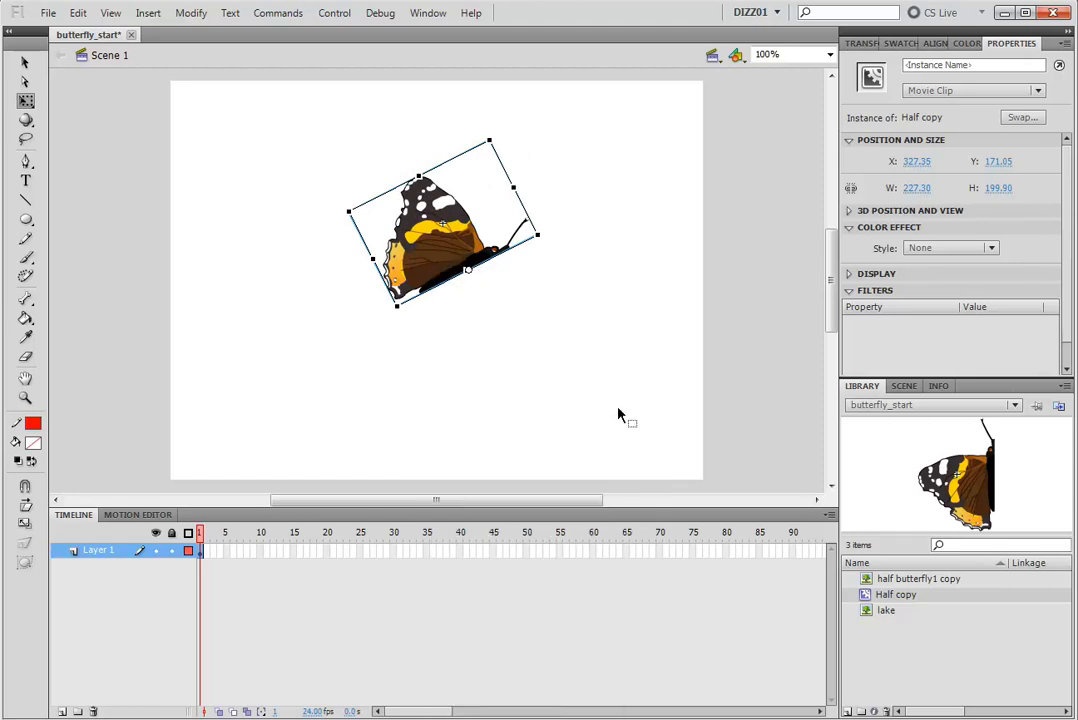
right_click(527, 285)
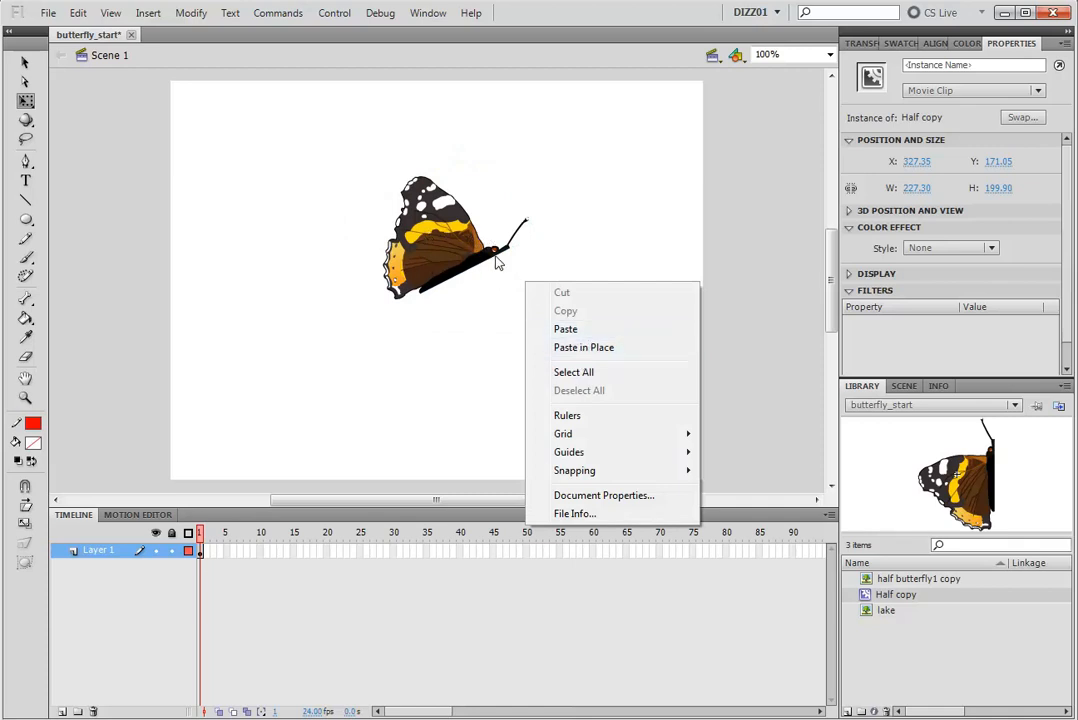
click(606, 360)
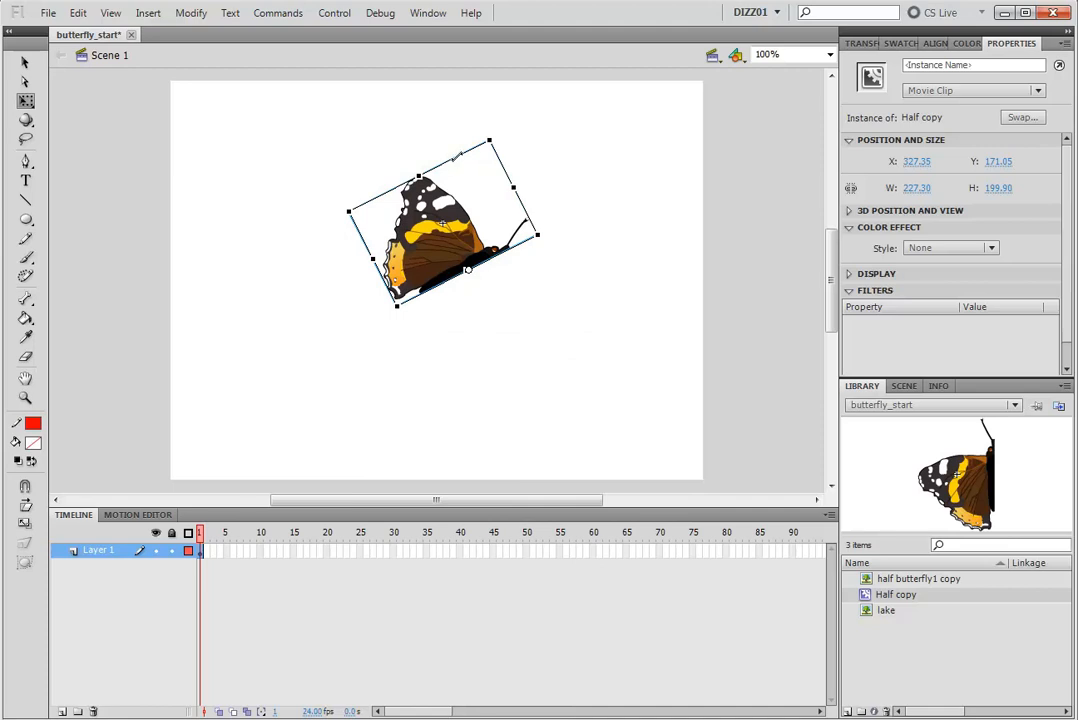
- Skew the pasted copy's wing backward and the original's wing slightly forward so the butterfly has two separate wings
drag(457, 157, 419, 178)
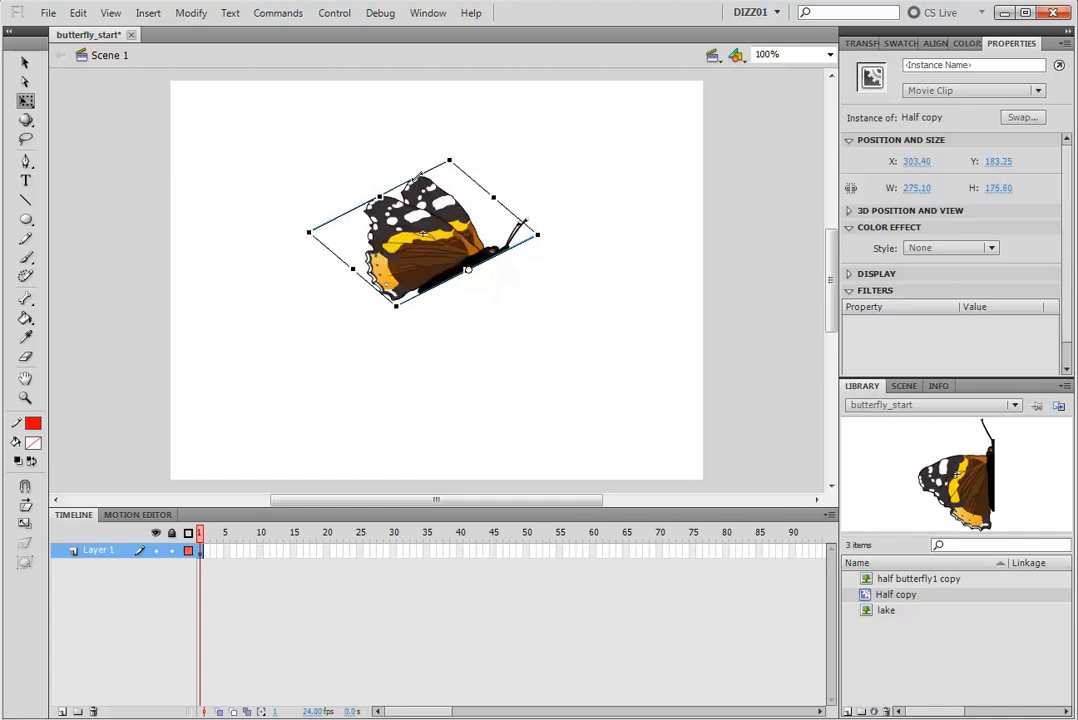
click(549, 366)
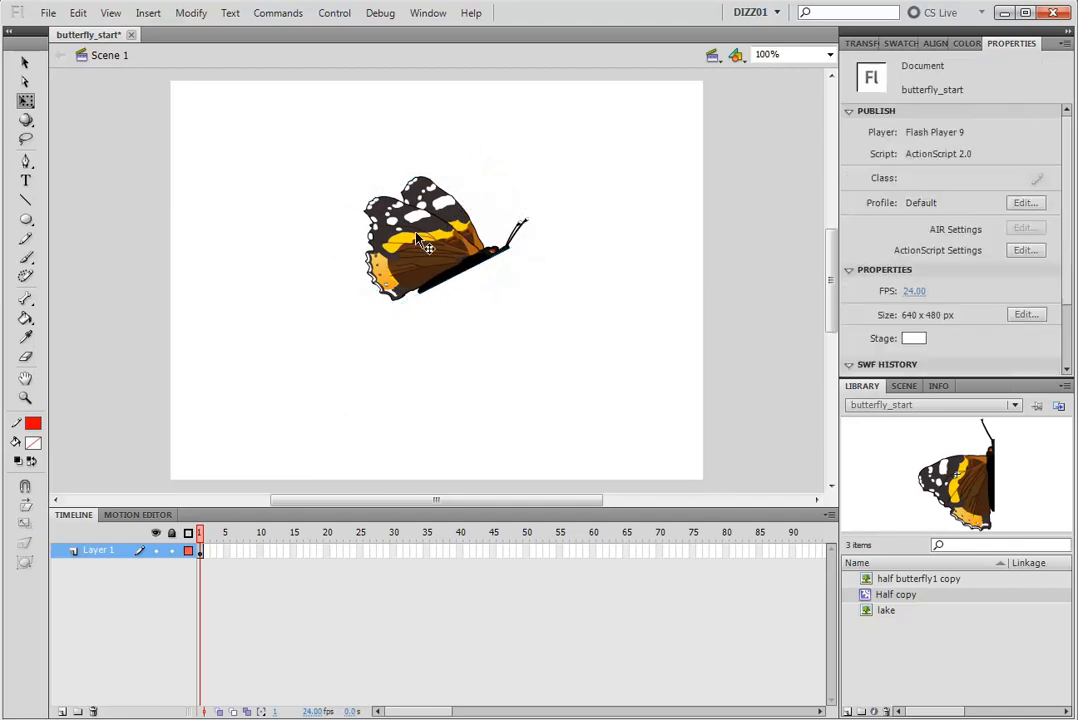
click(449, 209)
mouse_move(455, 164)
mouse_down()
mouse_move(465, 161)
mouse_move(437, 166)
mouse_up()
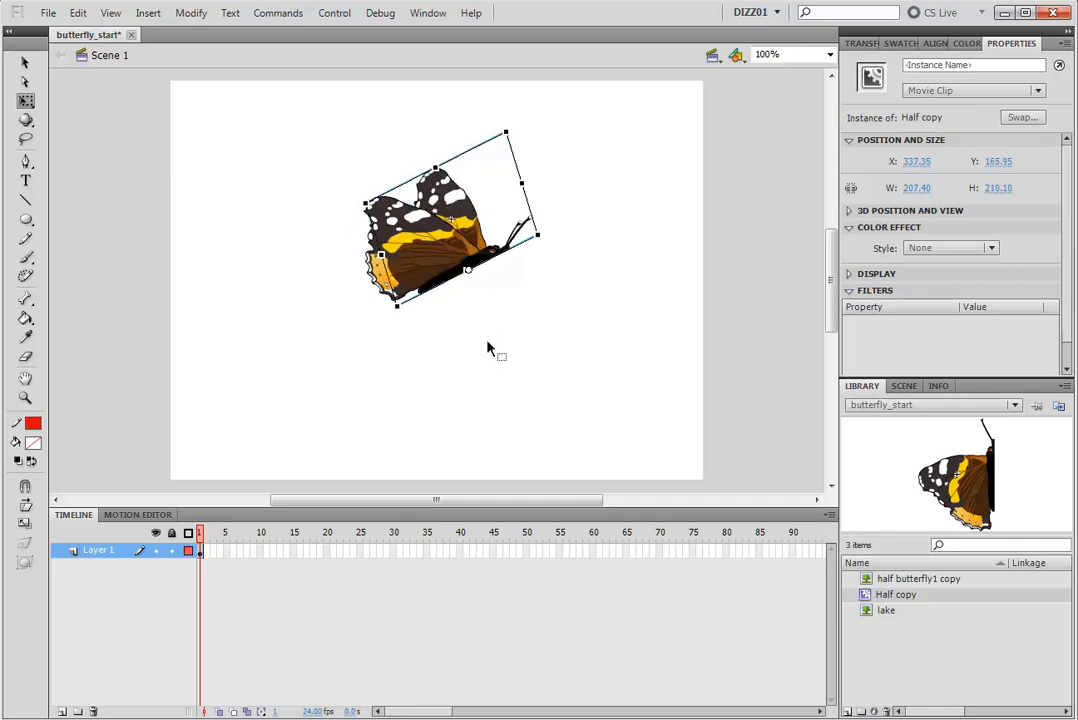
click(489, 348)
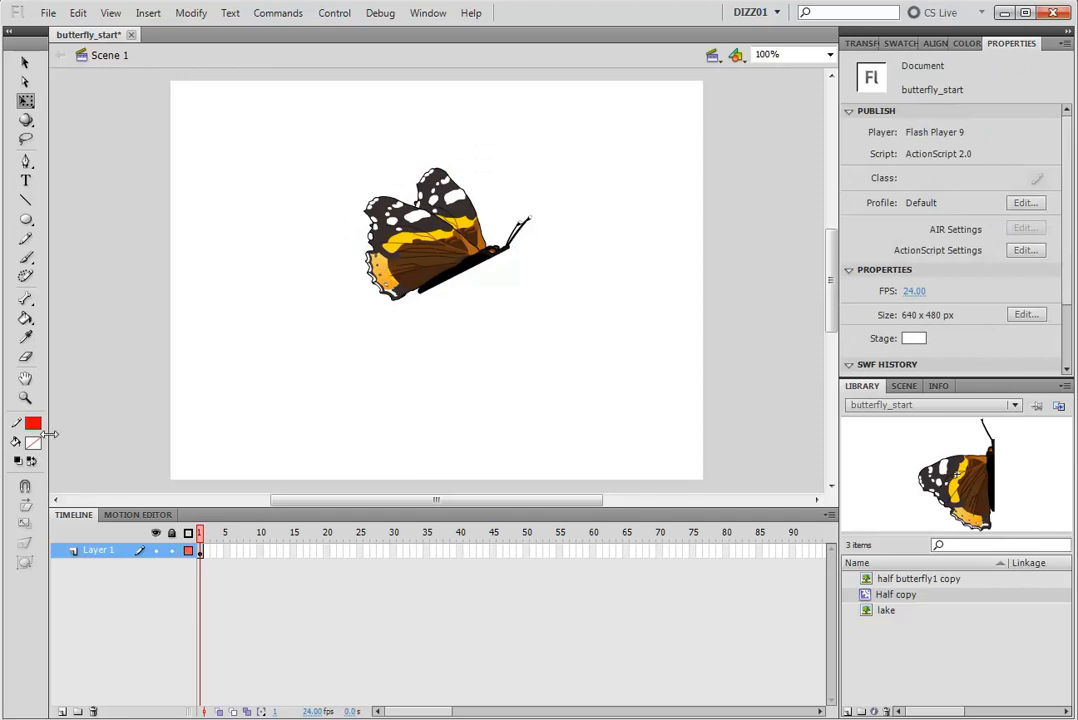
- Draw a tall oval with a red outline and no fill on the empty stage beside the butterfly
click(27, 223)
drag(211, 261, 266, 361)
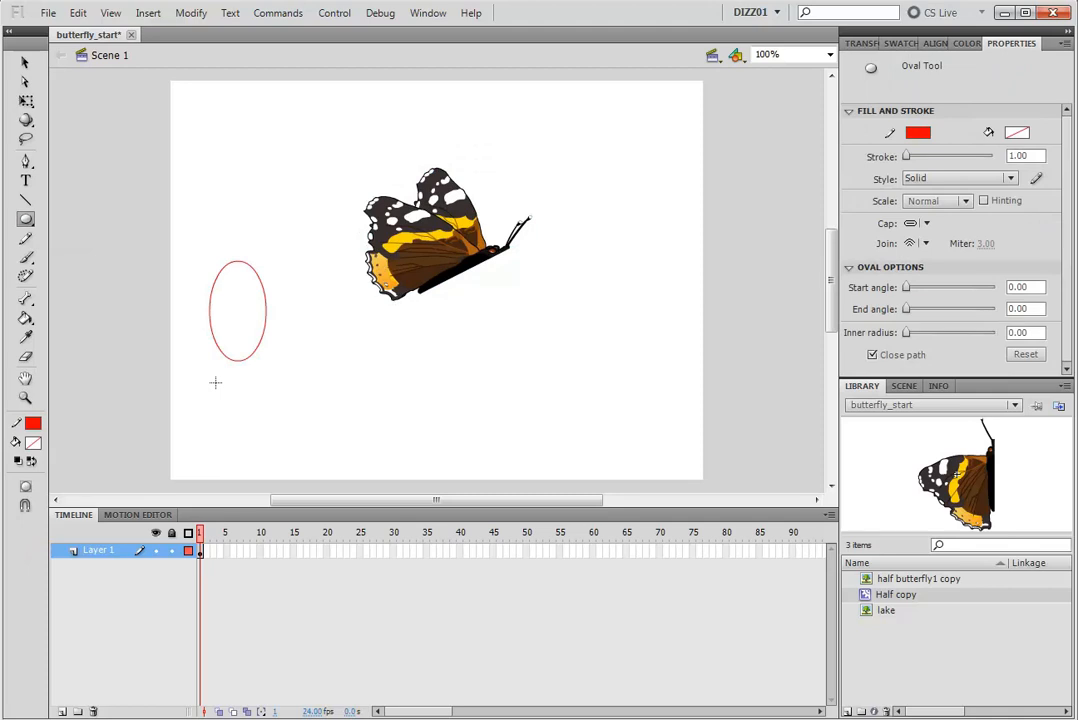
- Undo the red oval and draw a narrow black oval without outline, about 20 by 90 px, on the empty stage beside the butterfly
key(ctrl+z)
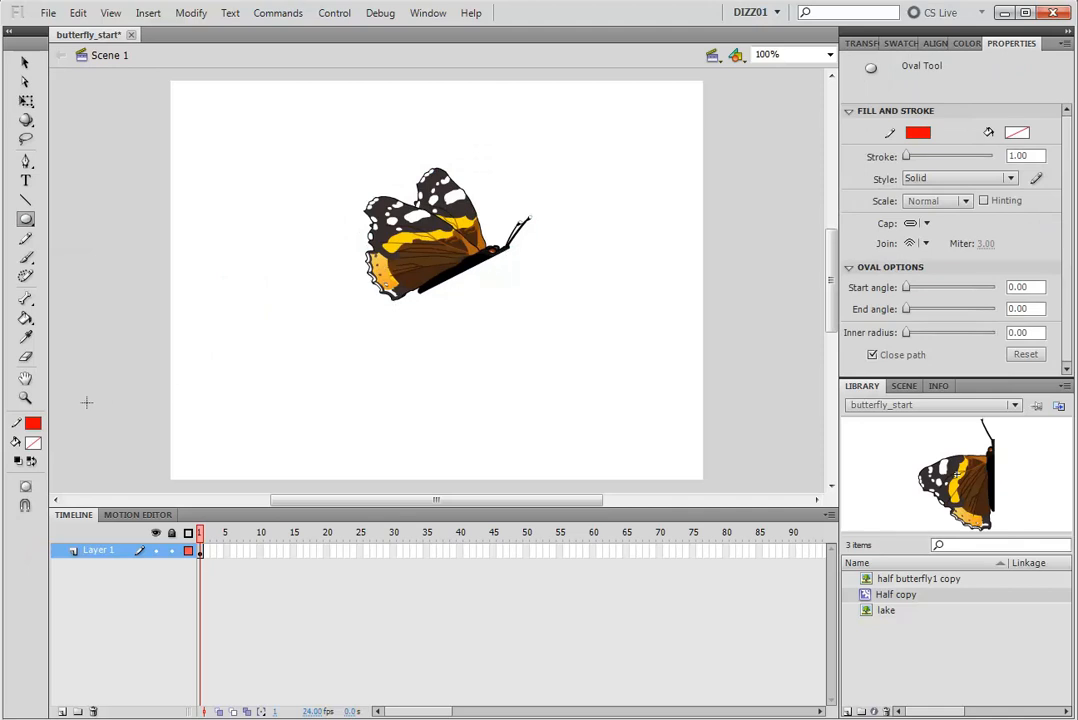
click(33, 424)
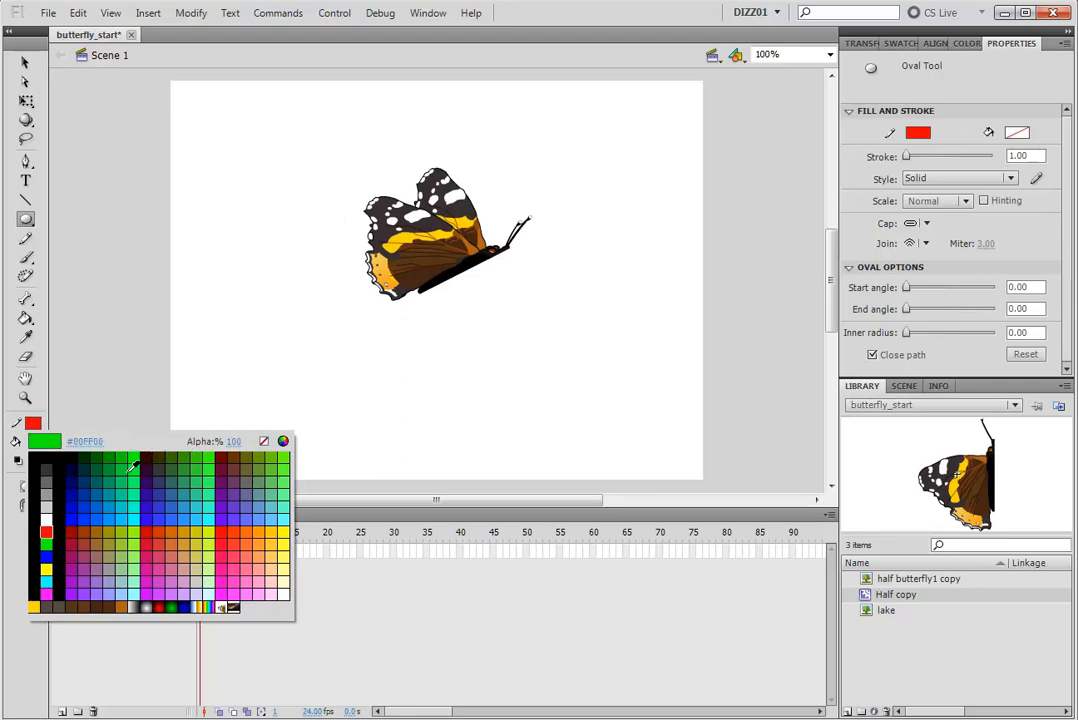
click(264, 442)
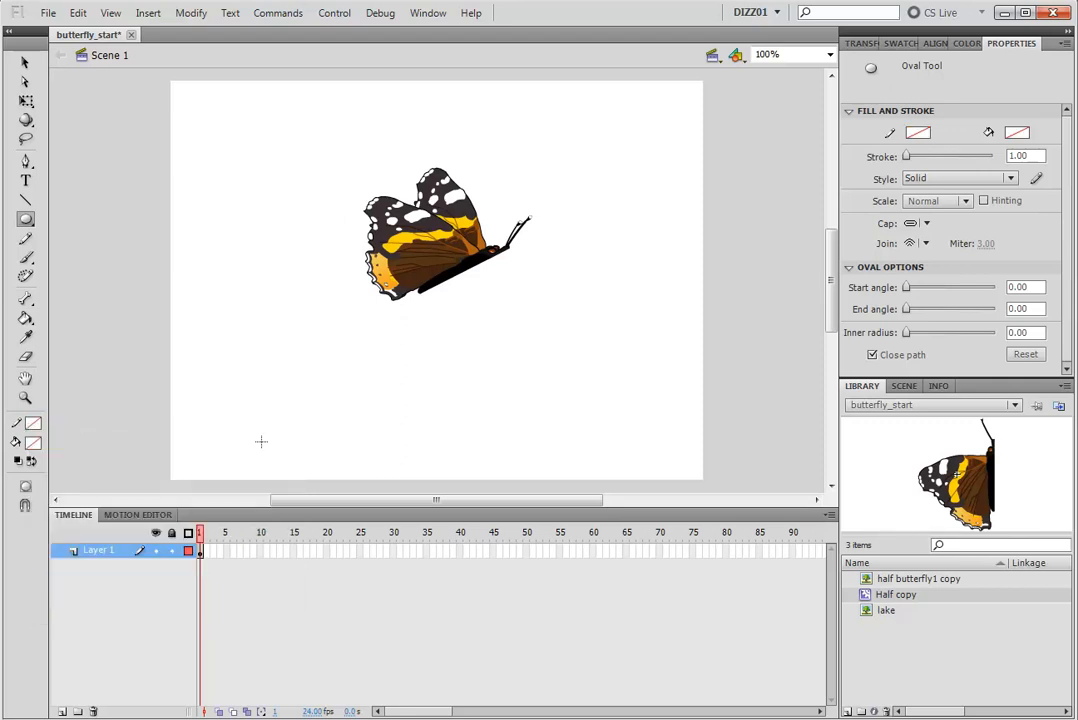
click(33, 445)
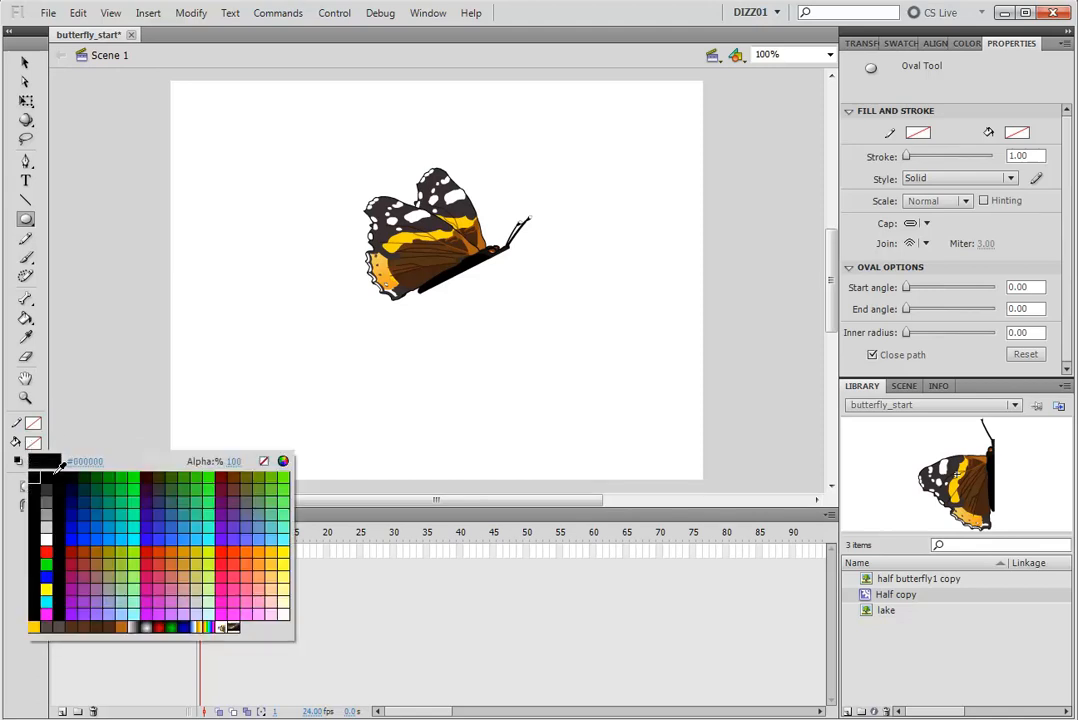
click(36, 405)
drag(287, 292, 305, 367)
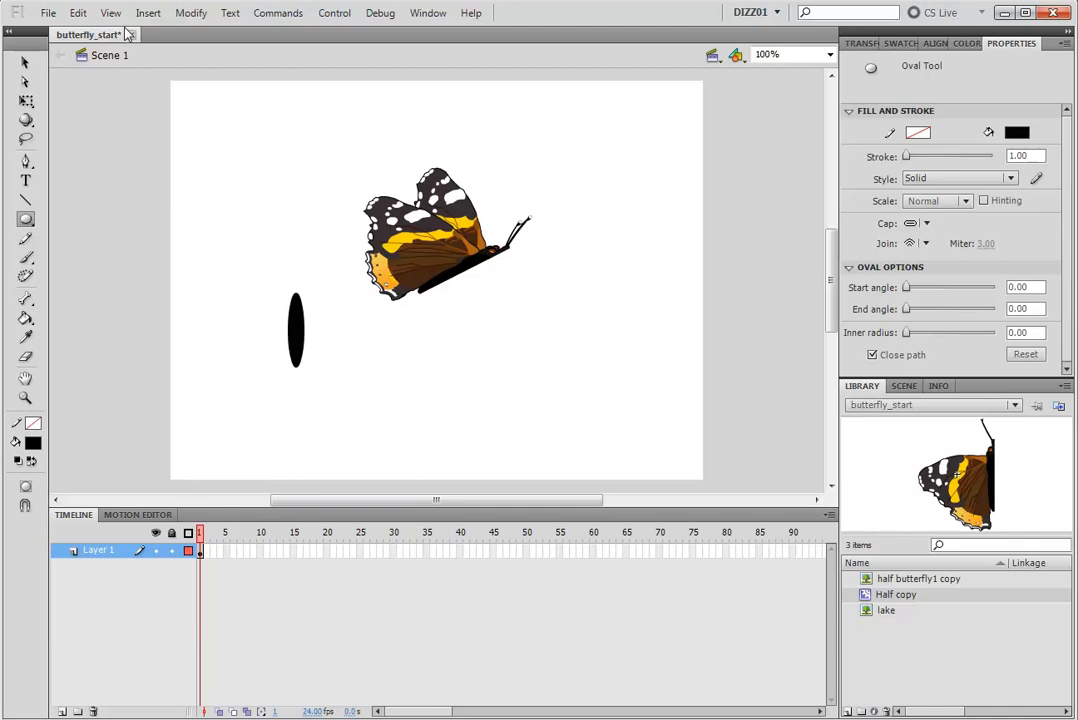
- Move the black oval onto the butterfly's body and rotate it clockwise to match the body's diagonal direction
click(26, 63)
drag(286, 313, 306, 333)
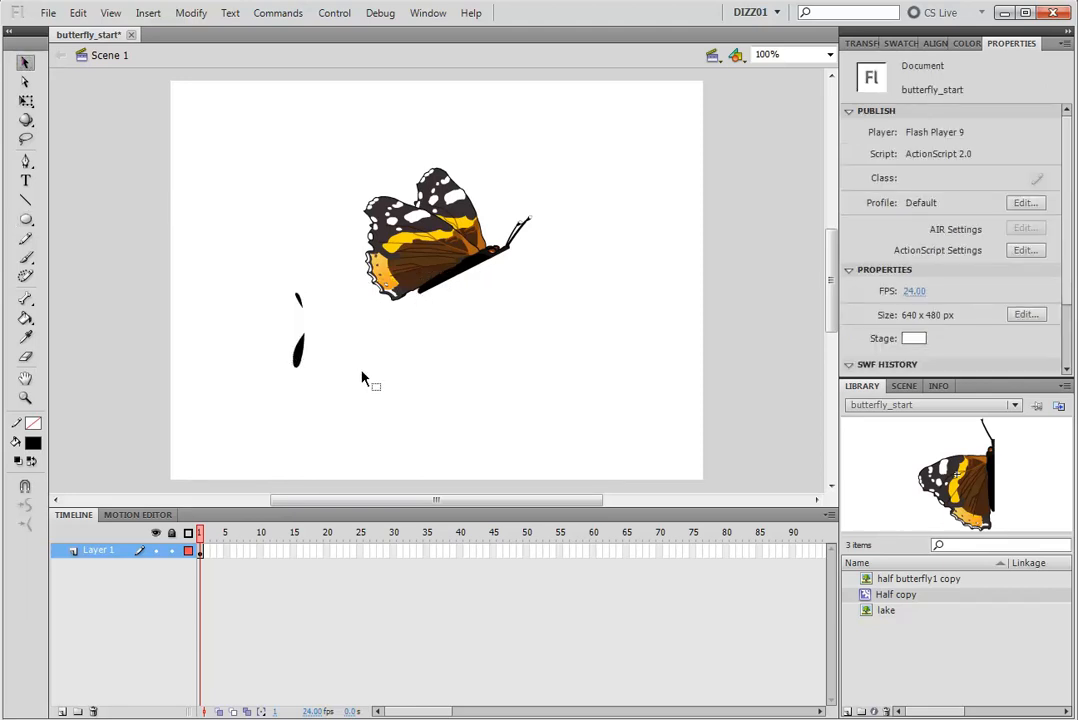
click(299, 328)
drag(301, 323, 473, 270)
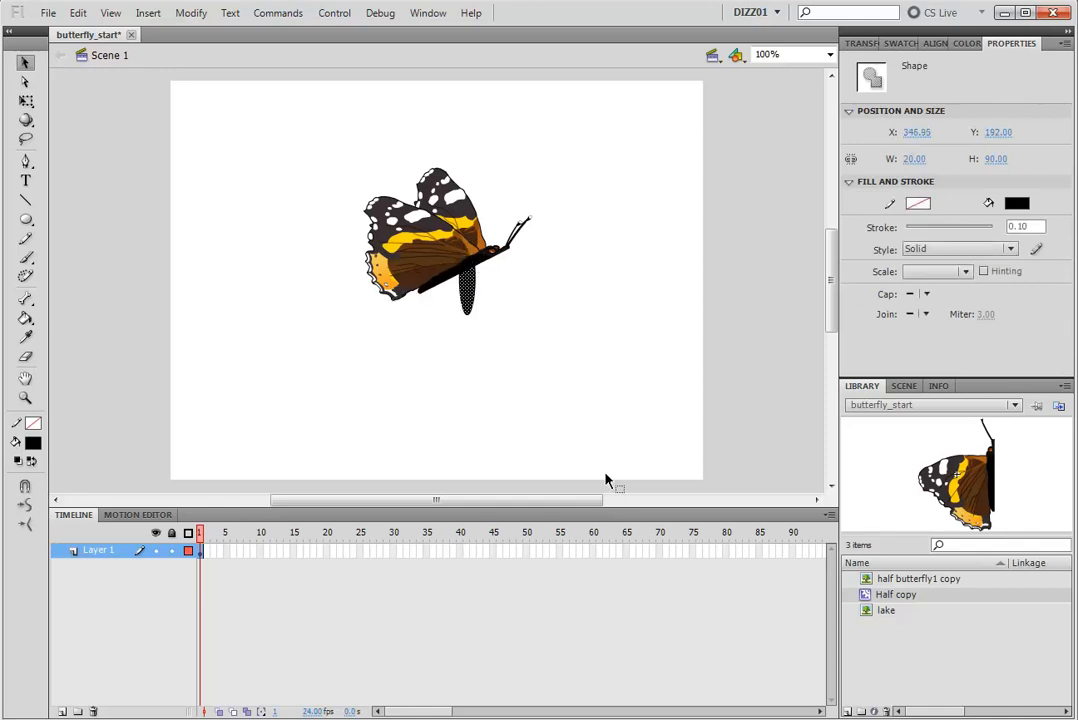
click(26, 100)
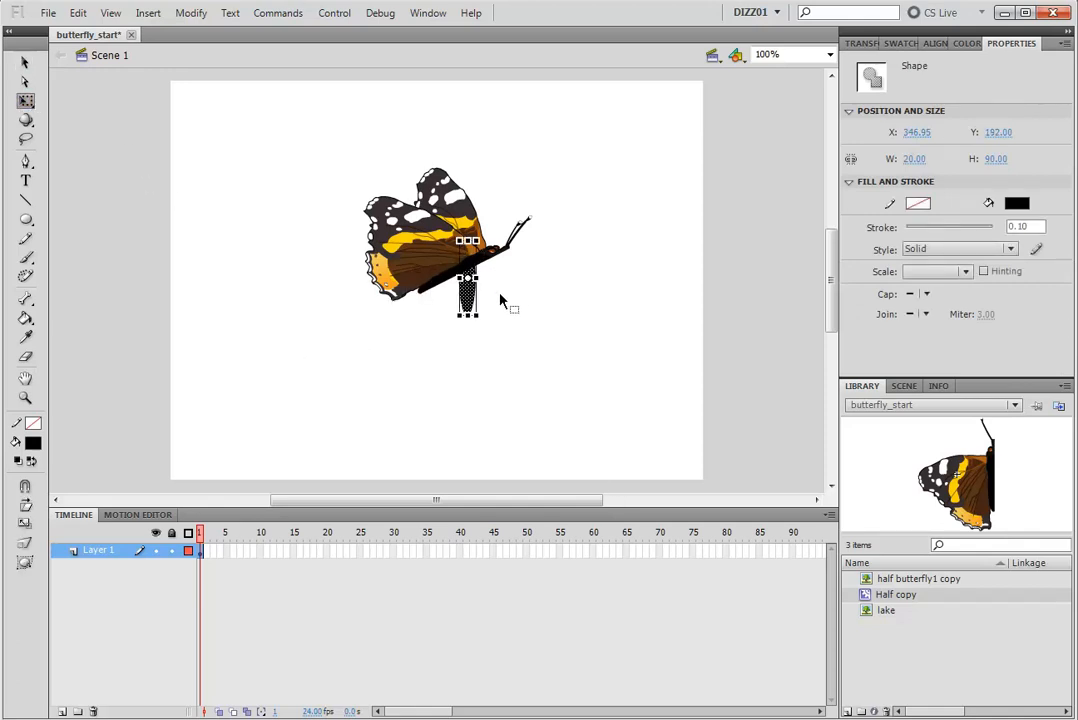
drag(491, 315, 455, 326)
drag(429, 318, 435, 310)
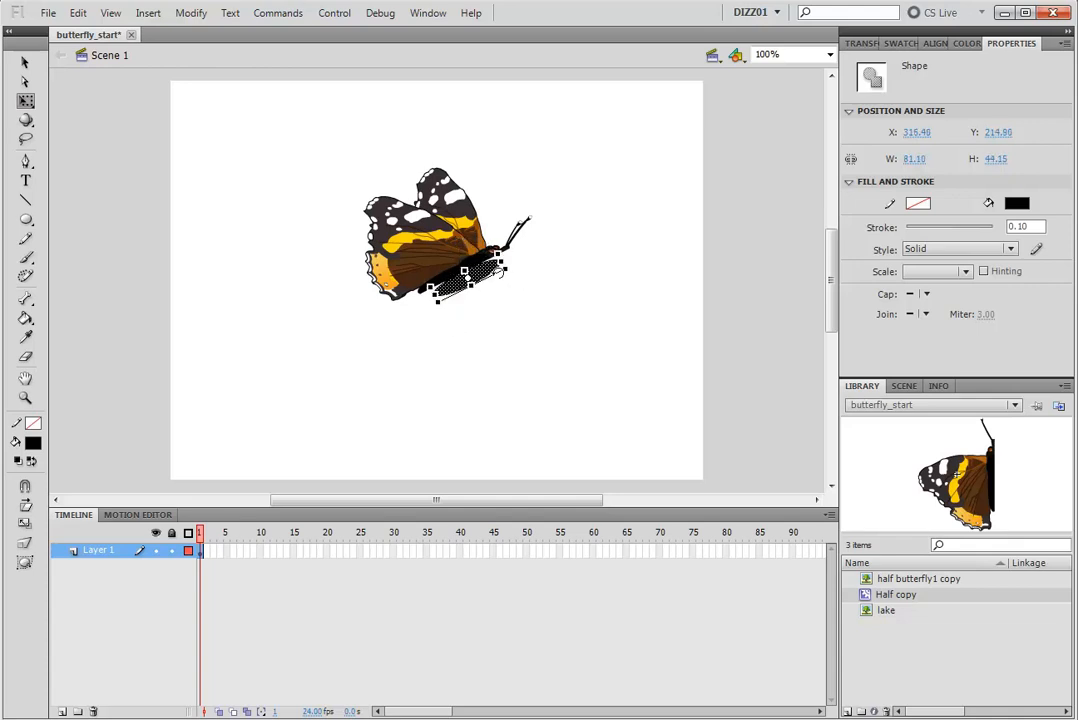
- Nudge the rotated oval to the left and slightly up so it sits against the butterfly's body edge, and deselect it
key(Left)
key(Left)
key(Left)
key(Left)
key(Up)
key(Up)
key(Up)
key(Up)
key(Up)
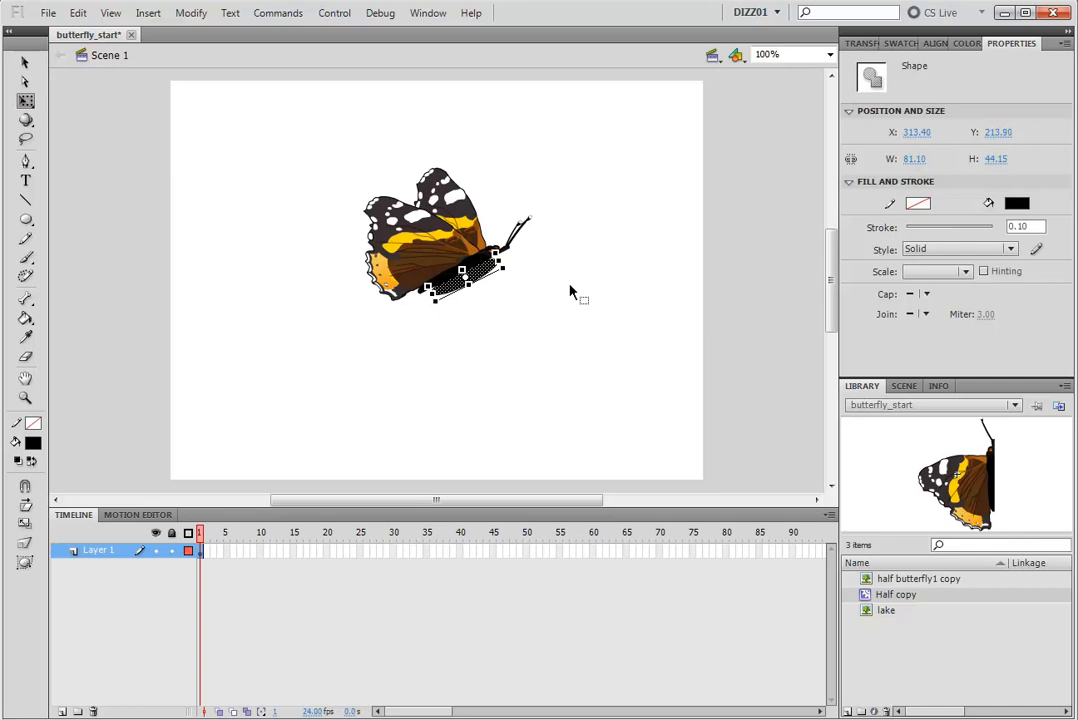
key(Left)
key(Left)
key(Left)
key(Left)
key(Left)
key(Down)
key(Down)
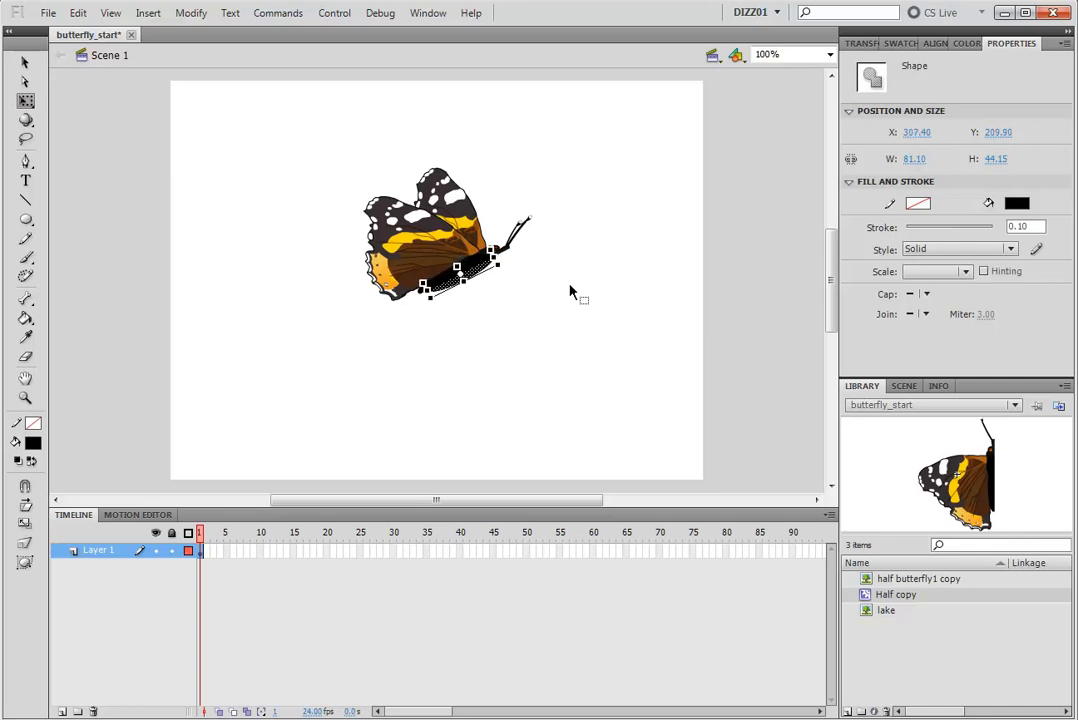
click(570, 291)
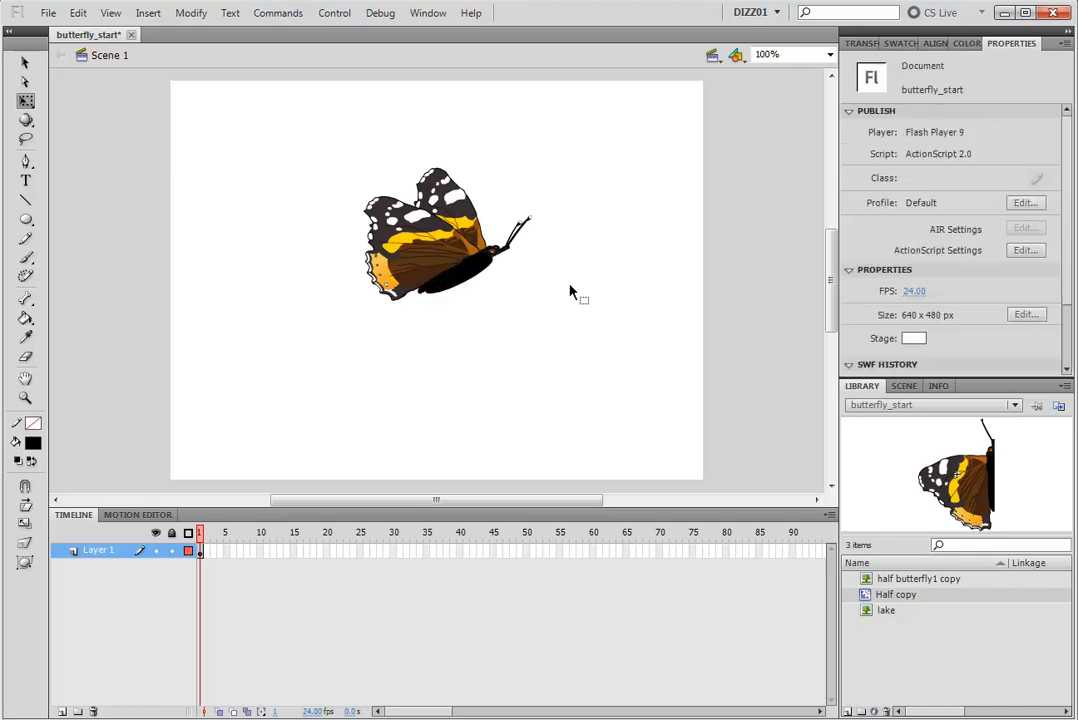
- Widen the body oval to about 86 px toward the head and rotate it slightly counterclockwise
click(484, 289)
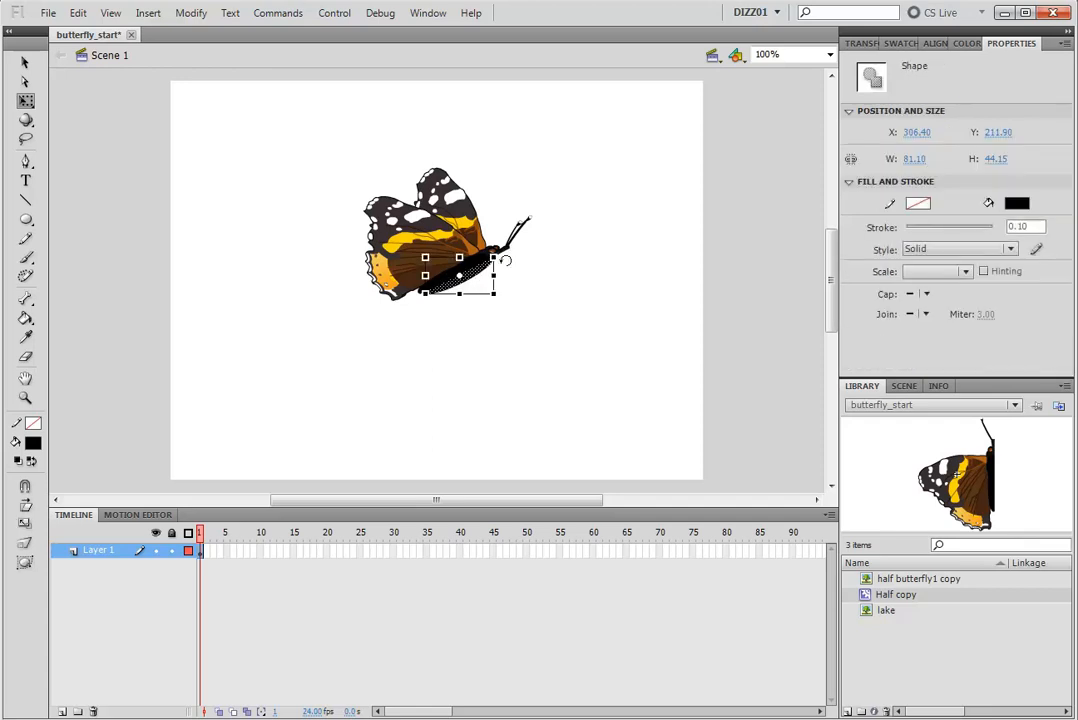
drag(493, 274, 501, 274)
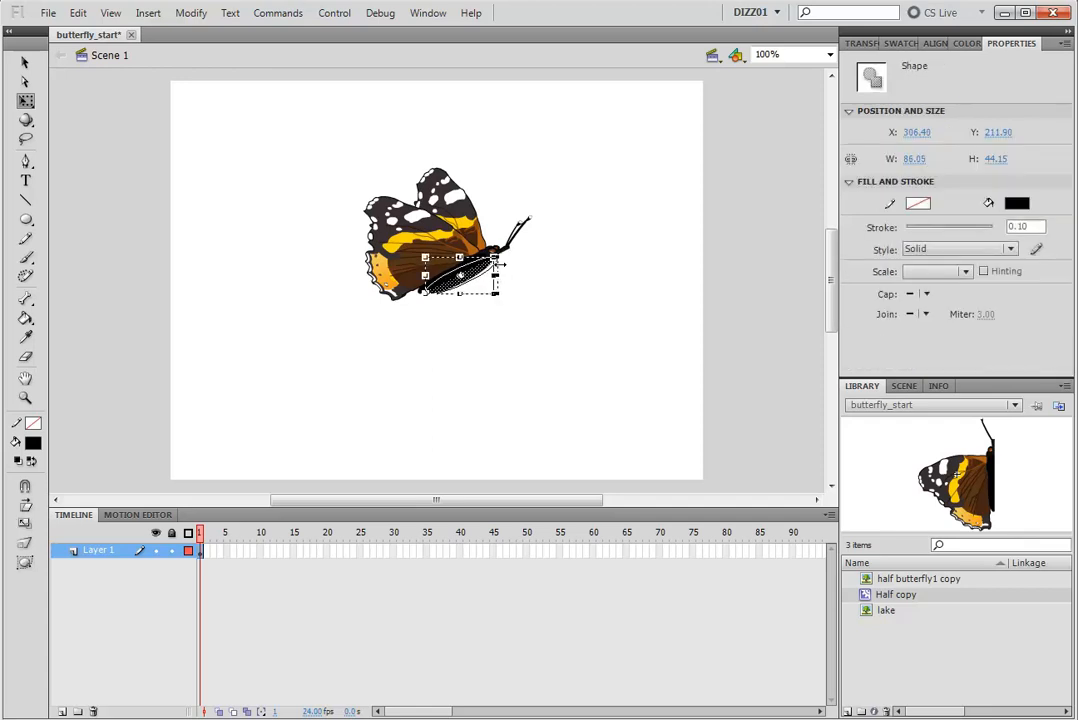
click(523, 320)
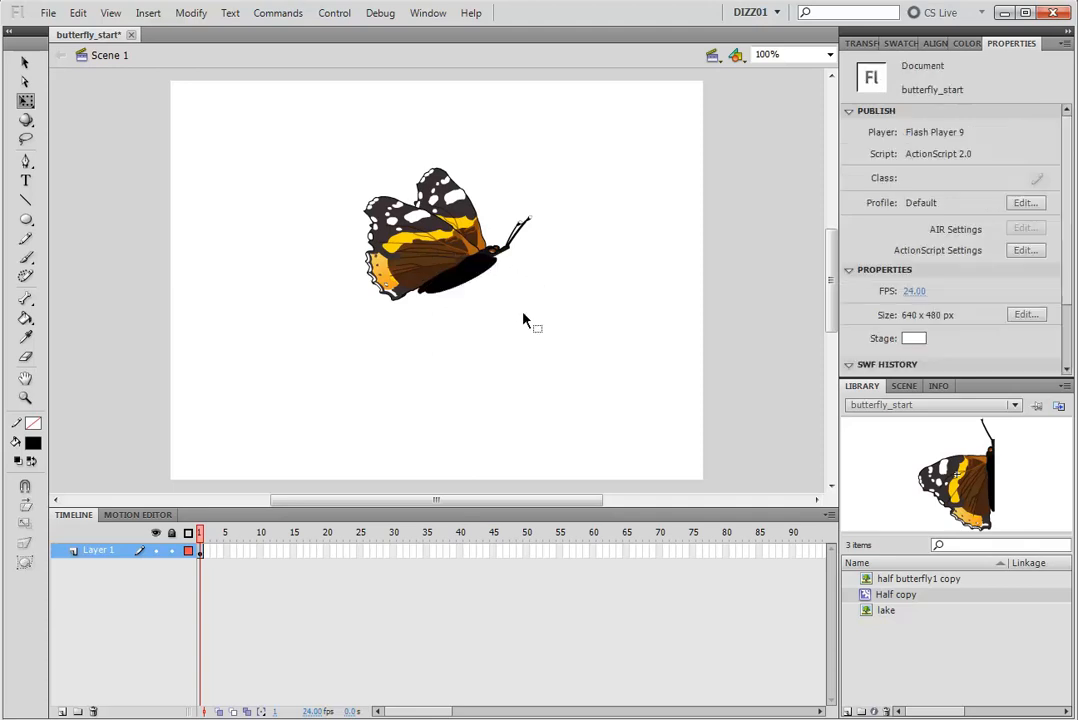
click(486, 274)
drag(511, 245, 509, 249)
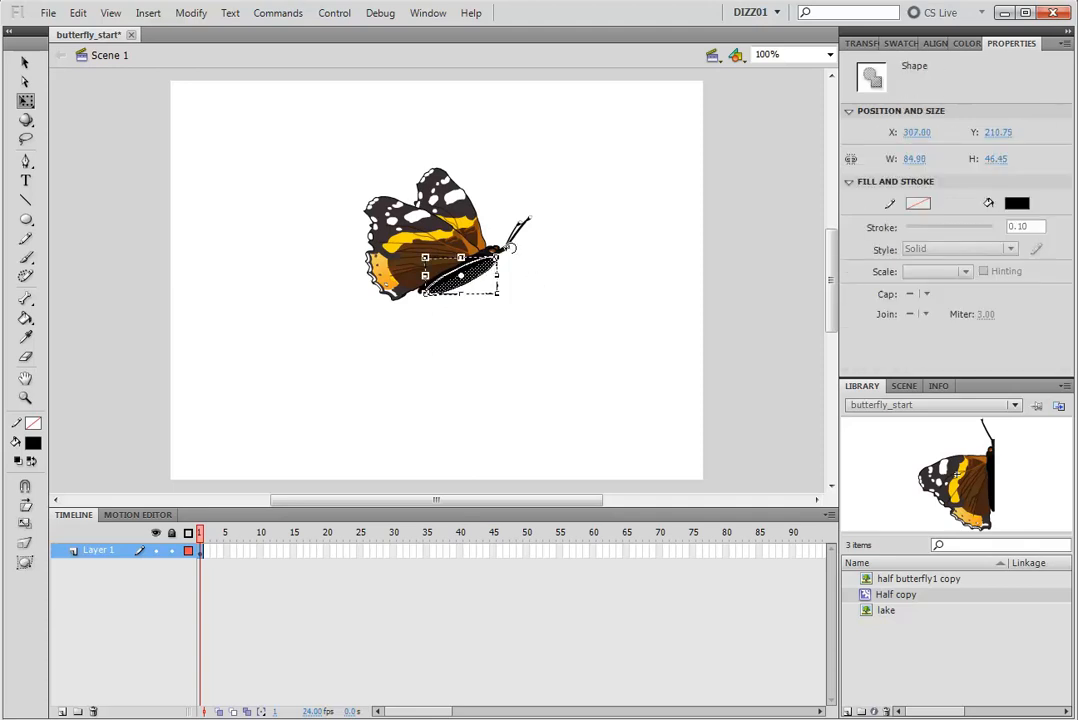
- Shift the body oval slightly up and left over the butterfly's body and stretch its lower end to the tail tip
key(ctrl+equal)
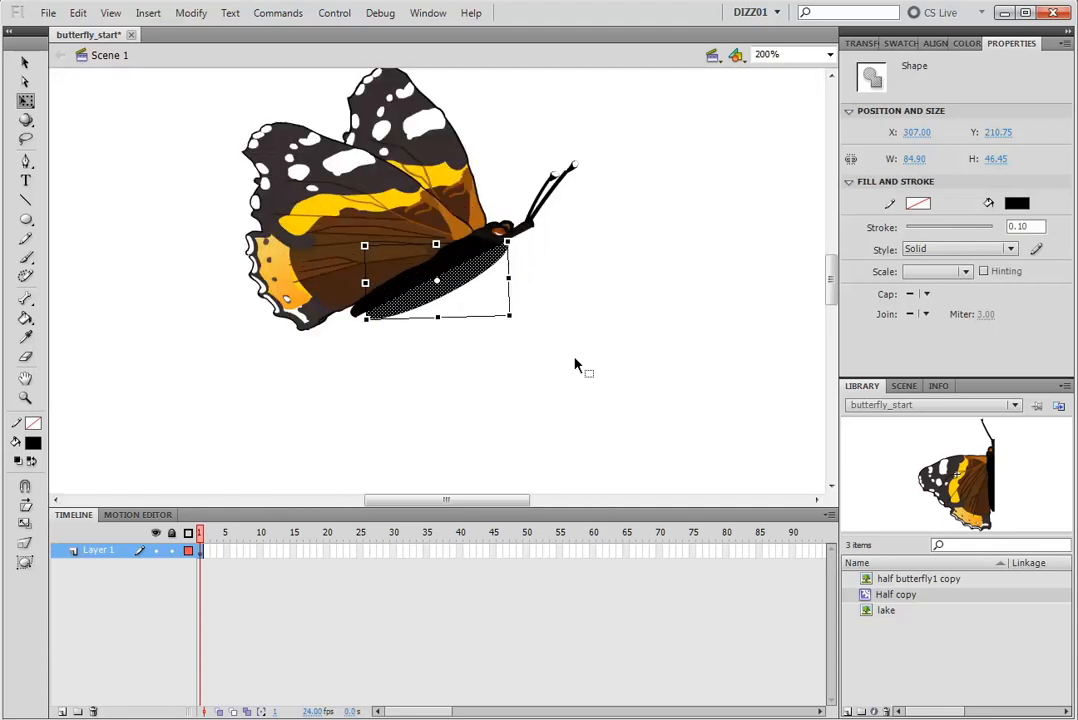
key(ctrl+equal)
key(ctrl+minus)
key(ctrl+equal)
drag(558, 412, 625, 493)
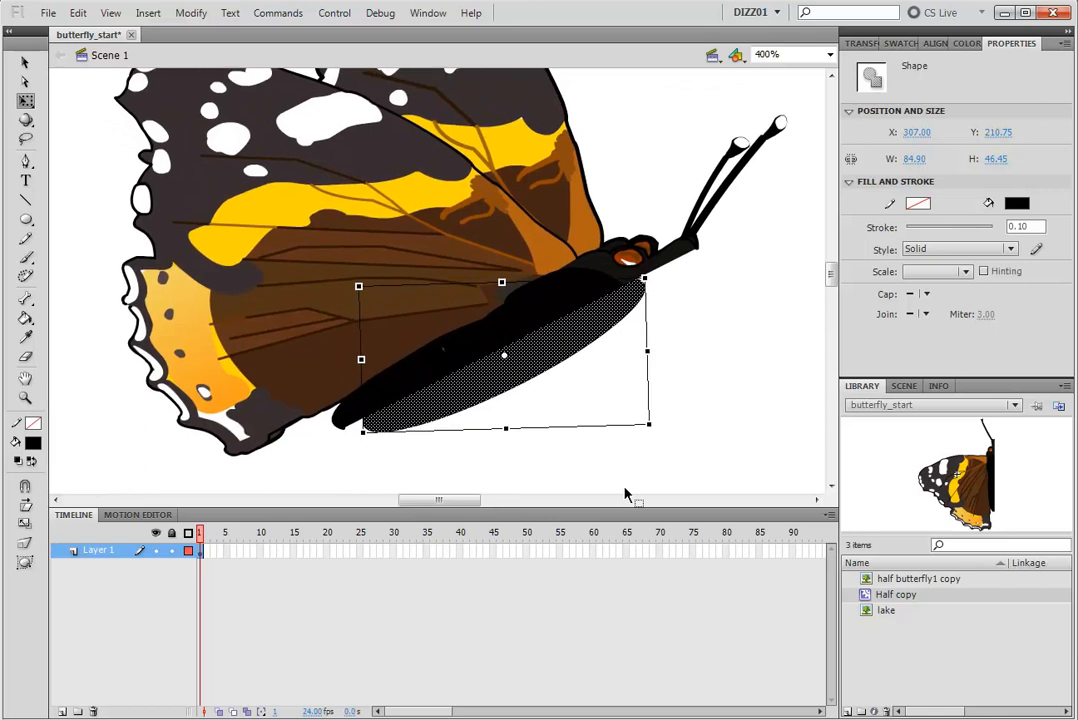
drag(690, 352, 762, 376)
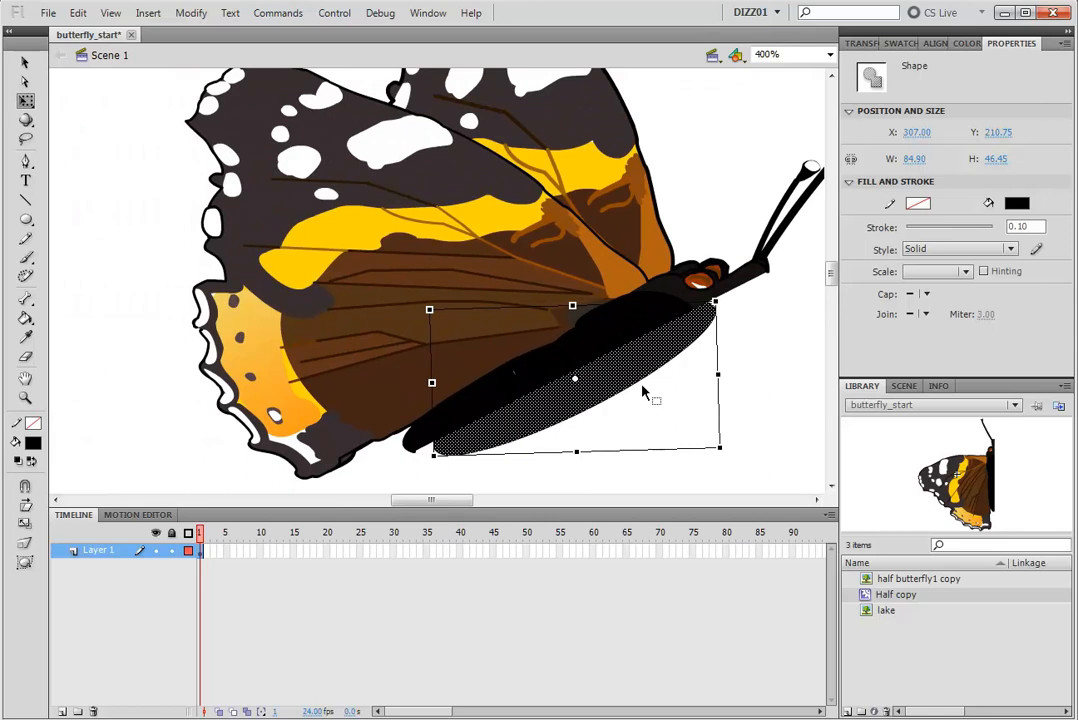
drag(631, 378, 627, 369)
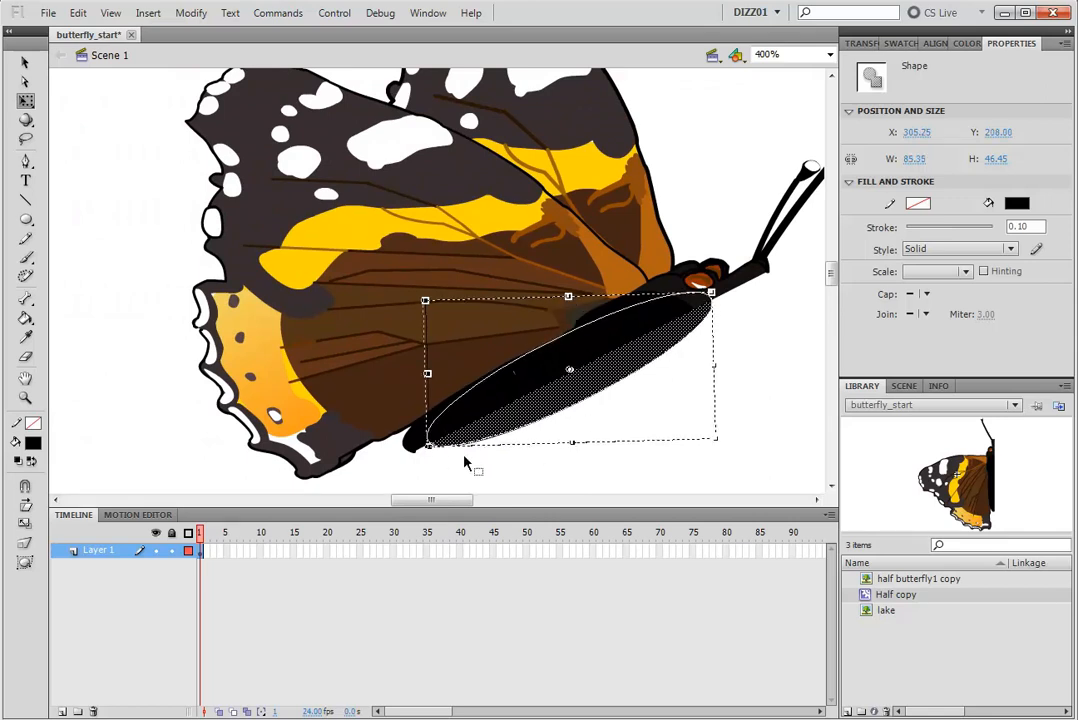
drag(428, 442, 404, 459)
click(757, 366)
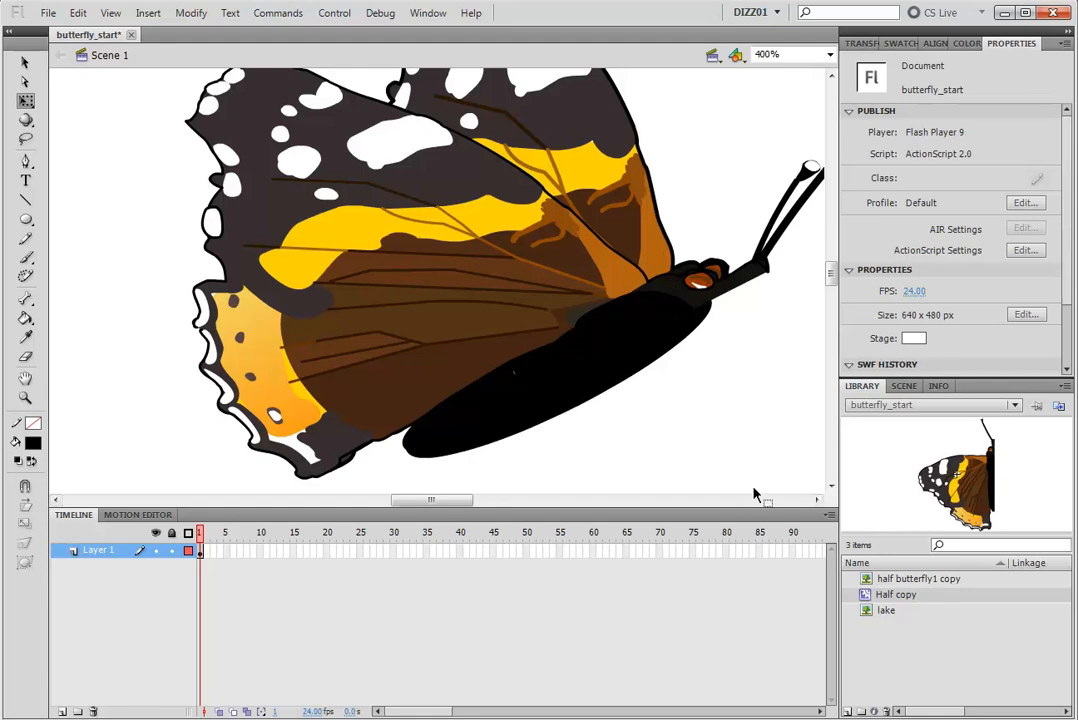
- Convert both wings and the black body oval together into a movie clip symbol named animated_buttterfly_MC
key(ctrl+minus)
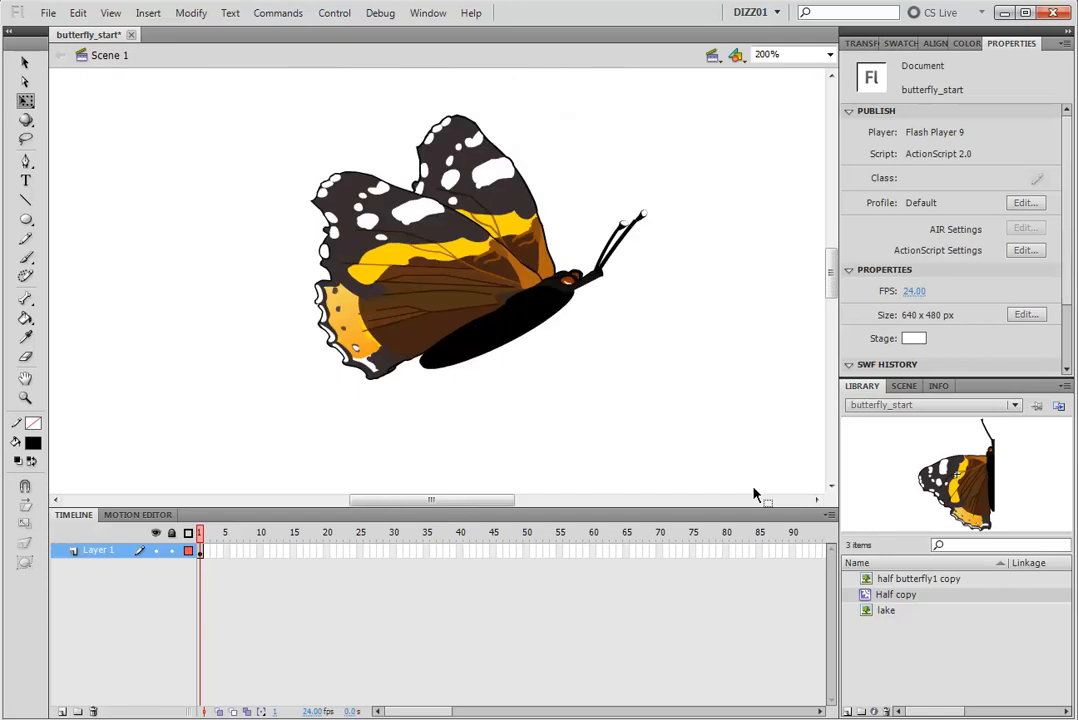
key(ctrl+minus)
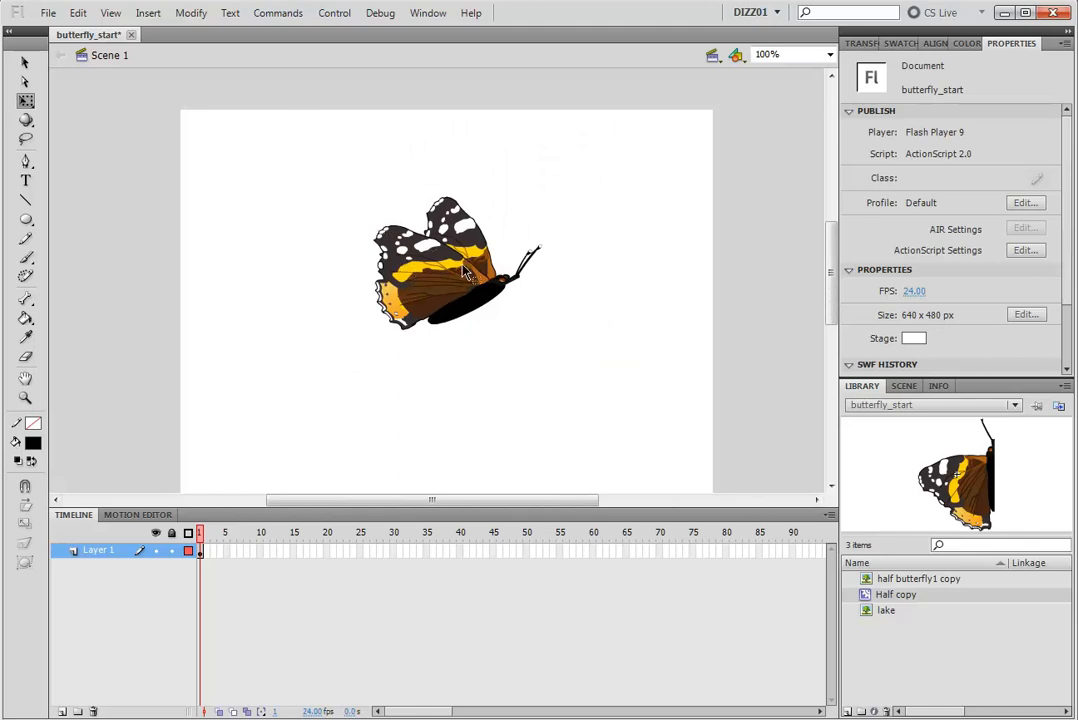
drag(306, 144, 617, 416)
click(26, 62)
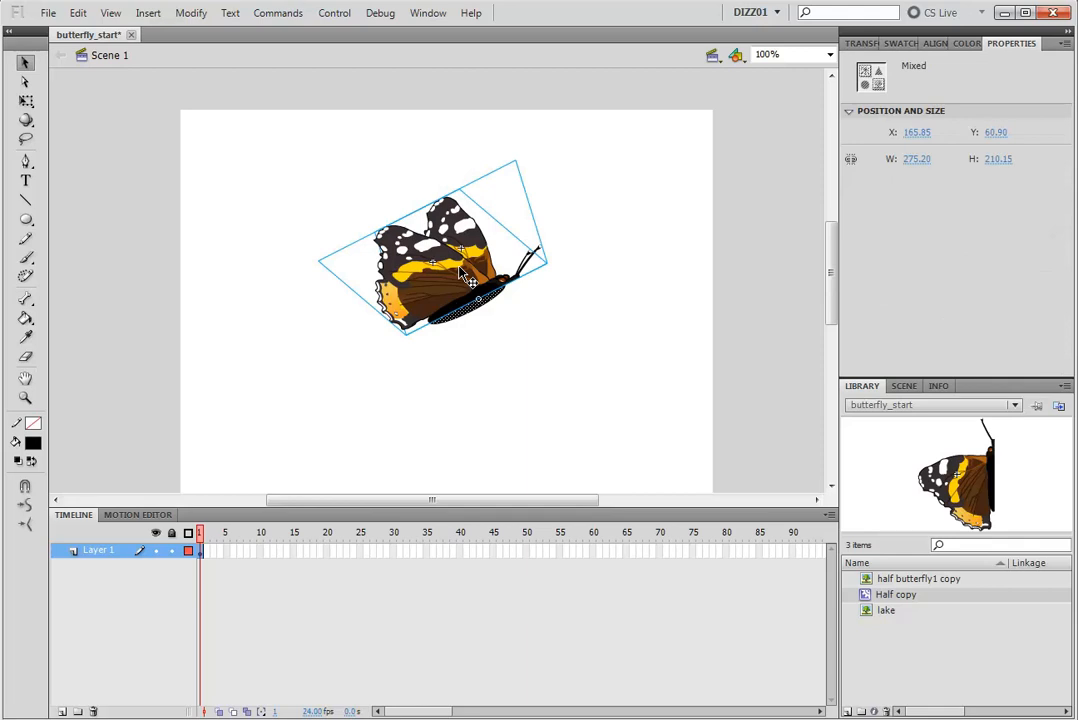
right_click(460, 273)
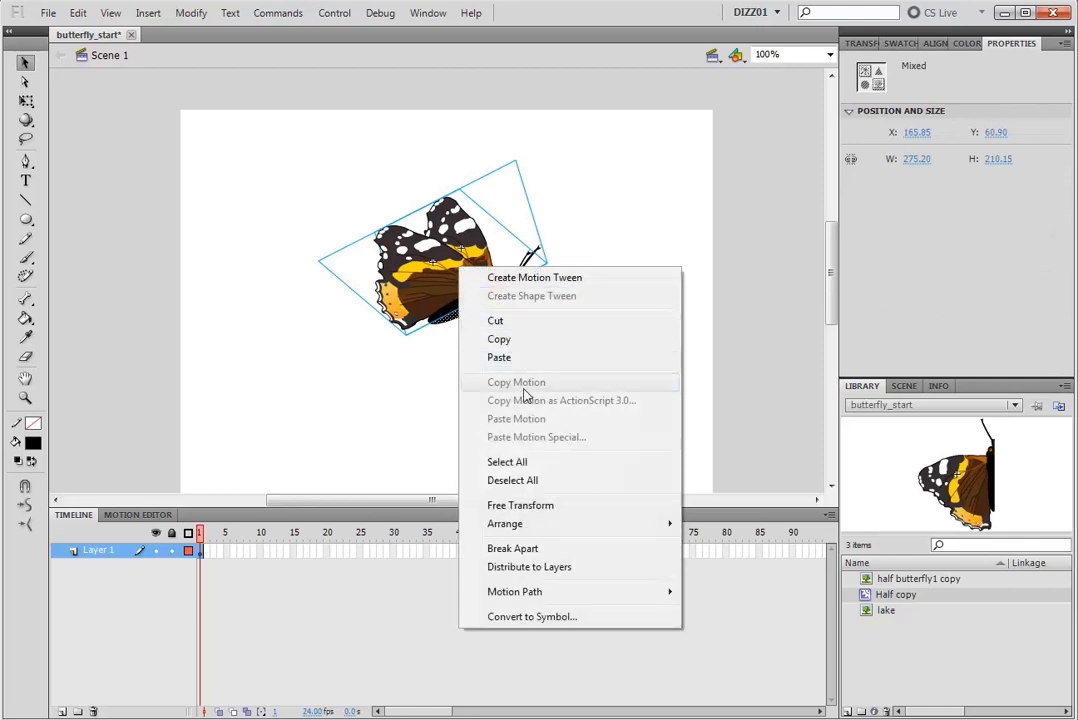
click(565, 617)
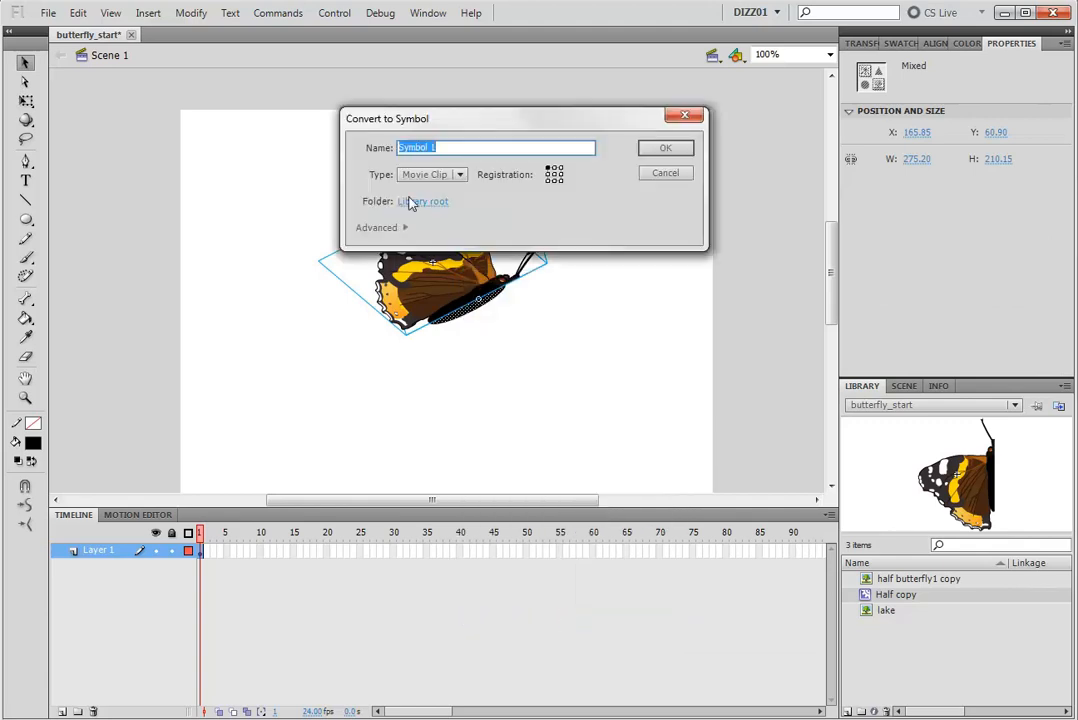
click(431, 174)
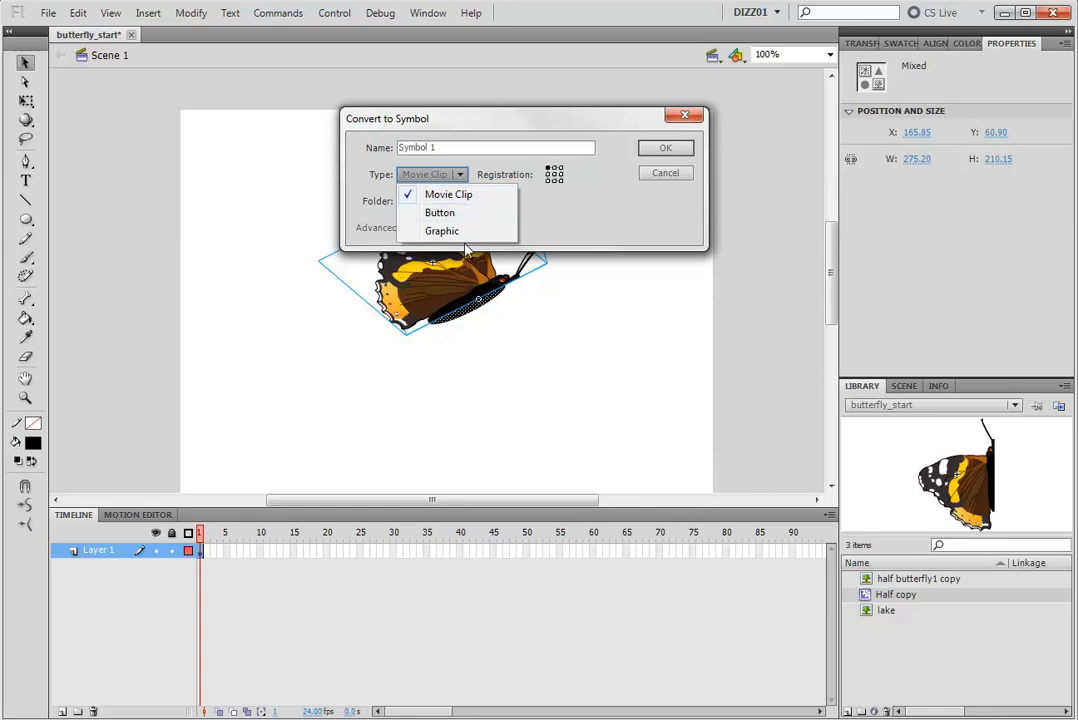
click(461, 194)
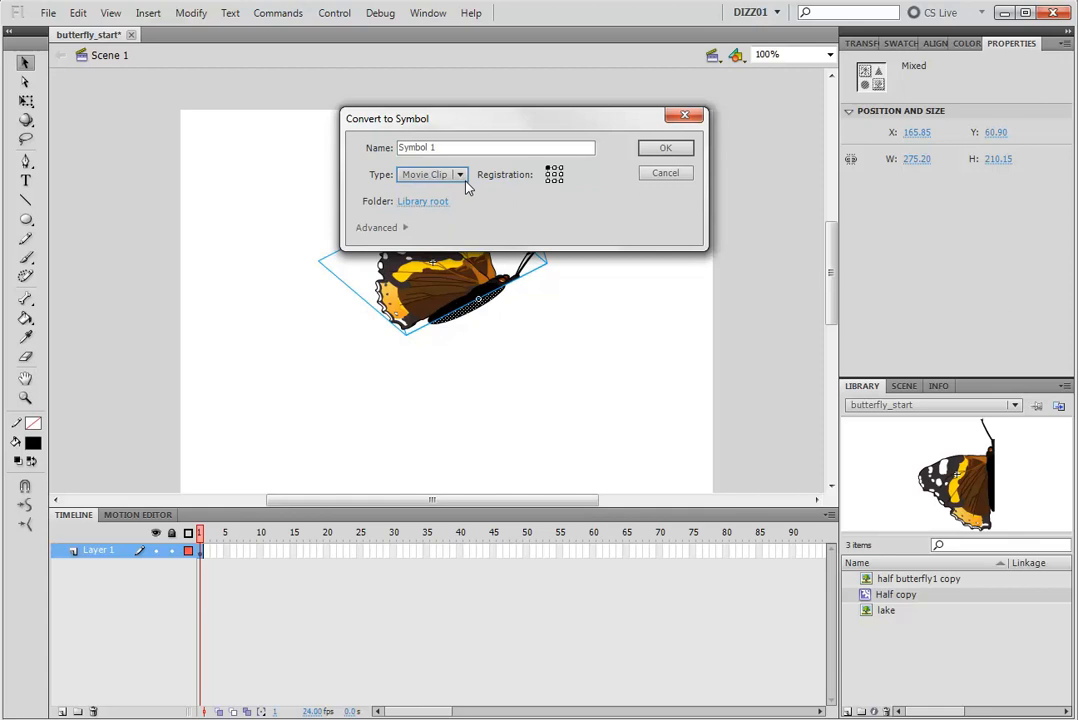
drag(460, 148, 342, 143)
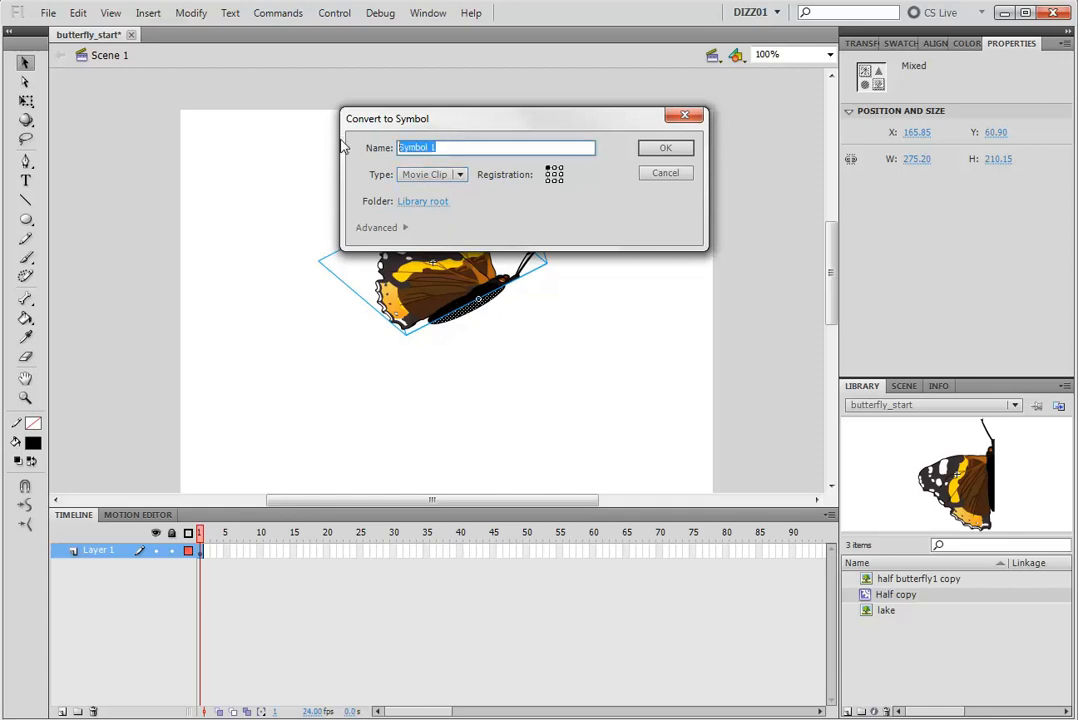
text(animated_buttterfly_)
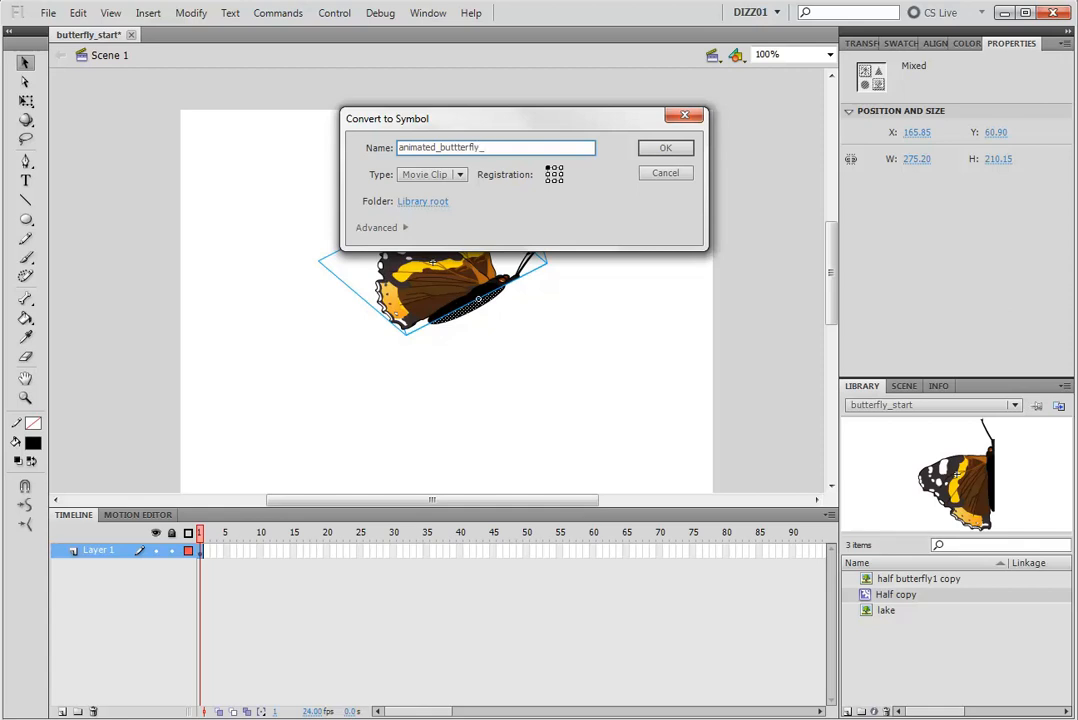
key(Menu)
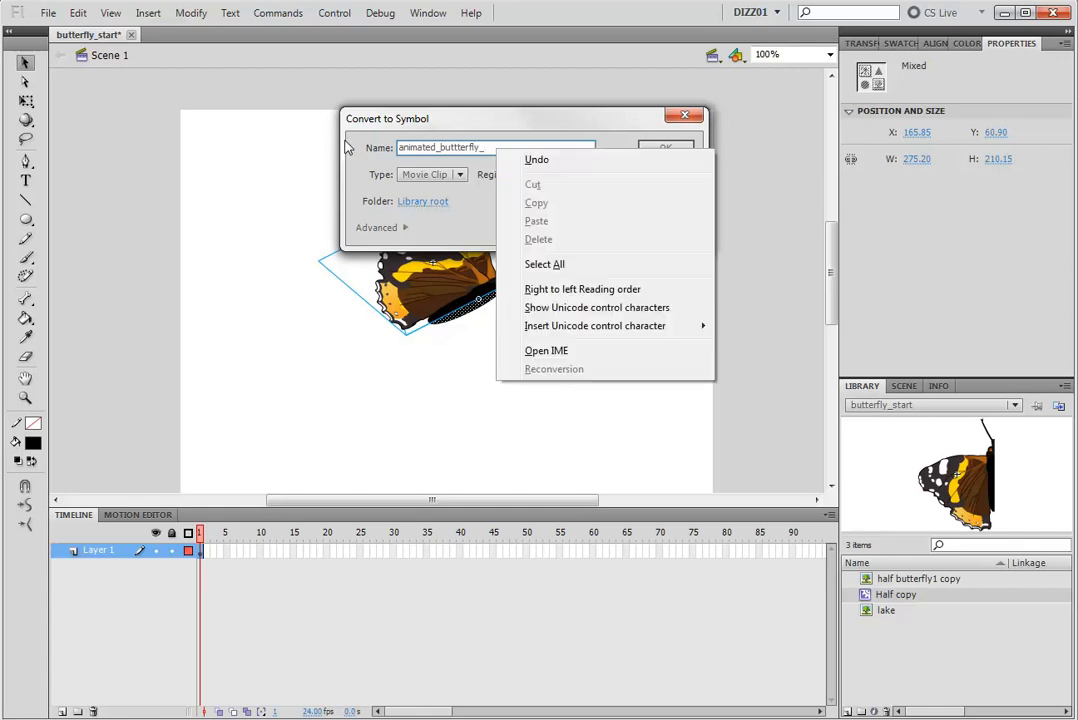
click(501, 149)
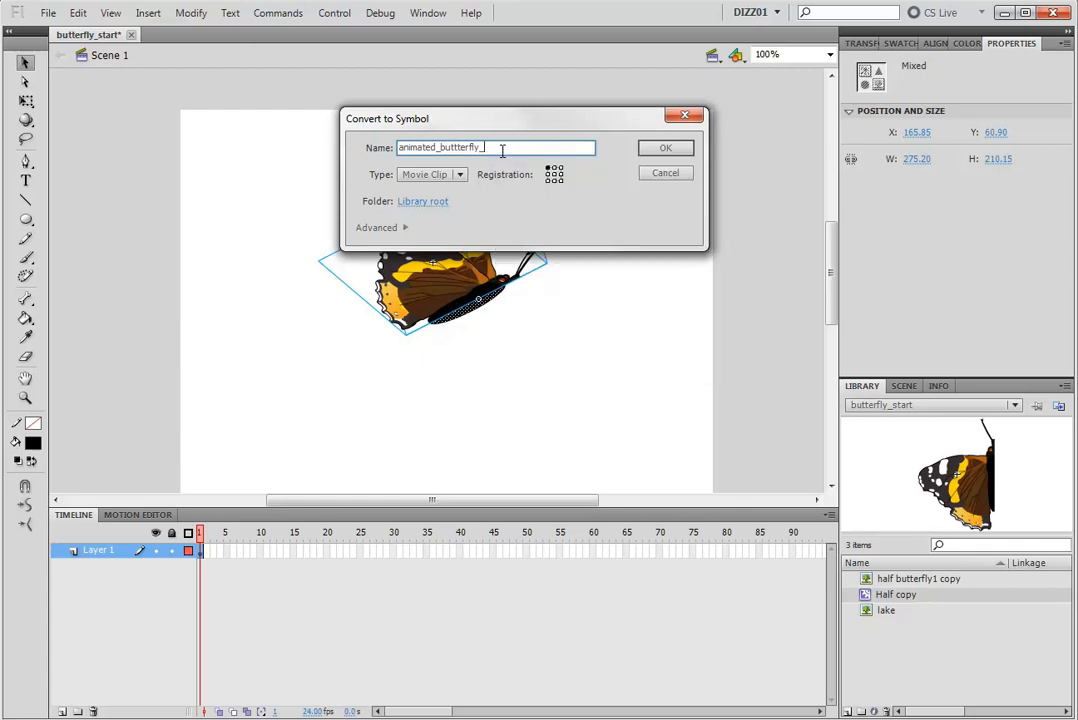
text(MC)
click(405, 229)
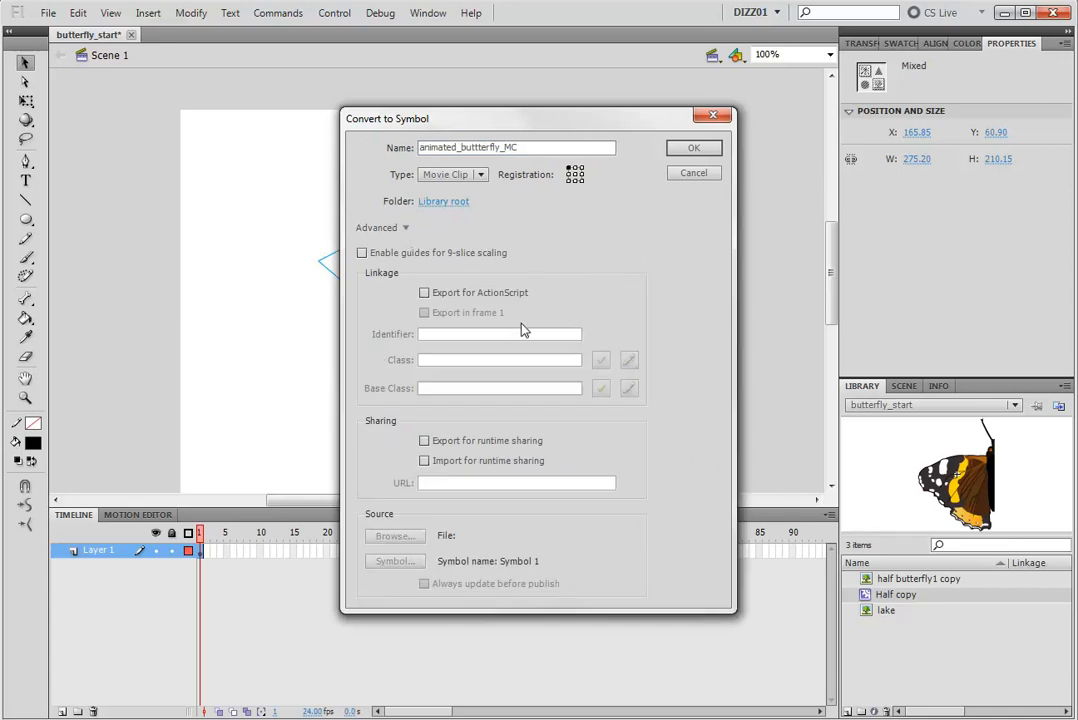
click(406, 230)
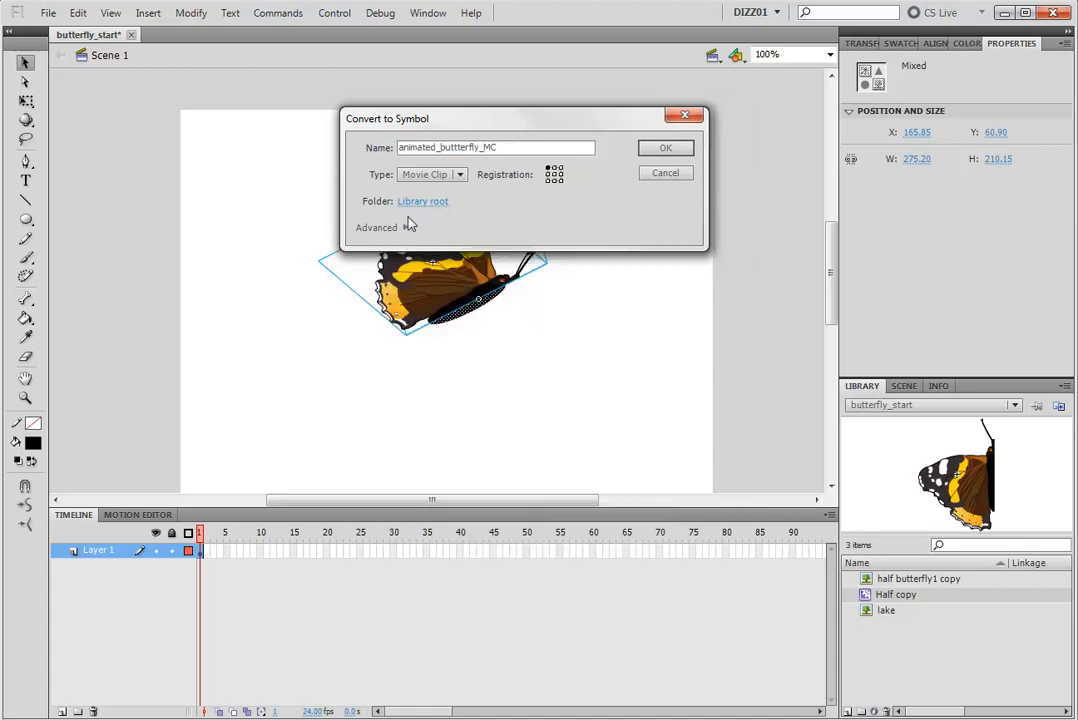
click(666, 149)
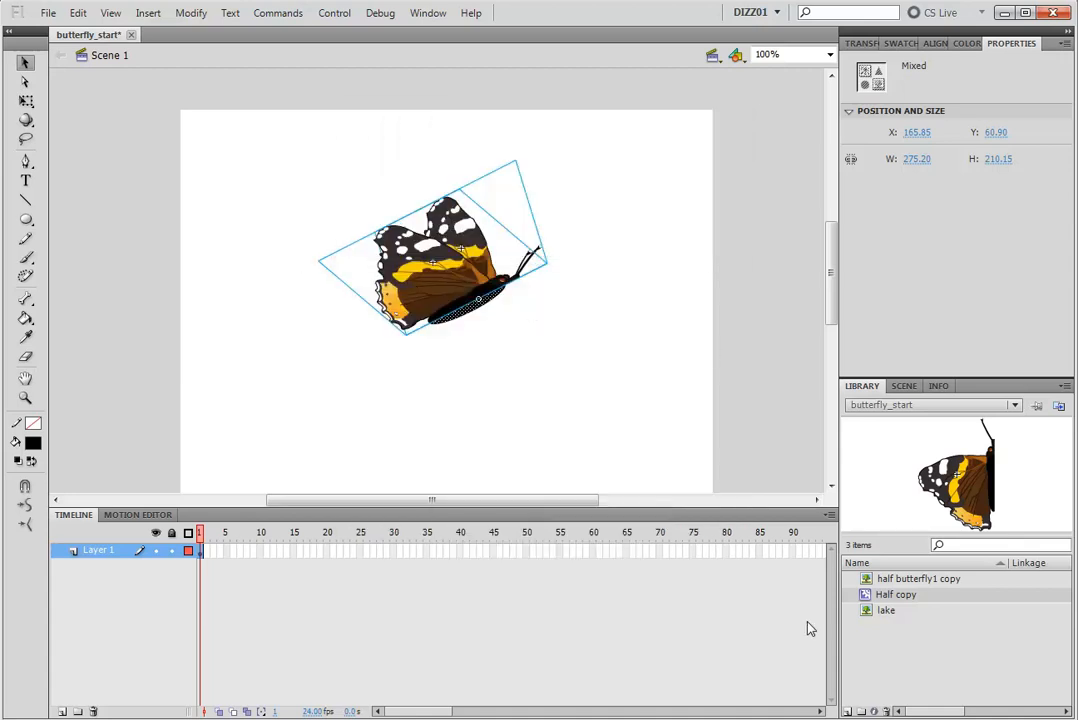
- Reposition the whole butterfly clip on the stage at about X 180, Y 55 and deselect it
click(653, 302)
click(486, 277)
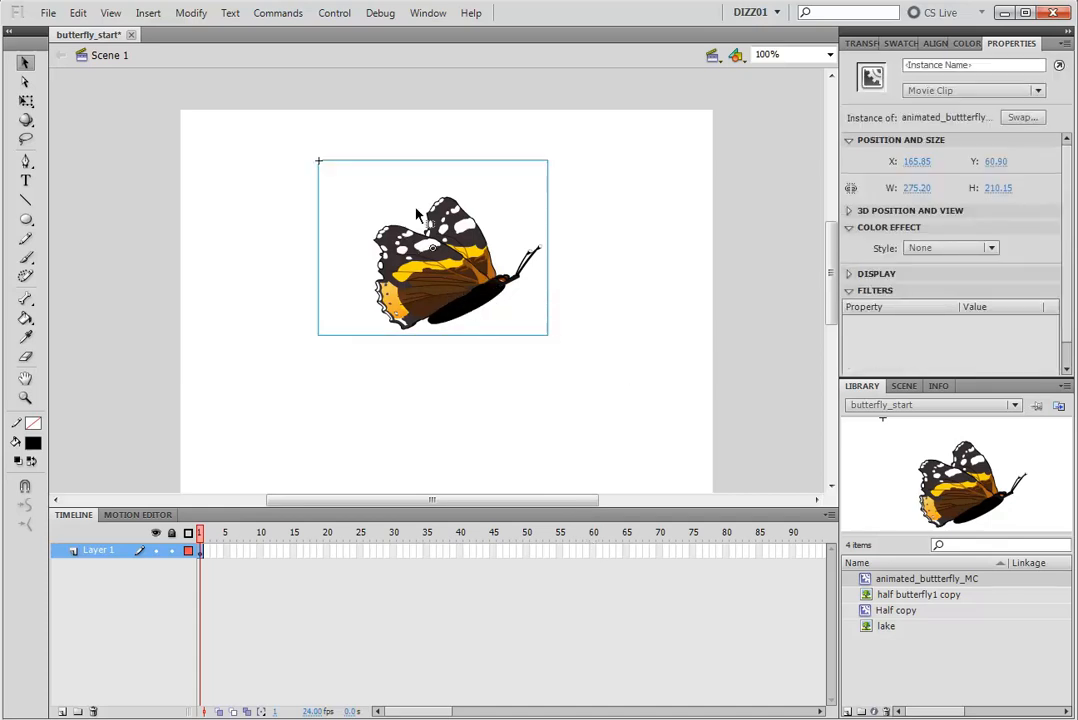
drag(472, 300, 525, 400)
click(623, 291)
drag(453, 370, 479, 250)
drag(473, 158, 420, 222)
click(345, 297)
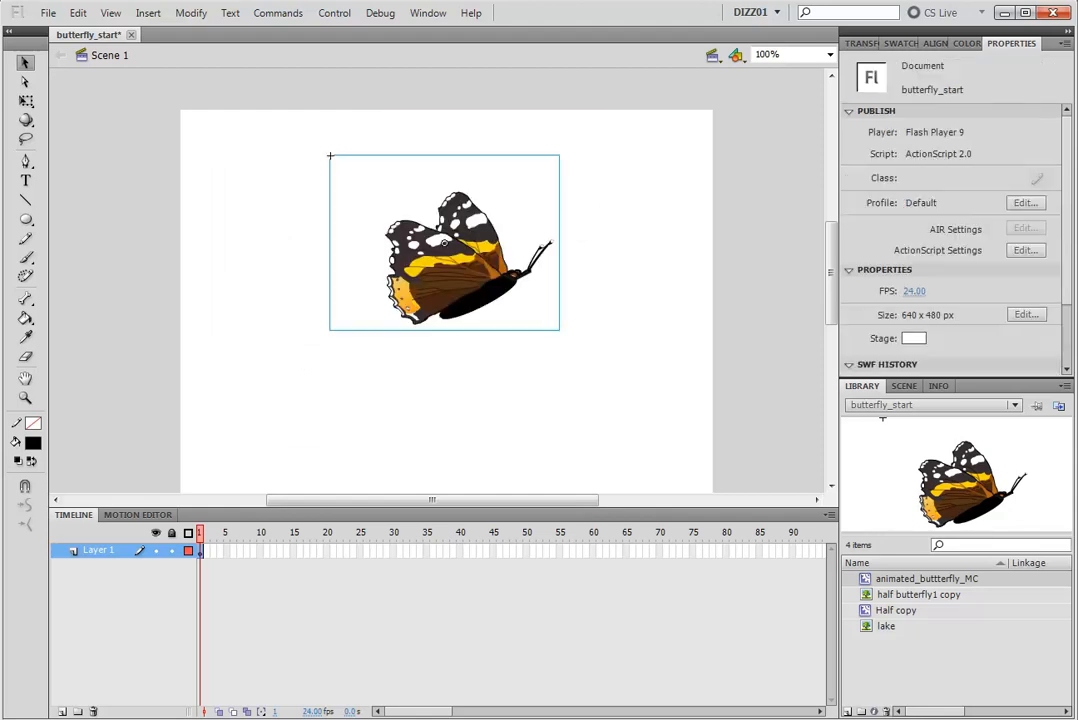
- Look inside the butterfly clip, examine its separate wings, and return to Scene 1
double_click(490, 258)
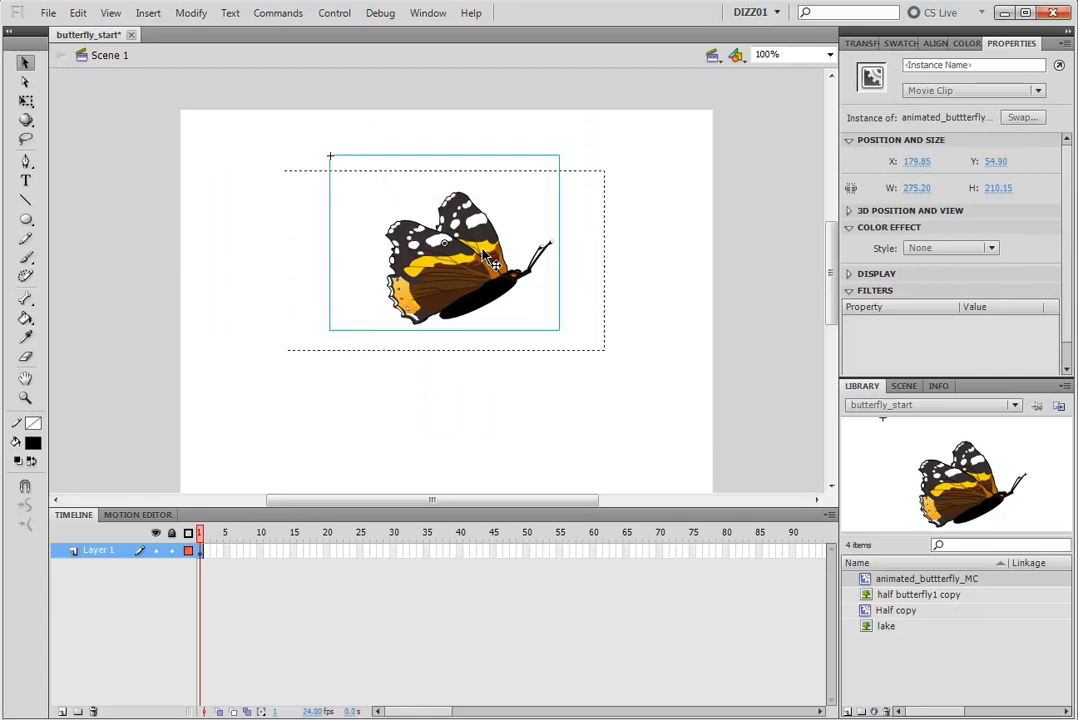
click(544, 385)
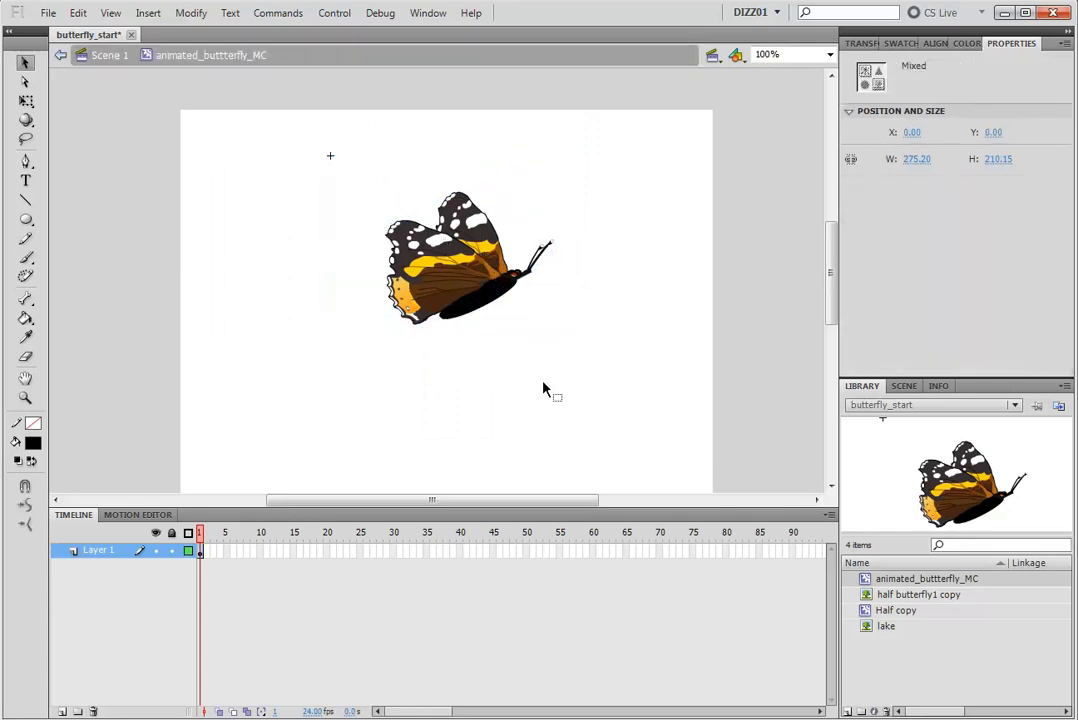
click(505, 322)
click(498, 232)
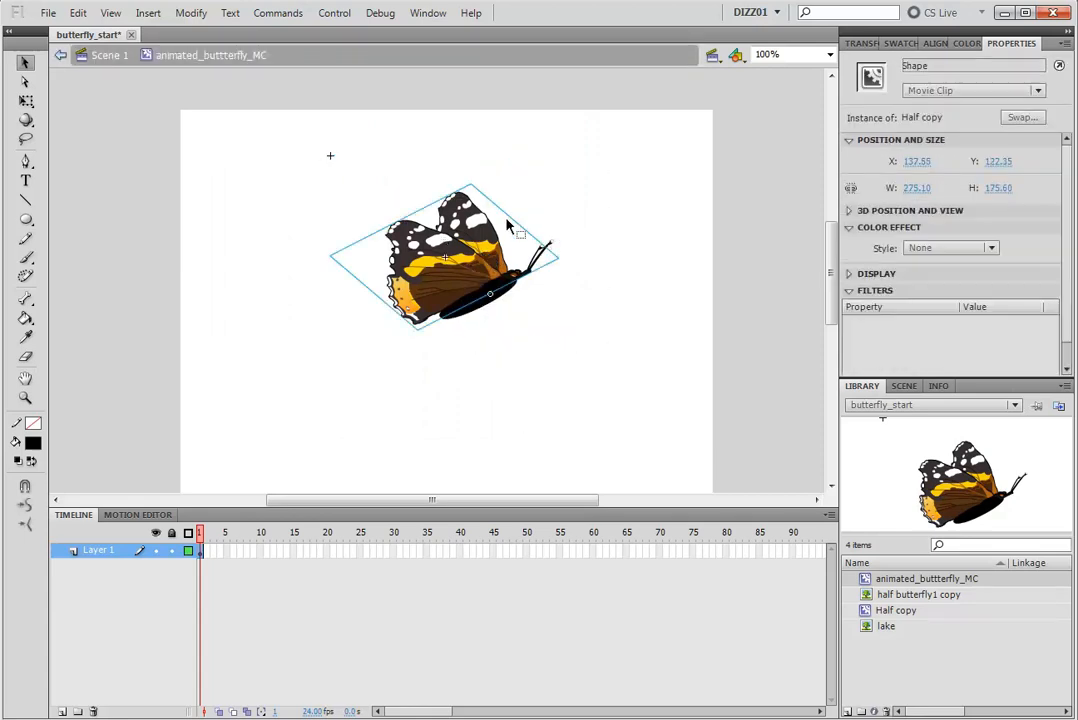
click(642, 310)
key(ctrl+shift+v)
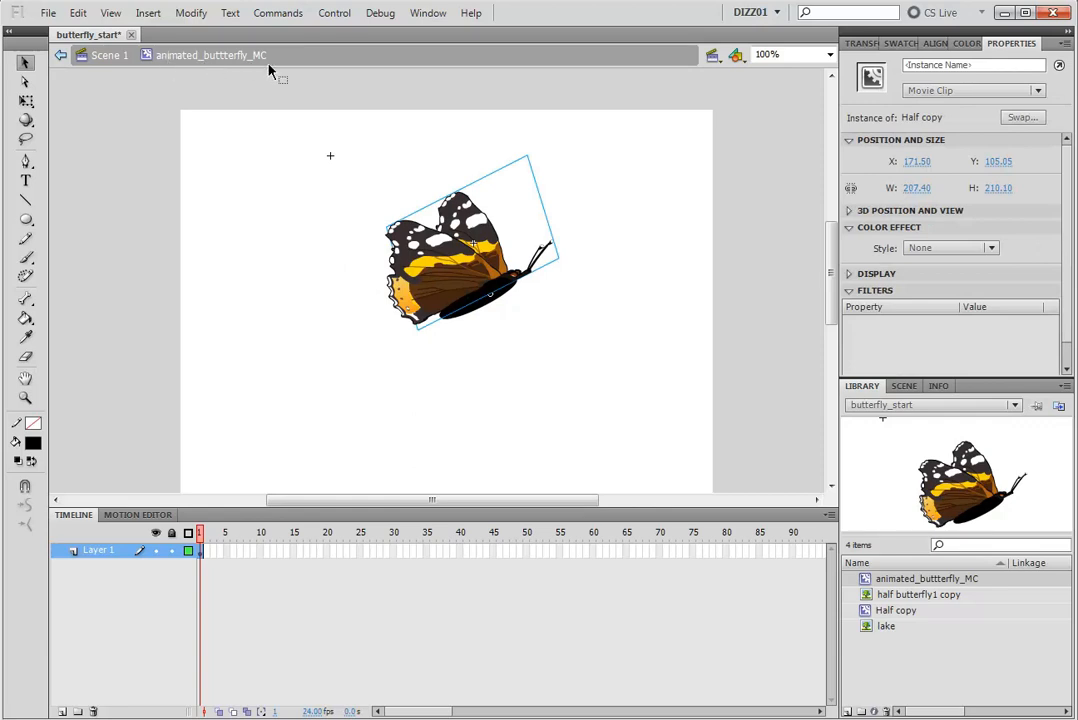
click(108, 55)
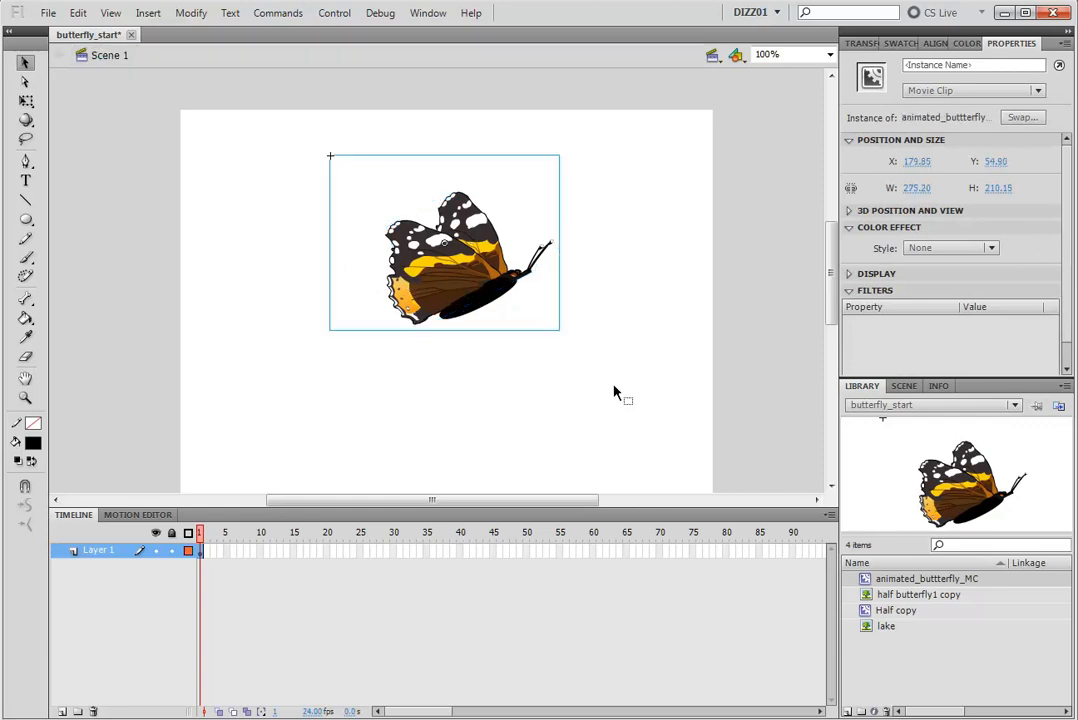
- Open the animated_buttterfly_MC clip for editing and select its rear wing
double_click(483, 283)
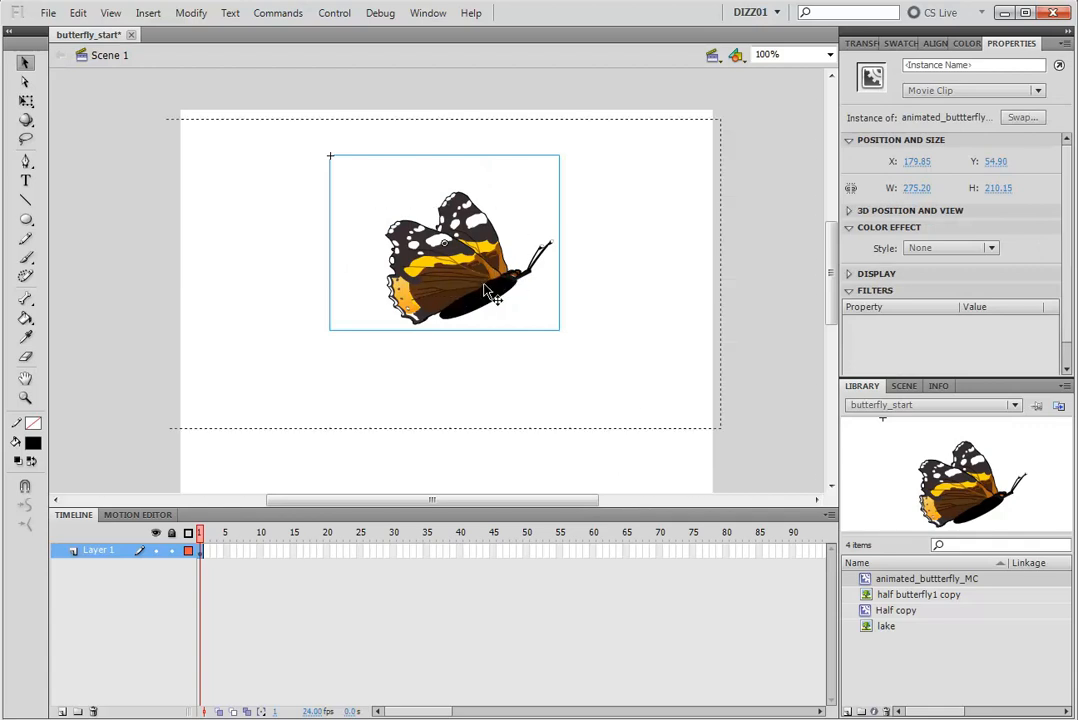
drag(289, 137, 377, 198)
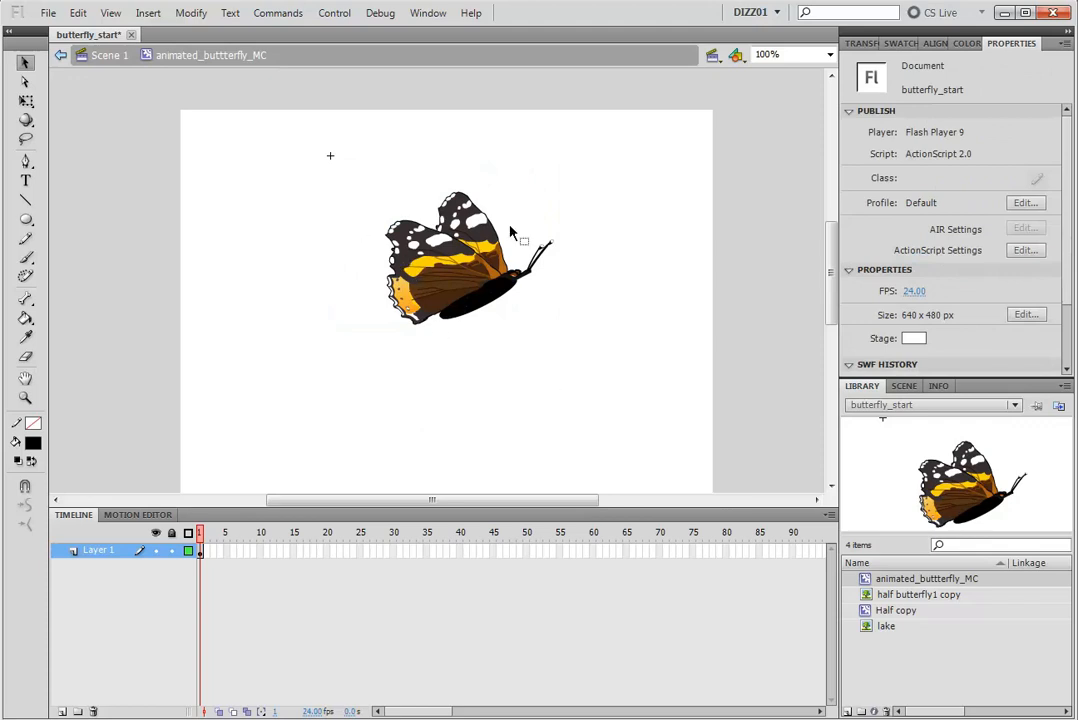
click(481, 225)
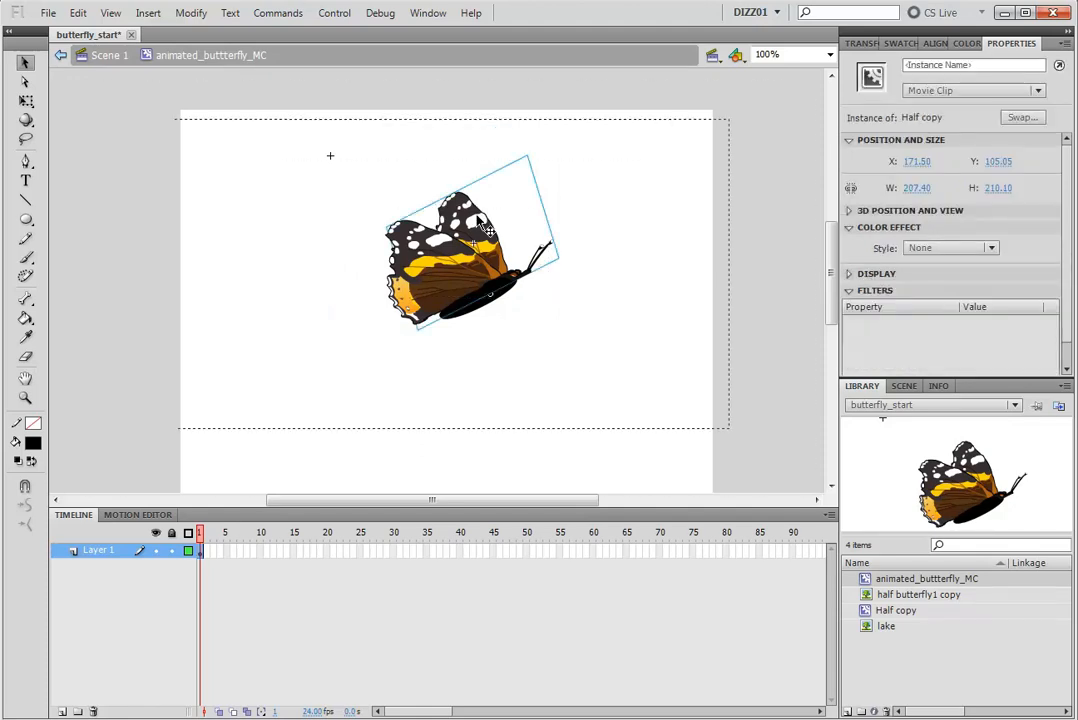
- Try pulling the wing tip outward inside the nested Half copy symbol, undo it, and return to the animated_buttterfly_MC clip
double_click(481, 225)
click(604, 380)
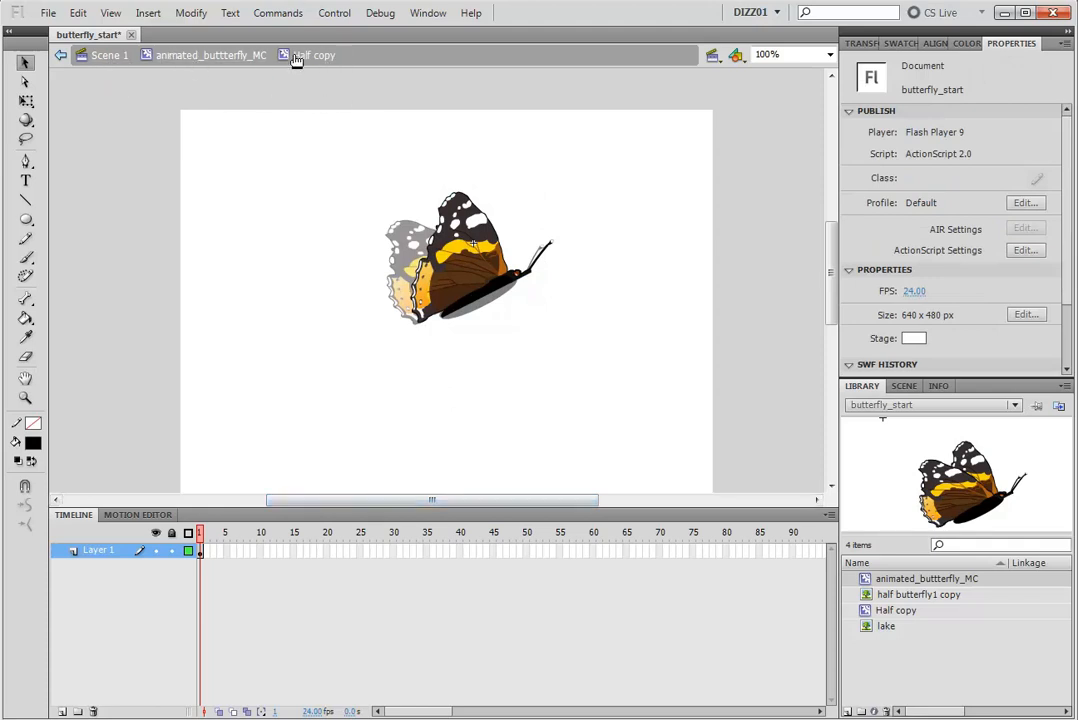
click(884, 611)
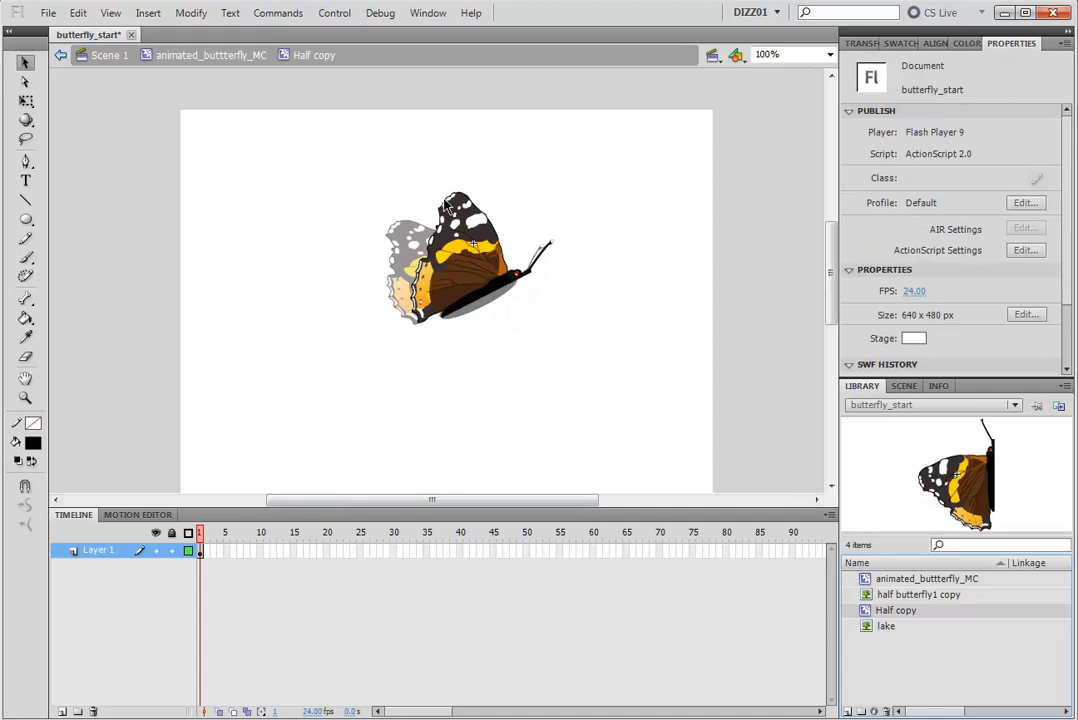
drag(448, 198, 386, 157)
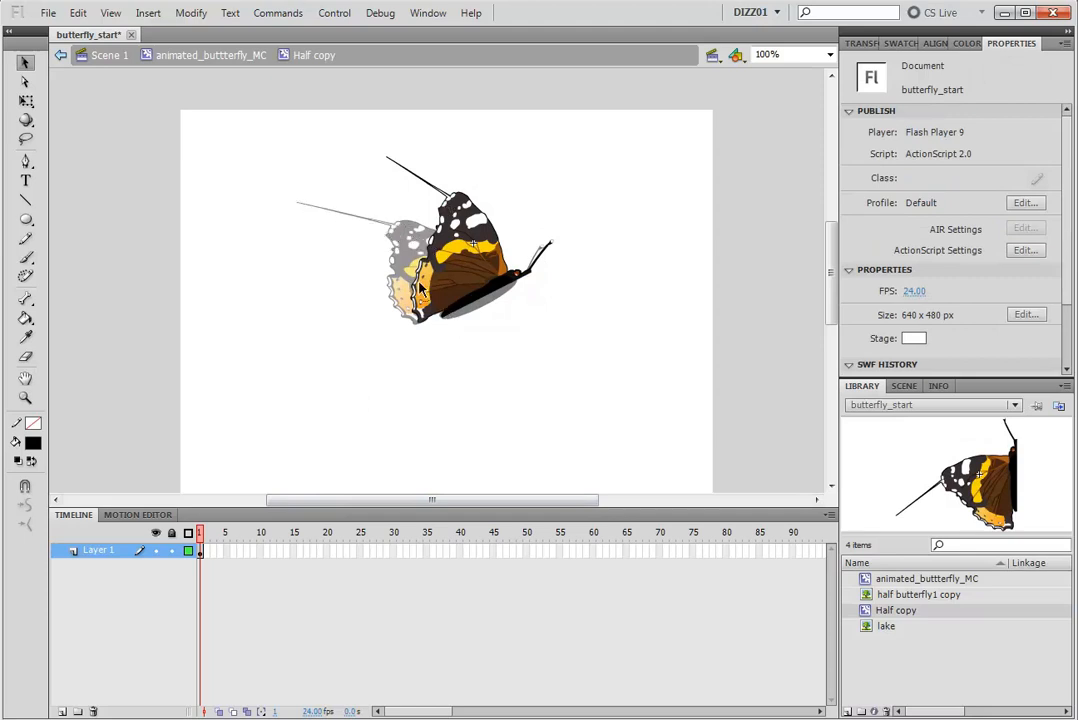
drag(889, 615, 509, 236)
key(ctrl+z)
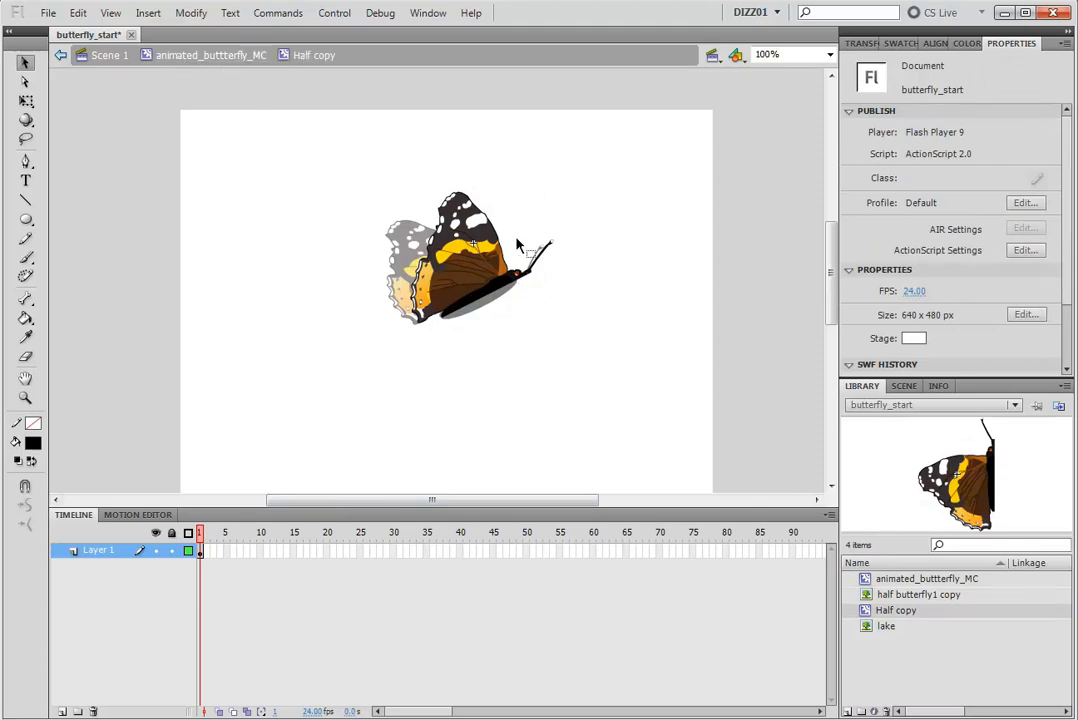
click(199, 57)
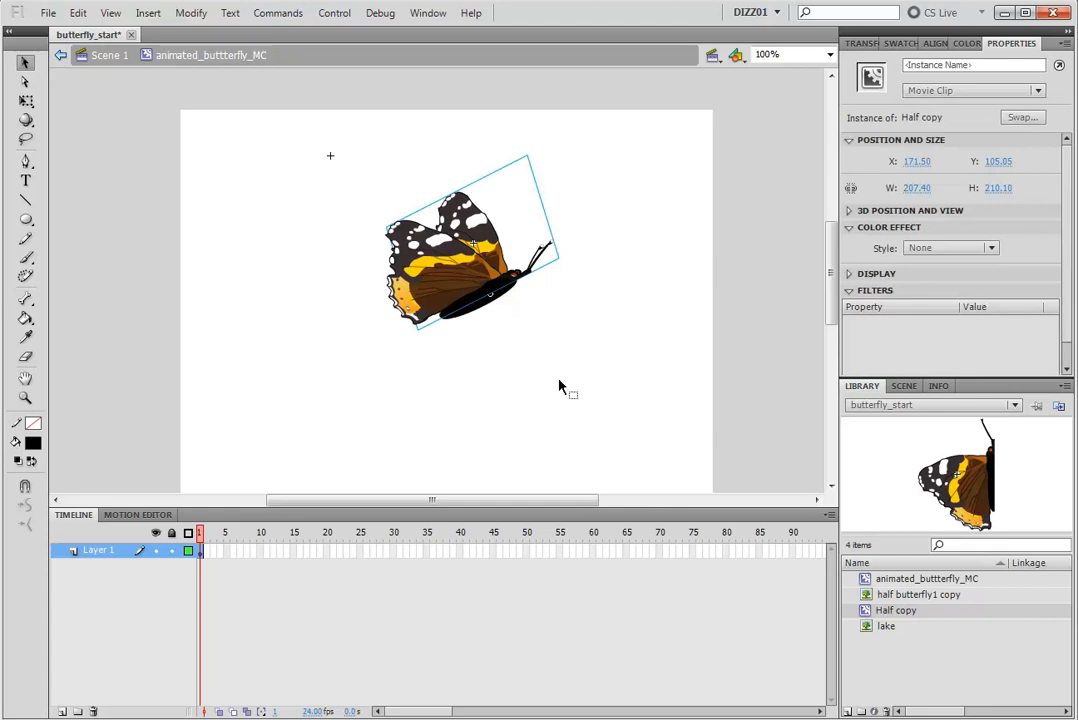
- Insert a keyframe at frame 4 of Layer 1 in the butterfly clip
click(202, 534)
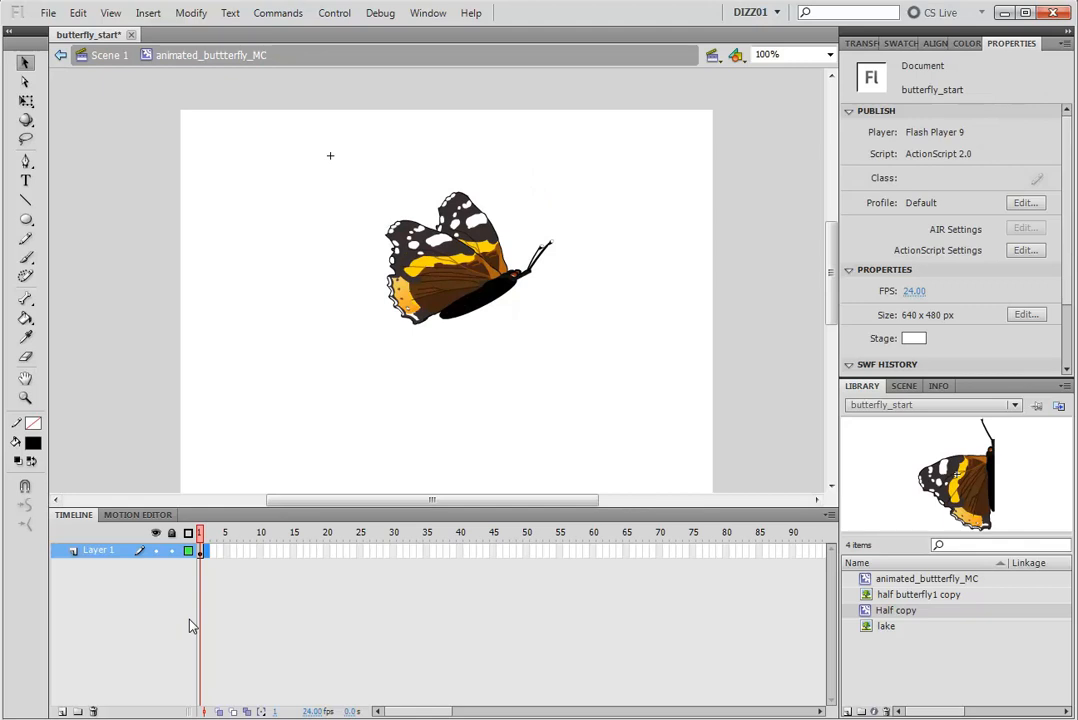
click(228, 551)
click(221, 551)
right_click(221, 552)
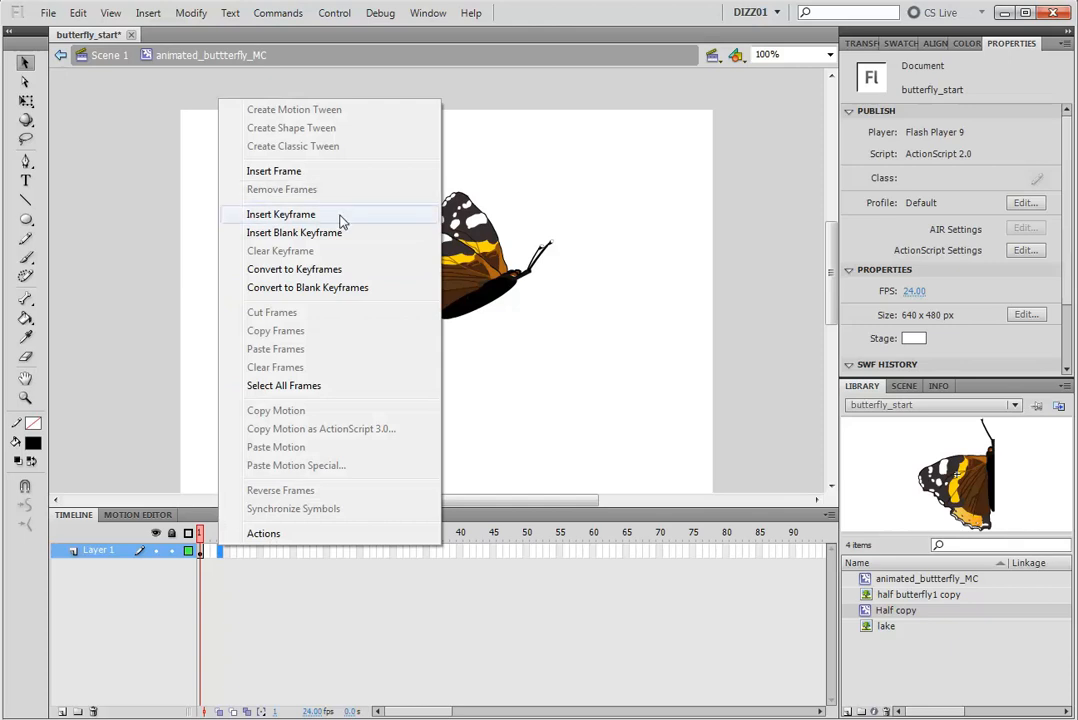
click(281, 214)
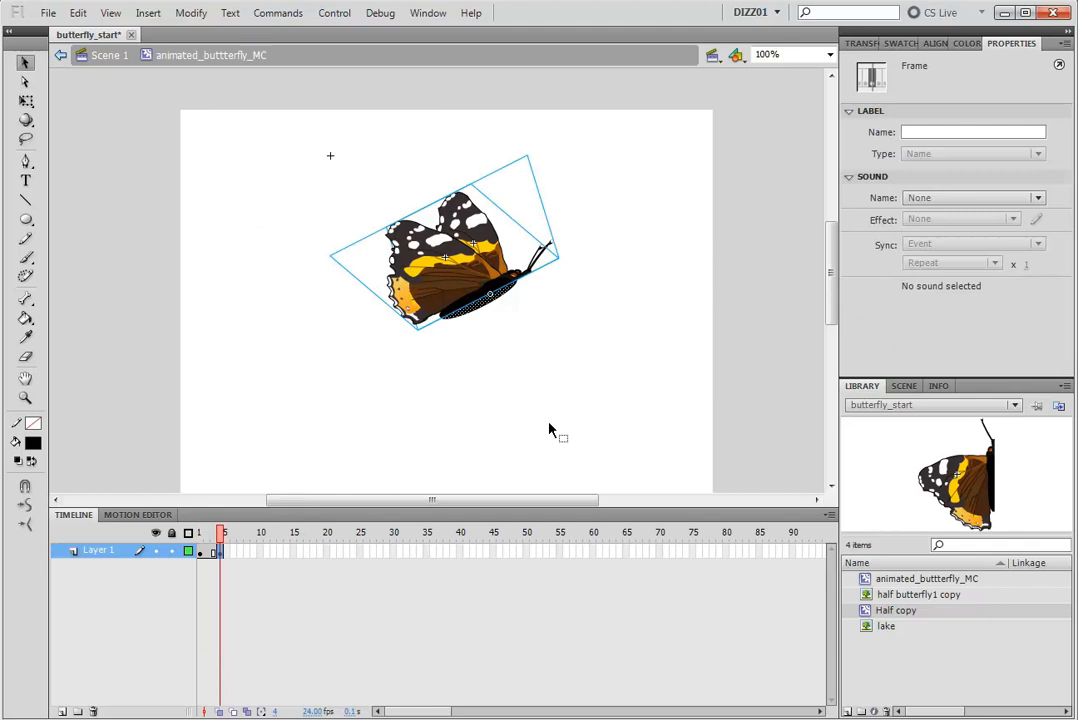
- Nudge the whole butterfly at frame 4 up and back down to slightly below its frame 1 position, and scrub the frames
key(Up)
key(Up)
key(Up)
key(Up)
key(Up)
key(Up)
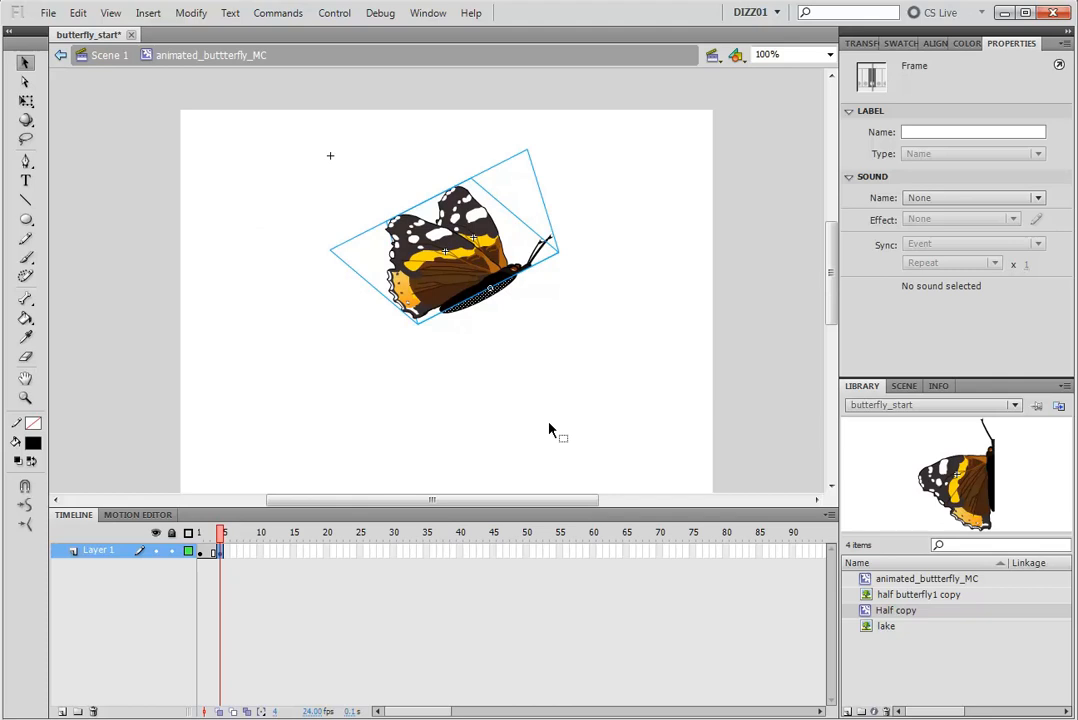
key(Down)
key(Down)
key(Down)
key(Down)
key(Down)
key(Down)
key(Down)
key(Down)
key(Down)
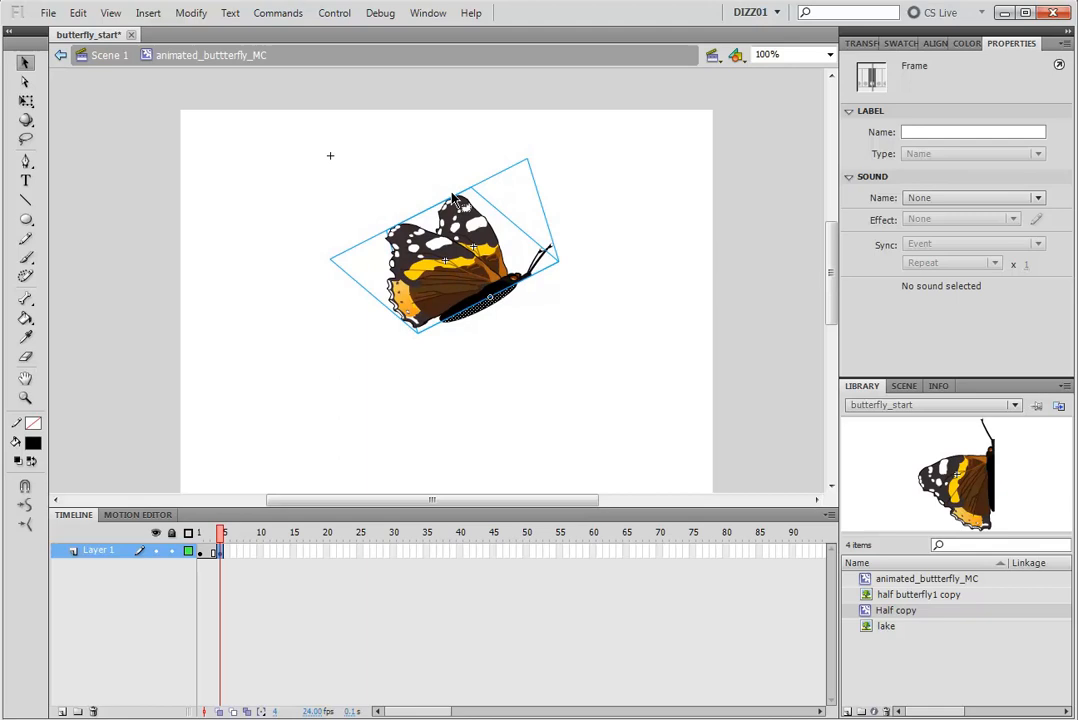
mouse_move(219, 538)
mouse_down()
mouse_move(202, 539)
mouse_move(221, 545)
mouse_up()
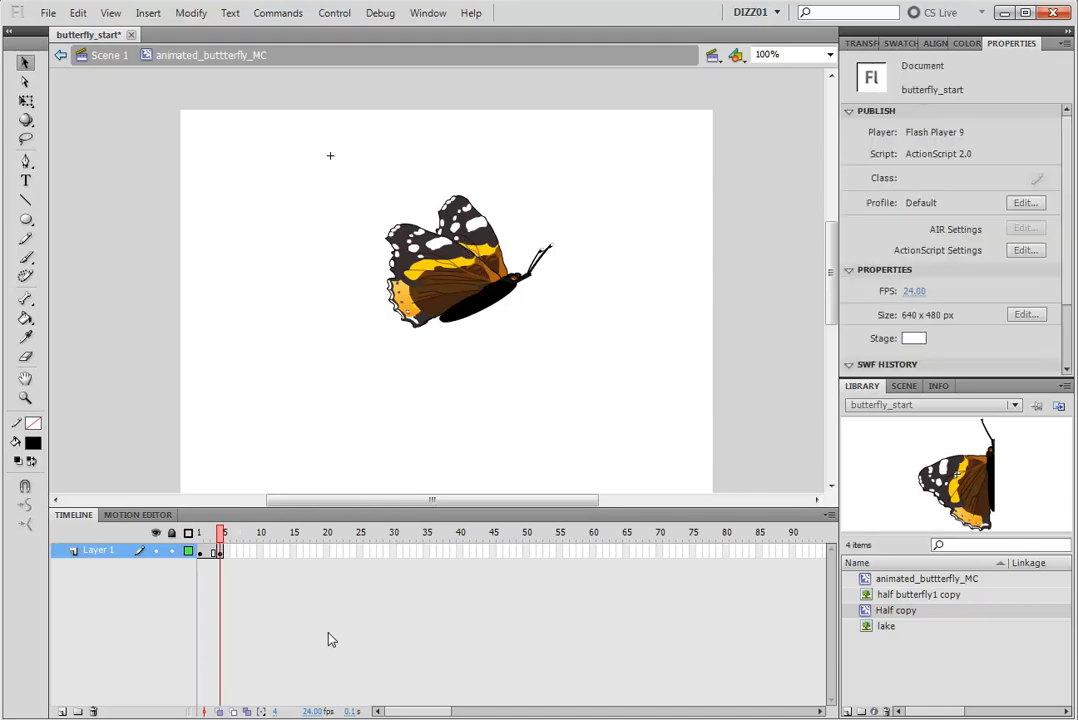
- Turn on onion skinning and lower the whole butterfly at frame 4 to Y 8, then deselect it
click(219, 711)
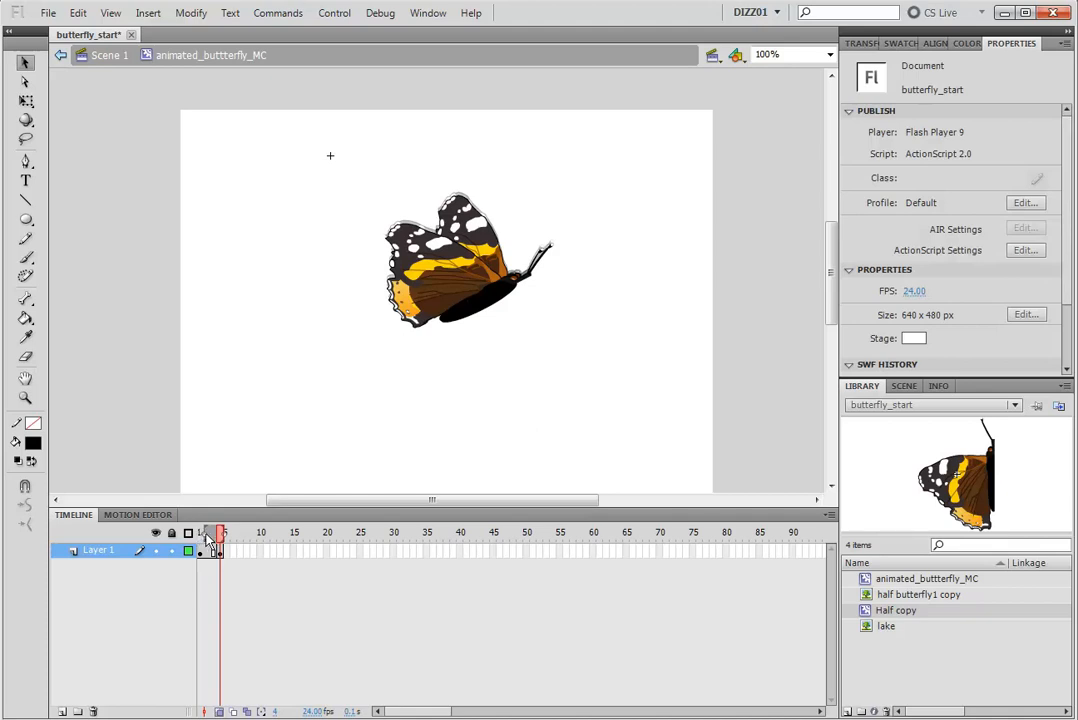
drag(333, 150, 597, 373)
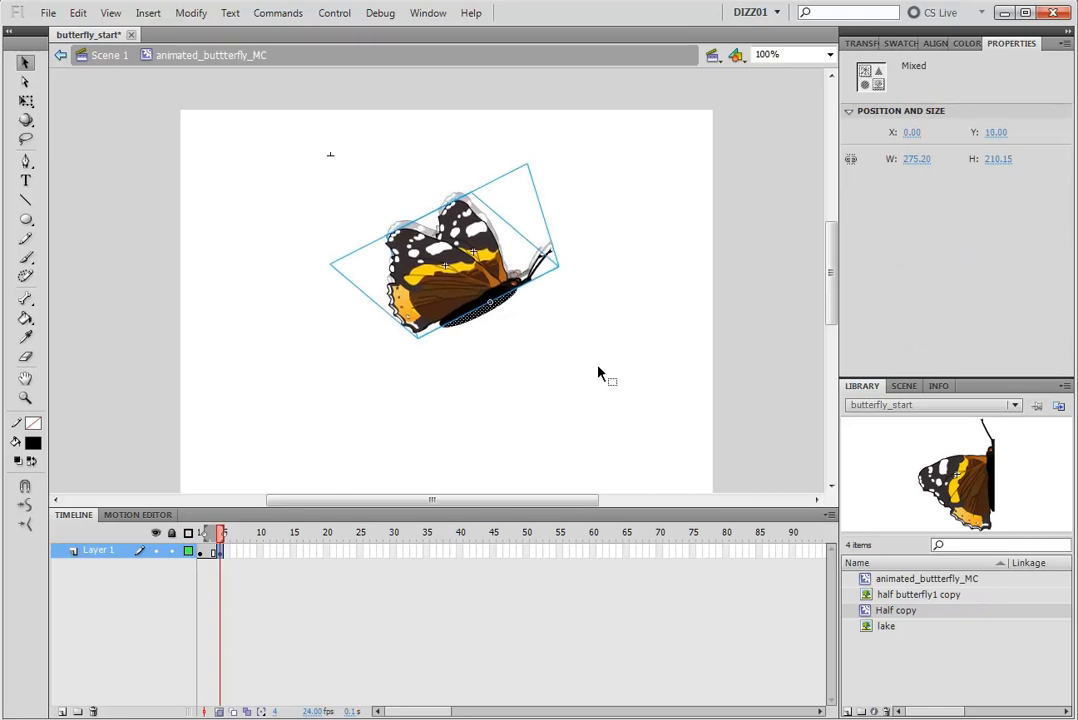
key(Up)
key(Up)
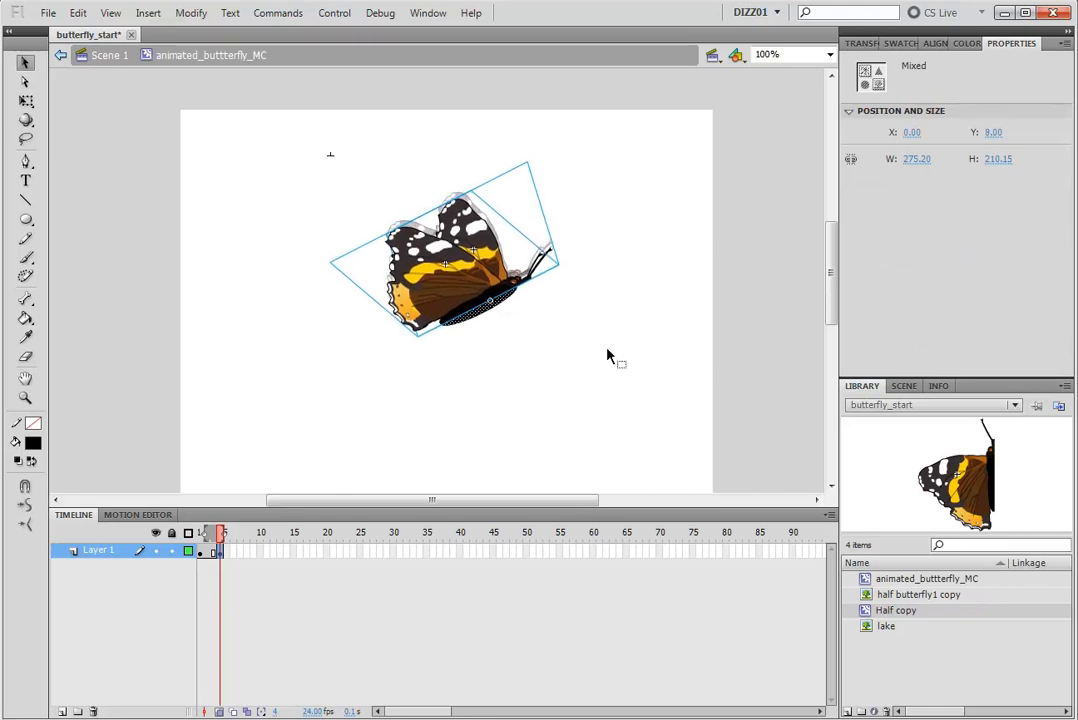
click(564, 367)
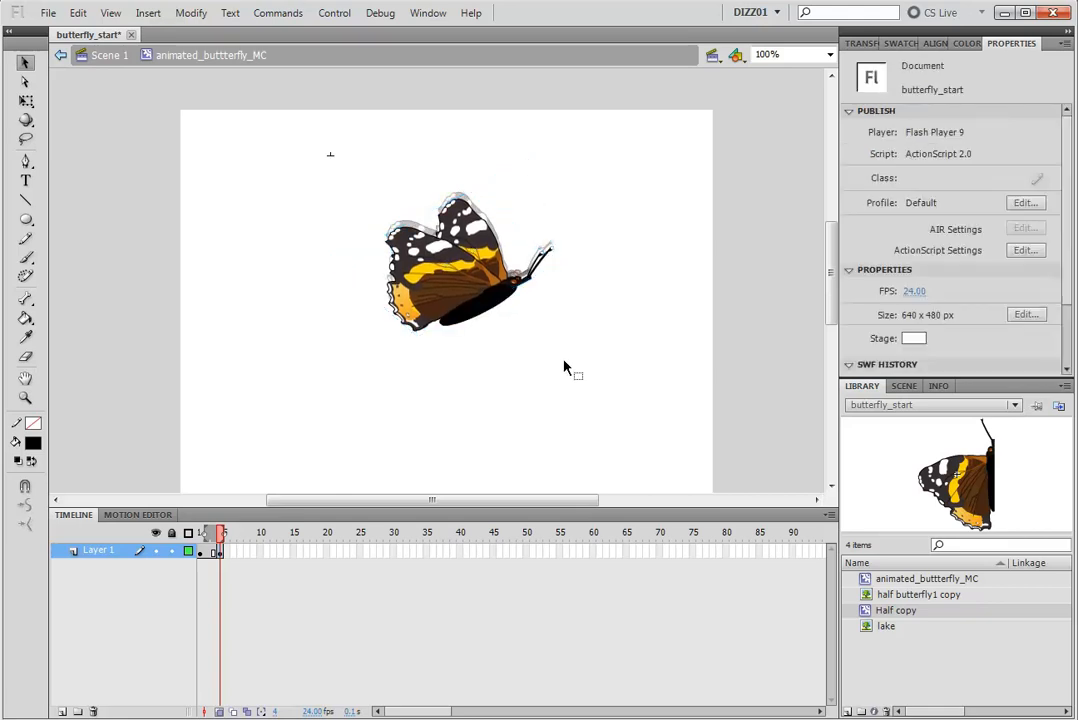
- Stretch the front wing slightly outward at frame 4 with Free Transform, undoing the surplus transforms
click(26, 102)
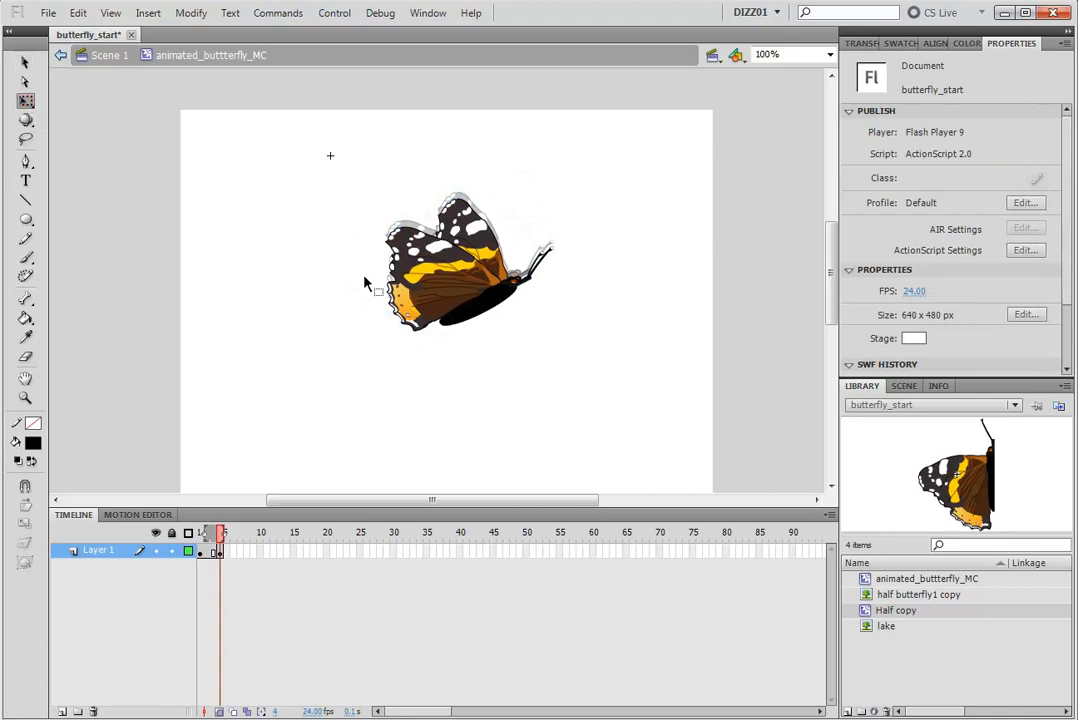
click(417, 266)
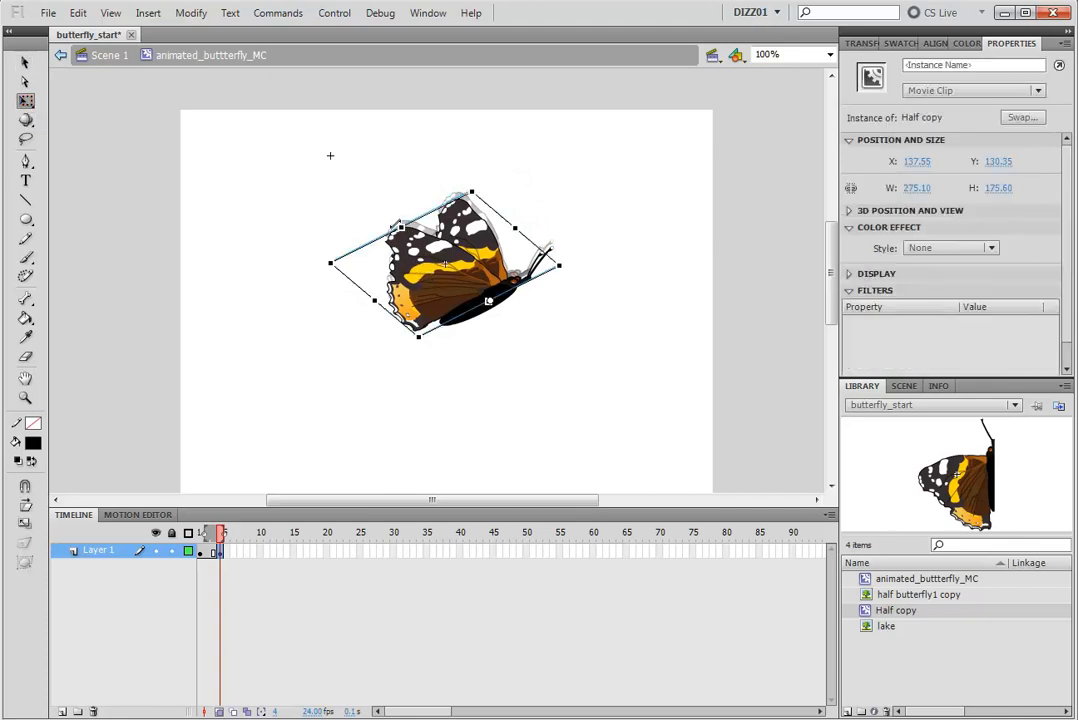
mouse_move(397, 224)
mouse_down()
mouse_move(375, 207)
mouse_move(391, 210)
mouse_up()
key(ctrl+z)
key(ctrl+z)
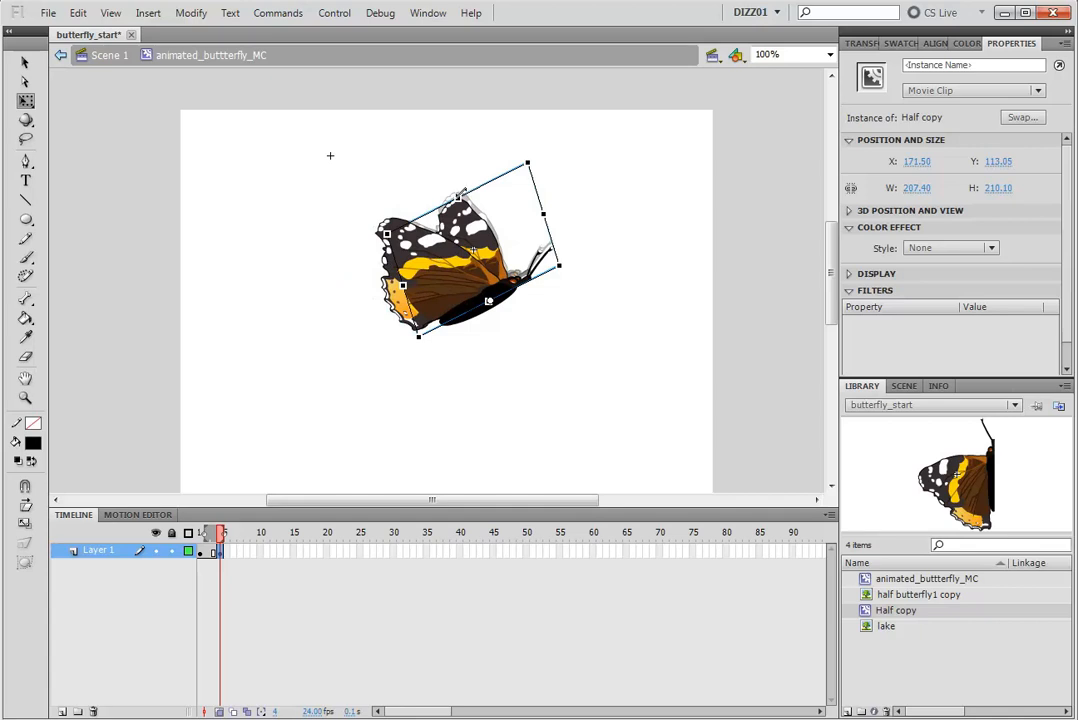
- Stretch the rear wing at frame 4 to about 212 by 225 px, turning off onion skinning to check the motion
drag(457, 197, 462, 185)
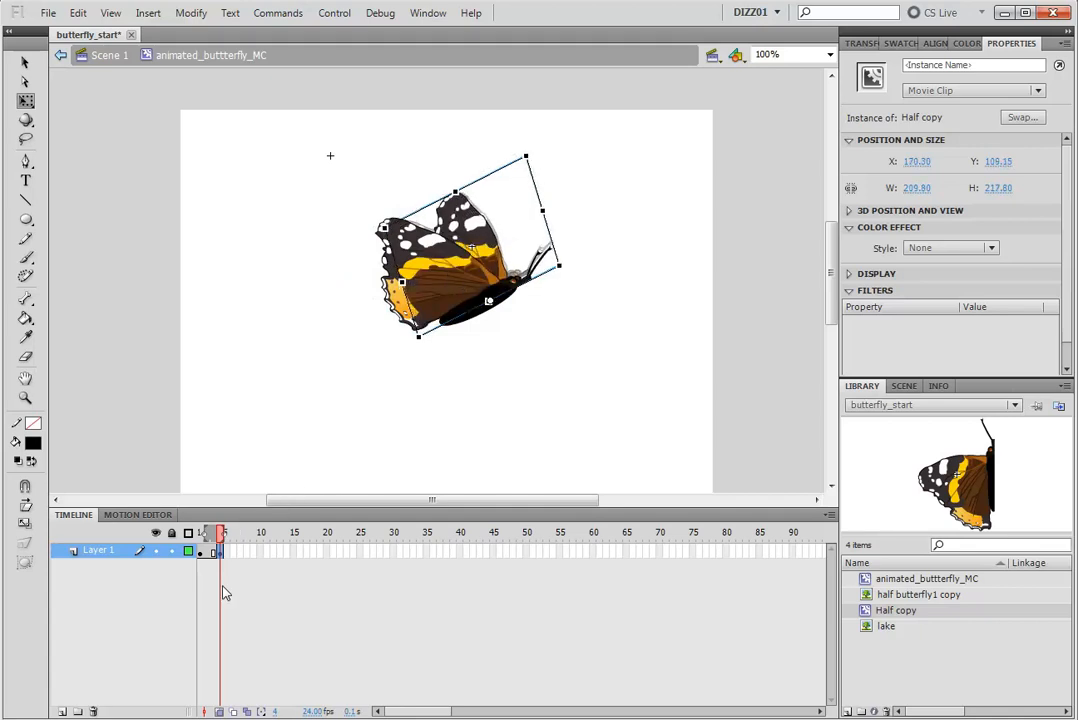
click(218, 712)
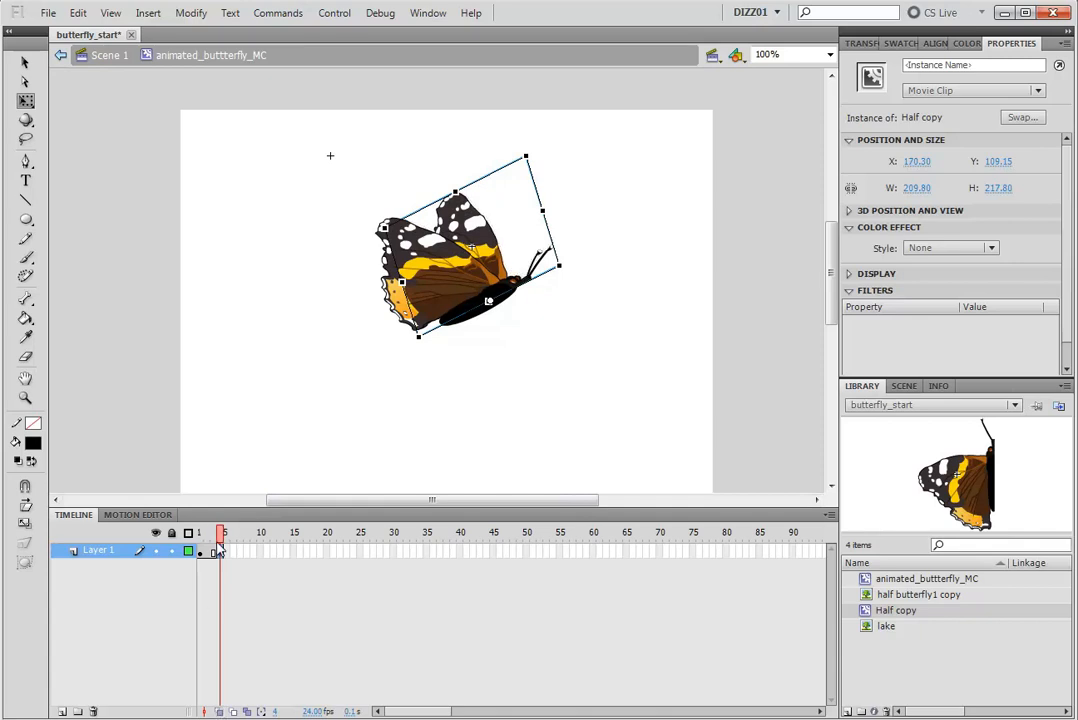
mouse_move(220, 534)
mouse_down()
mouse_move(209, 539)
mouse_move(228, 540)
mouse_up()
click(468, 219)
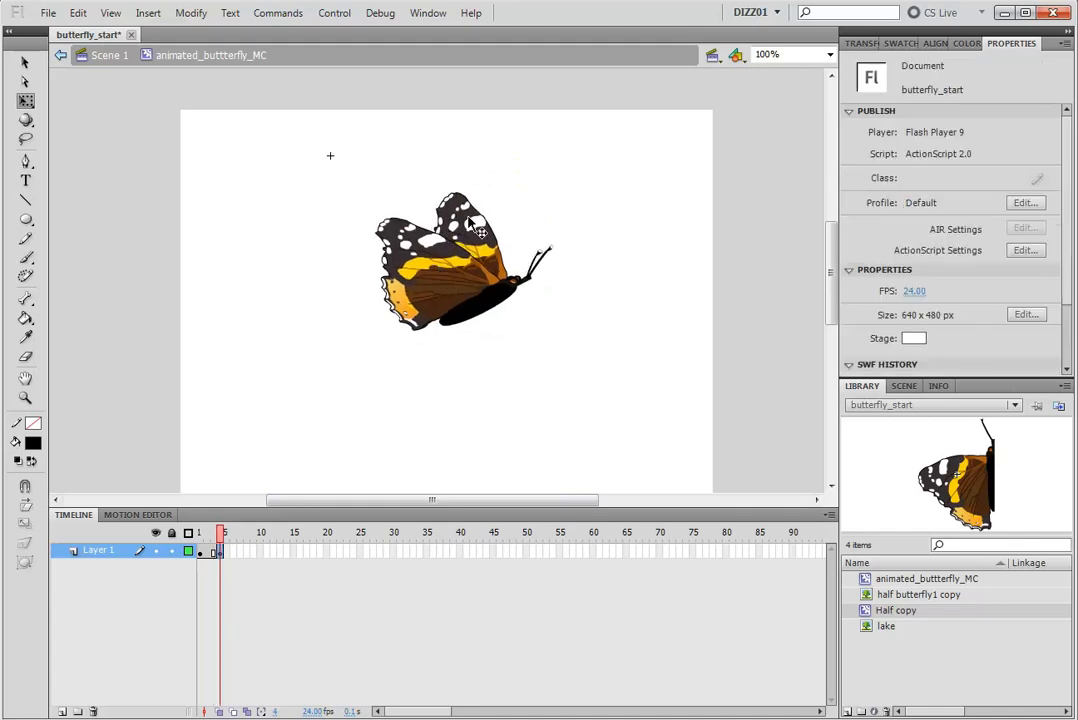
drag(455, 188, 455, 186)
mouse_move(220, 537)
mouse_down()
mouse_move(205, 537)
mouse_move(226, 535)
mouse_up()
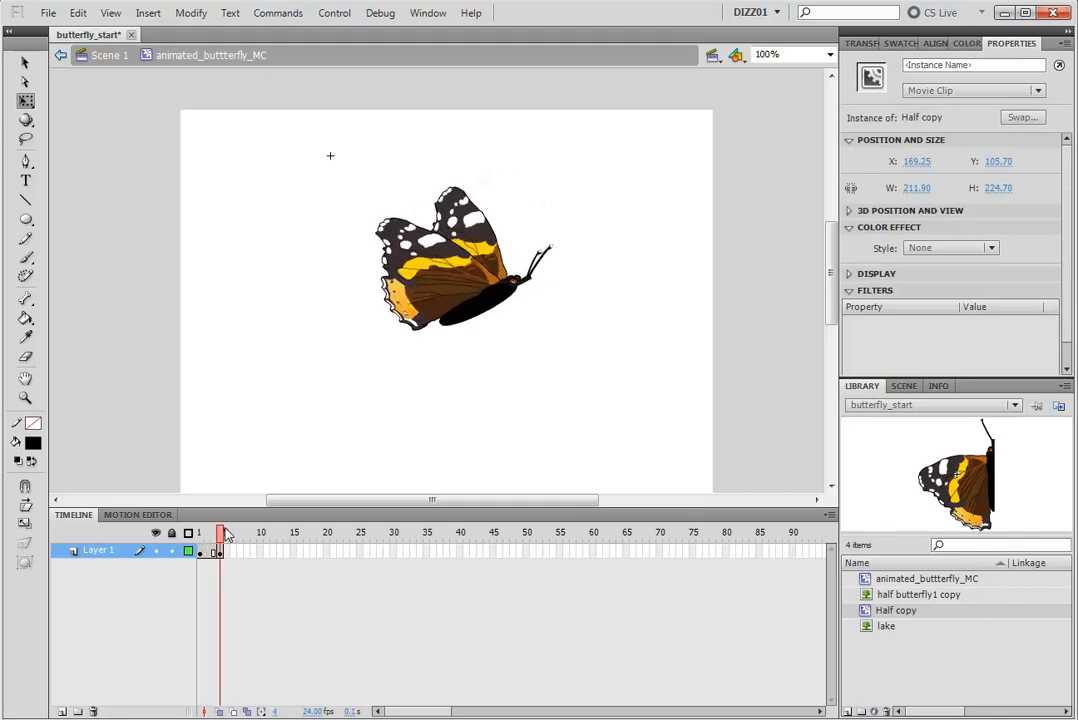
- Insert a keyframe at frame 5 of Layer 1
click(228, 552)
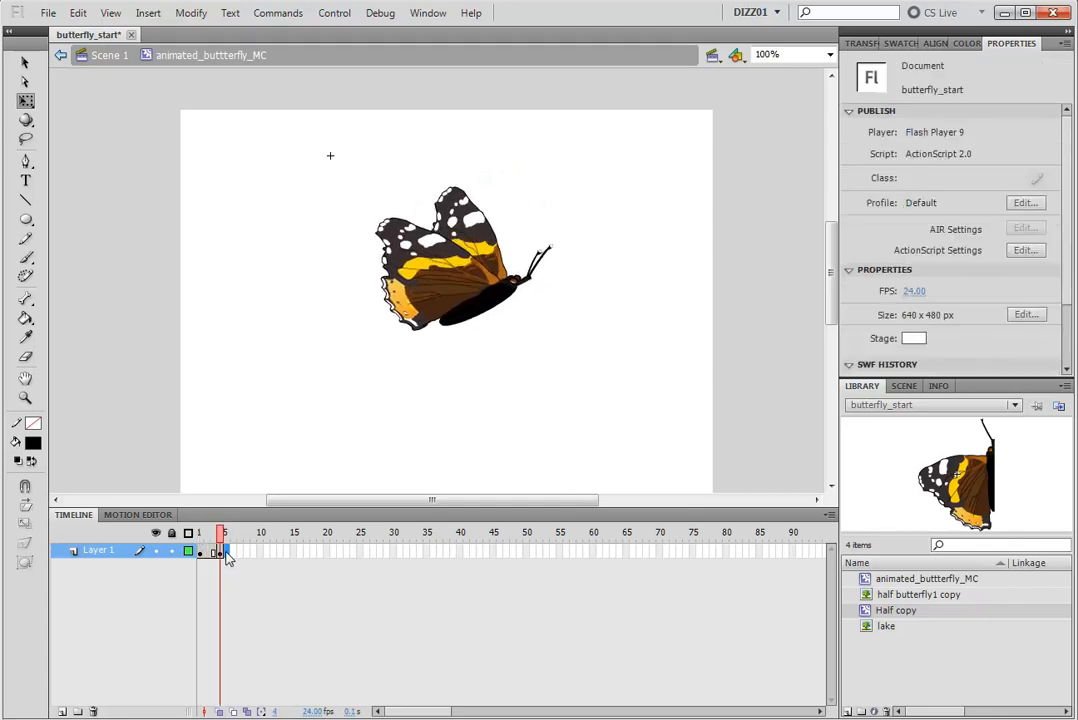
right_click(222, 552)
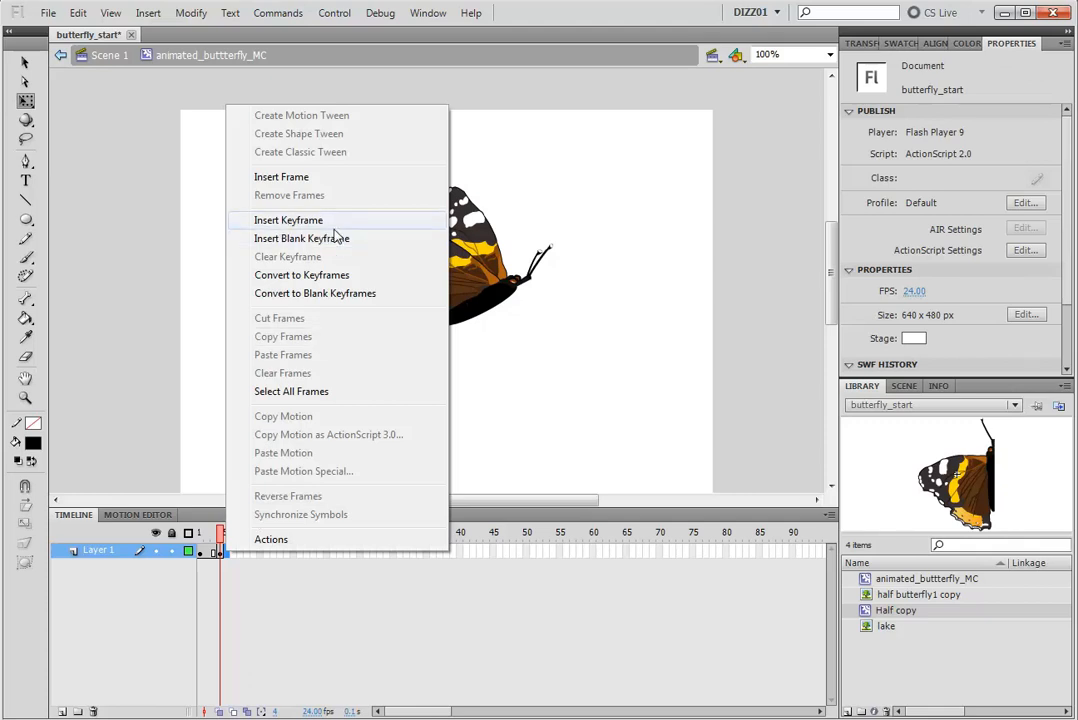
click(300, 220)
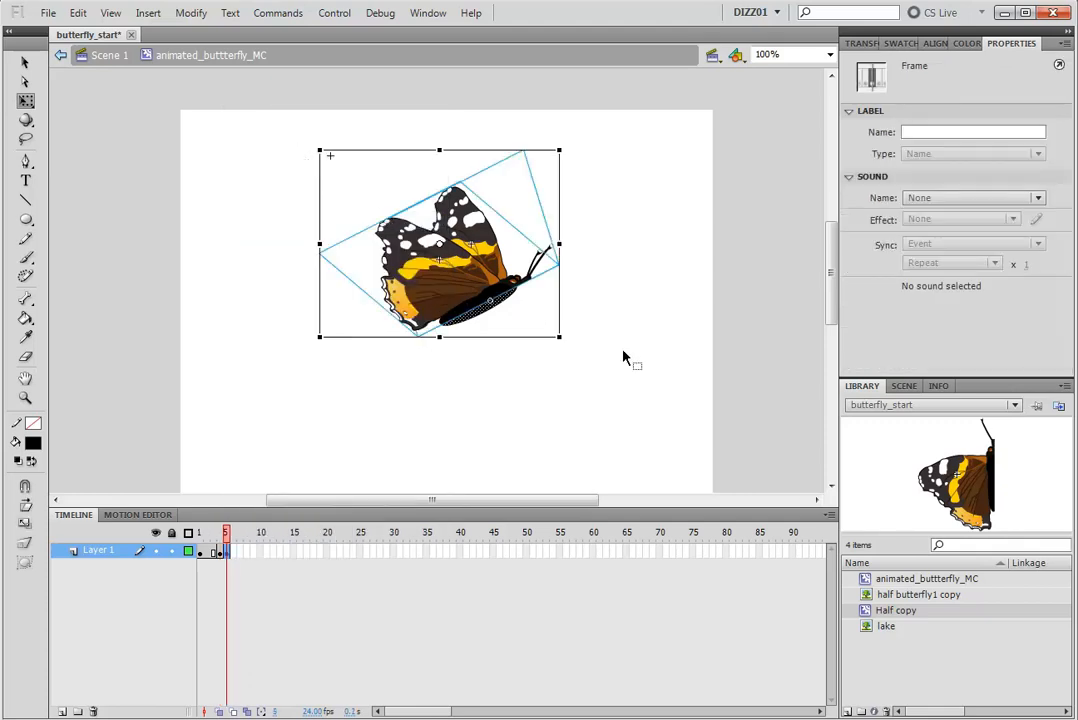
- Lower the whole butterfly at frame 5 by about 5 px and deselect it
key(Down)
key(Down)
key(Down)
key(Down)
key(Down)
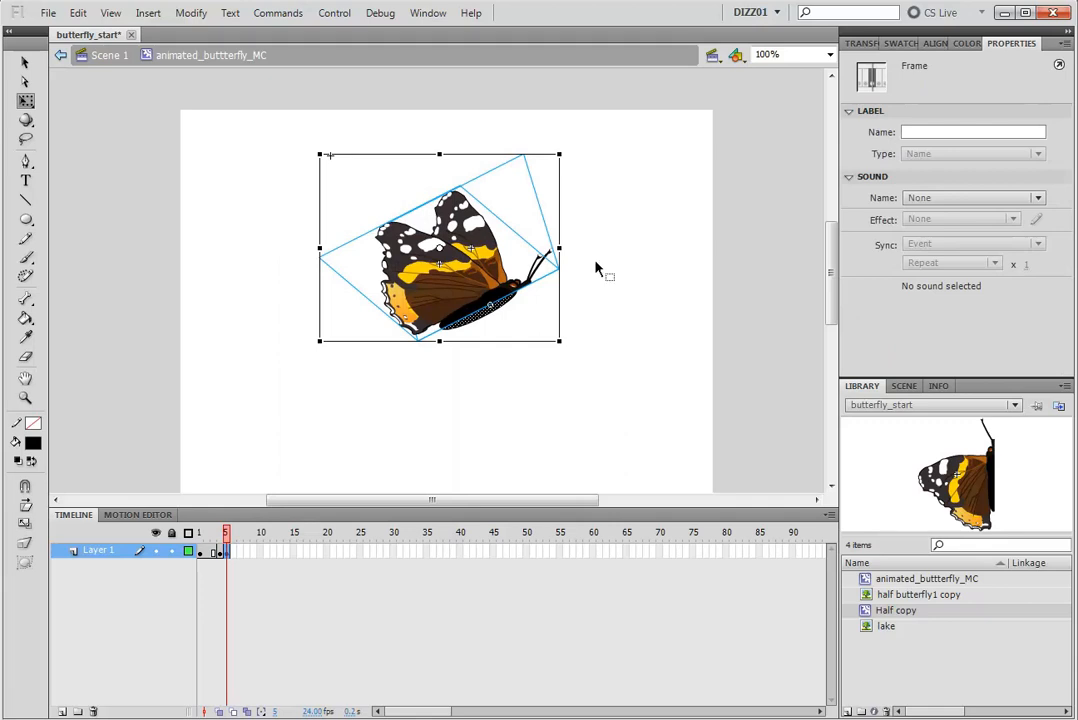
click(623, 279)
- Stretch the front wing at frame 5 to about 296 by 193 px and the rear wing to about 215 by 234 px
click(381, 222)
drag(390, 222, 384, 216)
key(ctrl+z)
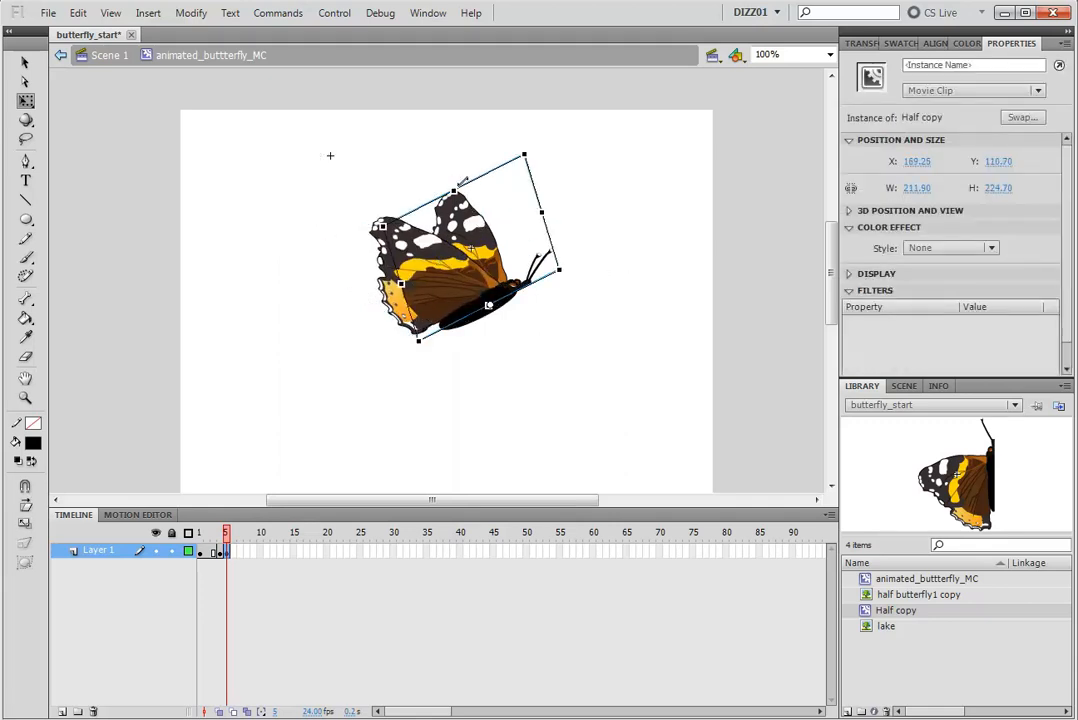
drag(454, 194, 452, 184)
- Play and step back and forth through frames 3 to 5 to examine the butterfly's downward wing motion
drag(224, 534, 229, 570)
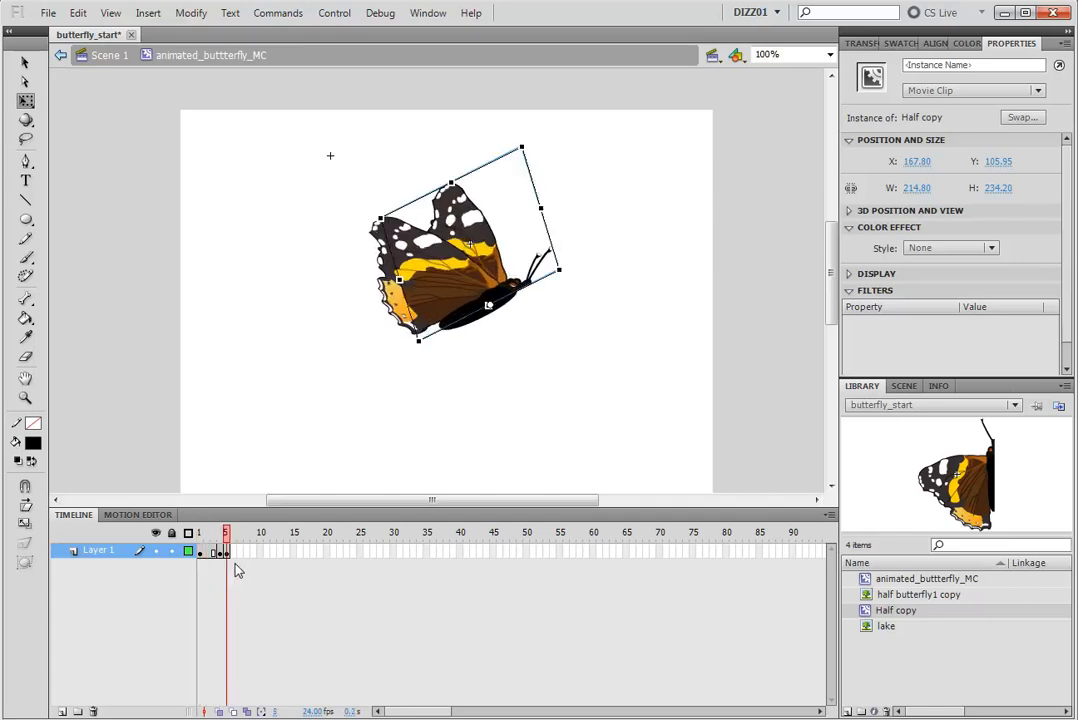
key(Return)
click(240, 553)
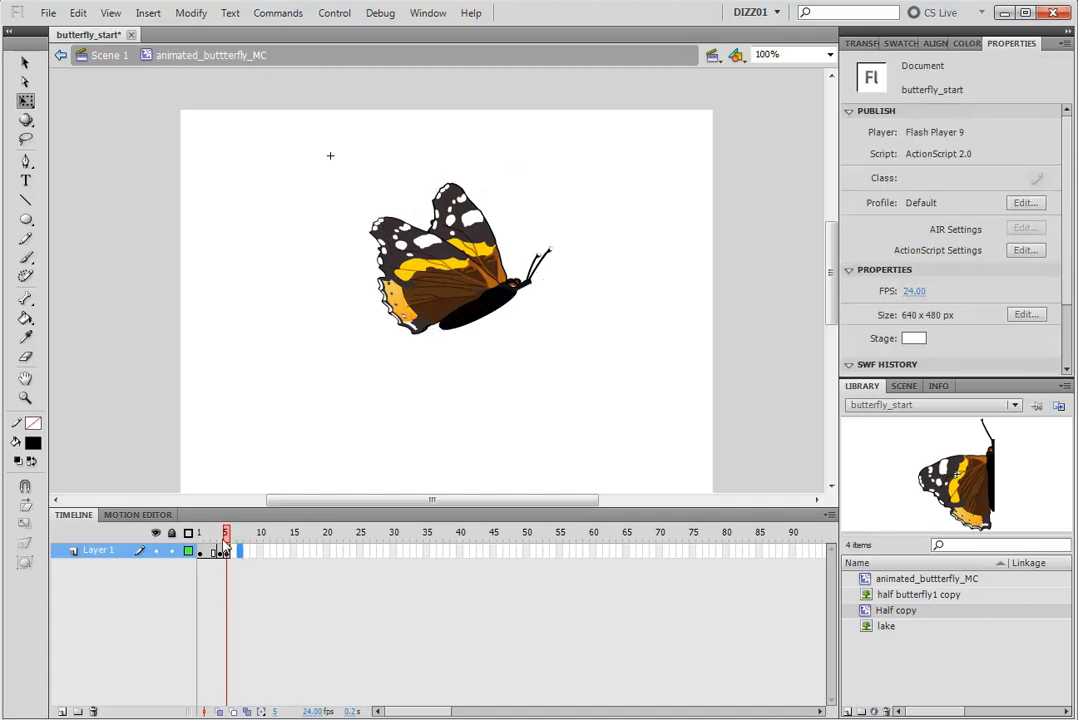
drag(226, 538, 223, 537)
key(Return)
key(Return)
key(Return)
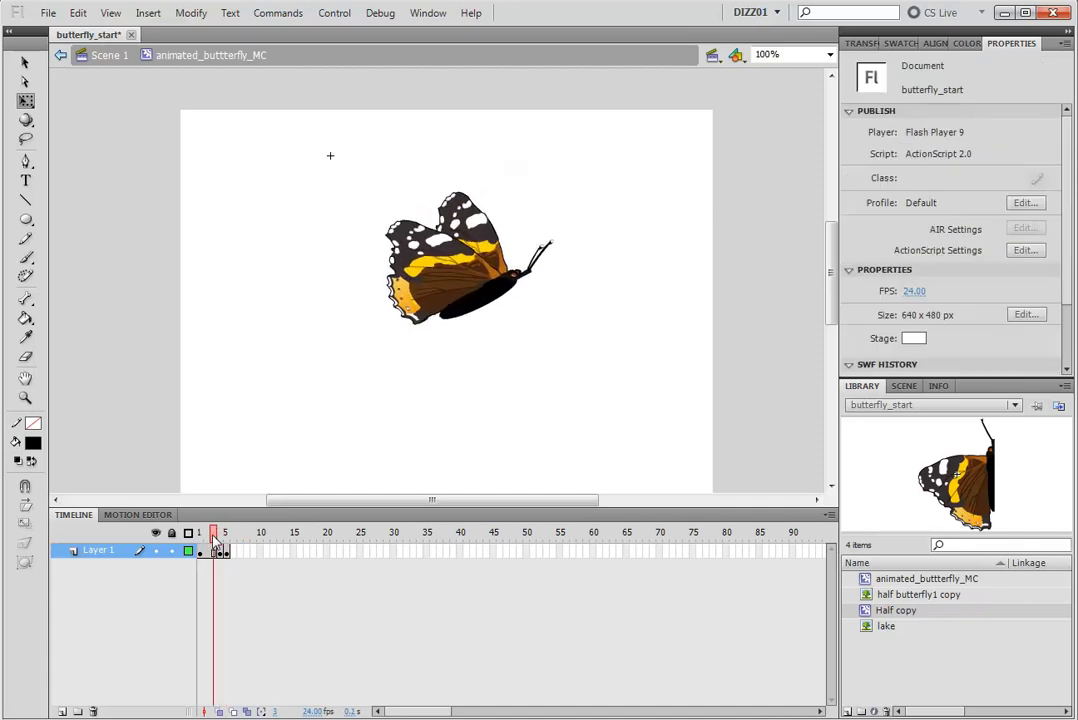
key(comma)
key(period)
key(comma)
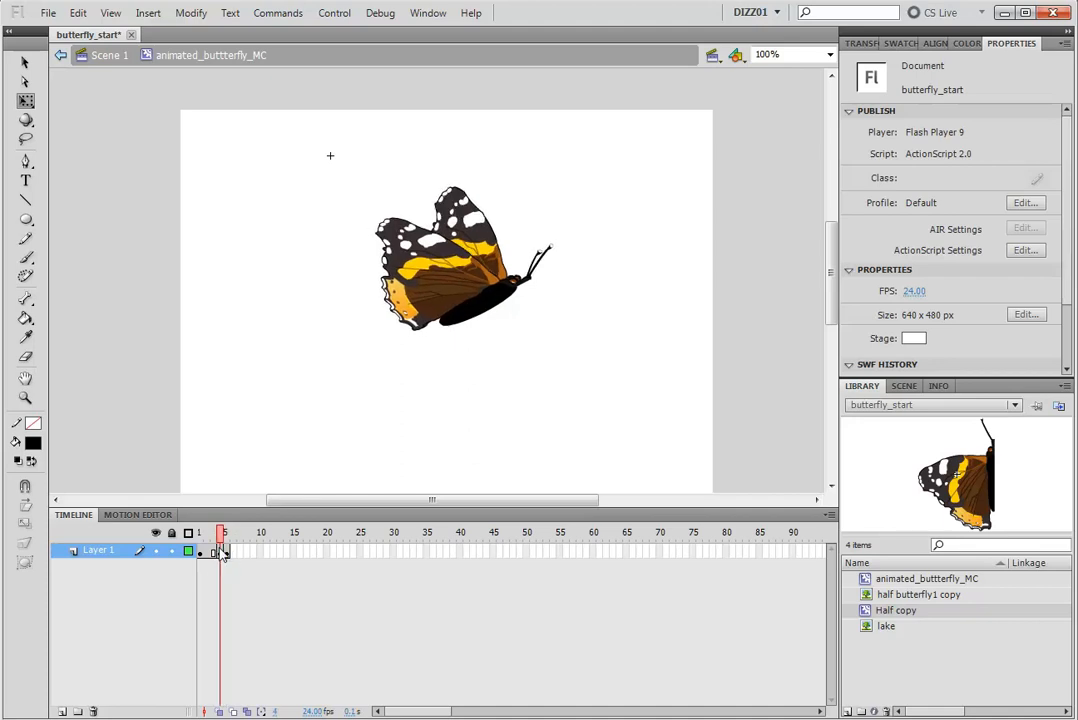
key(period)
key(comma)
key(period)
key(comma)
key(comma)
drag(226, 545, 218, 555)
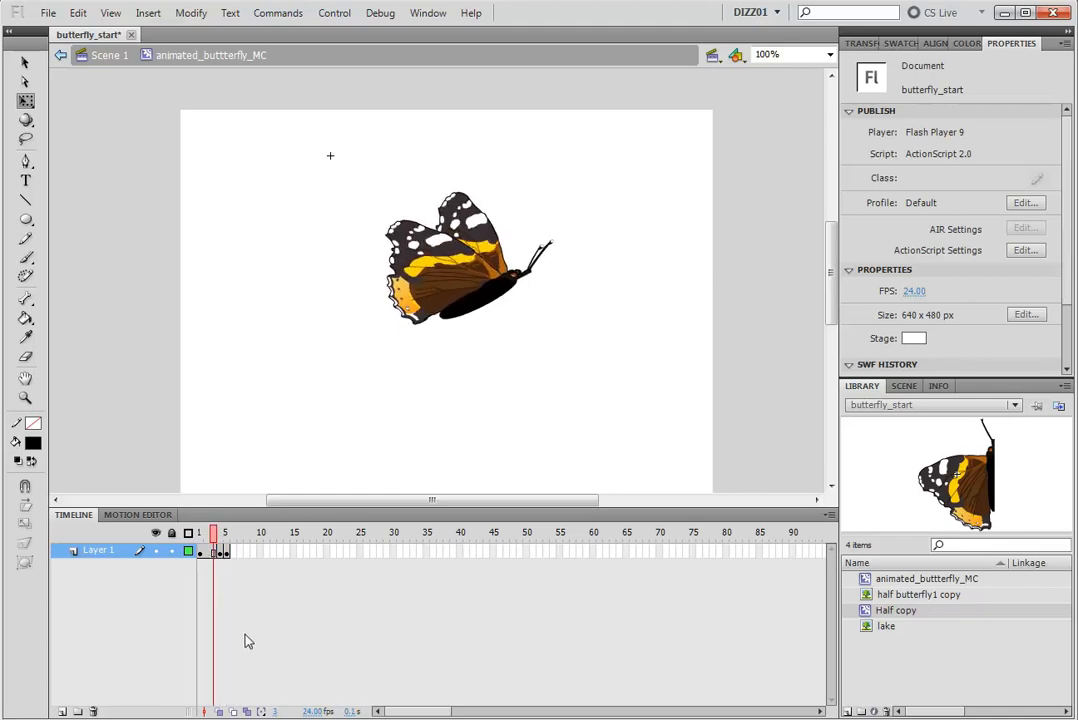
- Convert frame 6 of Layer 1 to a keyframe
click(233, 552)
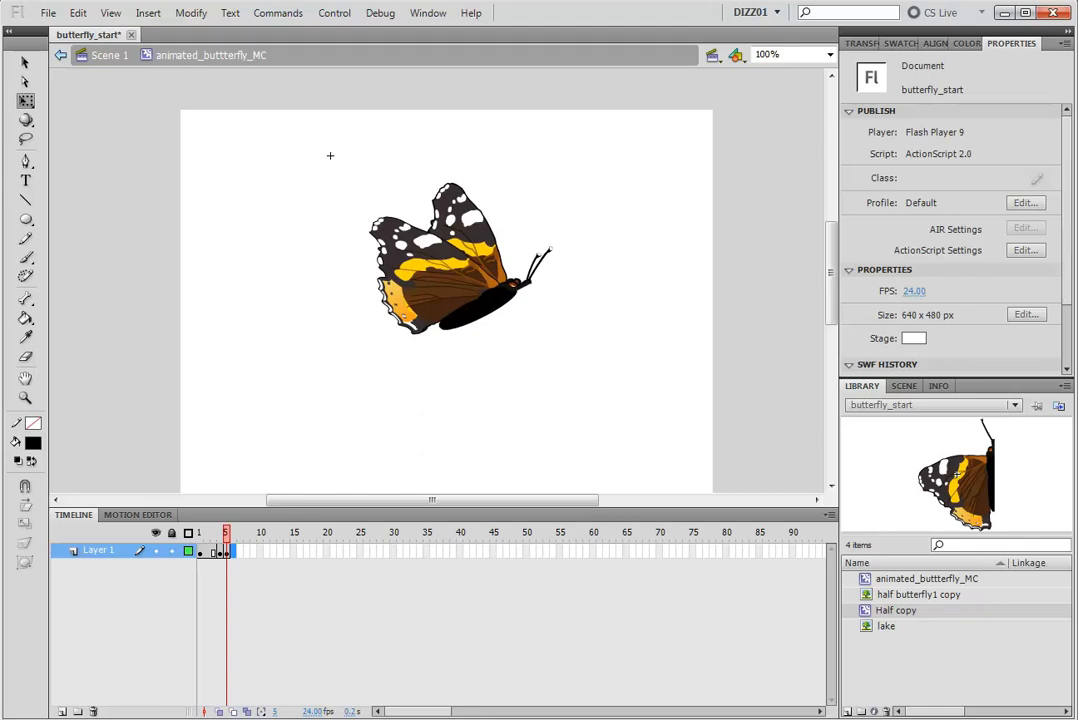
right_click(235, 555)
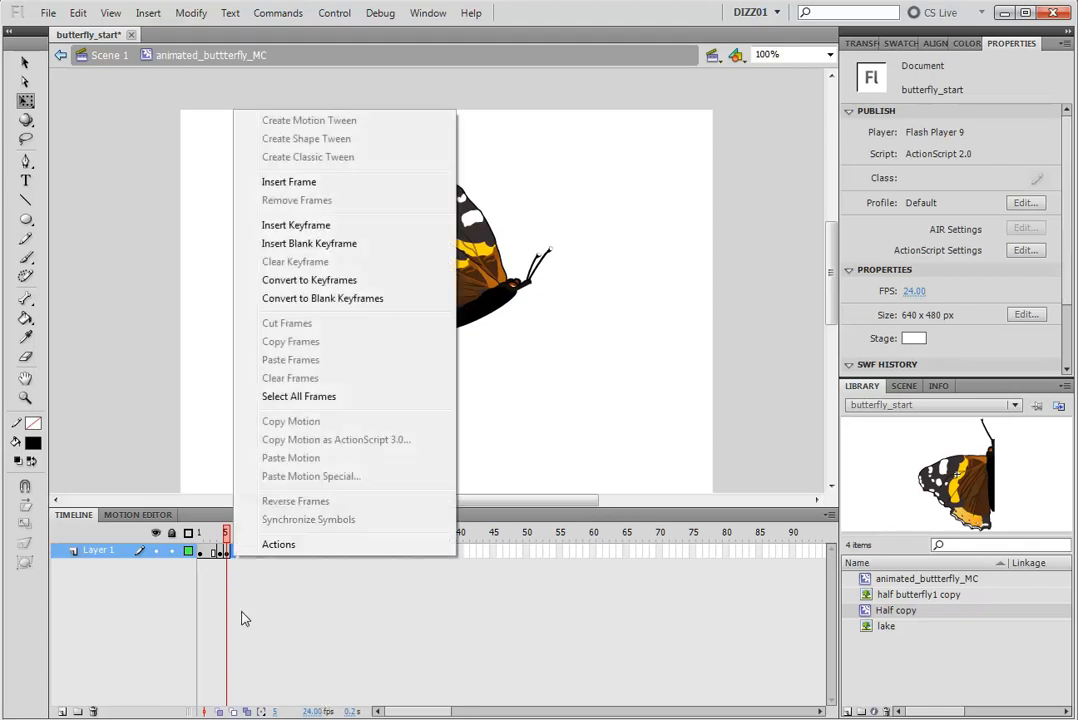
click(352, 282)
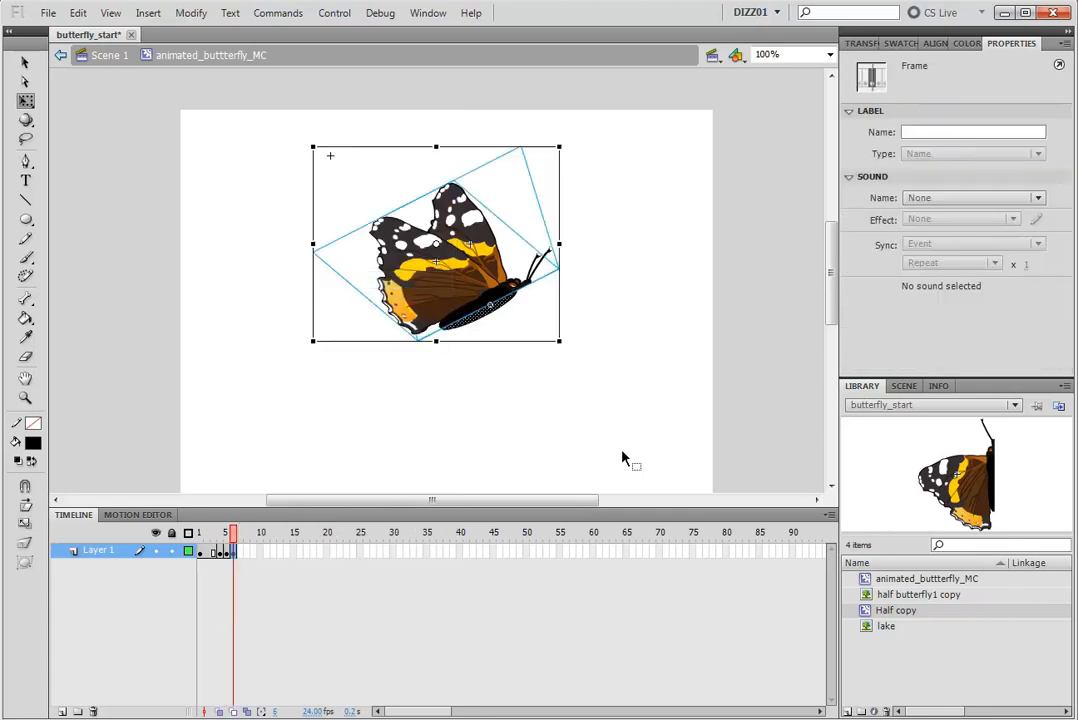
- Raise the whole butterfly at frame 6 by about 7 px and deselect it
key(Up)
key(Up)
key(Up)
key(Up)
key(Up)
key(Up)
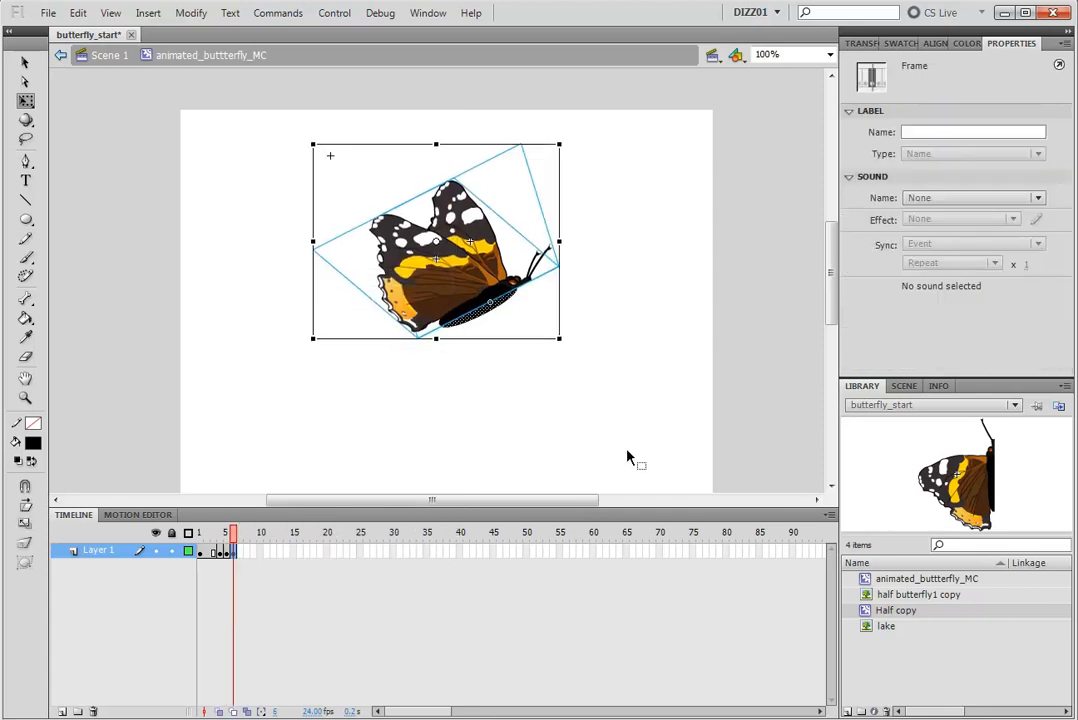
key(Up)
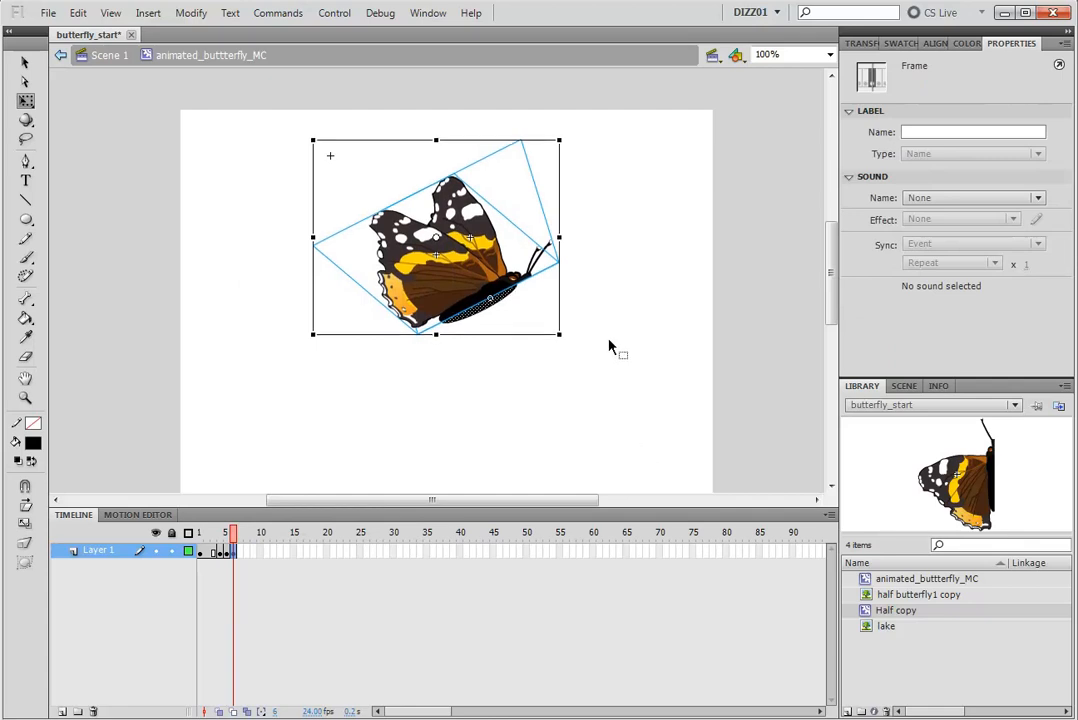
click(590, 293)
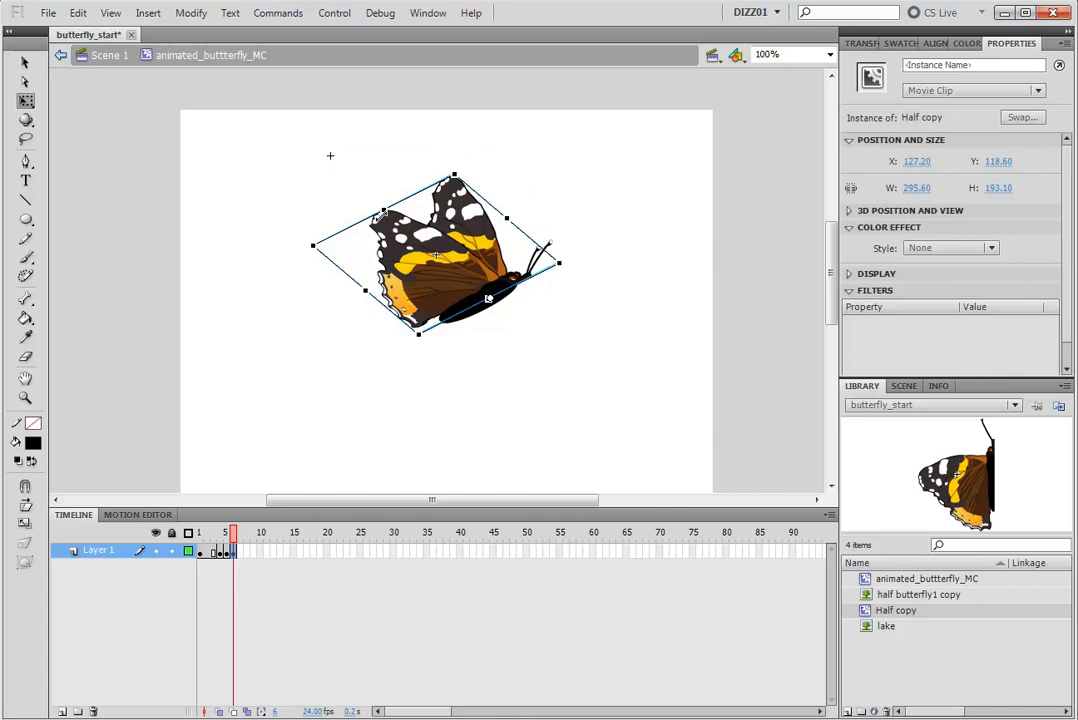
- Flip both wings below the body at frame 6, the front to about 296 by 193 px and the rear to about 213 by 227 px
drag(381, 207, 576, 392)
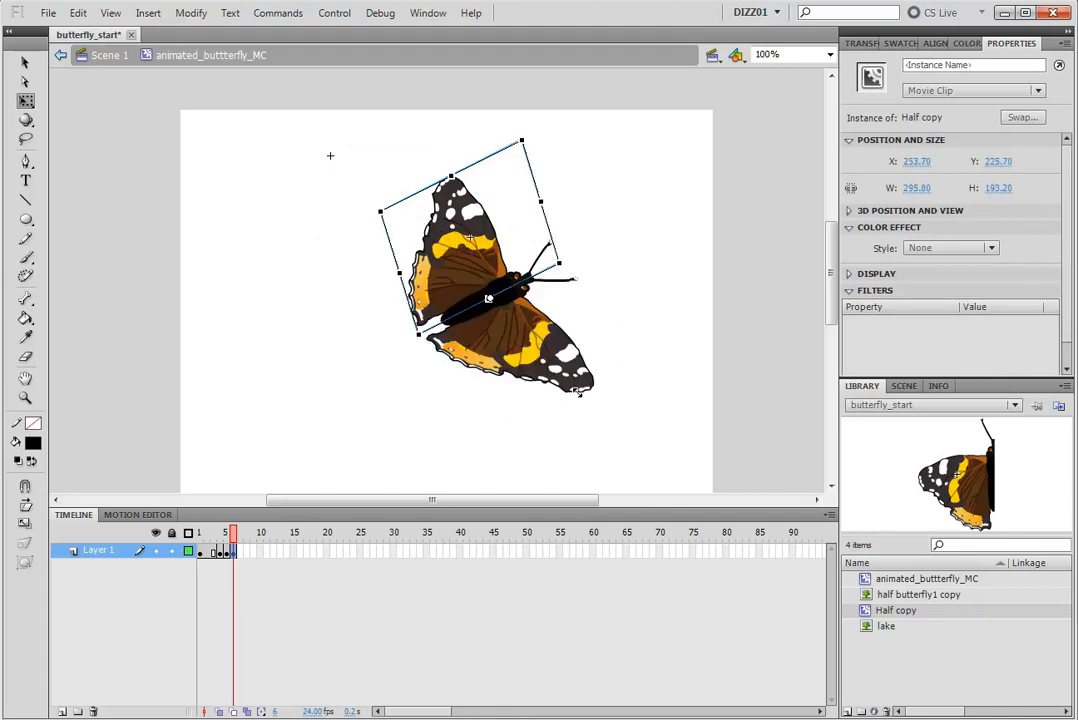
click(452, 254)
drag(451, 176, 524, 418)
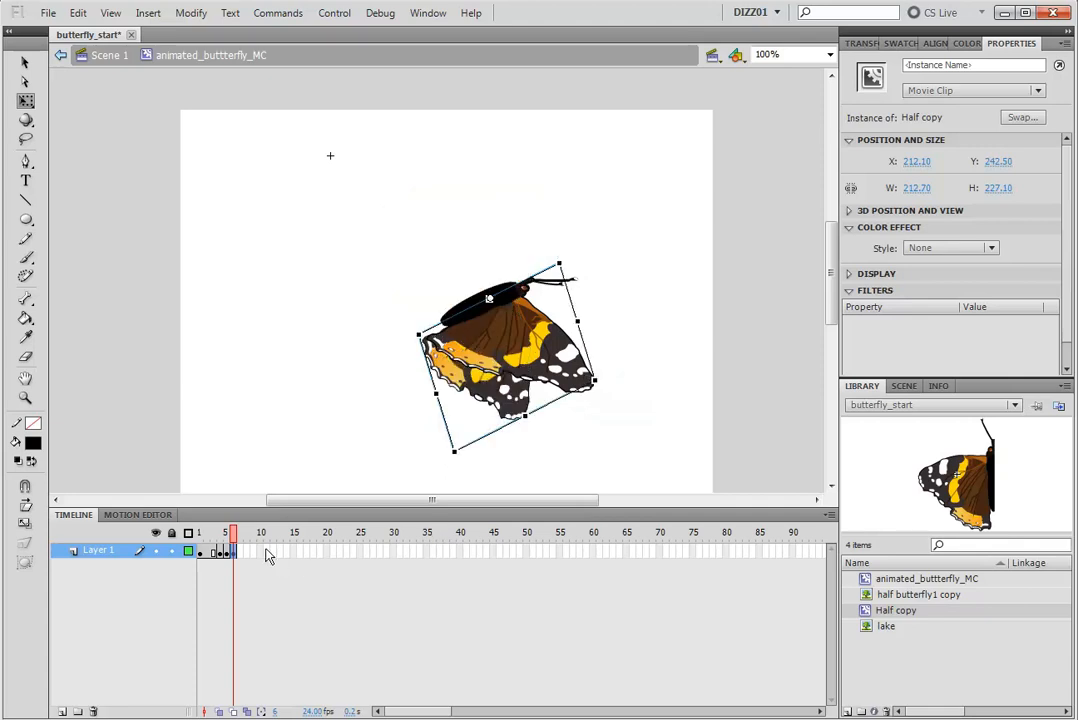
mouse_move(234, 531)
mouse_down()
mouse_move(221, 534)
mouse_move(242, 534)
mouse_up()
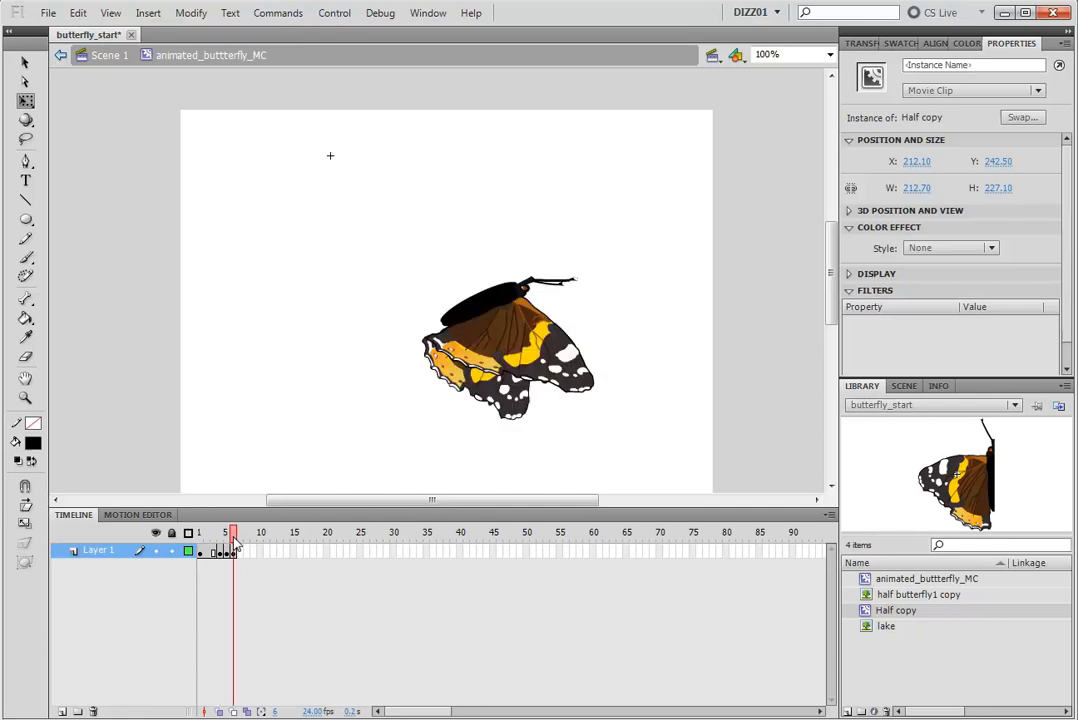
click(227, 545)
mouse_move(230, 540)
mouse_down()
mouse_move(231, 551)
mouse_move(214, 551)
mouse_move(235, 556)
mouse_up()
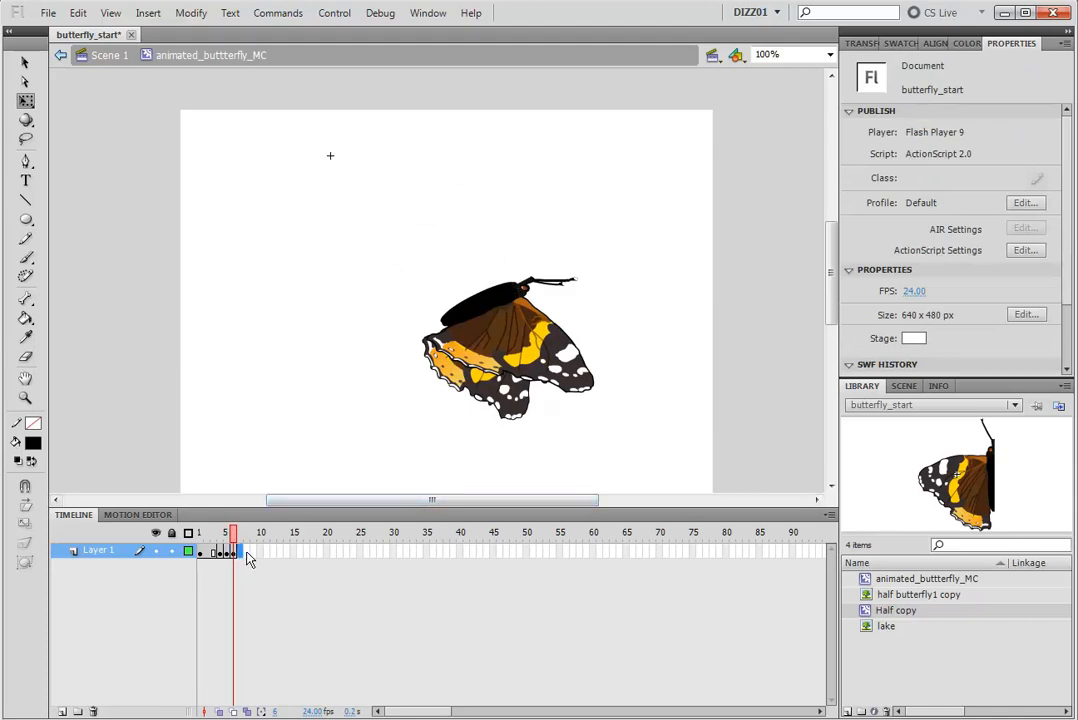
- Insert a keyframe at frame 9 of Layer 1
click(255, 553)
right_click(253, 555)
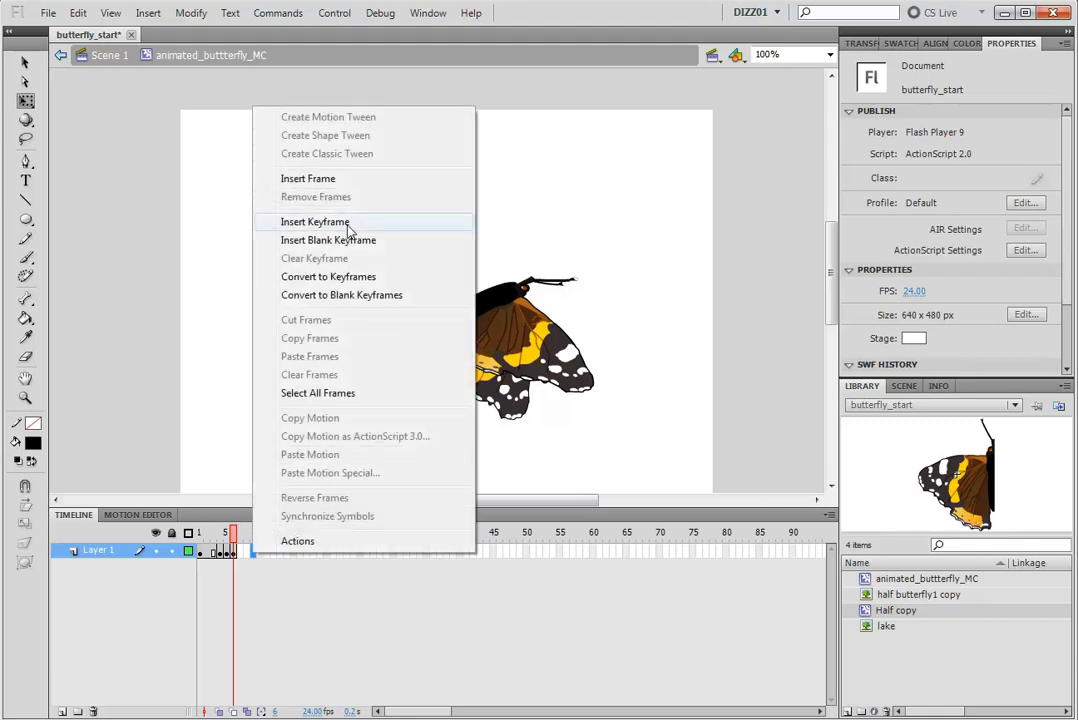
click(315, 222)
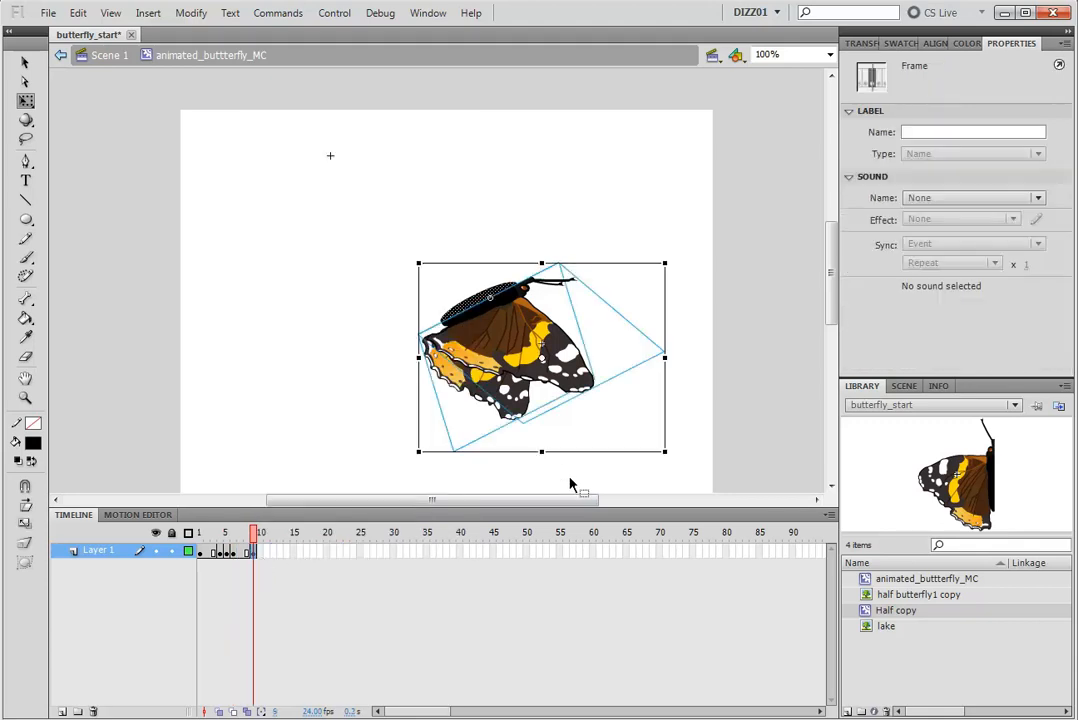
- Move the whole butterfly at frame 9 up and slightly left to X 104.75, Y 118.95, and preview the motion
click(693, 423)
click(483, 312)
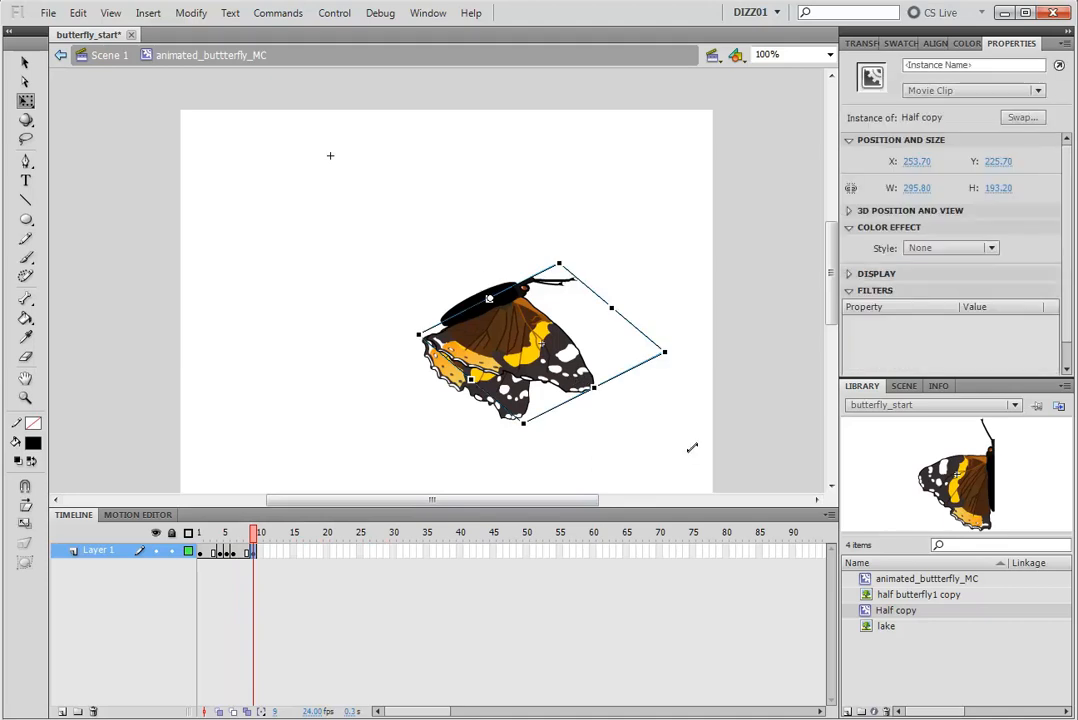
key(ctrl+a)
key(Up)
key(Up)
key(Up)
key(Up)
key(Up)
key(Up)
key(Up)
key(Up)
key(Left)
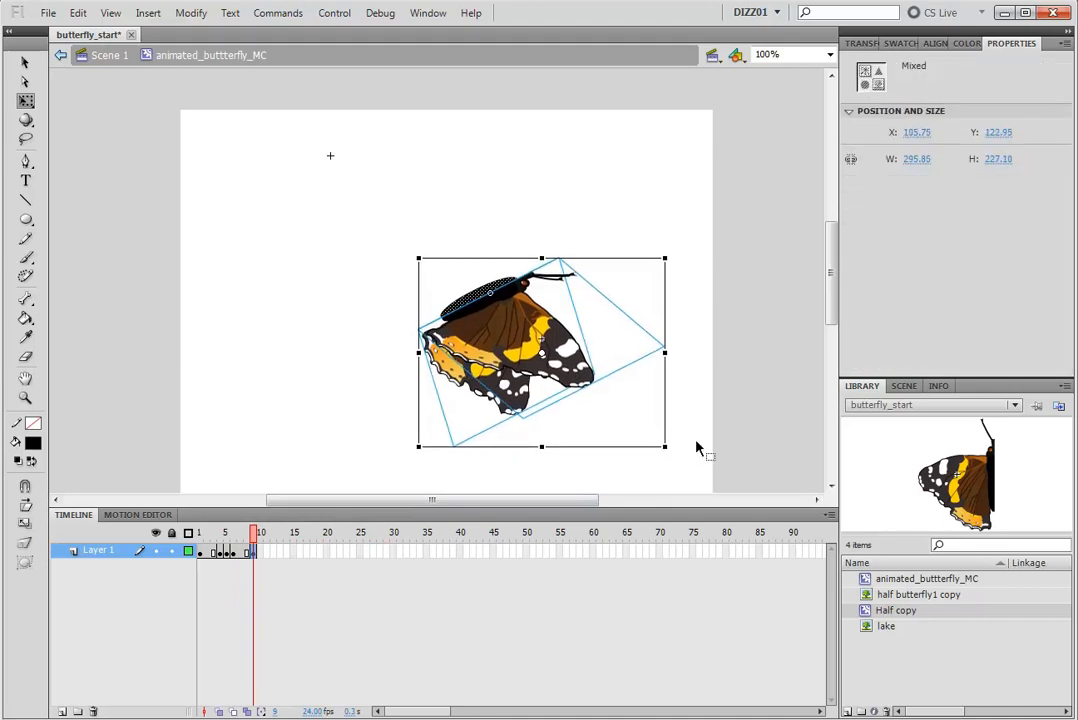
key(Up)
key(Up)
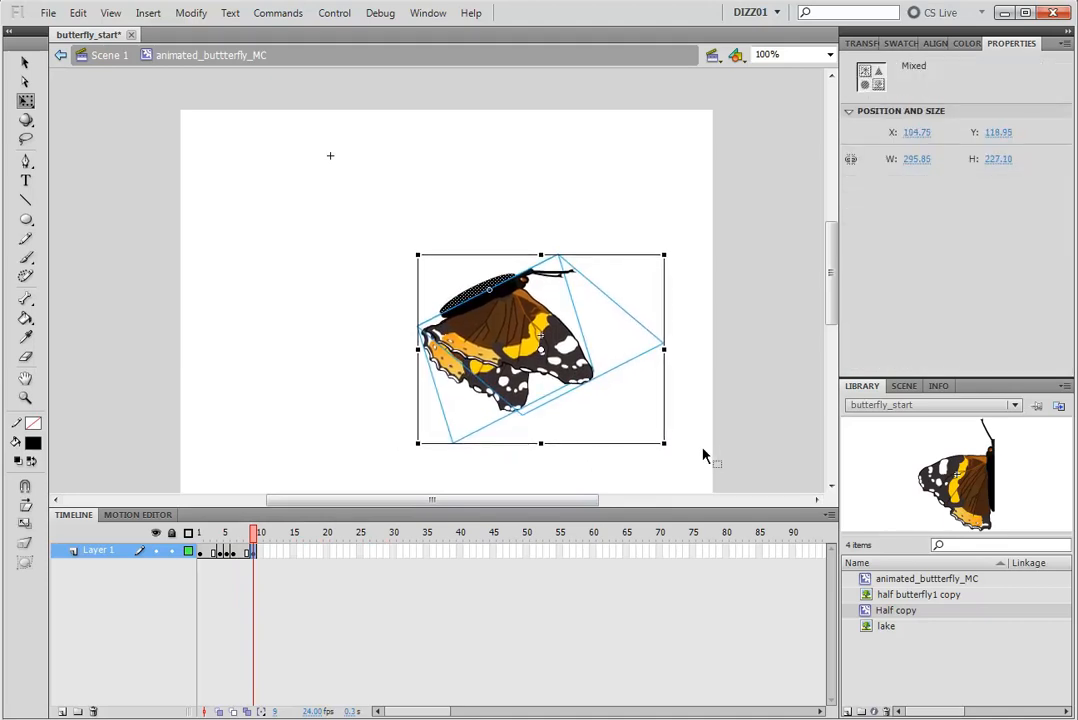
key(Return)
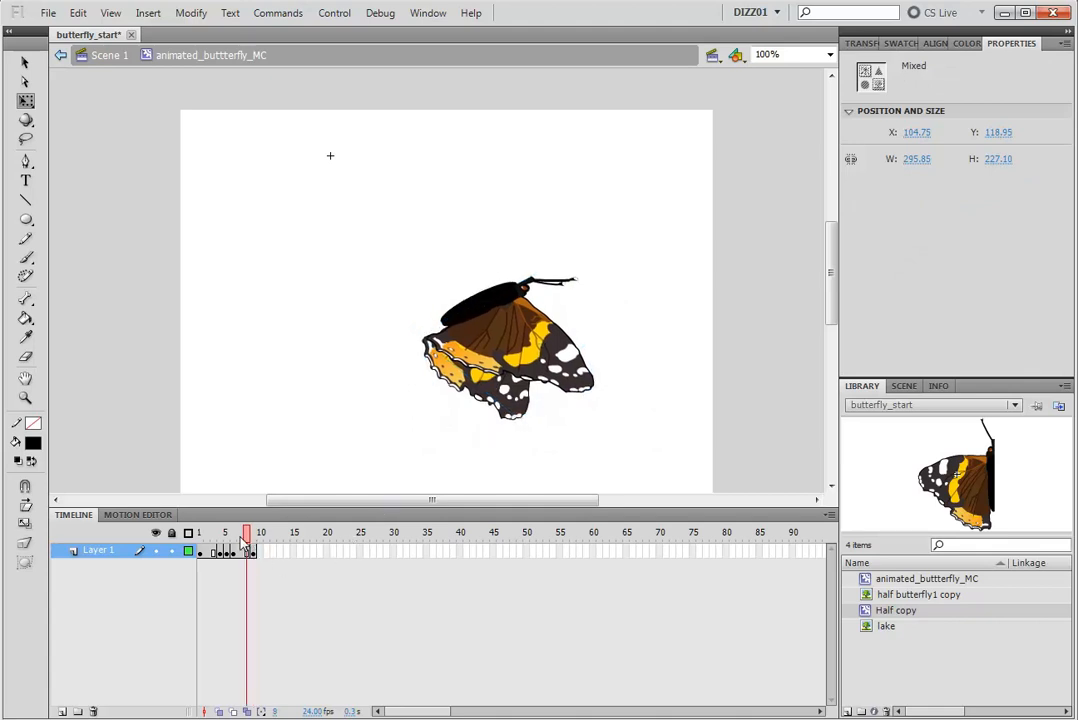
- Lower the whole butterfly at frame 9 by about 4 px, checking the motion against the preceding frames
click(255, 552)
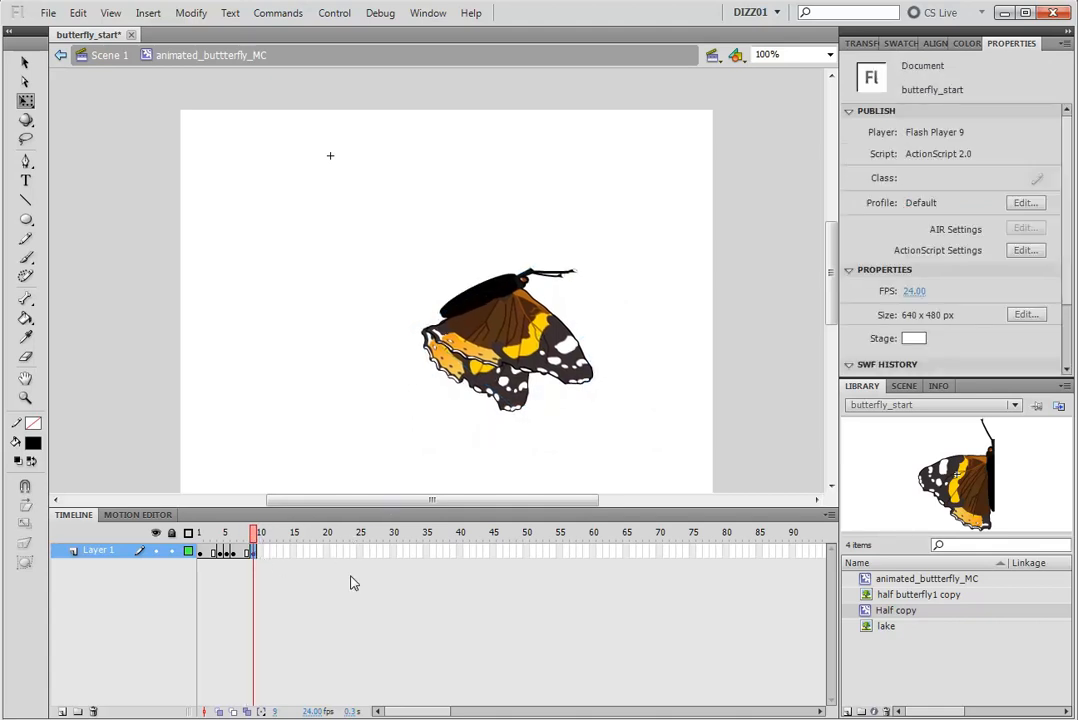
key(Down)
key(Down)
key(Down)
key(Down)
key(Down)
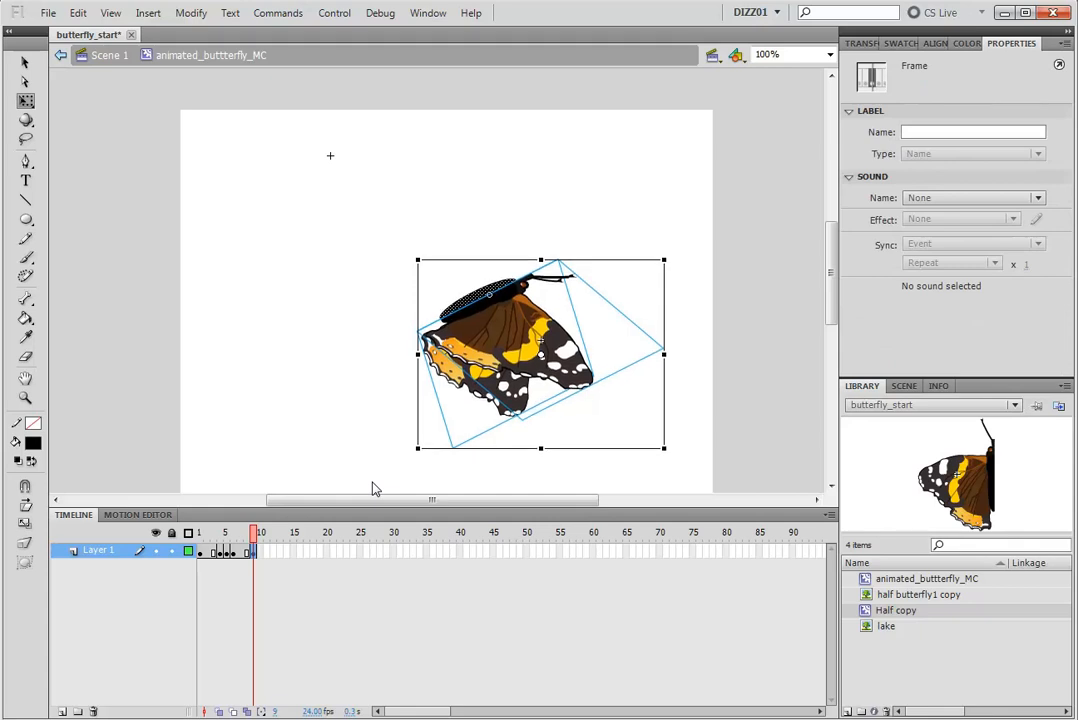
mouse_move(256, 533)
mouse_down()
mouse_move(249, 541)
mouse_move(257, 536)
mouse_up()
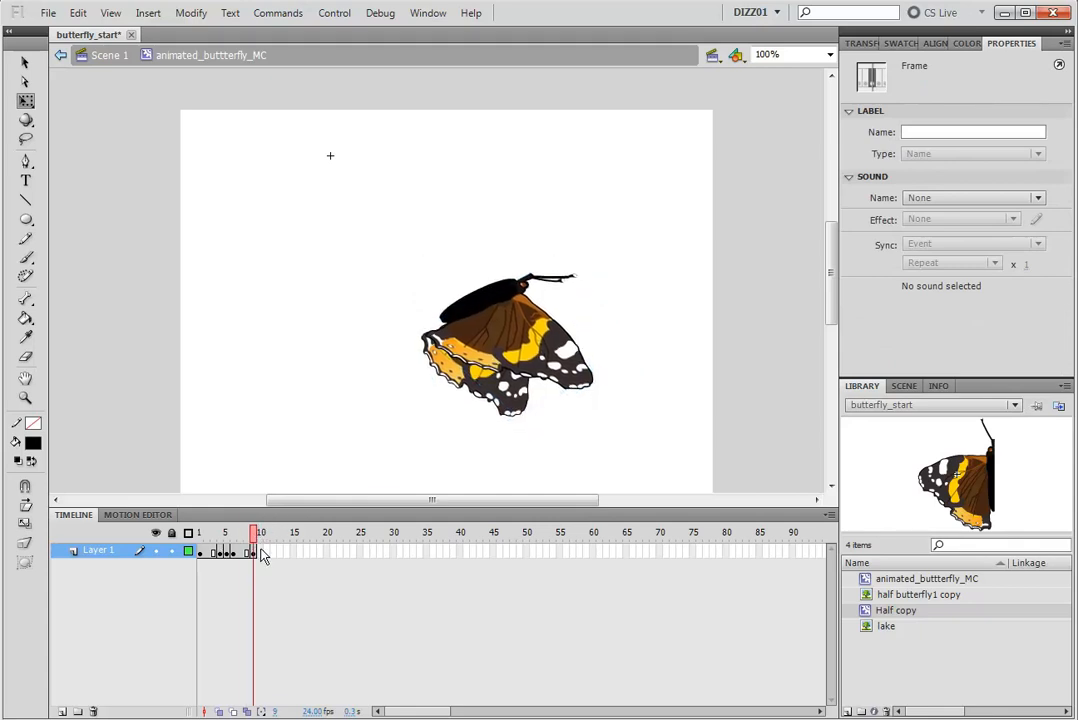
click(257, 552)
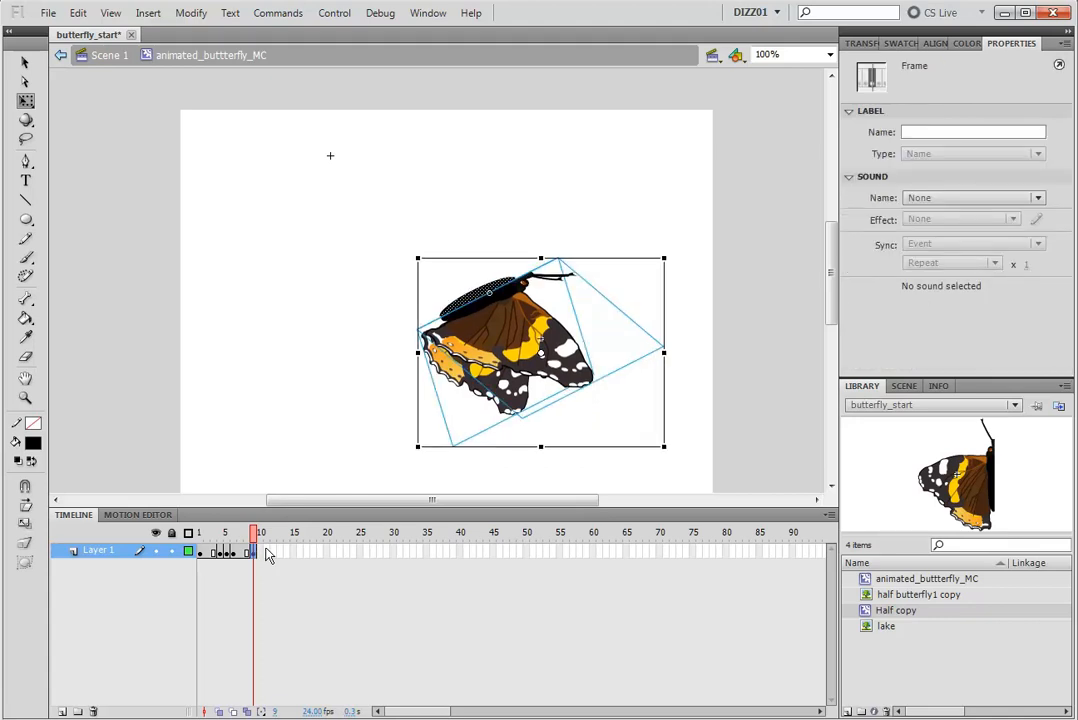
drag(256, 540, 254, 537)
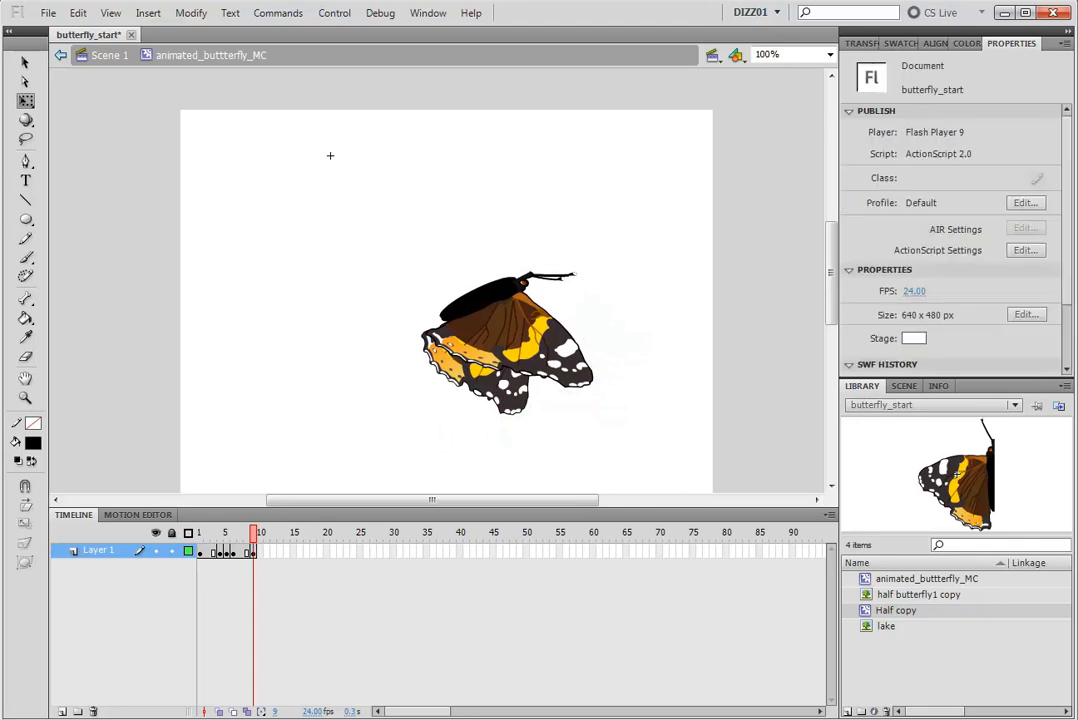
- Turn on onion skinning and stretch the front wing at frame 9 to about 303 by 200 px
click(219, 711)
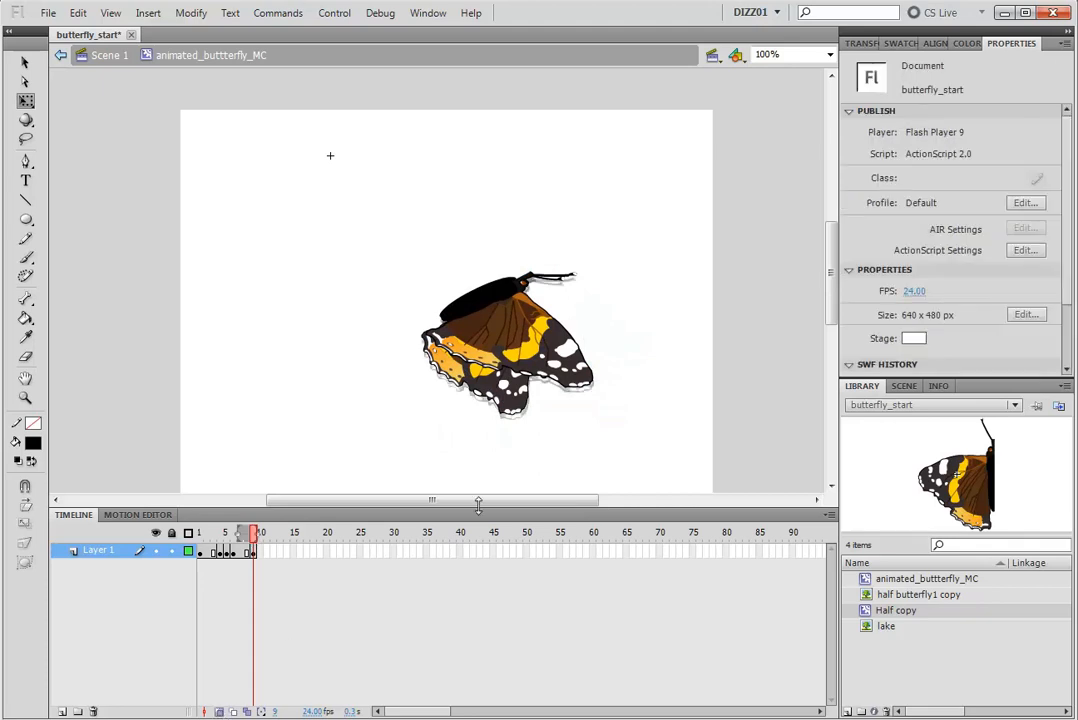
click(588, 397)
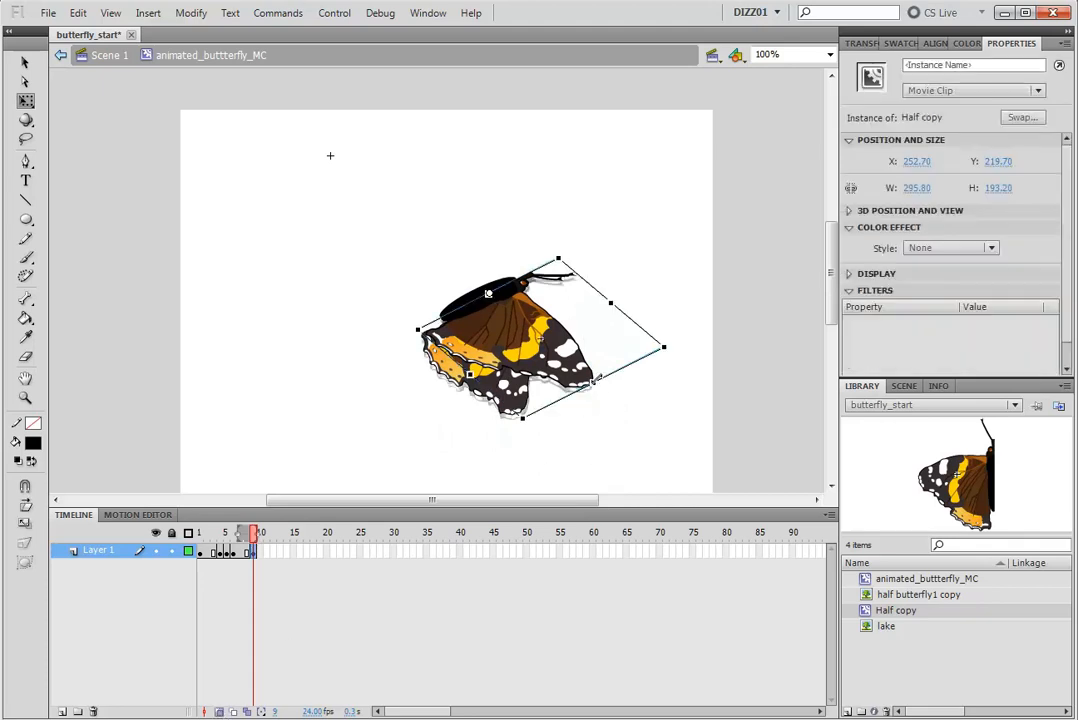
drag(594, 382, 598, 387)
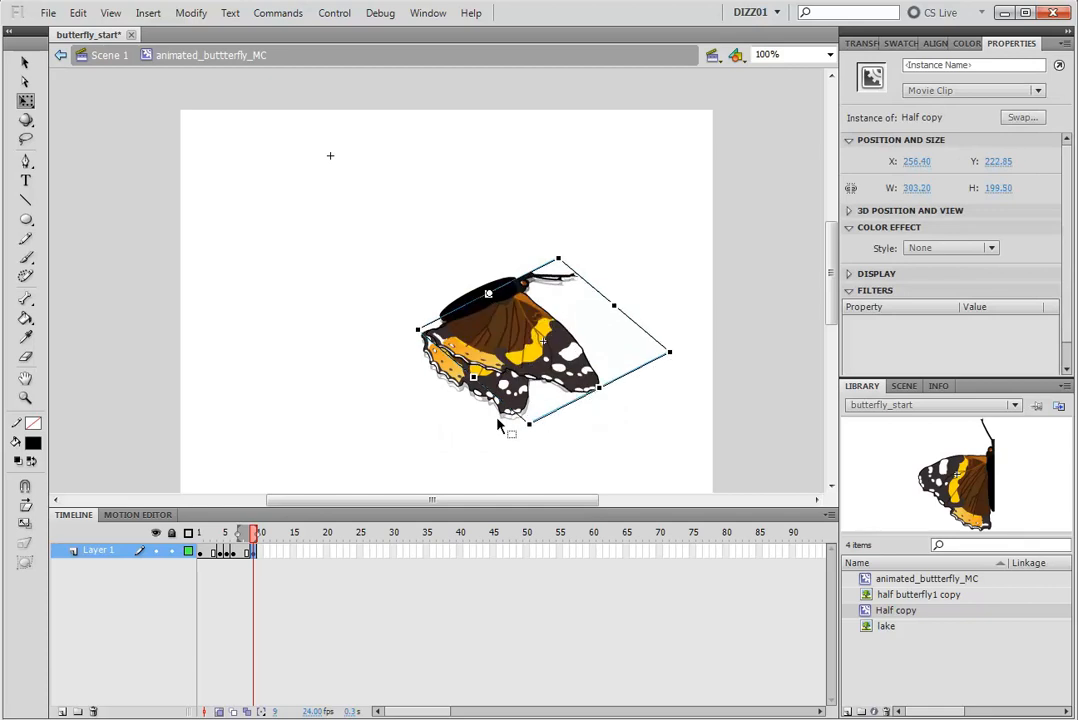
- Stretch the rear wing at frame 9 to about 216 by 237 px, turning off onion skinning to check the motion
click(510, 418)
drag(524, 410, 527, 418)
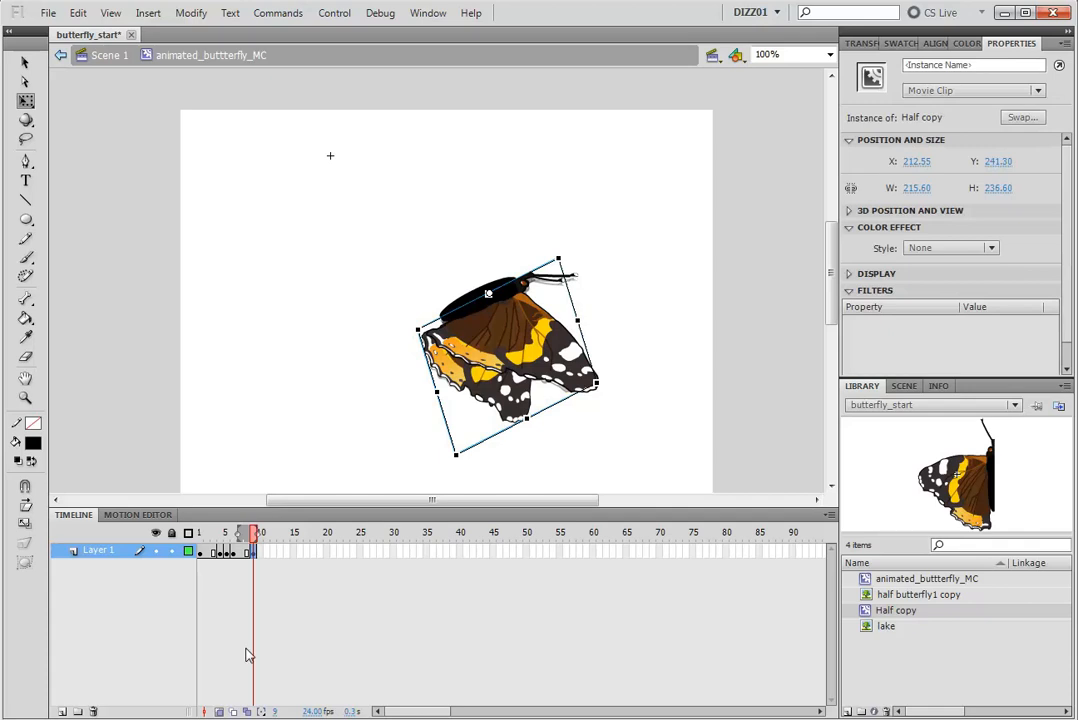
click(220, 711)
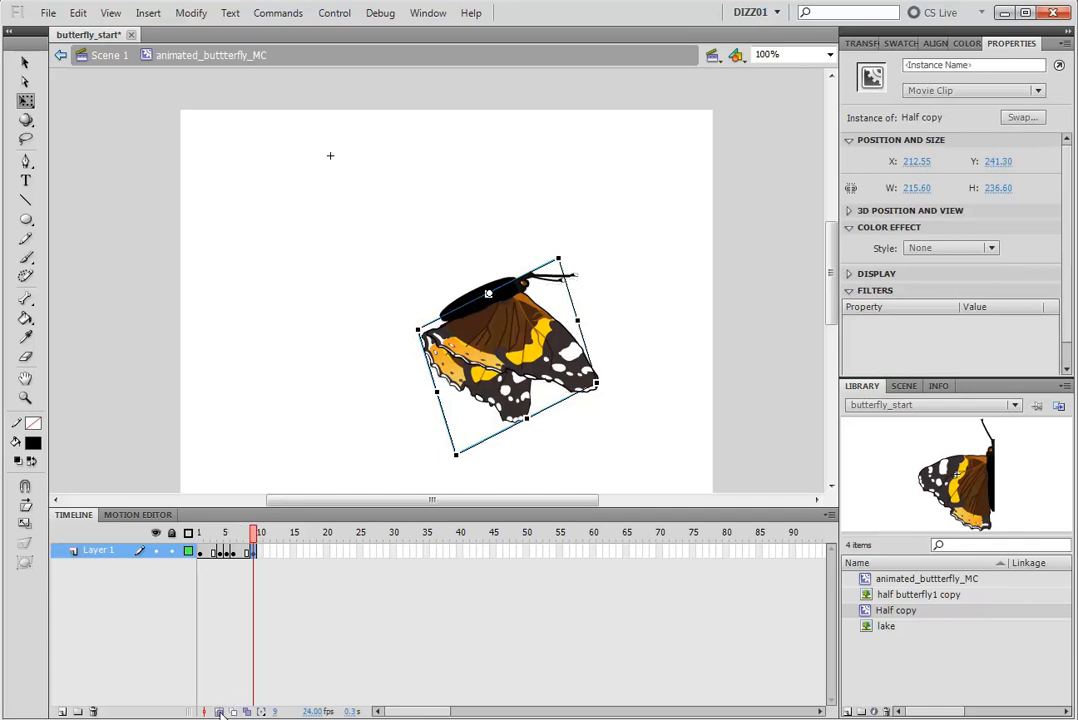
mouse_move(255, 535)
mouse_down()
mouse_move(204, 533)
mouse_move(253, 533)
mouse_up()
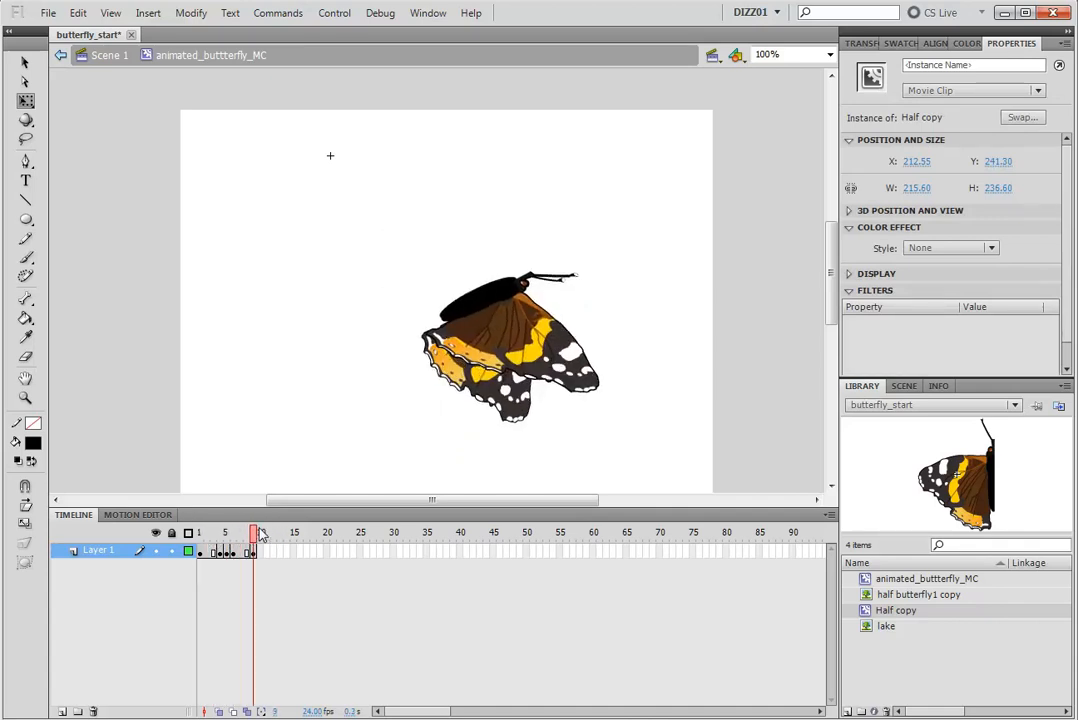
- Insert a keyframe at frame 10 and nudge the whole butterfly up by a few pixels
click(259, 567)
right_click(262, 556)
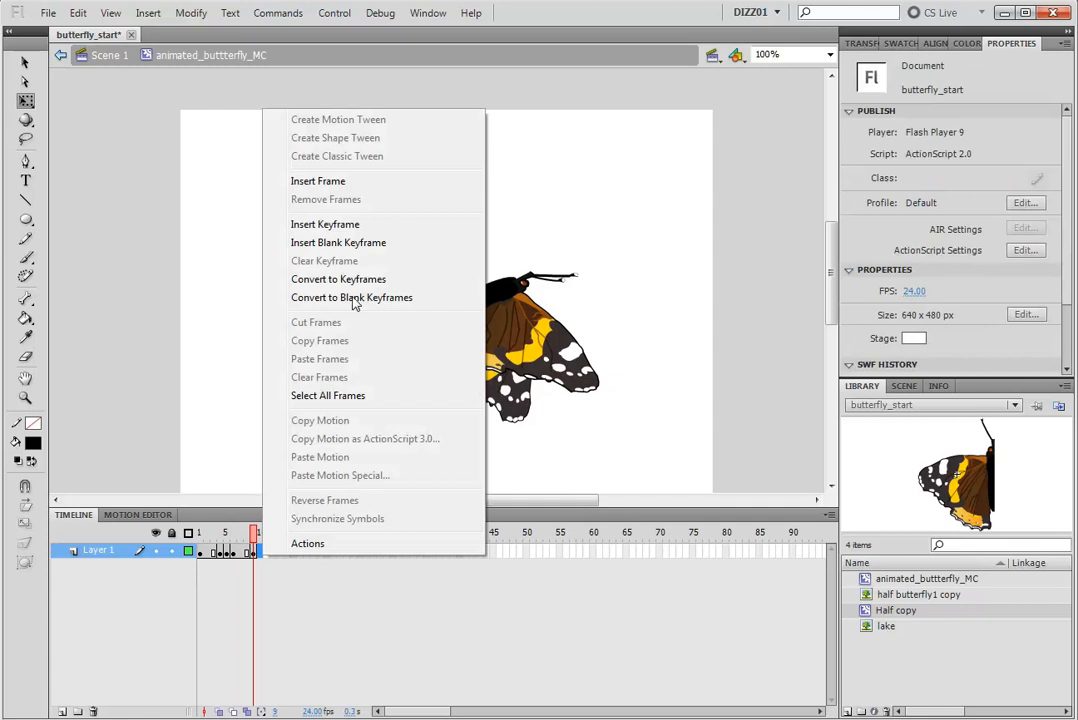
click(366, 229)
key(Up)
key(Up)
key(Up)
key(Up)
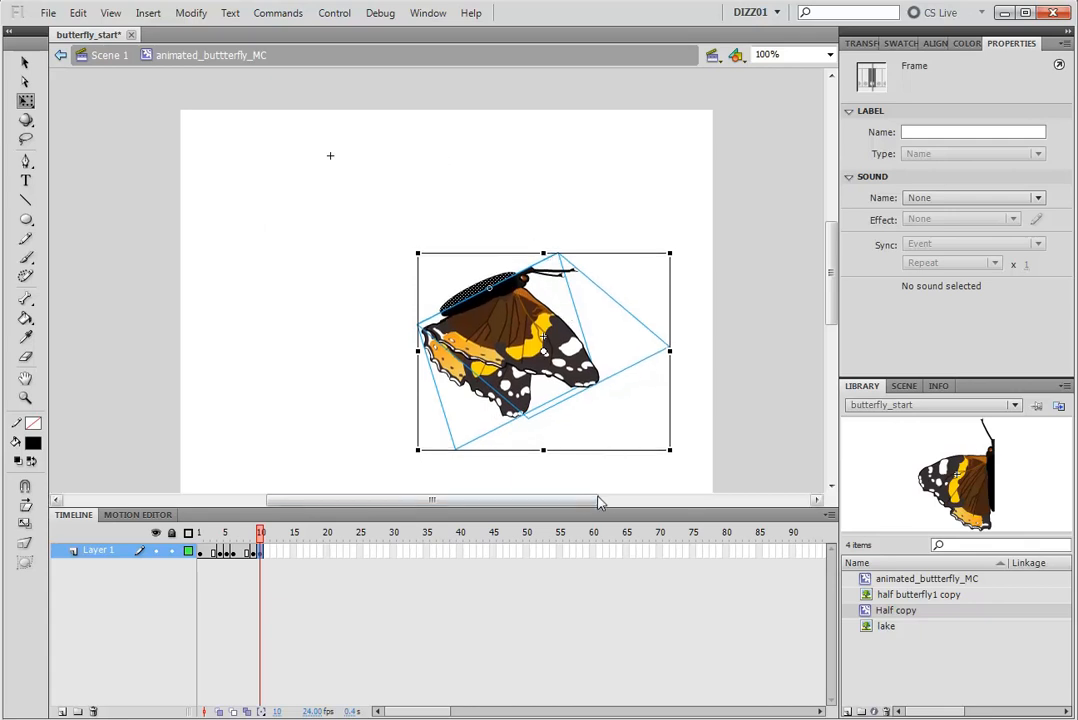
- Stretch the rear wing at frame 10 to about 221 by 254 px and play back the motion
click(573, 479)
click(482, 296)
drag(597, 380, 530, 430)
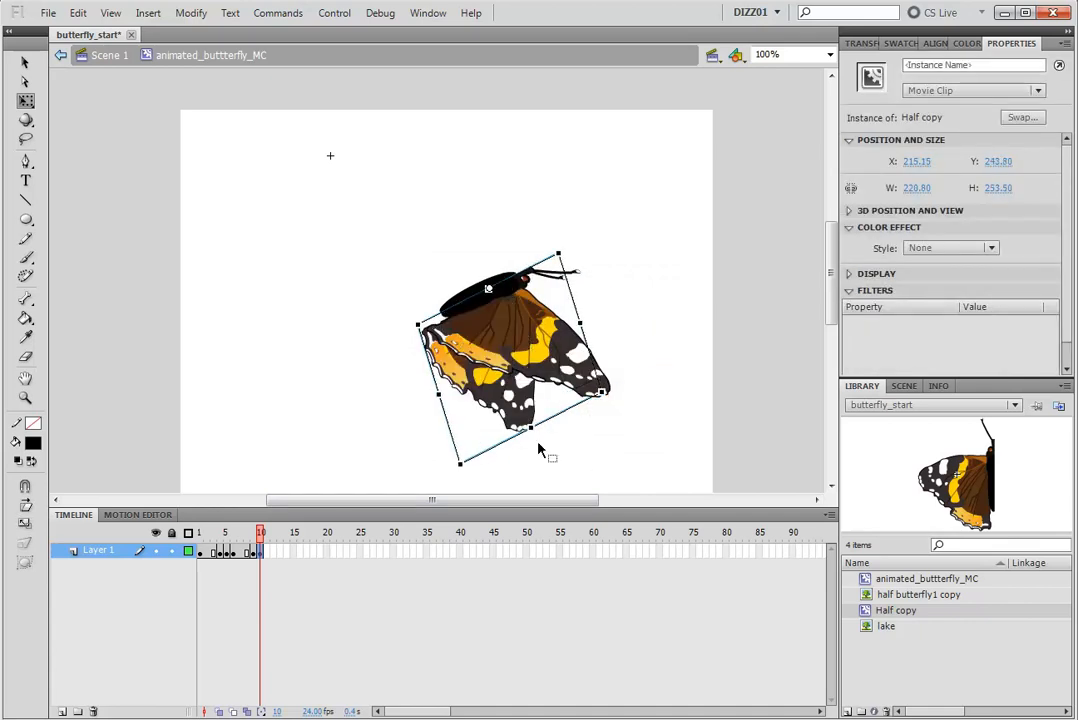
key(Return)
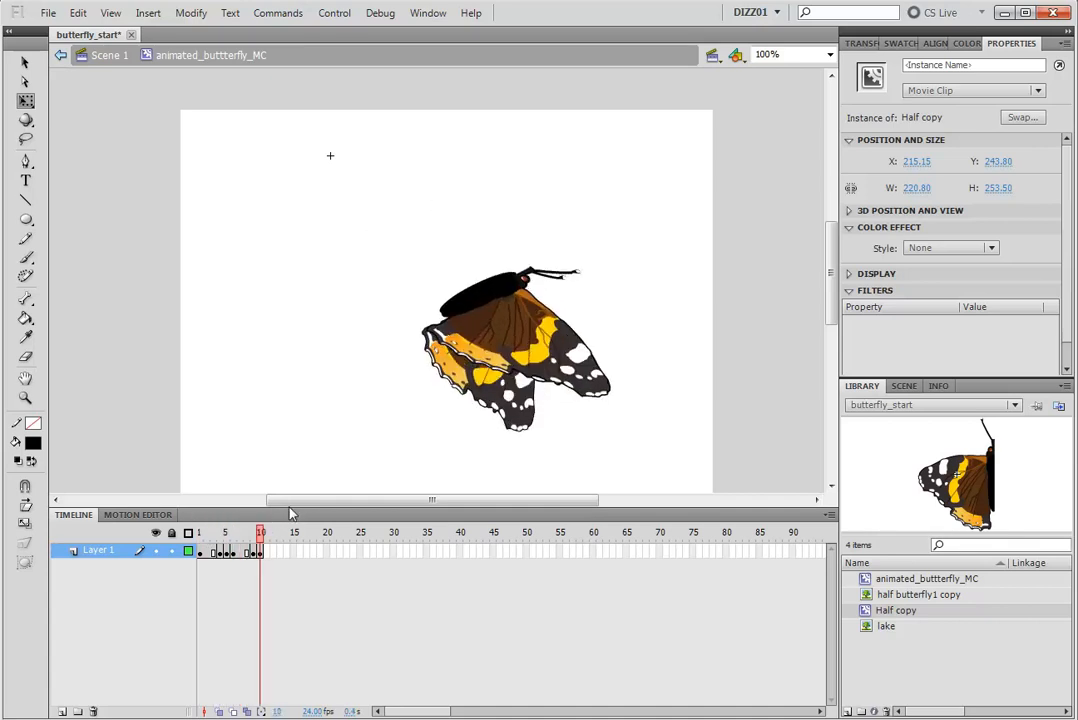
click(460, 450)
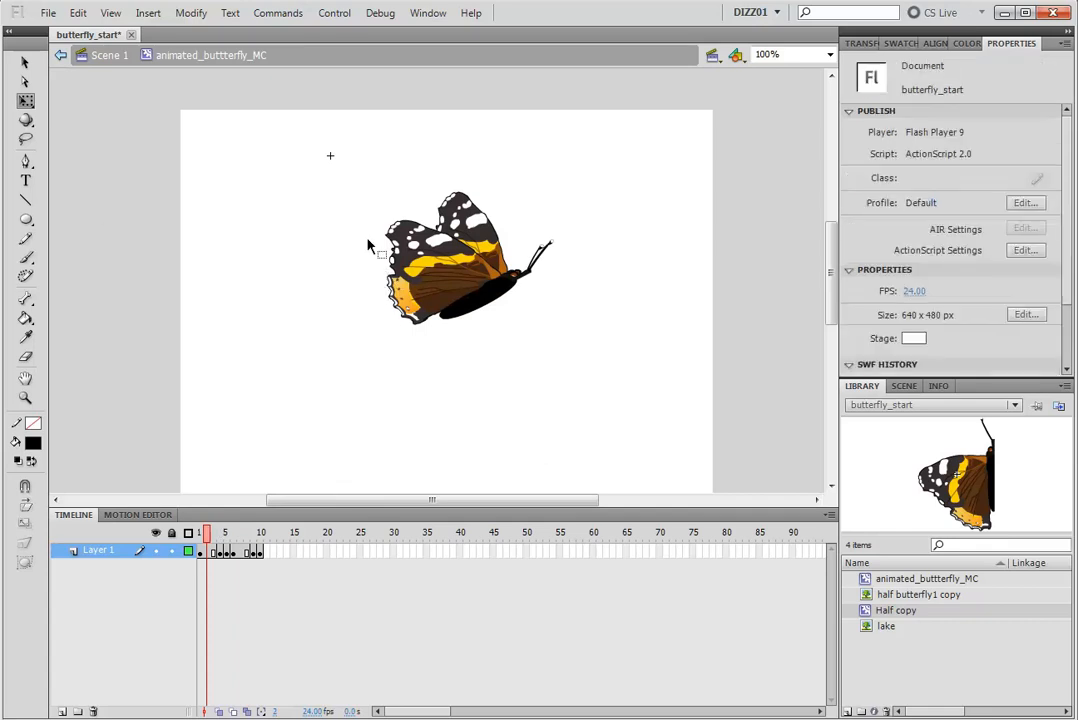
- Switch to the Oval tool, play the flapping loop from frame 1, and check the loop playback option
click(26, 221)
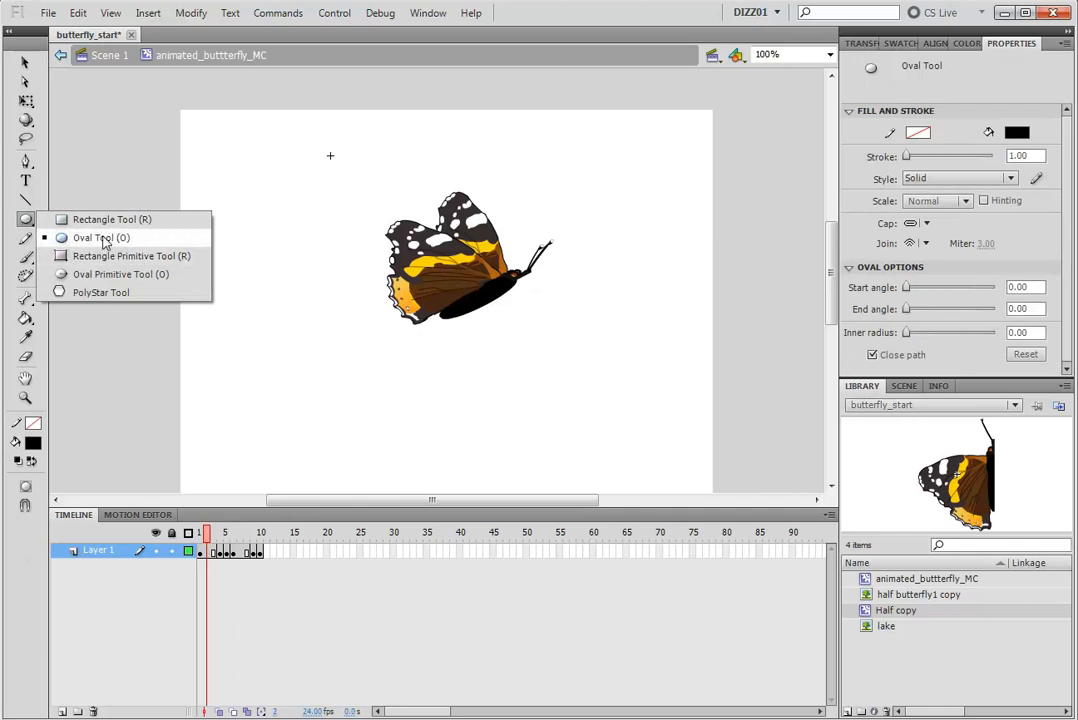
click(98, 240)
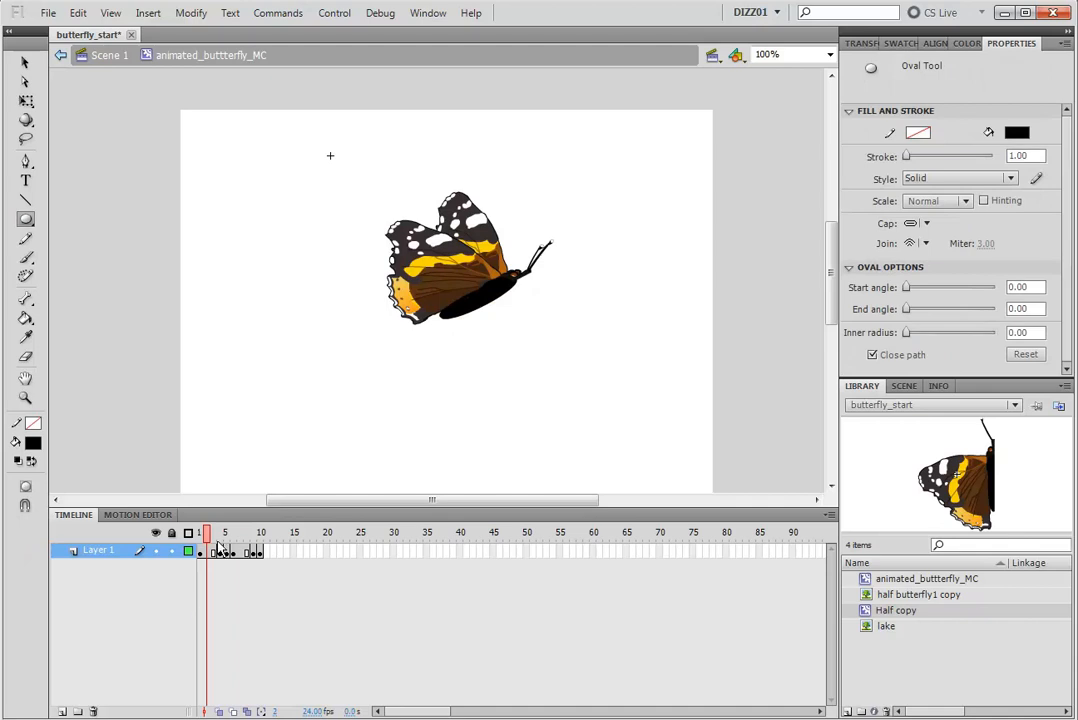
mouse_move(207, 537)
mouse_down()
mouse_move(283, 522)
mouse_move(200, 533)
mouse_up()
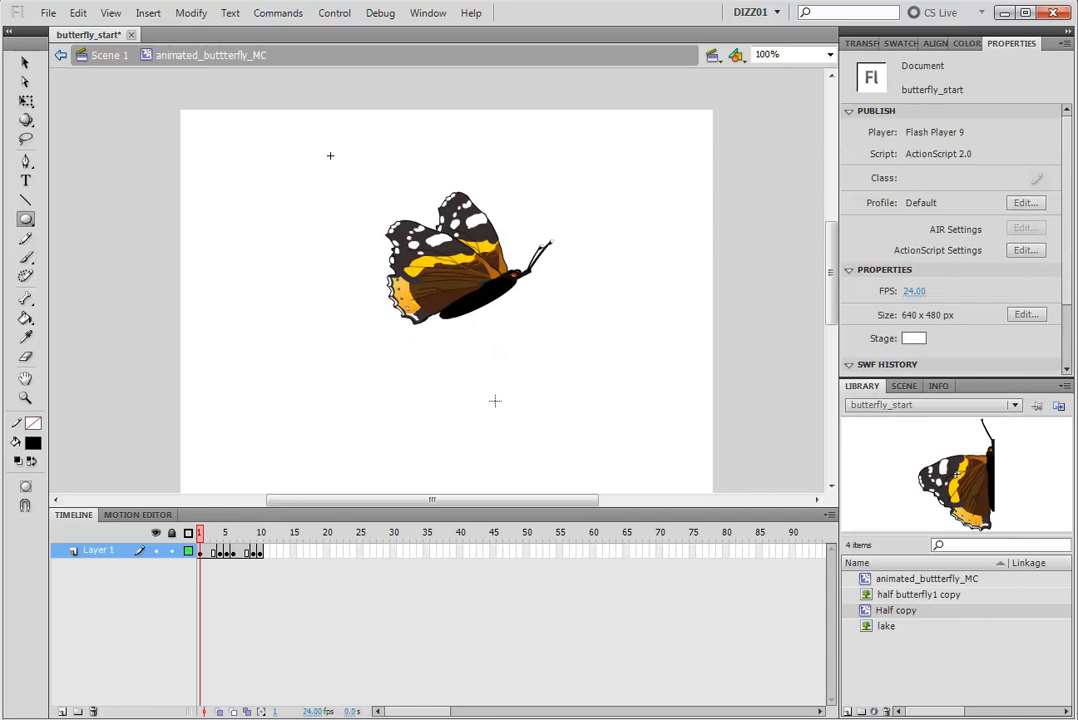
key(Return)
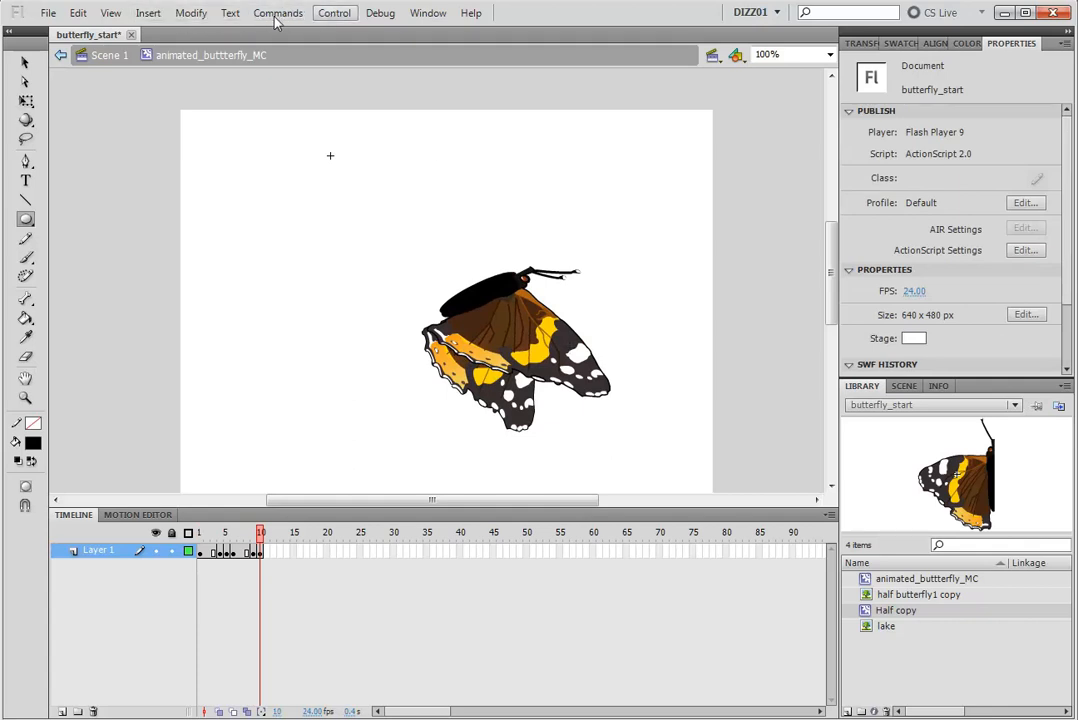
click(334, 14)
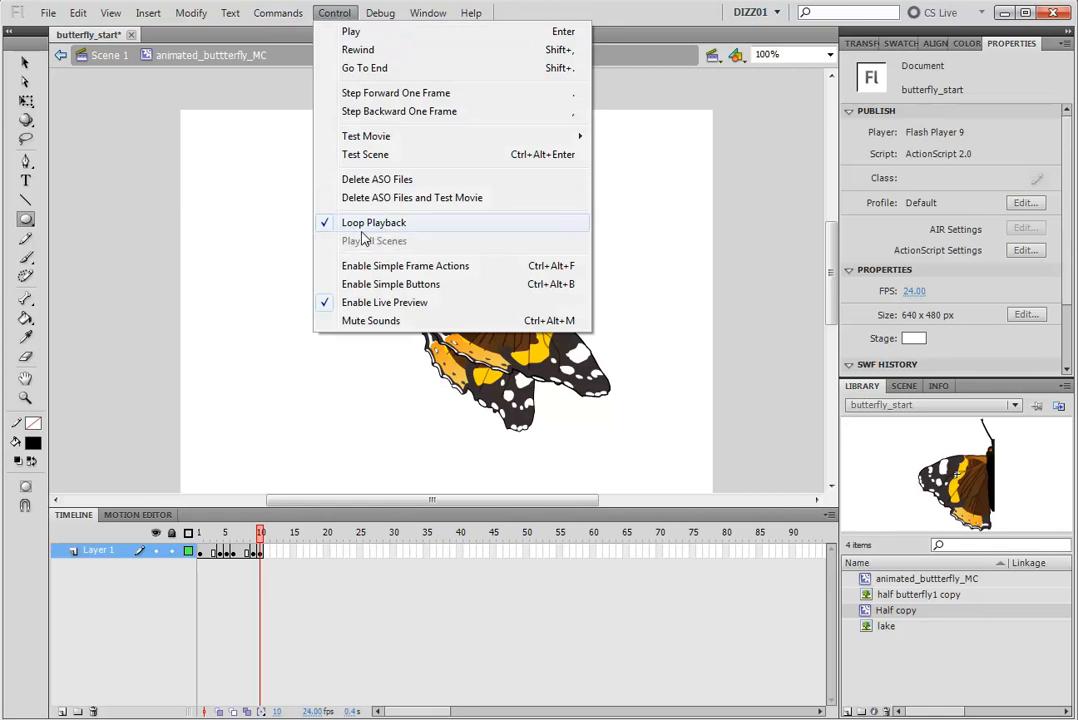
click(349, 17)
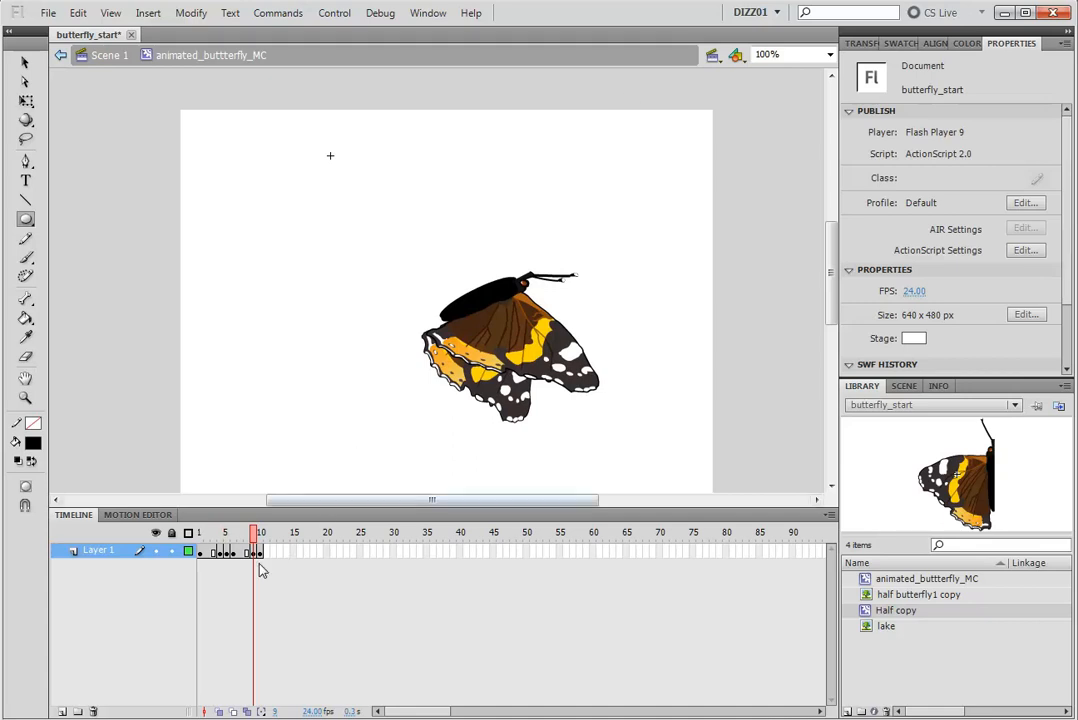
- Insert an extra frame at frame 2 to lengthen the hold on the wings-up pose
drag(255, 535, 210, 558)
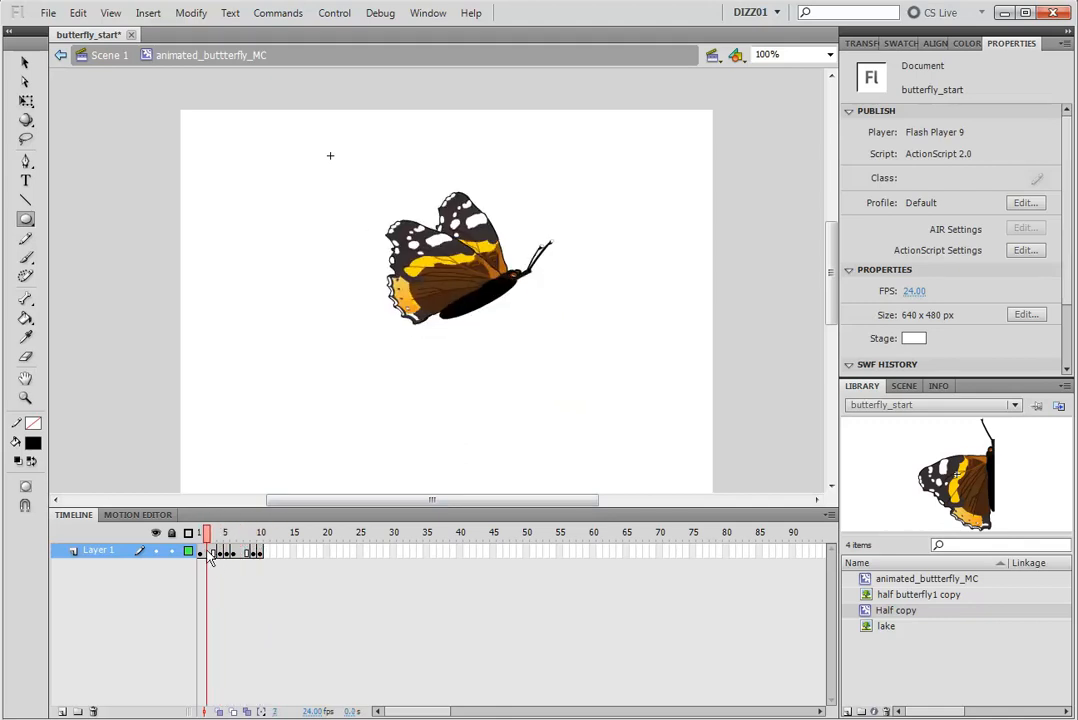
click(208, 552)
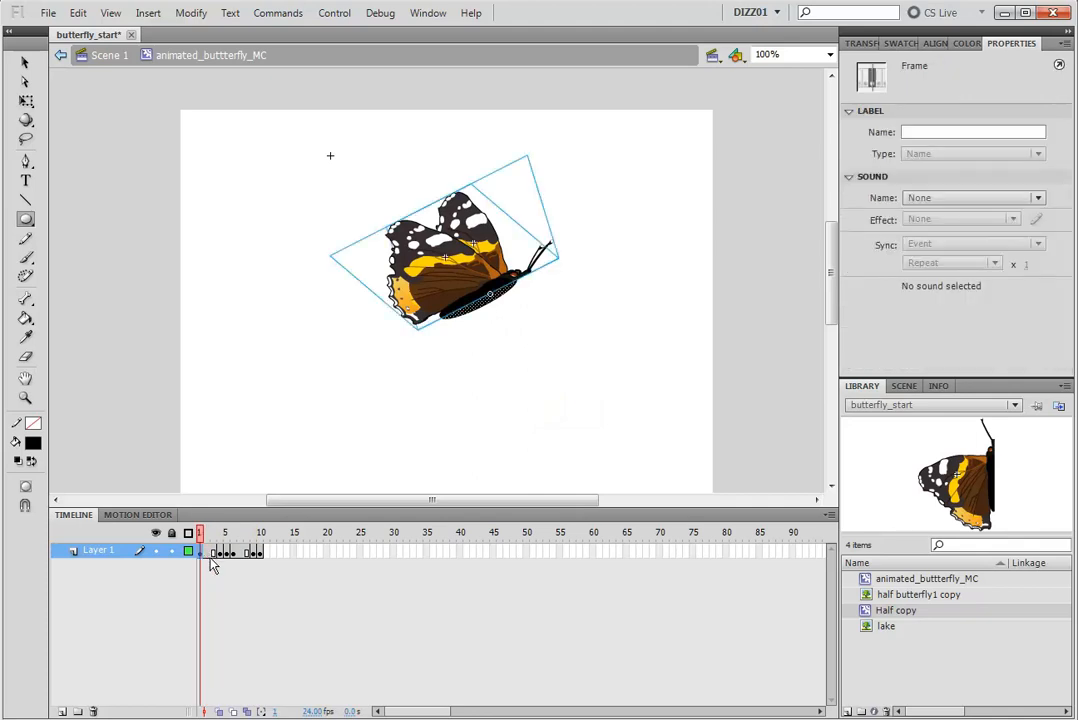
click(208, 553)
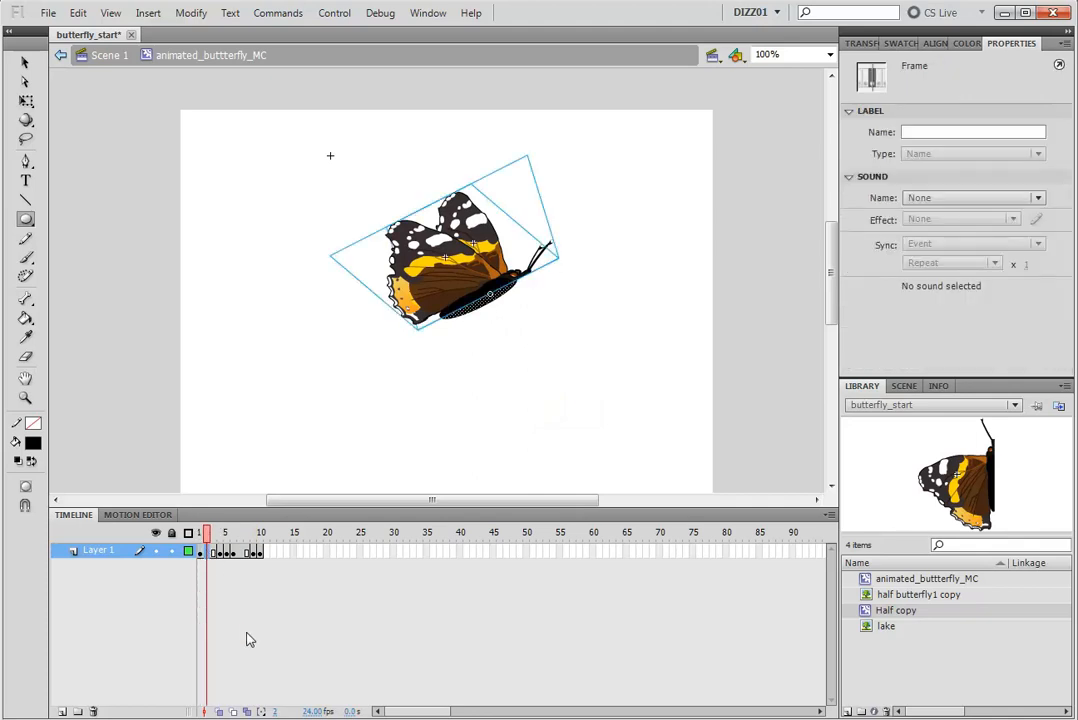
right_click(211, 558)
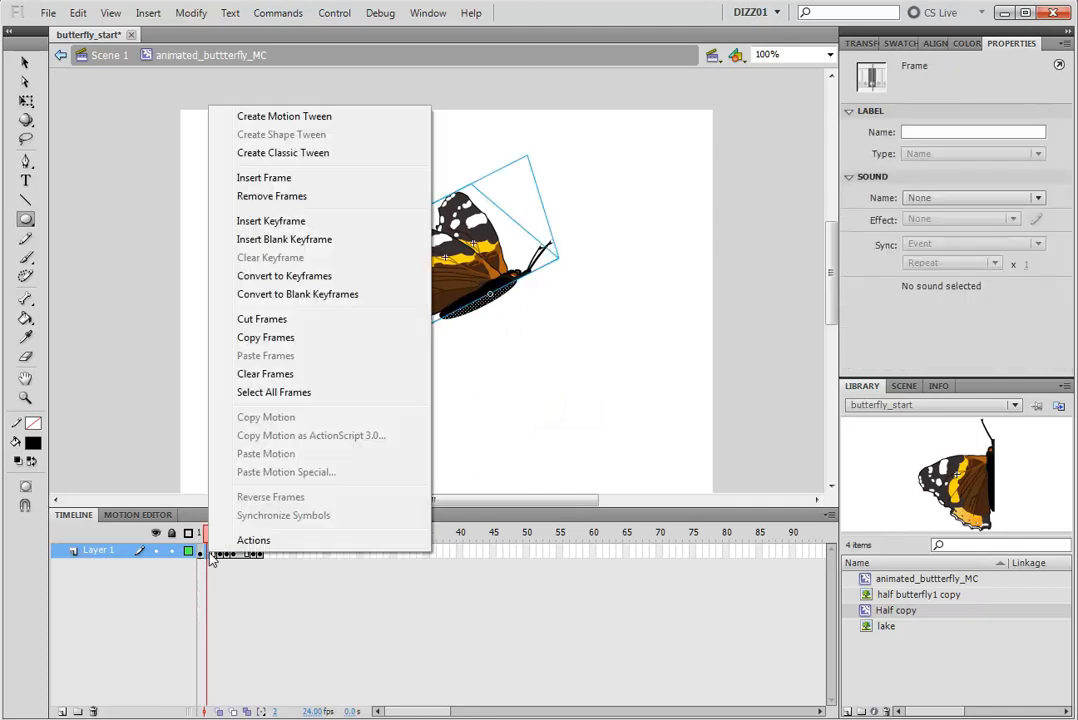
click(285, 178)
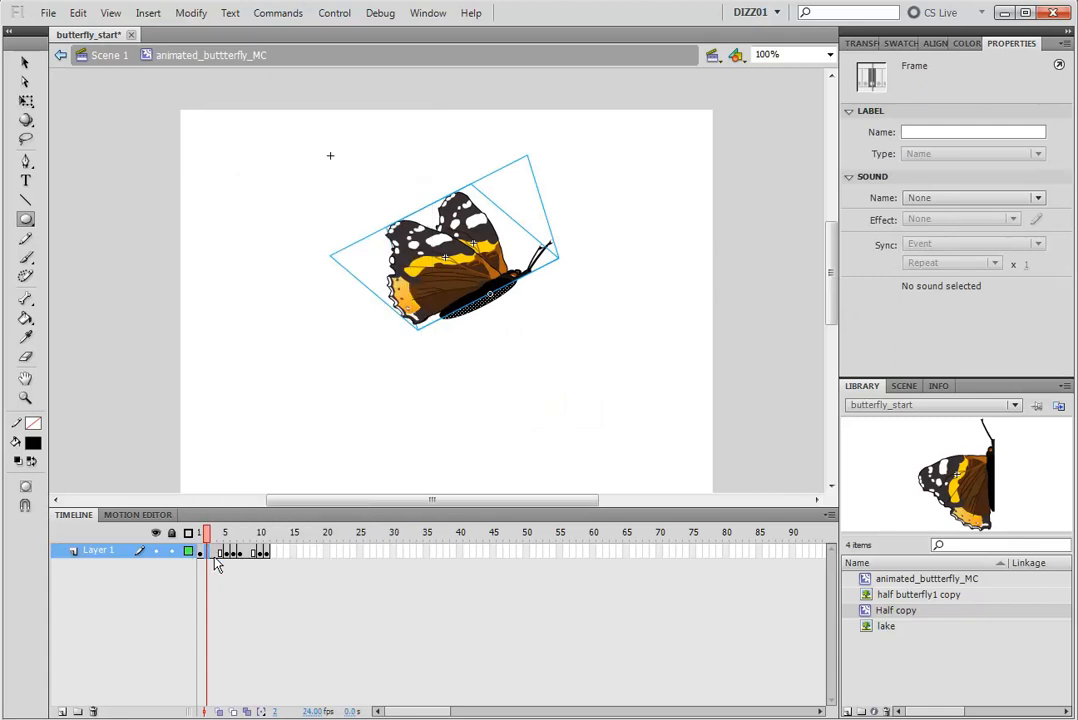
- Insert an extra frame at frame 8 to lengthen the wings-down hold, and play the animation from frame 1
right_click(254, 551)
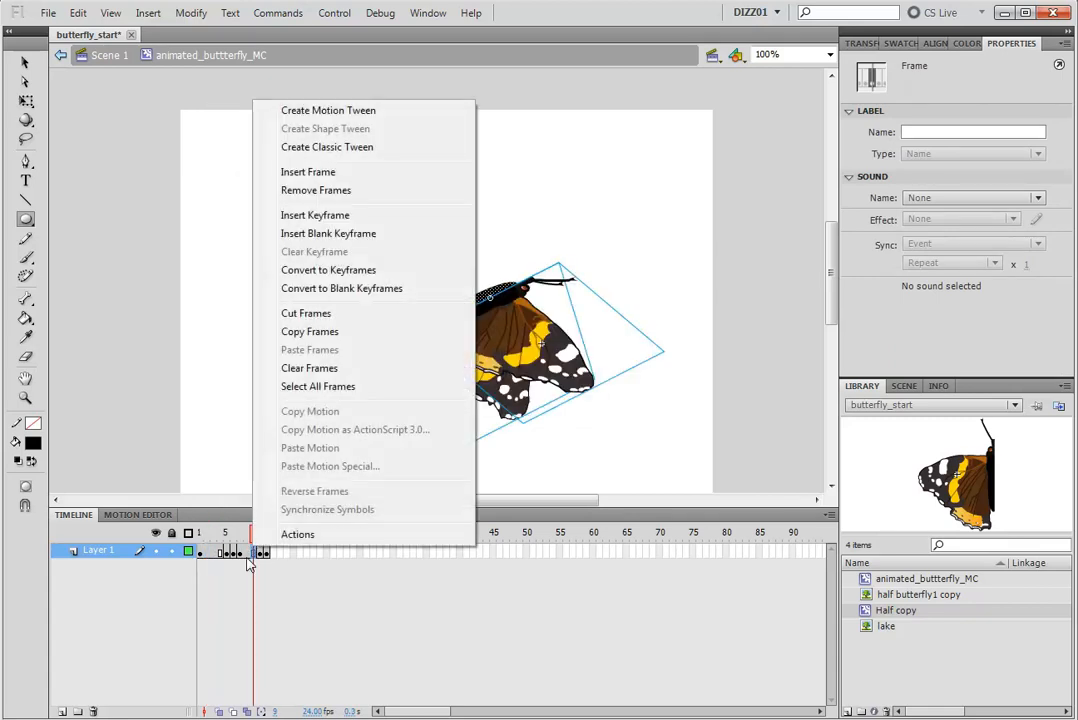
click(246, 551)
right_click(246, 551)
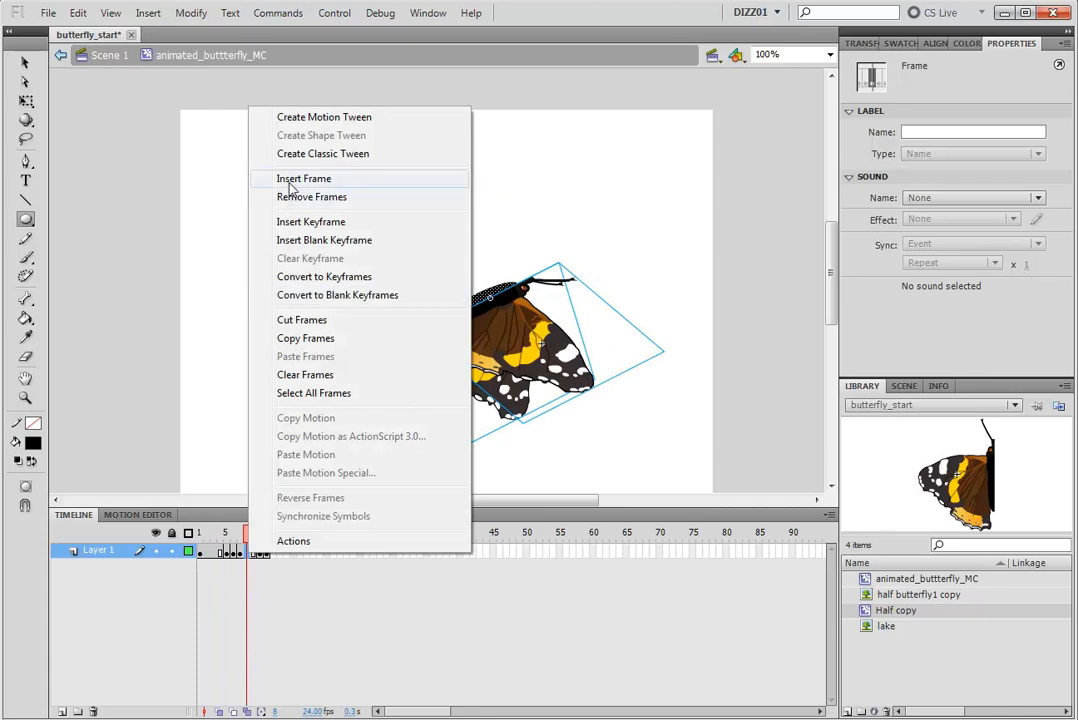
click(284, 176)
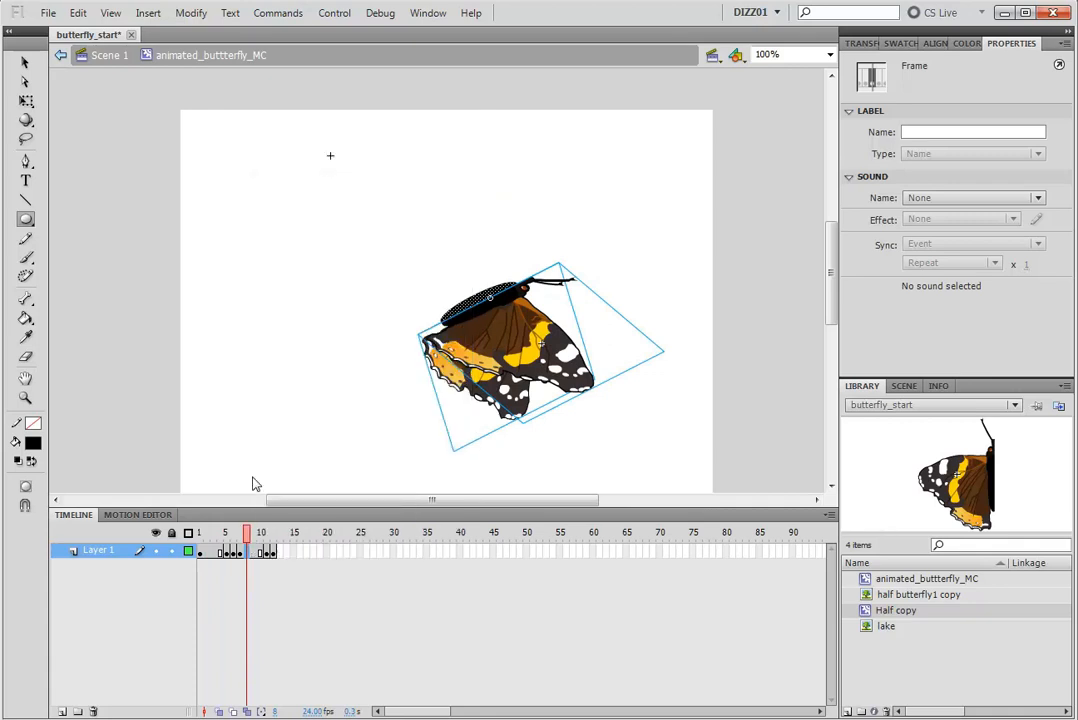
click(202, 551)
key(Return)
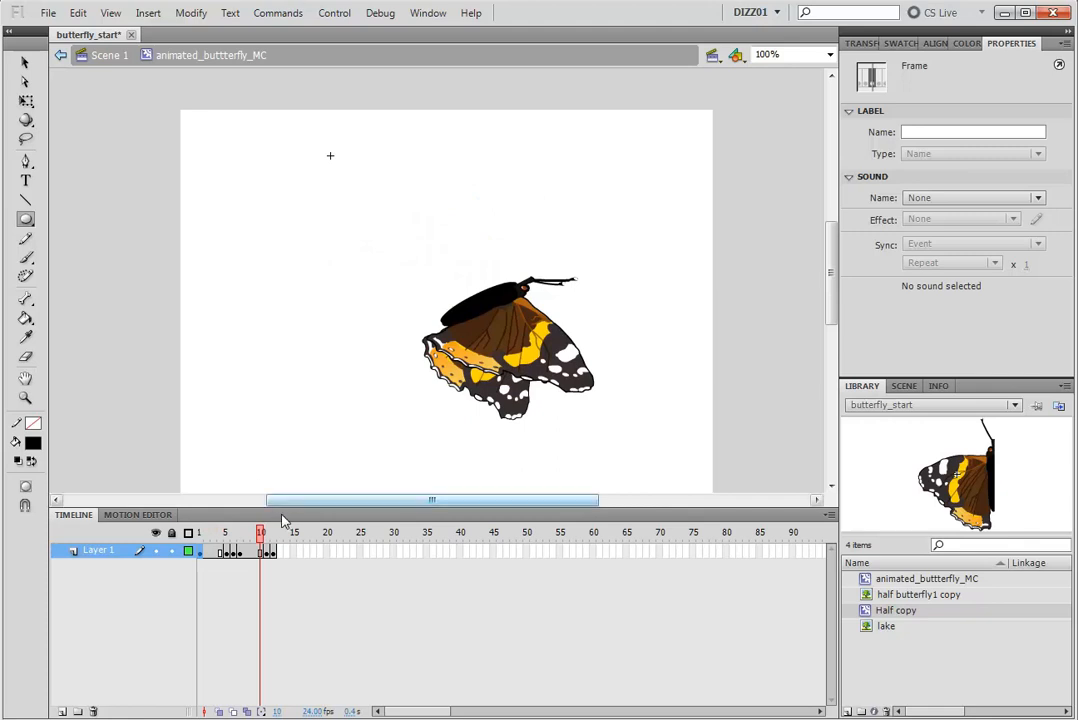
- Examine the in-between poses at frames 5 to 7 and 11 to 12, and replay the flapping loop from frame 1
click(228, 553)
click(233, 554)
click(240, 554)
click(228, 555)
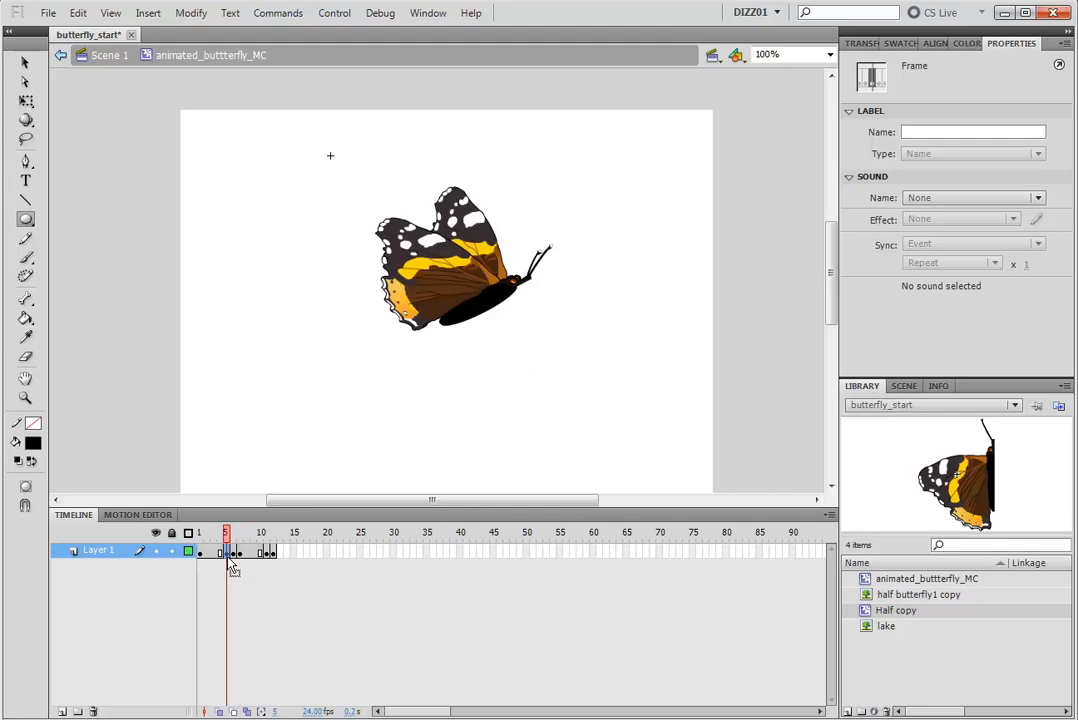
click(233, 554)
click(268, 556)
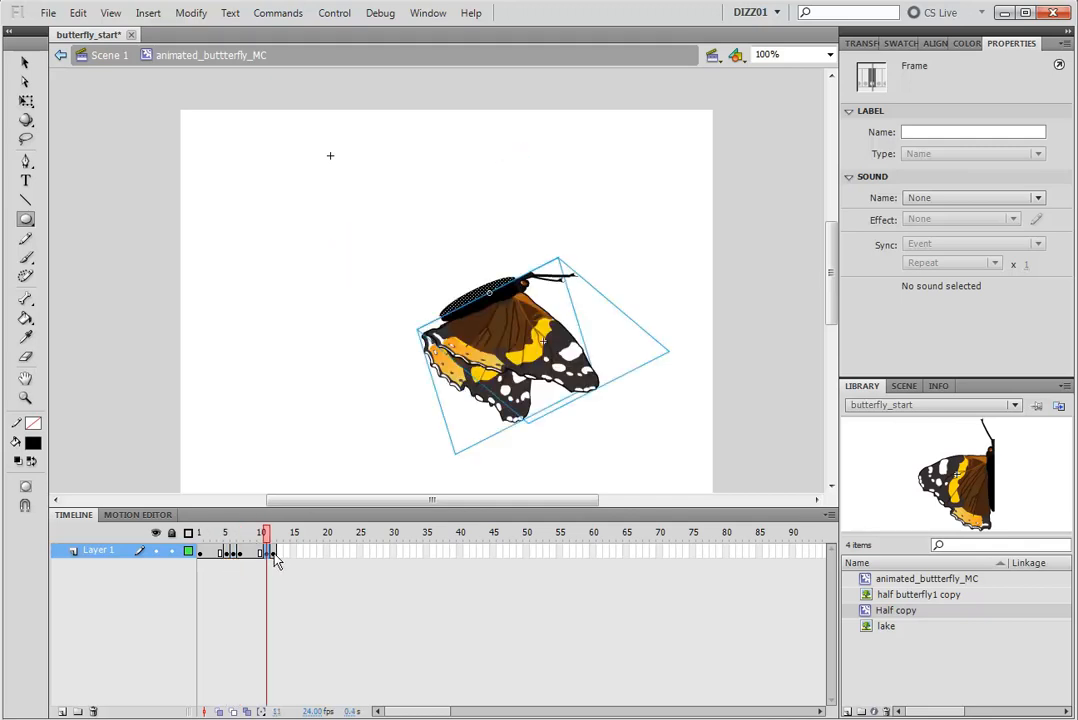
click(273, 555)
drag(276, 533, 203, 538)
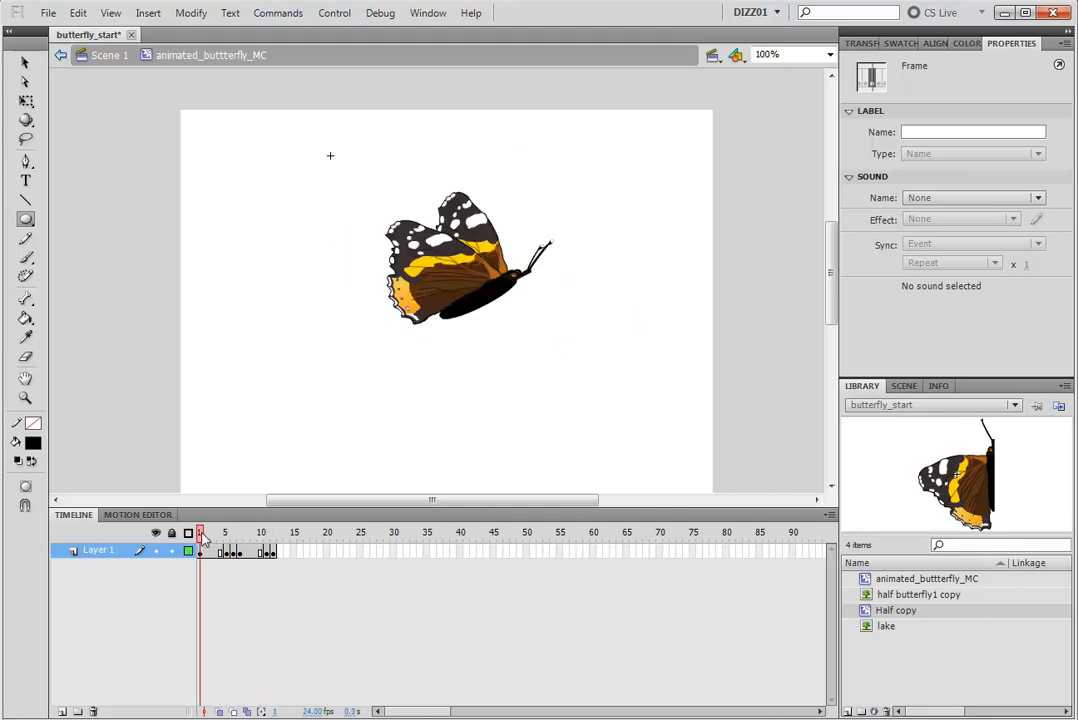
key(Return)
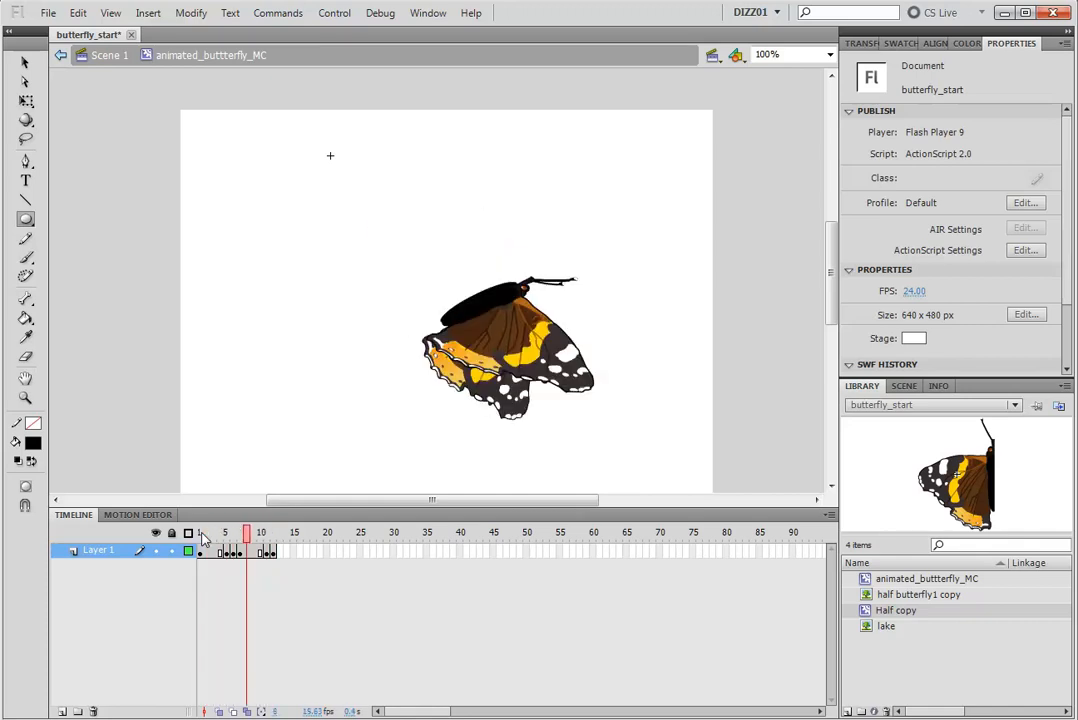
click(274, 532)
drag(286, 535, 226, 552)
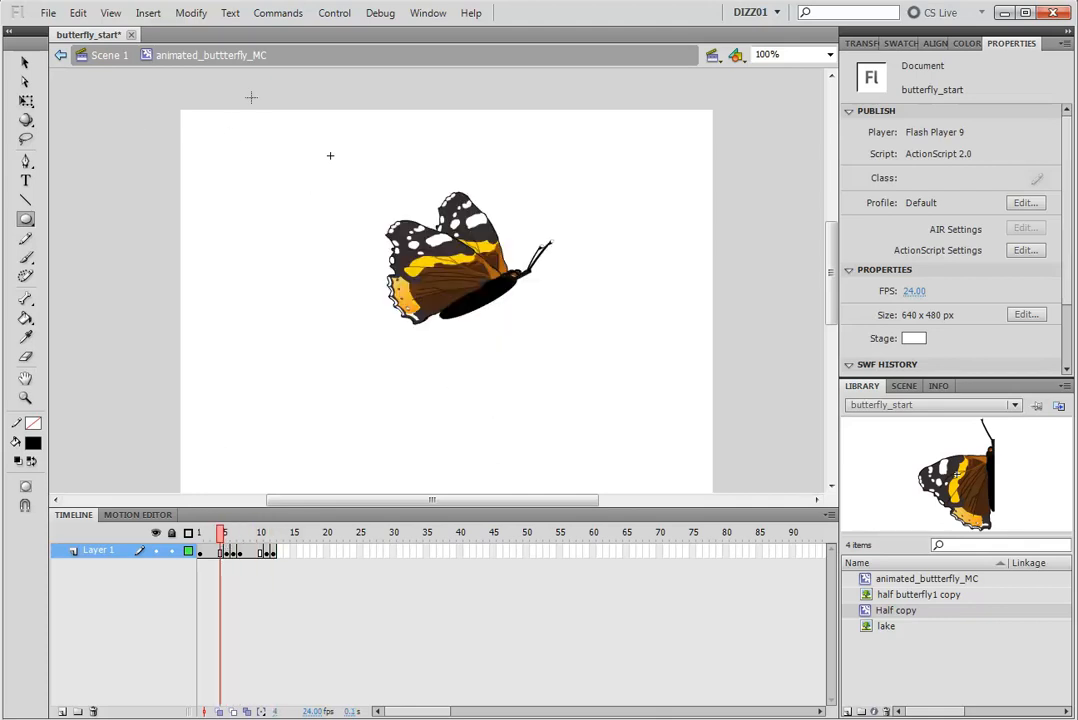
- Test the butterfly scene in a preview window, and close the preview
click(333, 14)
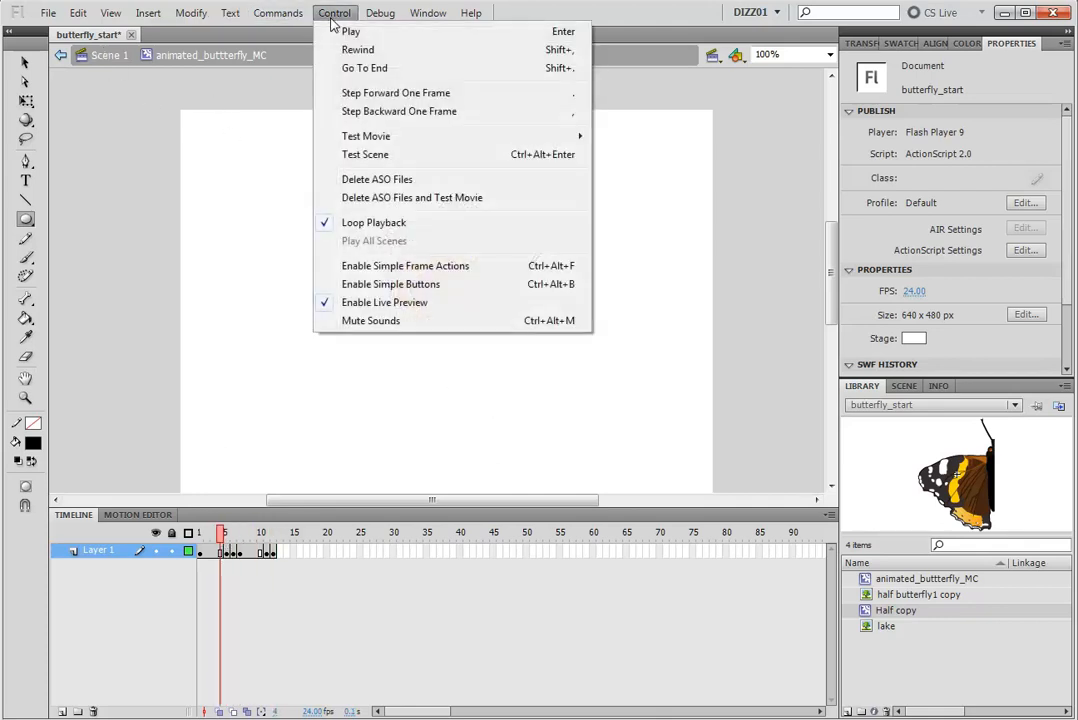
mouse_move(368, 139)
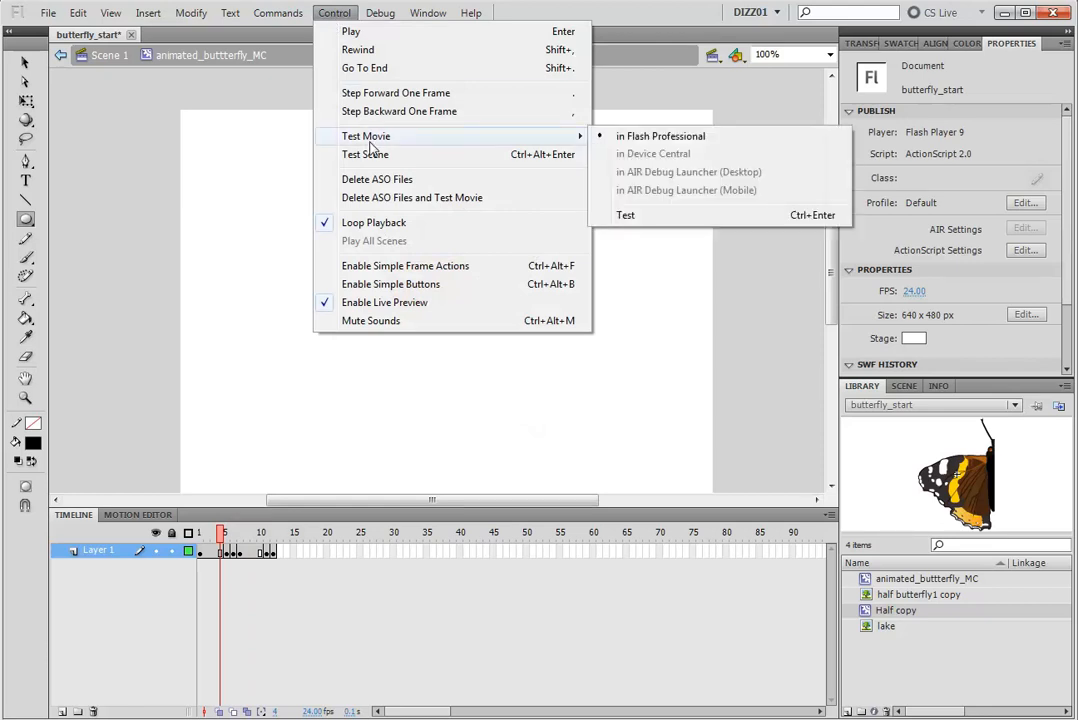
click(505, 158)
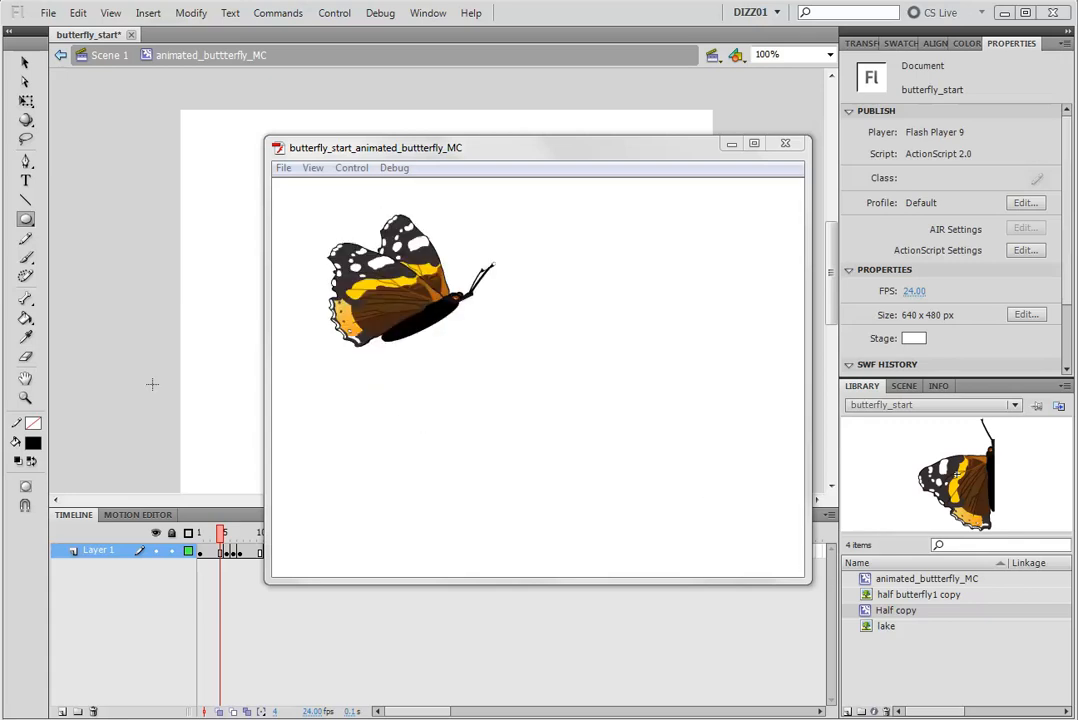
click(785, 143)
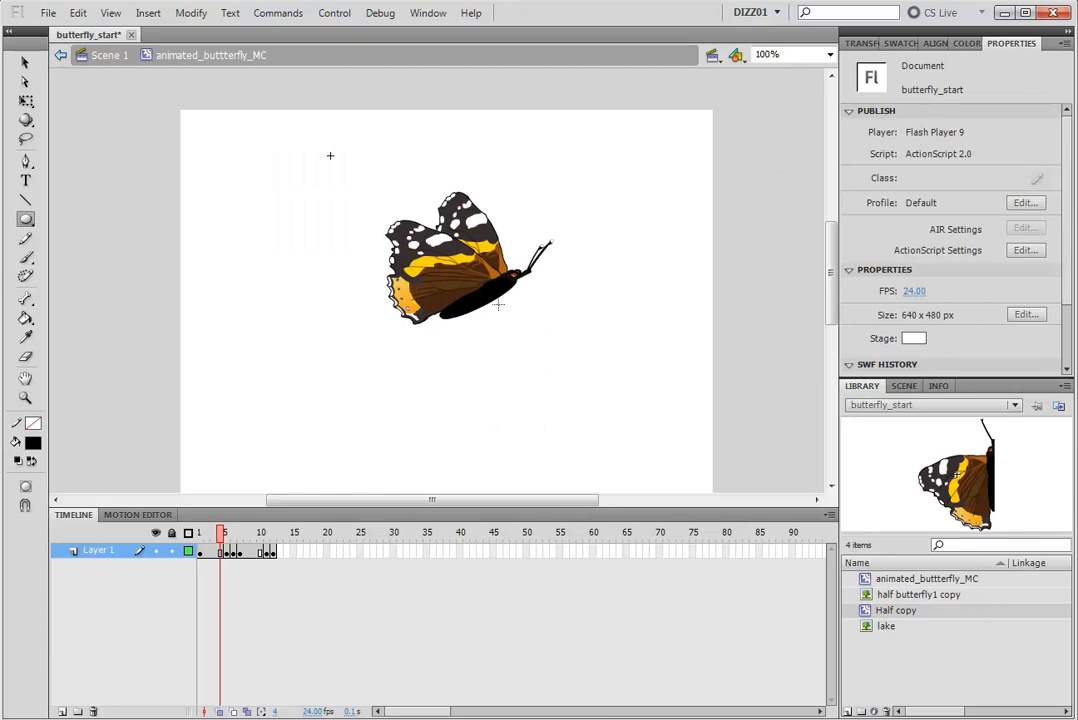
- Return to Scene 1 and select the animated butterfly instance with the Selection tool
click(110, 56)
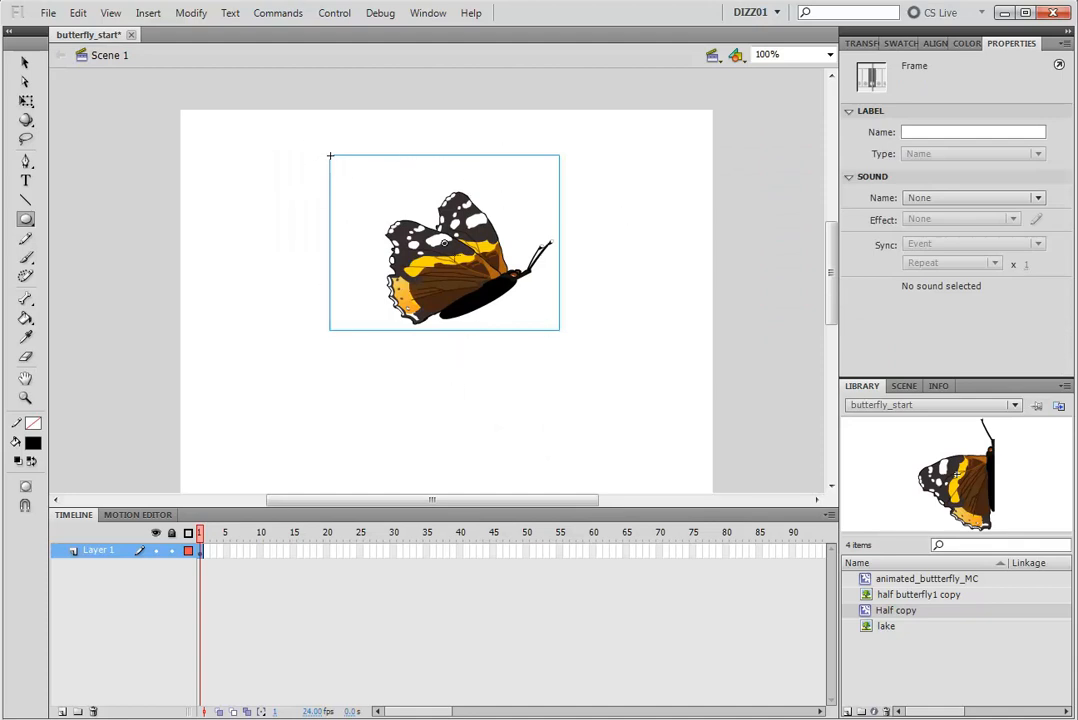
click(25, 62)
click(350, 227)
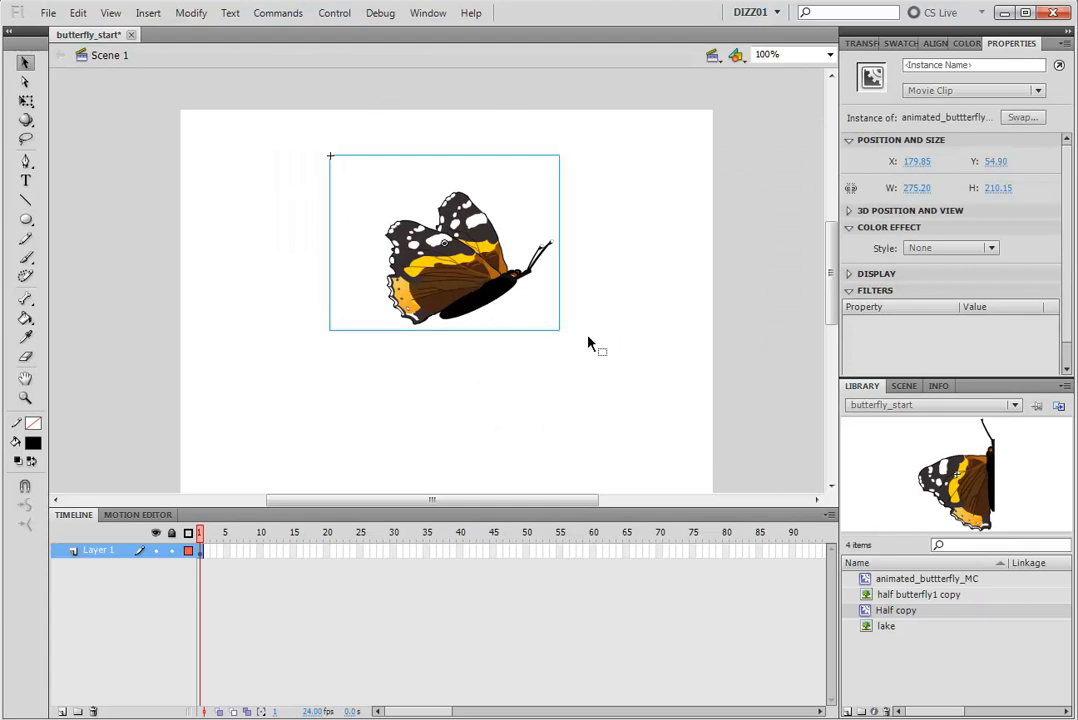
right_click(501, 249)
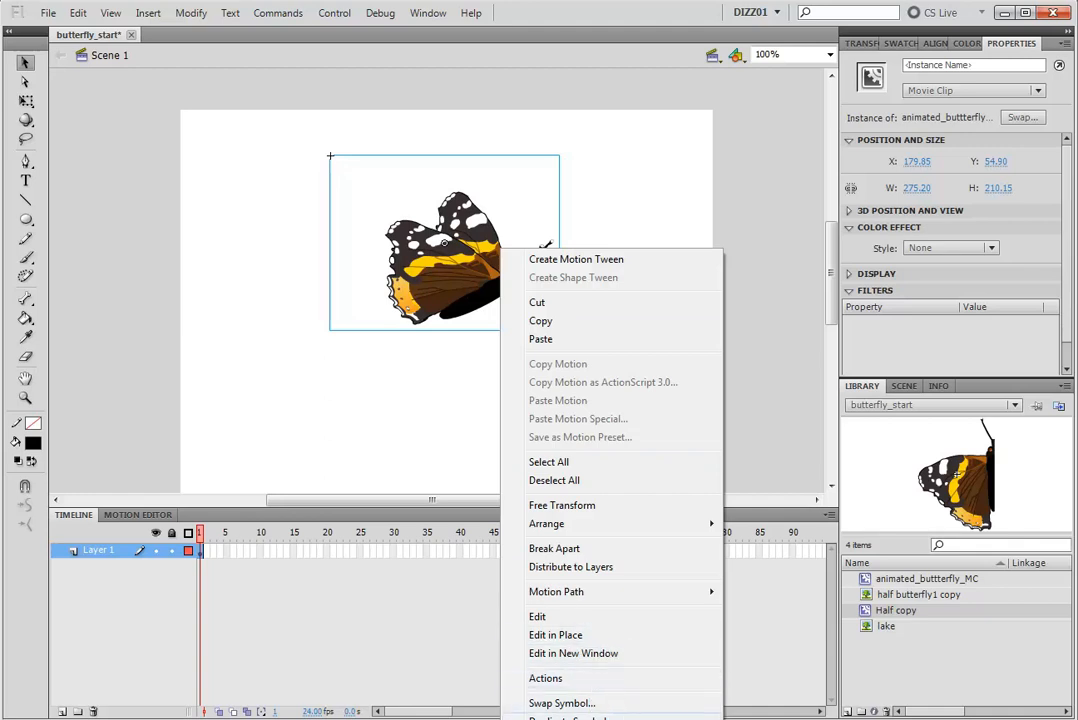
right_click(453, 202)
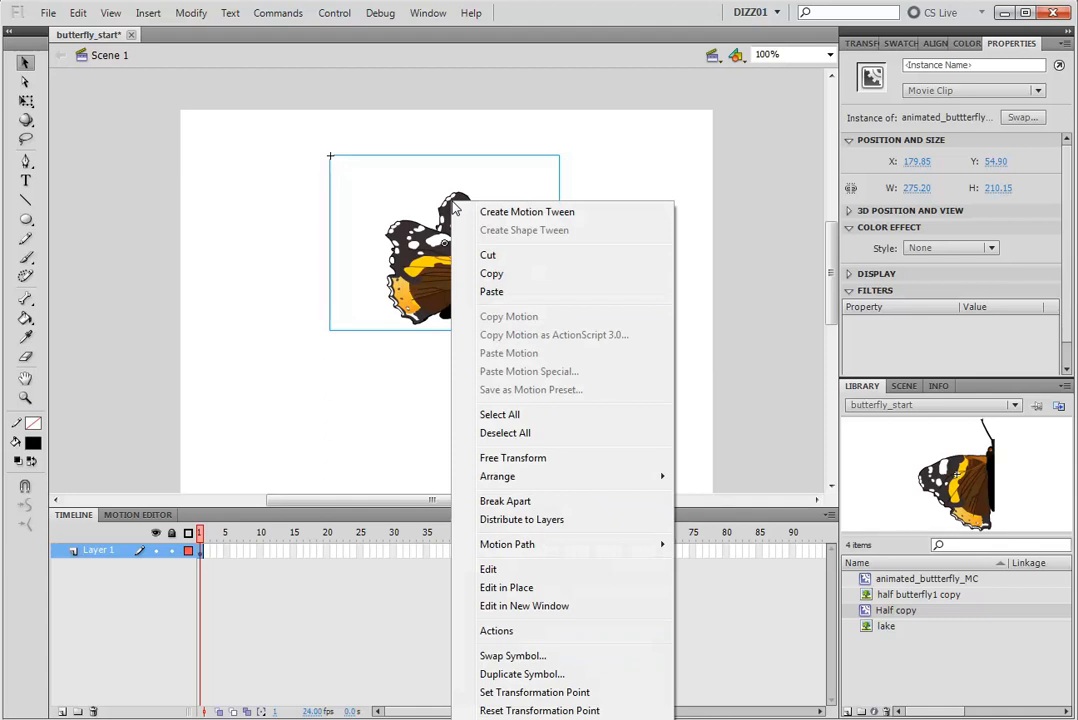
click(313, 397)
right_click(478, 318)
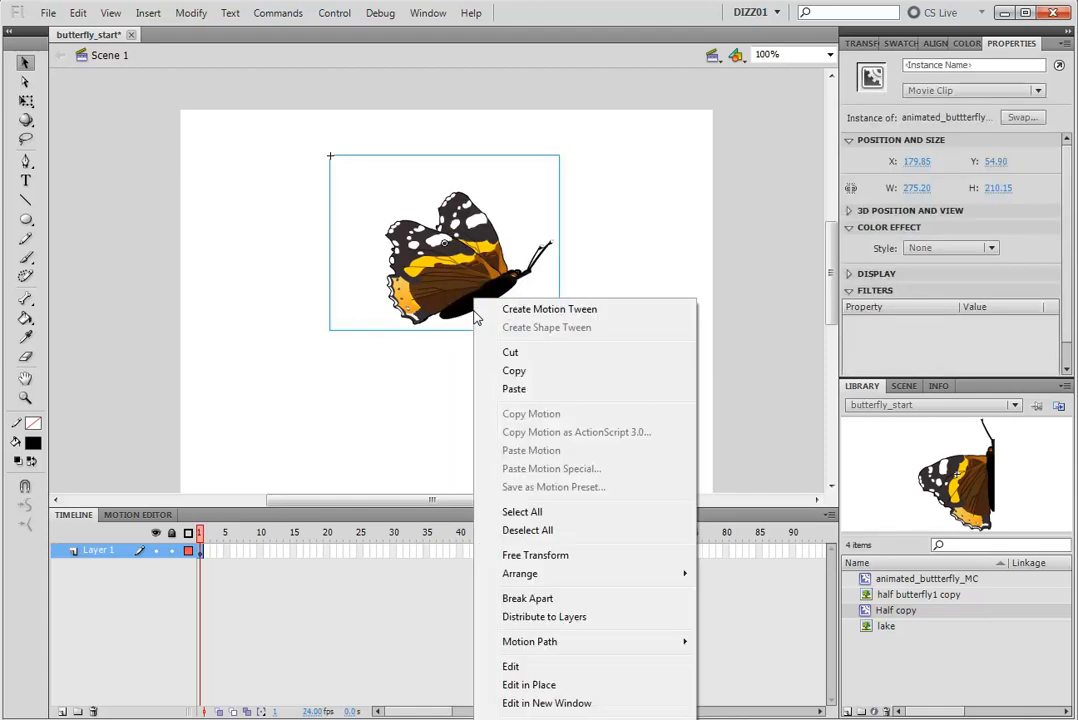
click(356, 395)
- Move the animated butterfly instance lower on the stage, to about X 200.85, Y 214.90
drag(461, 307, 480, 443)
right_click(497, 425)
right_click(468, 443)
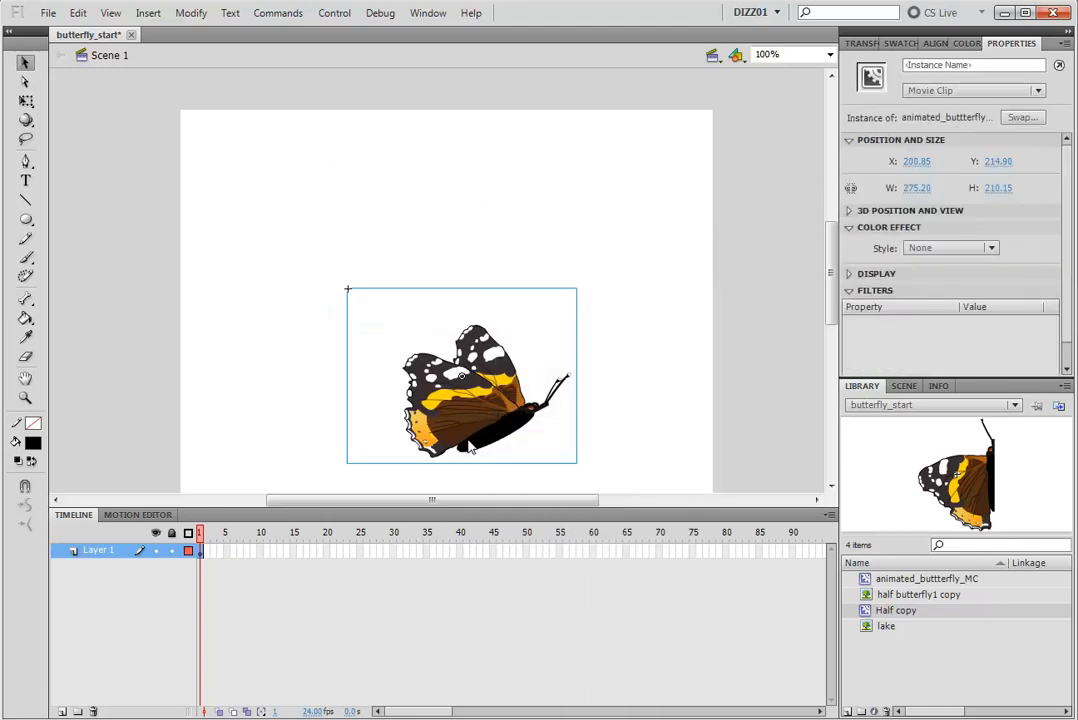
- Move the animated butterfly instance up near the stage's upper-left corner, to about X 49.90, Y -36.05
click(311, 498)
drag(453, 428, 328, 220)
right_click(372, 234)
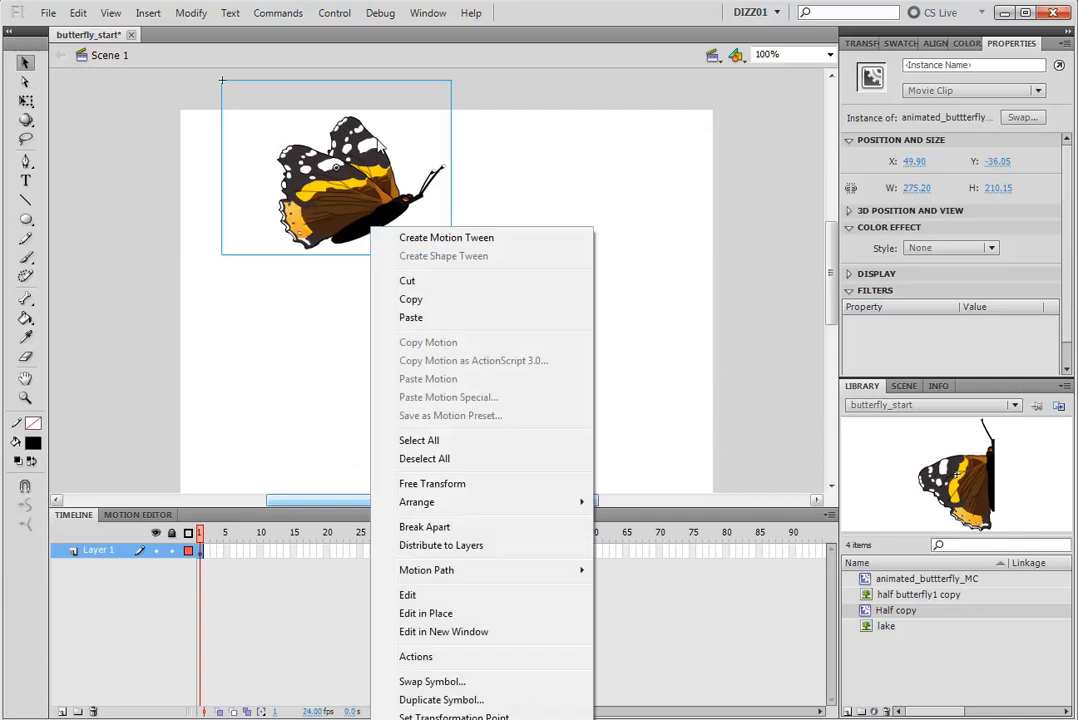
click(291, 107)
- Convert the animated butterfly instance to a Movie Clip symbol named Butterfly_path_MC
right_click(344, 122)
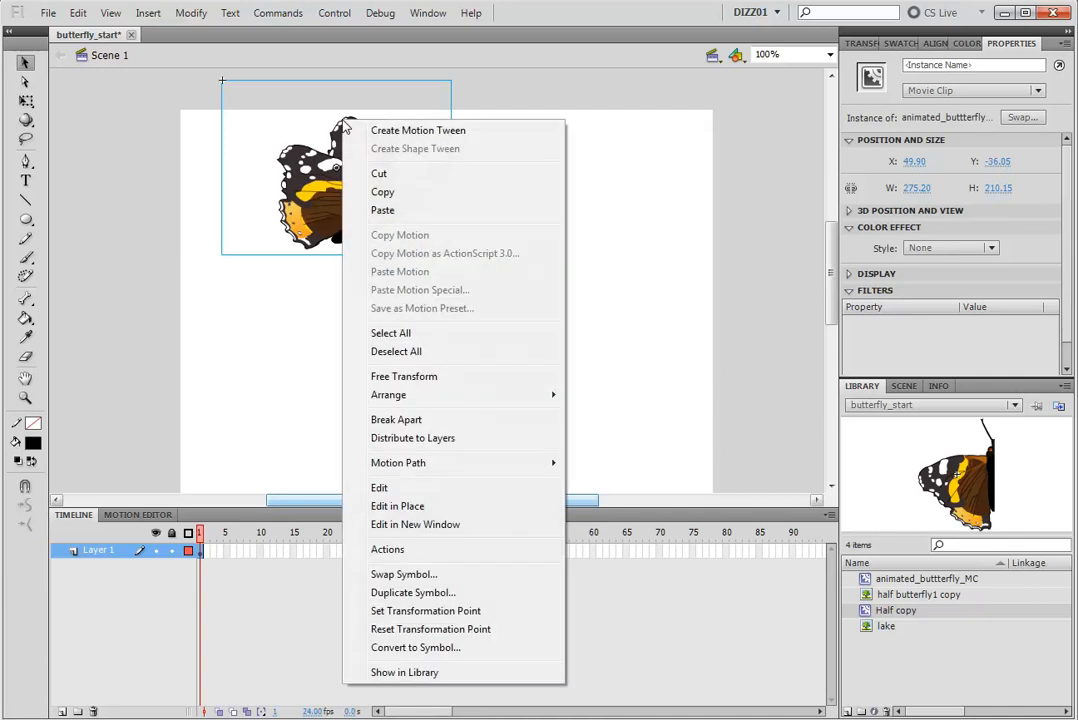
click(462, 647)
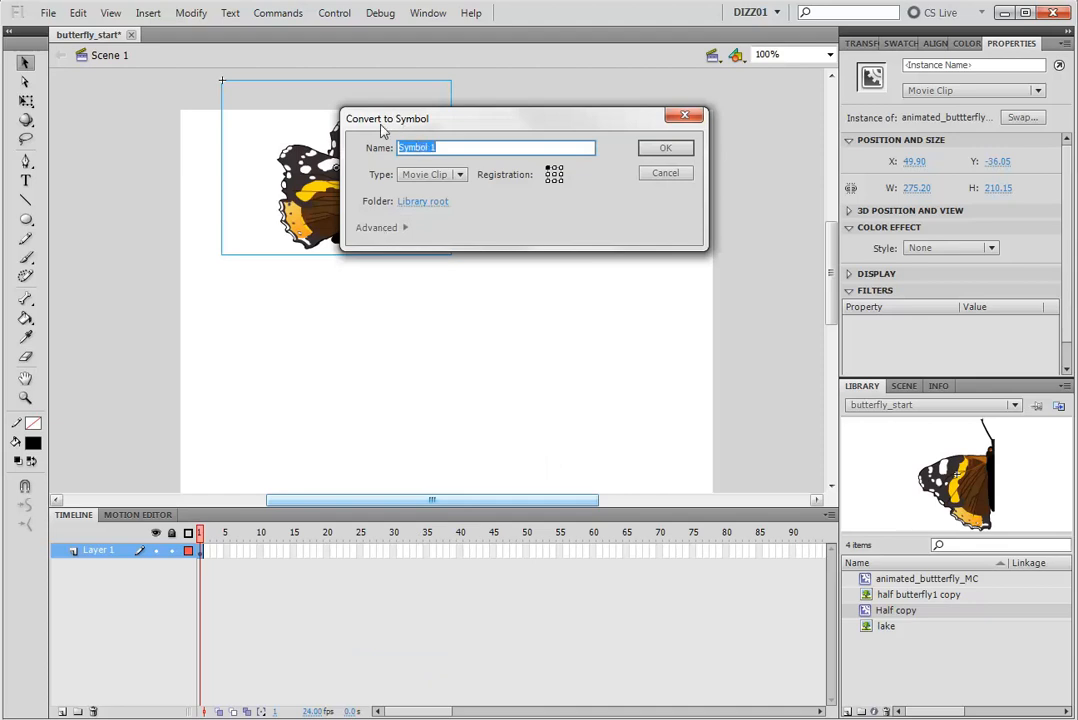
drag(494, 120, 578, 280)
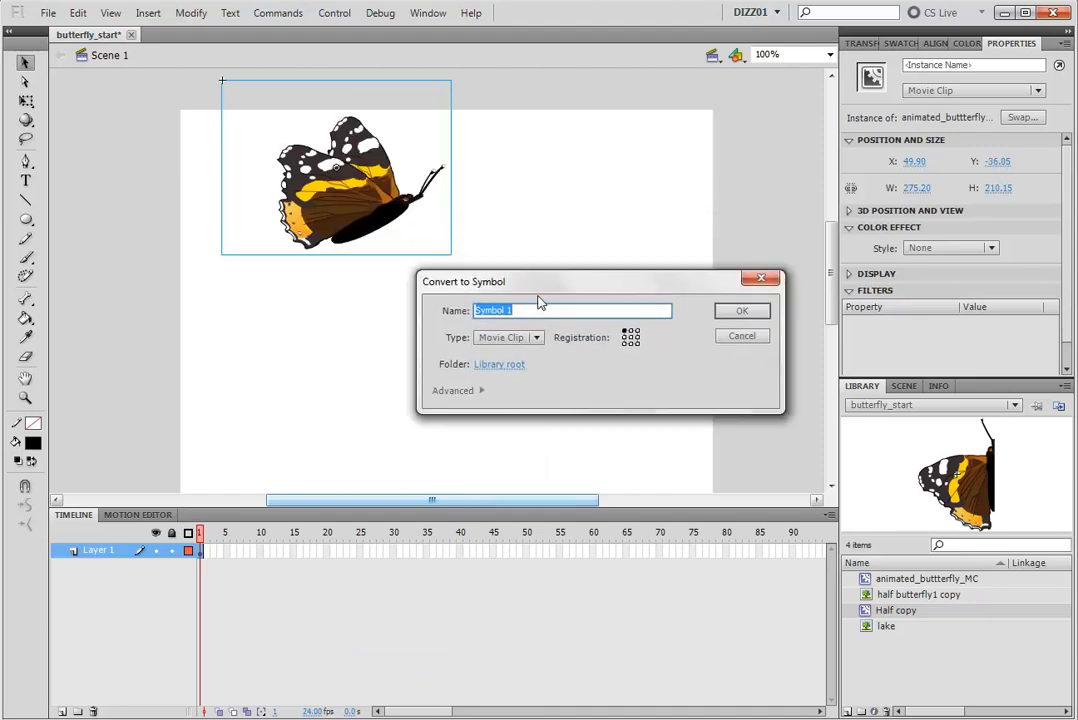
click(520, 311)
key(BackSpace)
key(BackSpace)
key(BackSpace)
key(BackSpace)
key(BackSpace)
key(BackSpace)
key(BackSpace)
key(BackSpace)
text(Butterfly_pathMC)
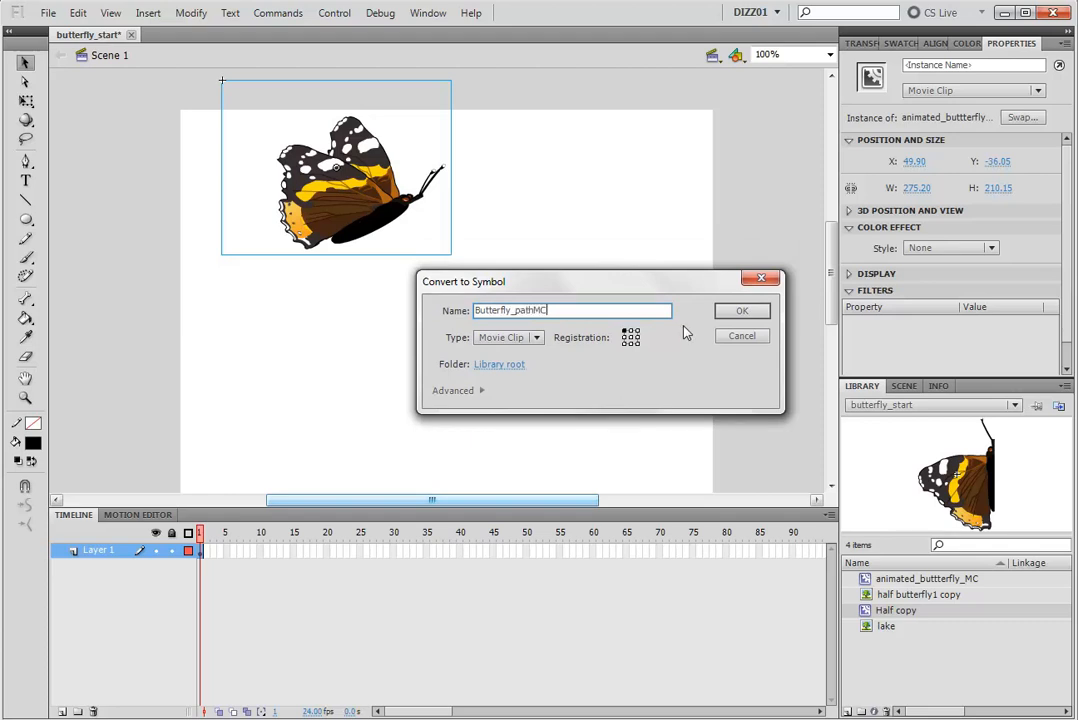
key(BackSpace)
key(BackSpace)
click(742, 313)
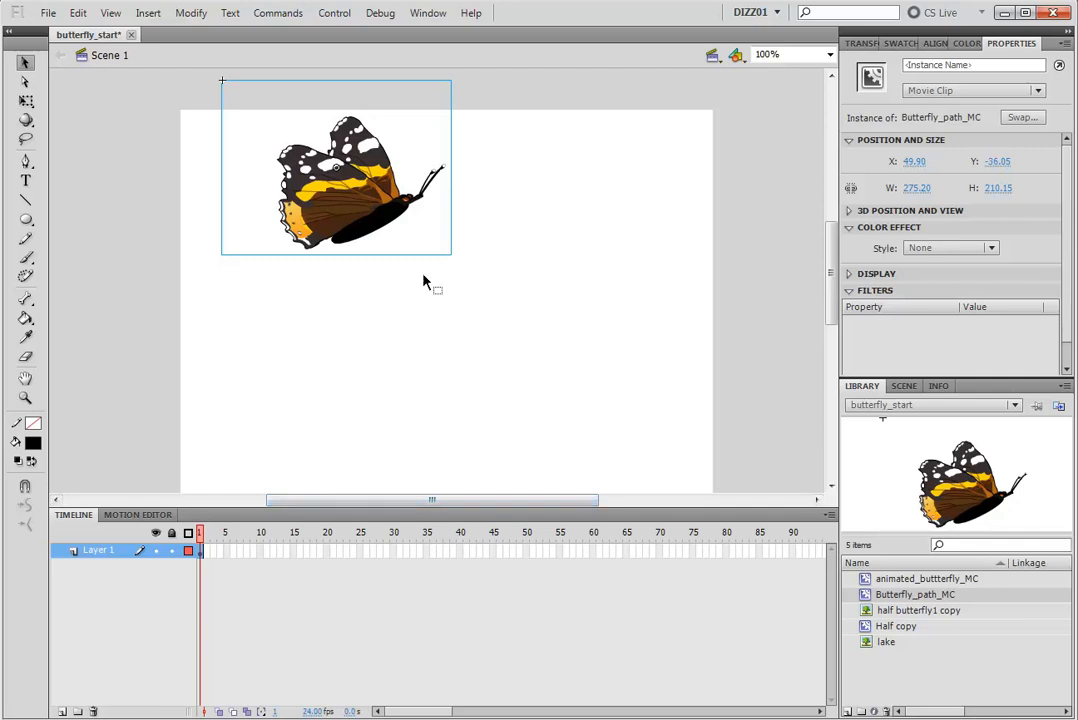
- Open the Butterfly_path_MC clip for editing and move the butterfly inside it to about X 56.95, Y 163.00
double_click(371, 206)
drag(388, 220, 436, 354)
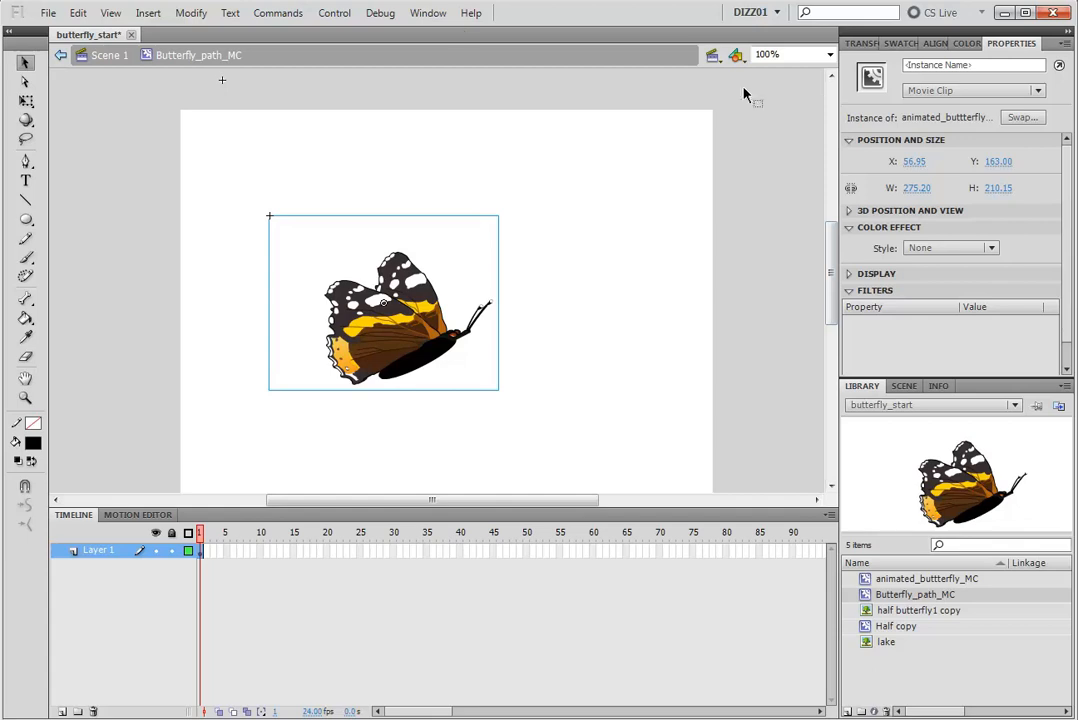
click(423, 14)
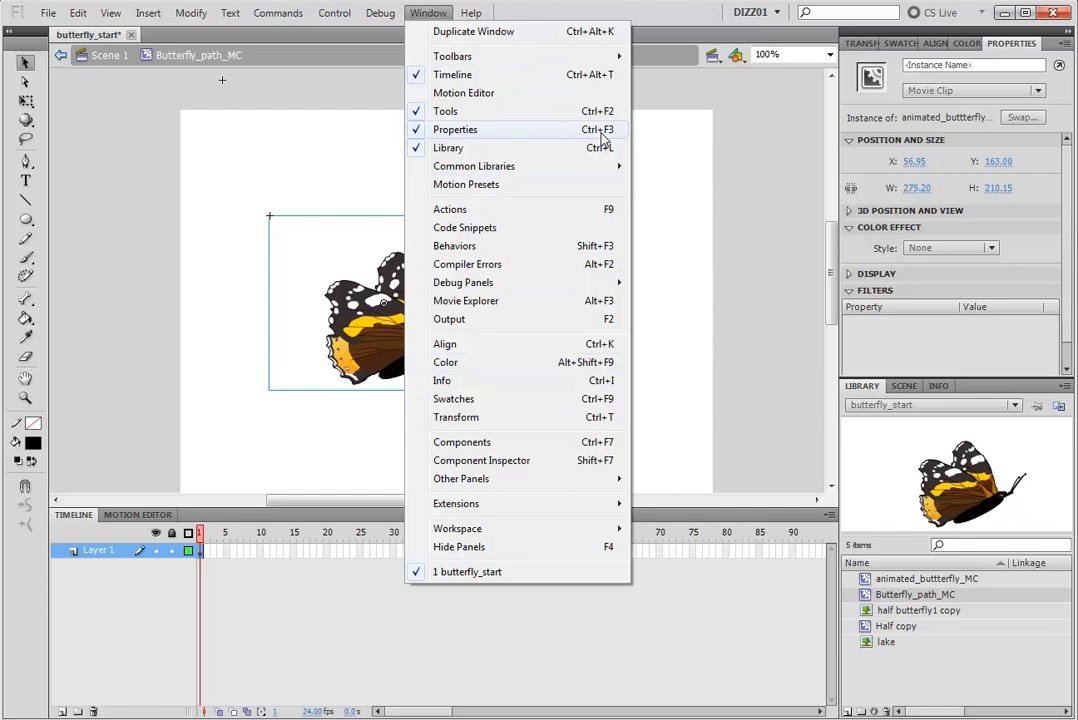
click(738, 182)
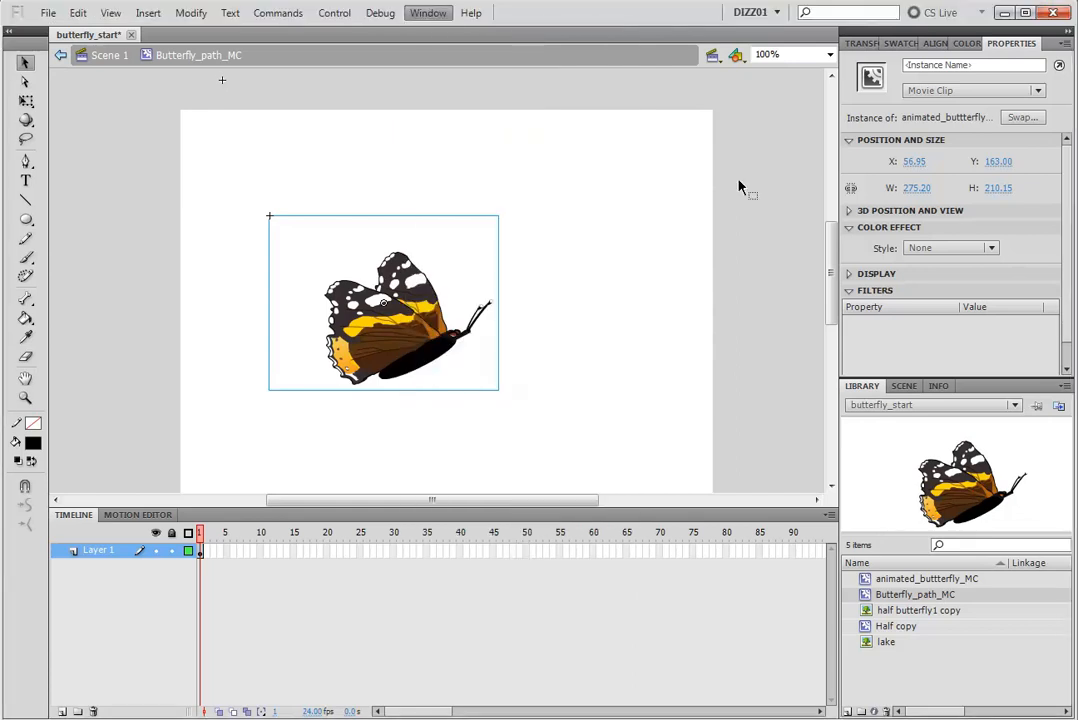
click(415, 330)
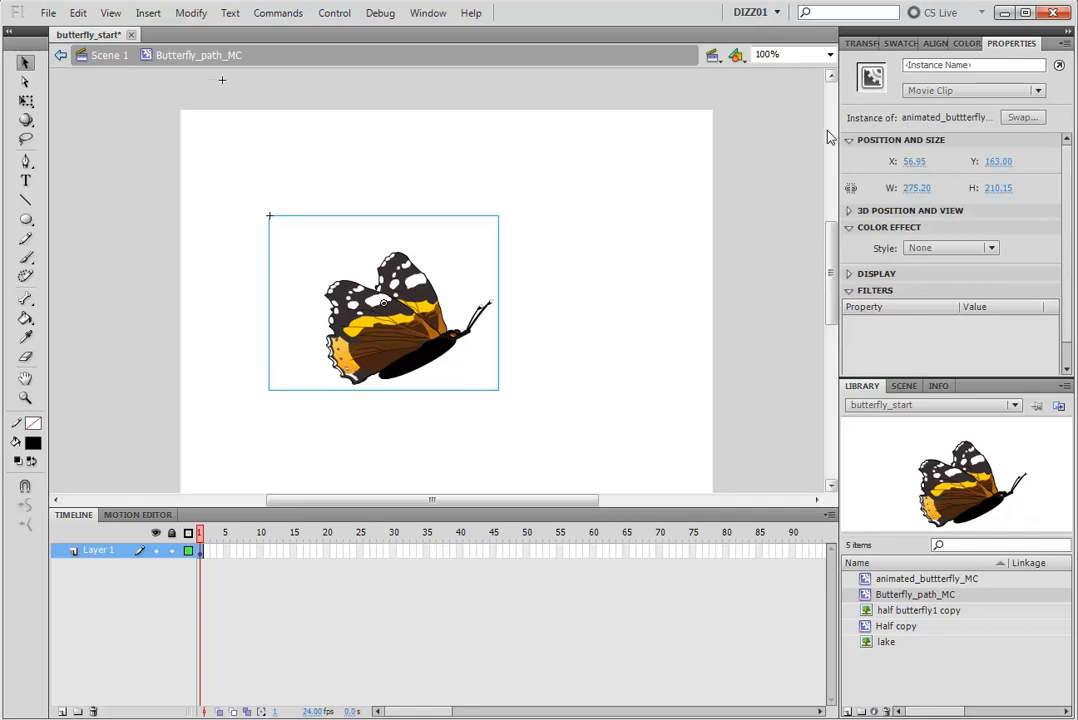
- Widen the docked properties and library area, and move the butterfly instance to about X -7.05, Y -2.00, at the clip's registration point
drag(840, 136, 784, 144)
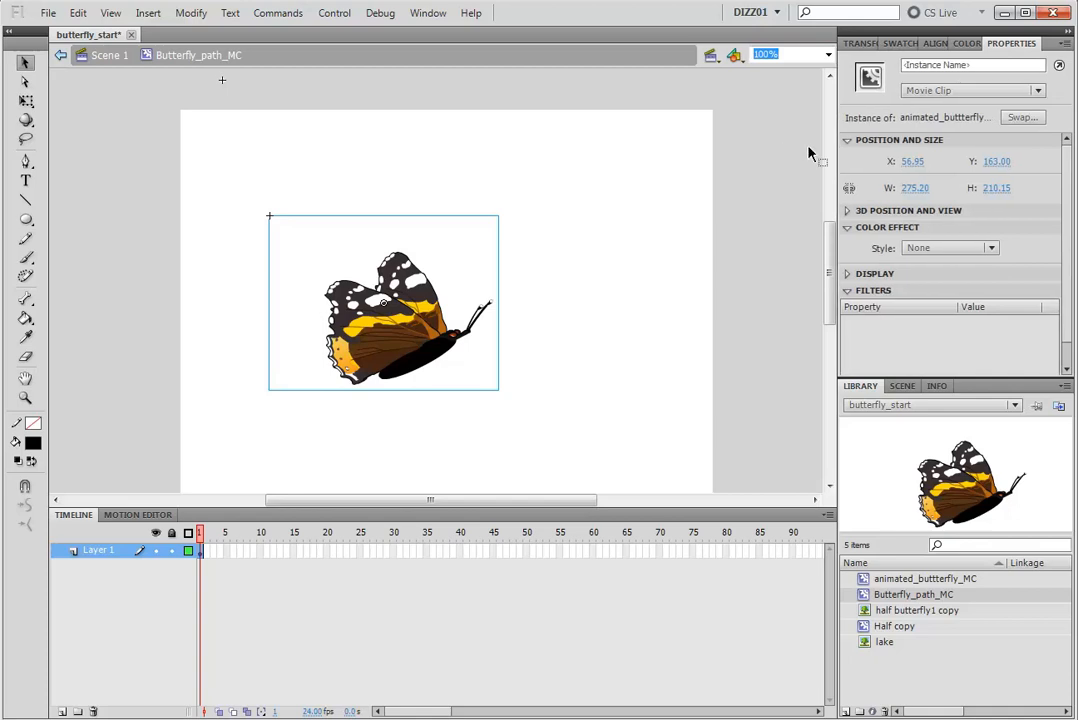
mouse_move(795, 151)
mouse_down()
mouse_move(678, 133)
mouse_move(786, 163)
mouse_up()
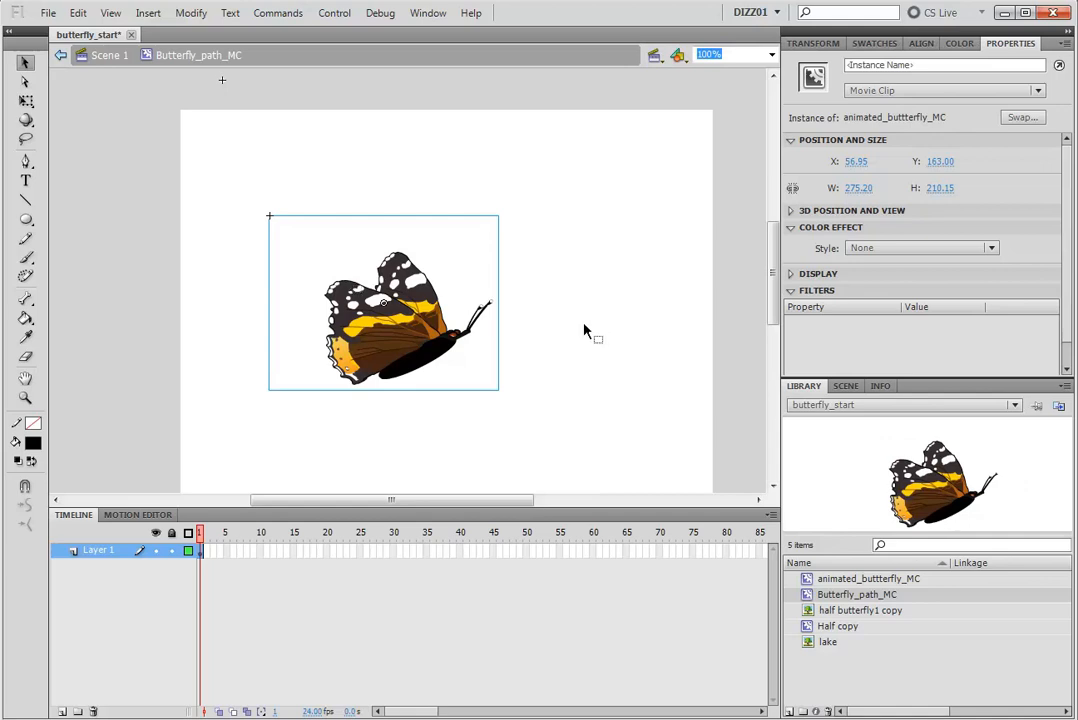
drag(318, 250, 250, 105)
mouse_move(308, 171)
mouse_down()
mouse_move(333, 184)
mouse_move(317, 181)
mouse_up()
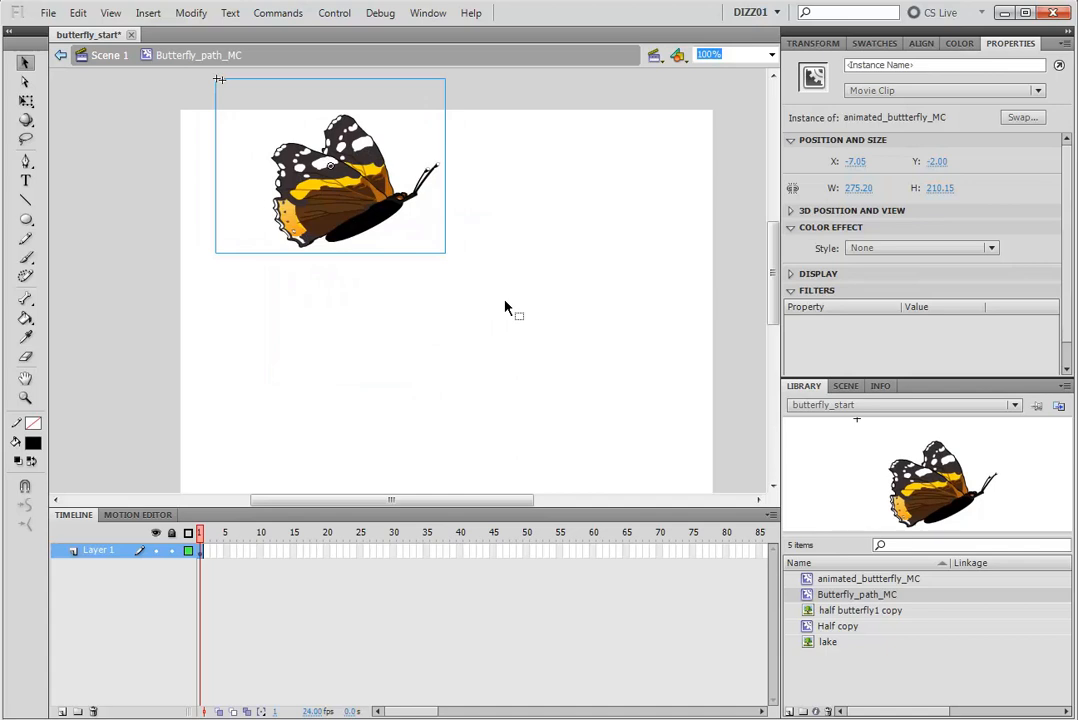
- Rename the layer holding the butterfly instance as butterfly
double_click(90, 556)
text(butterfly)
click(343, 511)
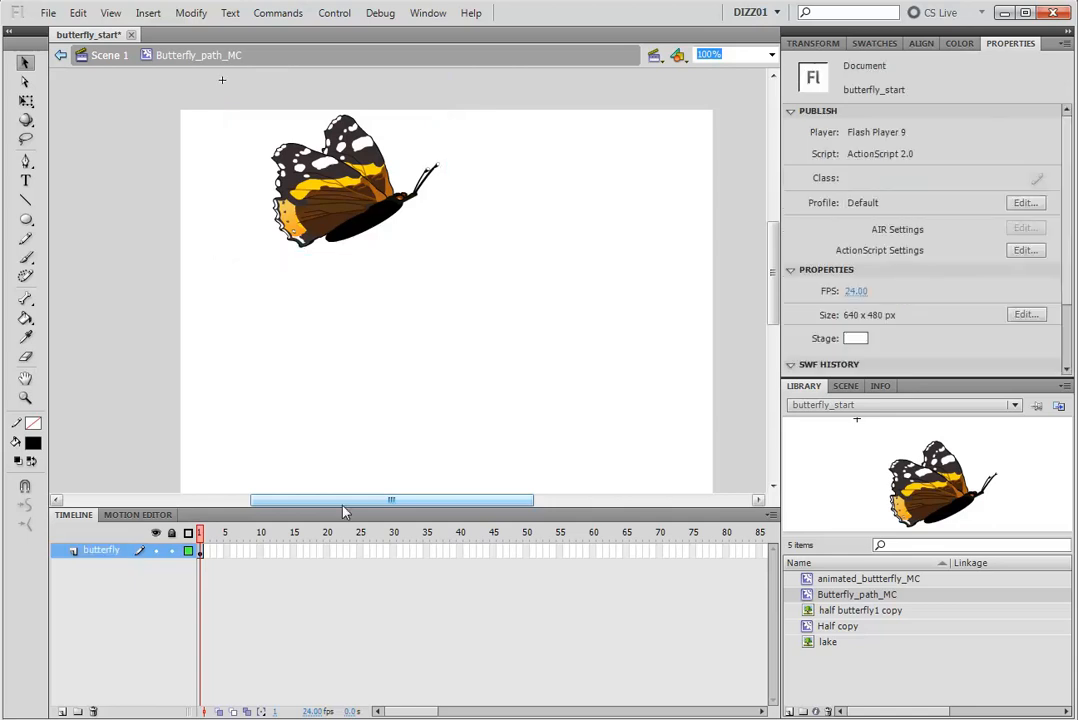
- Insert a new layer above the butterfly layer and name it path
right_click(118, 560)
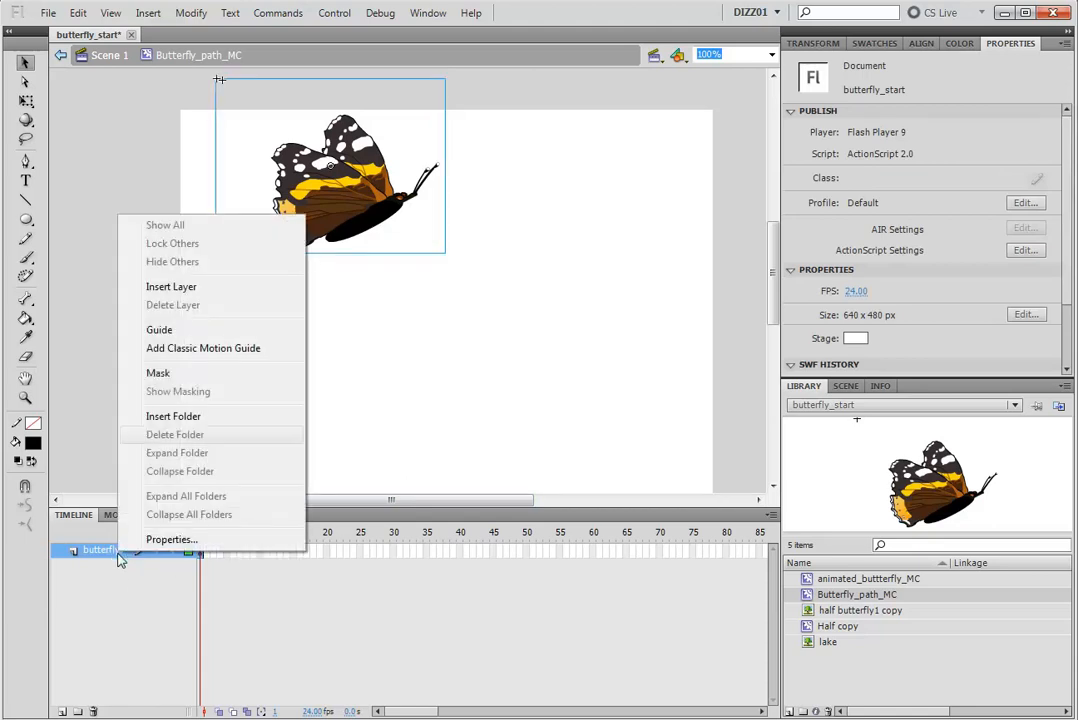
click(205, 292)
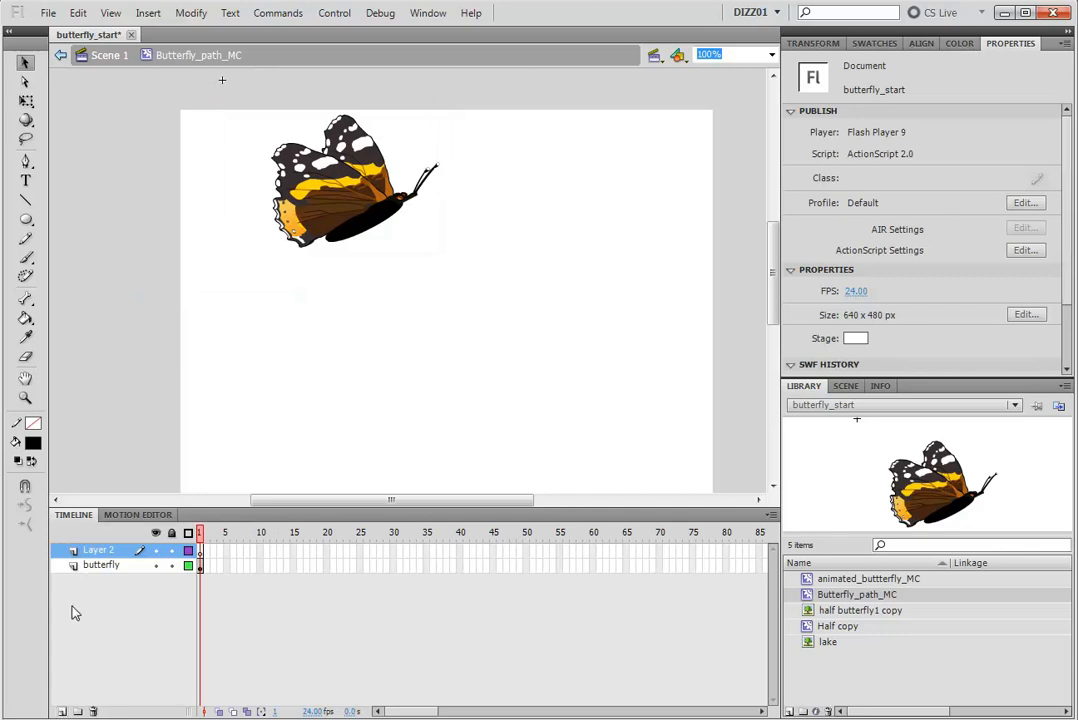
double_click(98, 551)
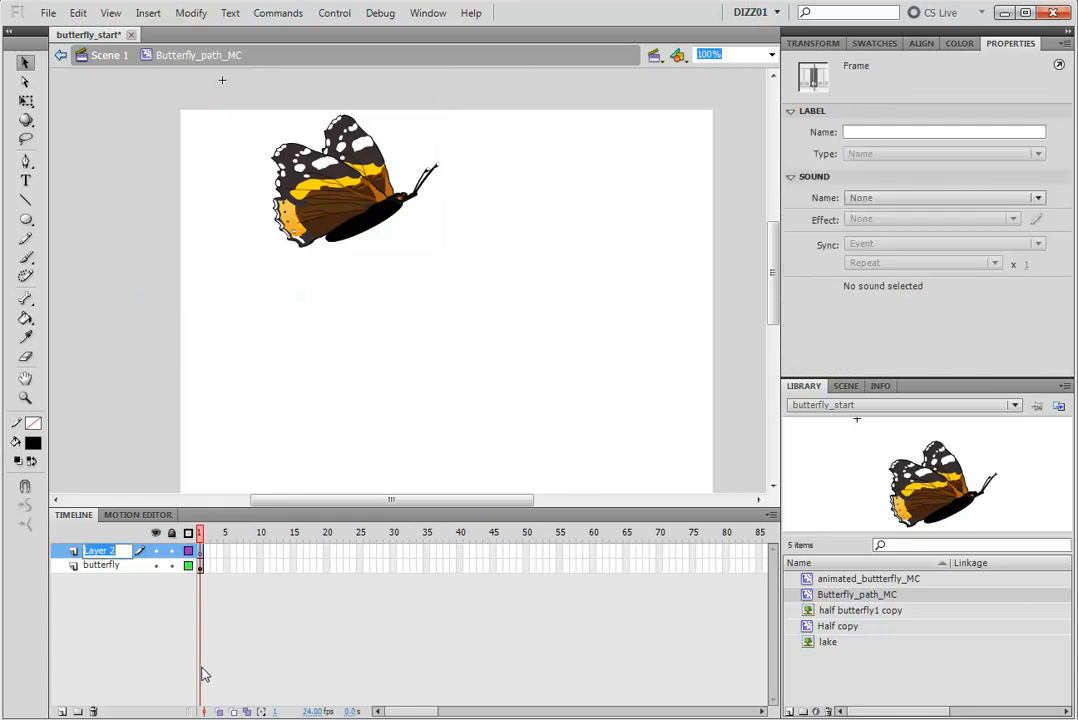
text(path)
click(205, 674)
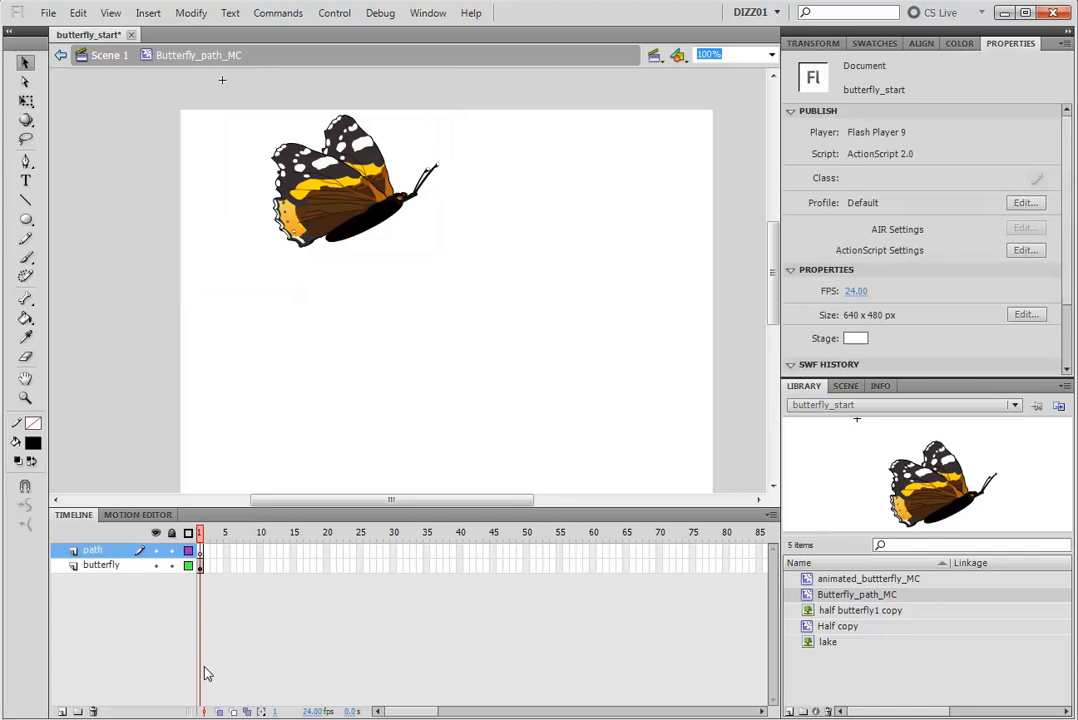
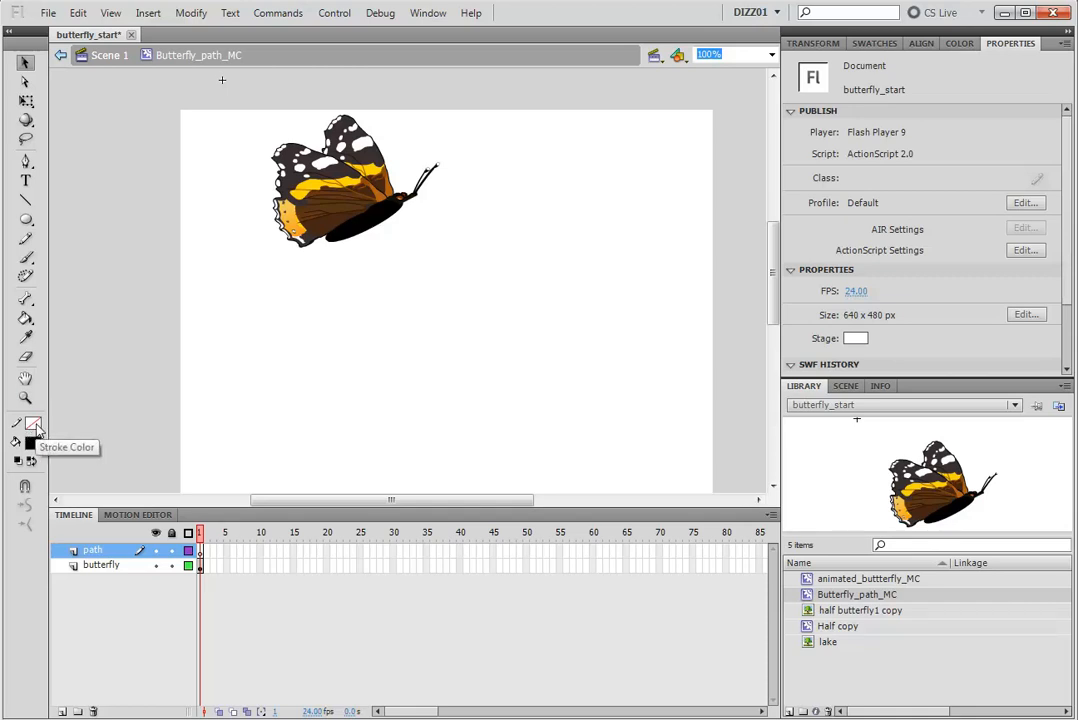
- Draw a horizontal red line with a 1.00 stroke on the path layer, extending well beyond both sides of the stage, at 50% zoom
click(33, 425)
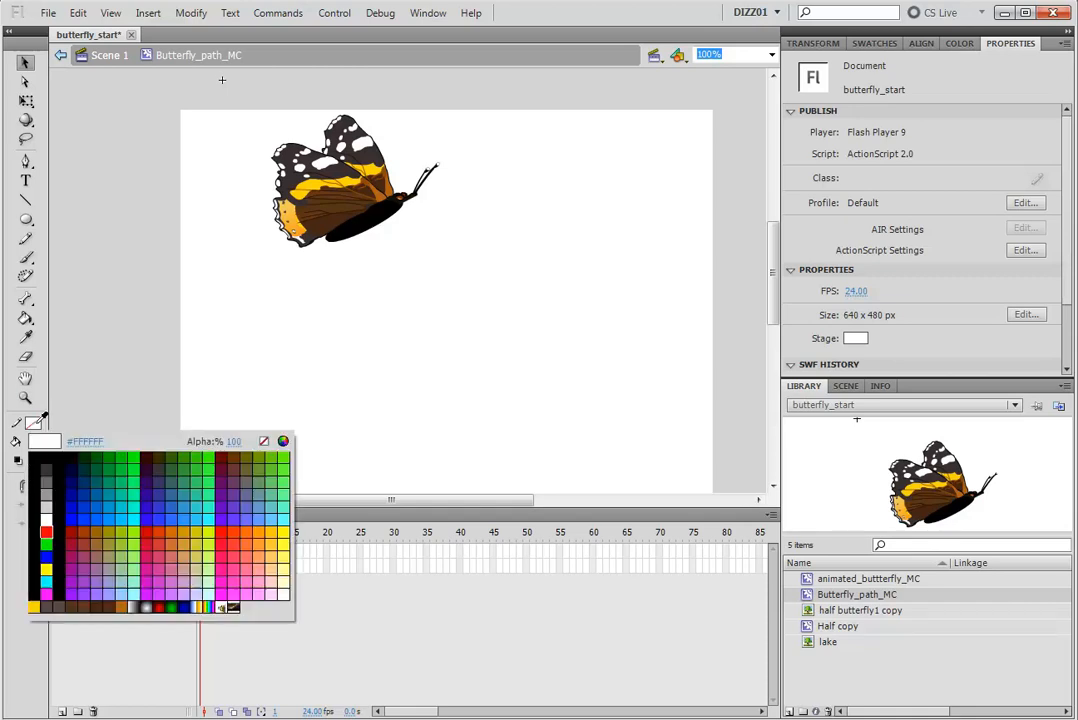
click(48, 530)
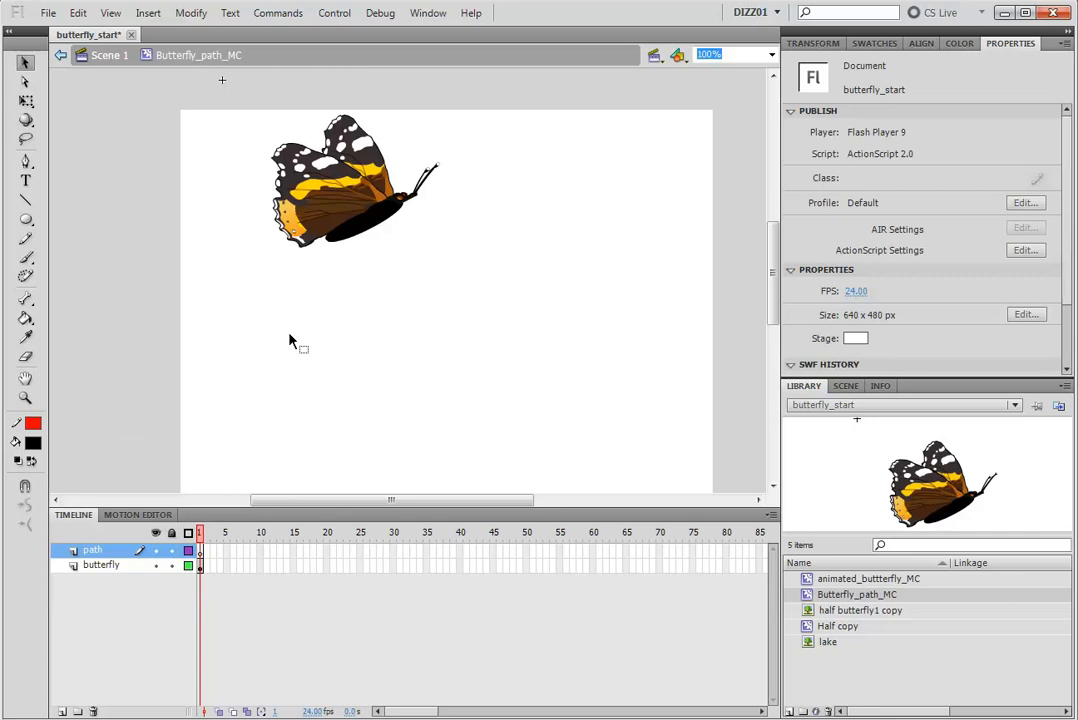
click(26, 202)
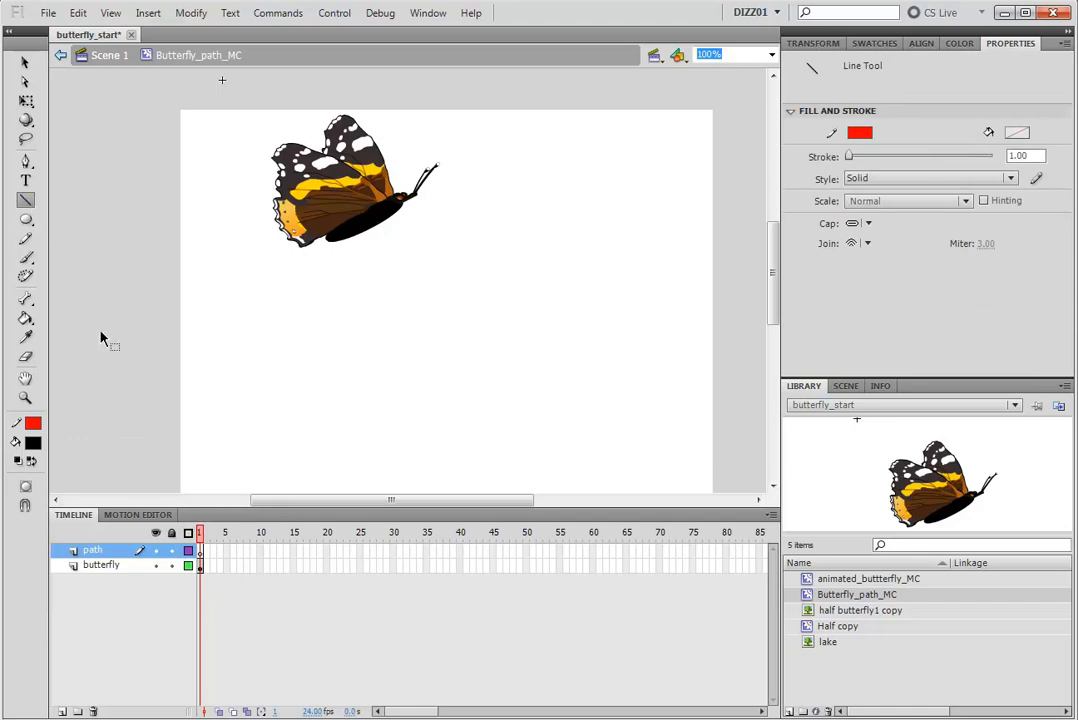
text(50)
key(Return)
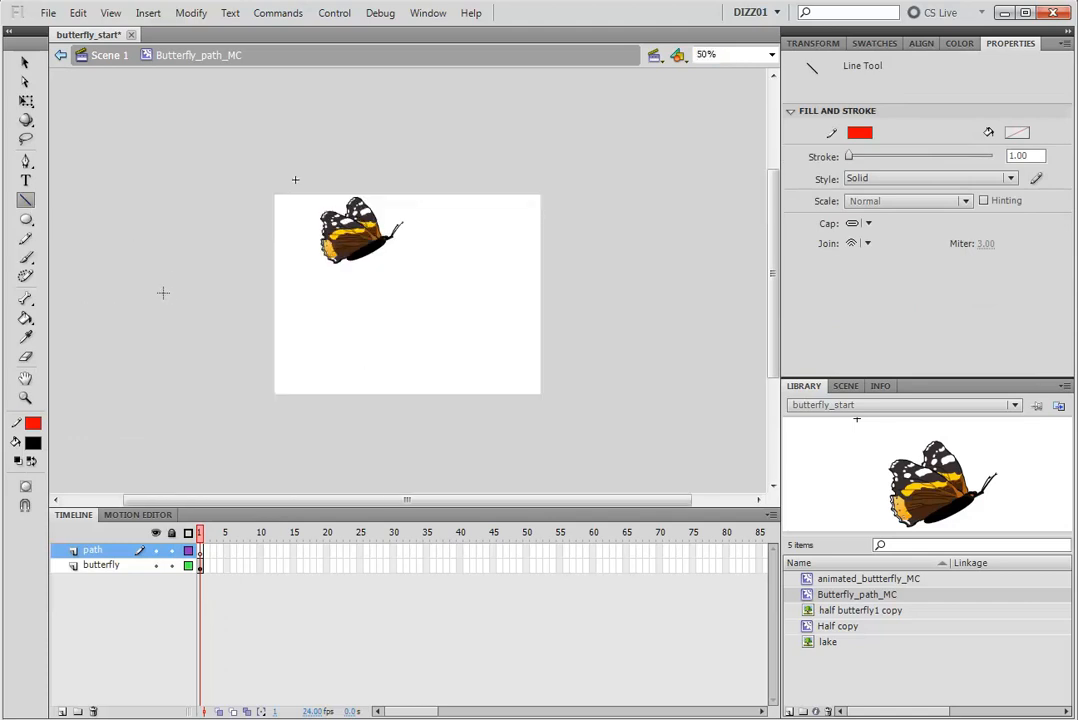
mouse_move(170, 297)
mouse_down()
mouse_move(527, 279)
mouse_move(682, 297)
mouse_up()
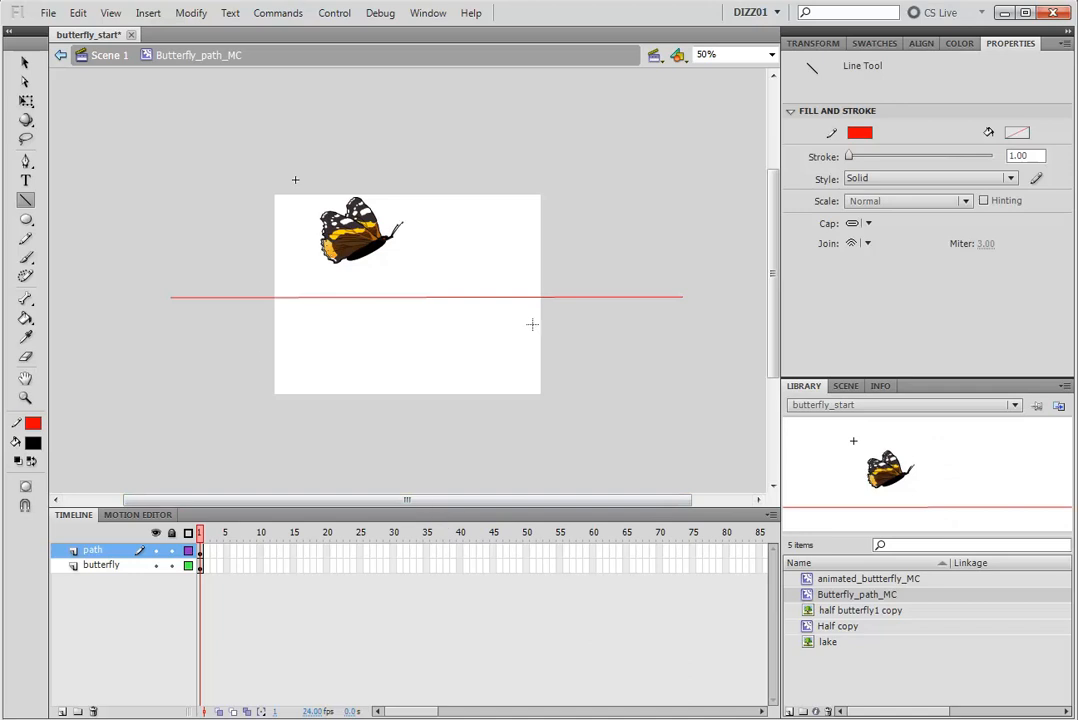
- Bend the red line downward into one broad curve with the Selection tool
click(26, 66)
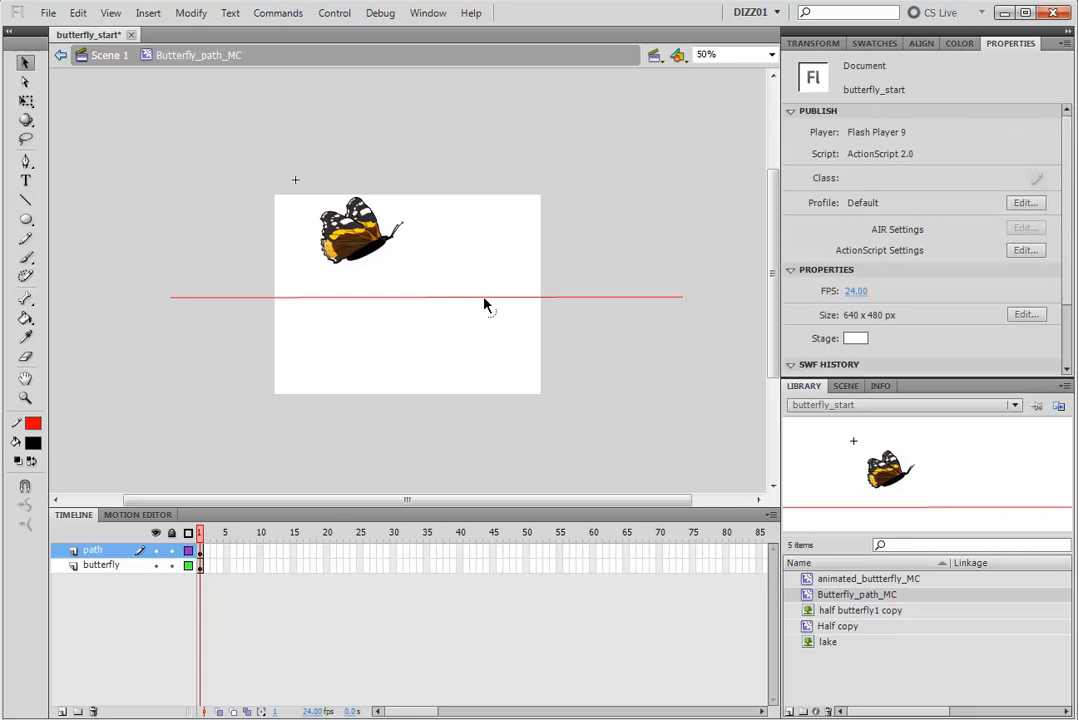
drag(484, 305, 551, 380)
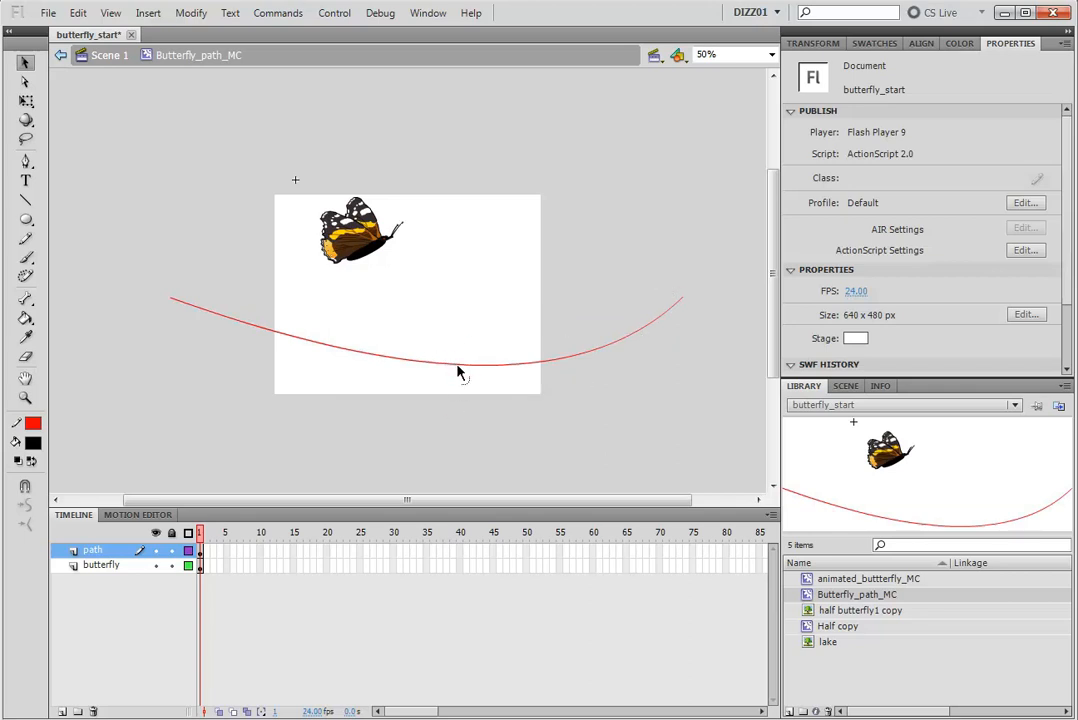
key(alt)
key(alt)
mouse_move(459, 372)
mouse_down()
mouse_move(479, 441)
mouse_move(445, 368)
mouse_move(455, 383)
mouse_move(460, 356)
mouse_move(459, 368)
mouse_up()
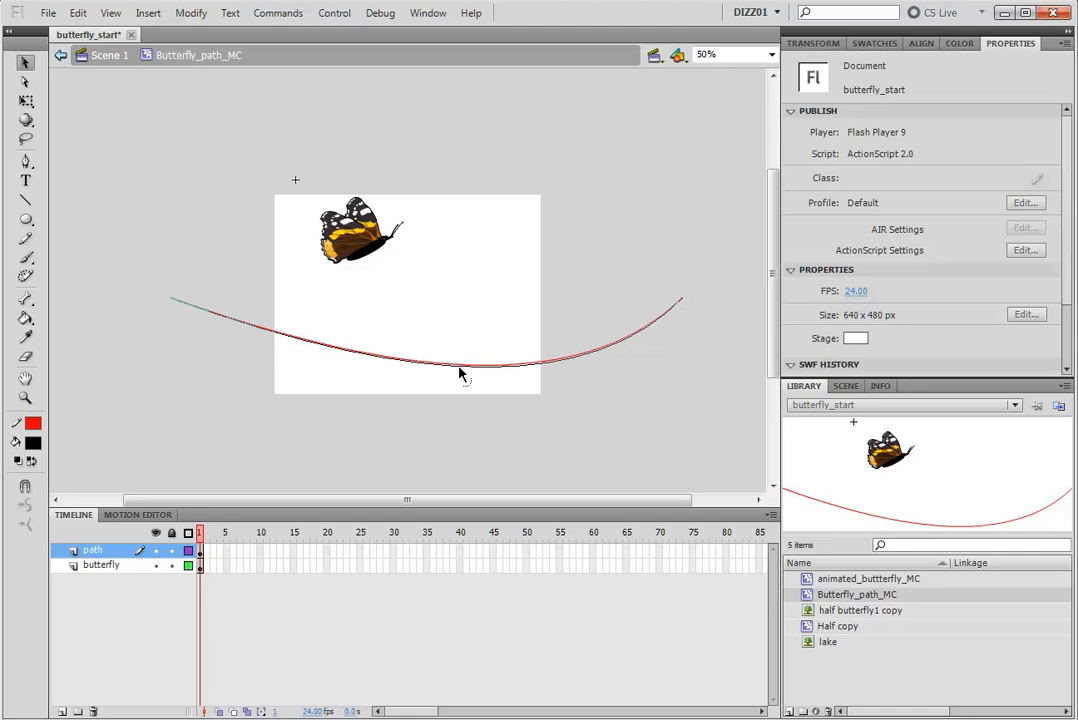
drag(458, 369, 458, 370)
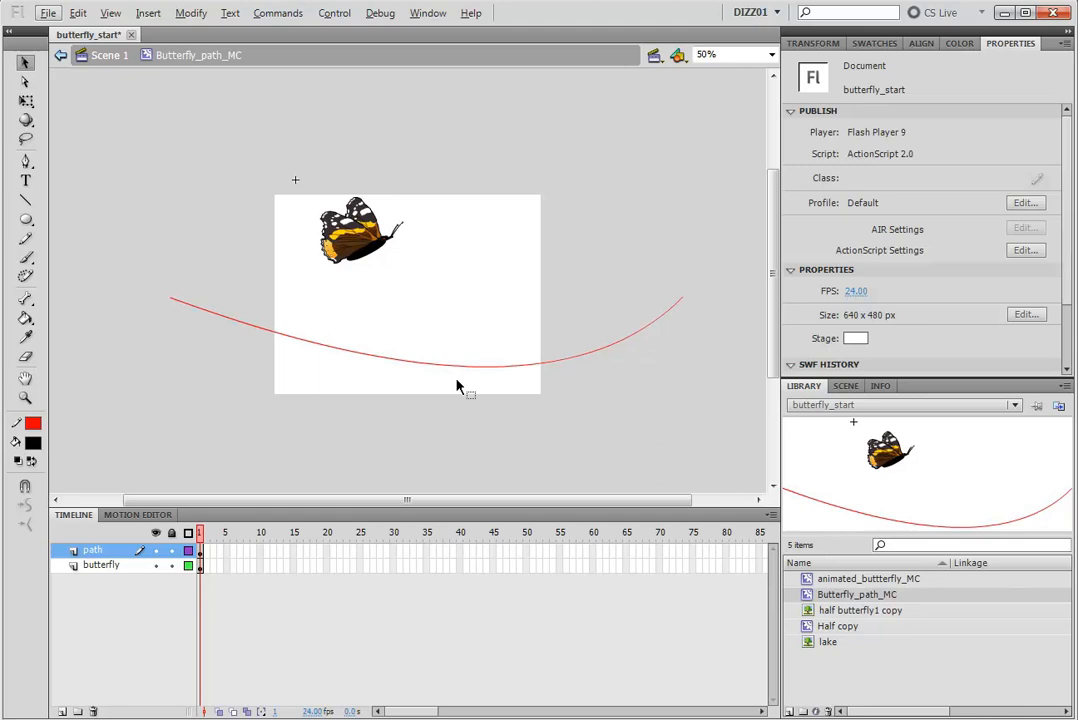
- Undo the upward bend of the curve, and pull a new corner point slightly upward near the curve's middle
drag(460, 376, 455, 318)
key(ctrl+z)
key(alt)
key(alt)
drag(458, 373, 434, 356)
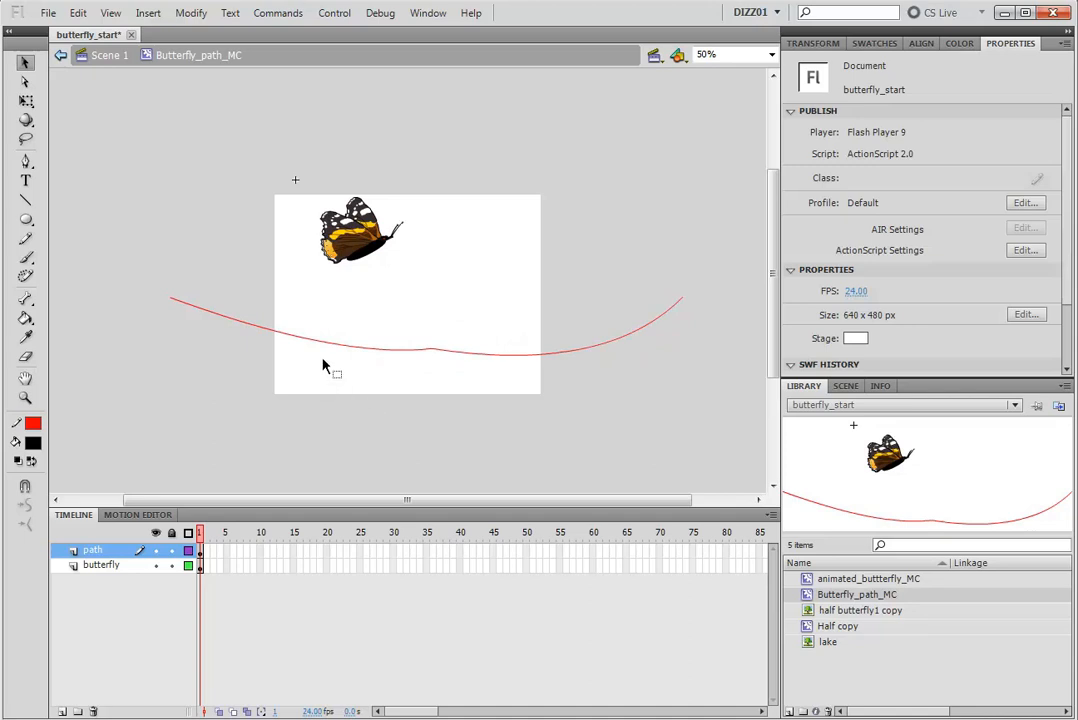
- Shape the red path into a smooth S-wave with a left crest, a right trough and a raised middle point
drag(320, 340, 313, 253)
drag(560, 360, 563, 411)
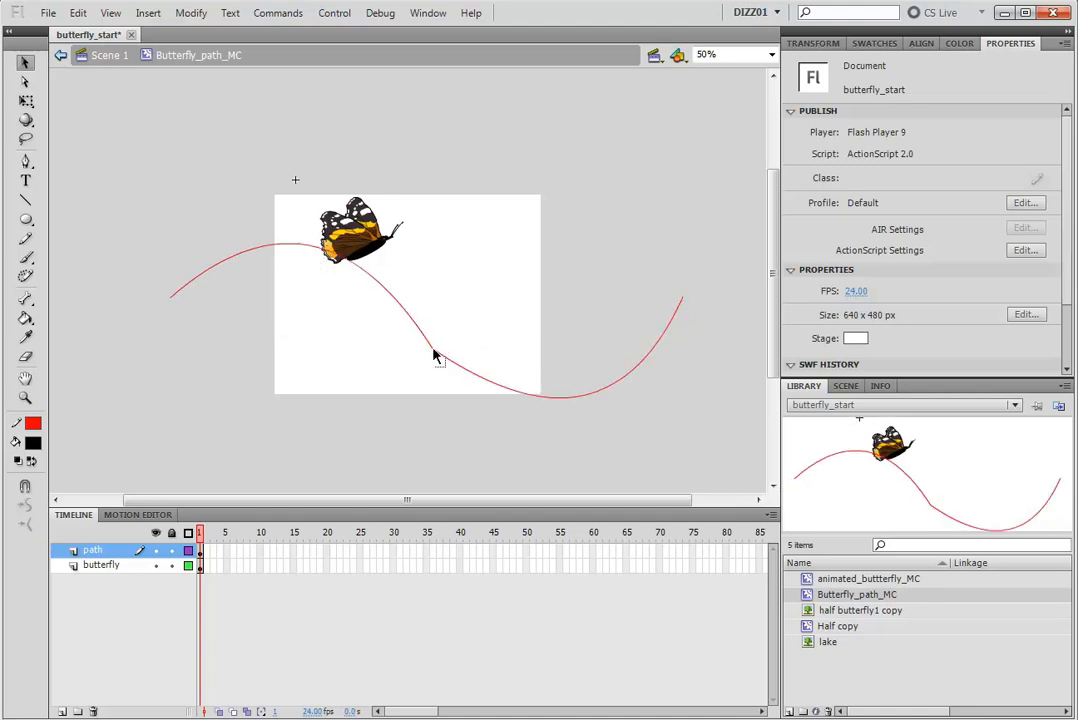
drag(435, 358, 430, 279)
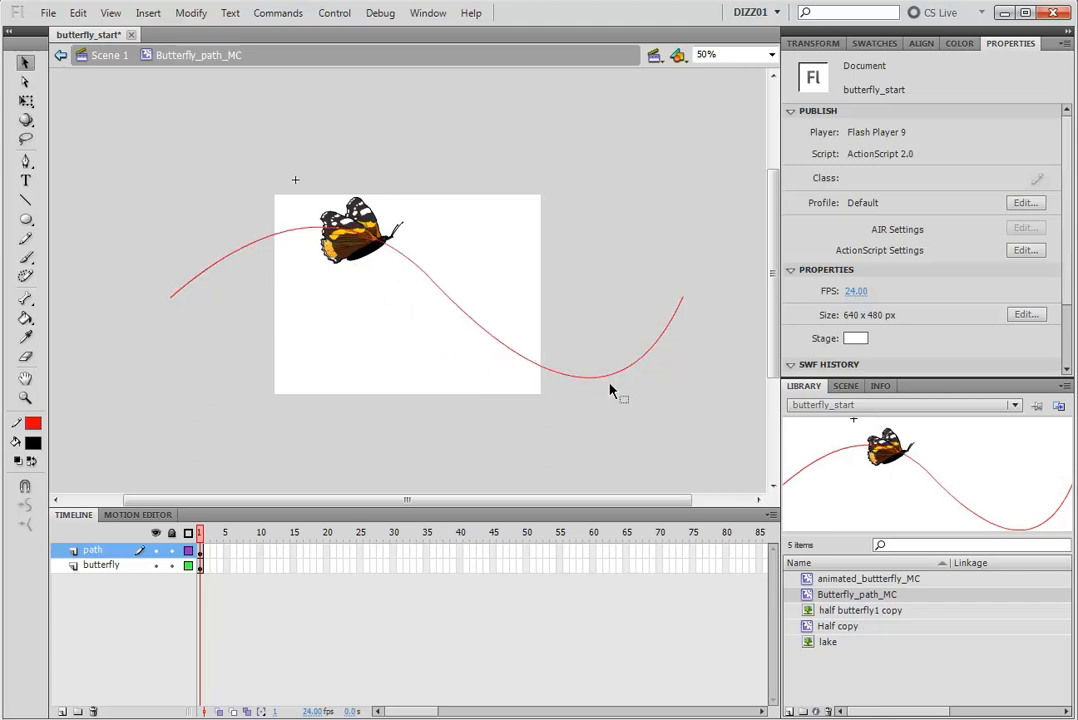
drag(604, 377, 585, 348)
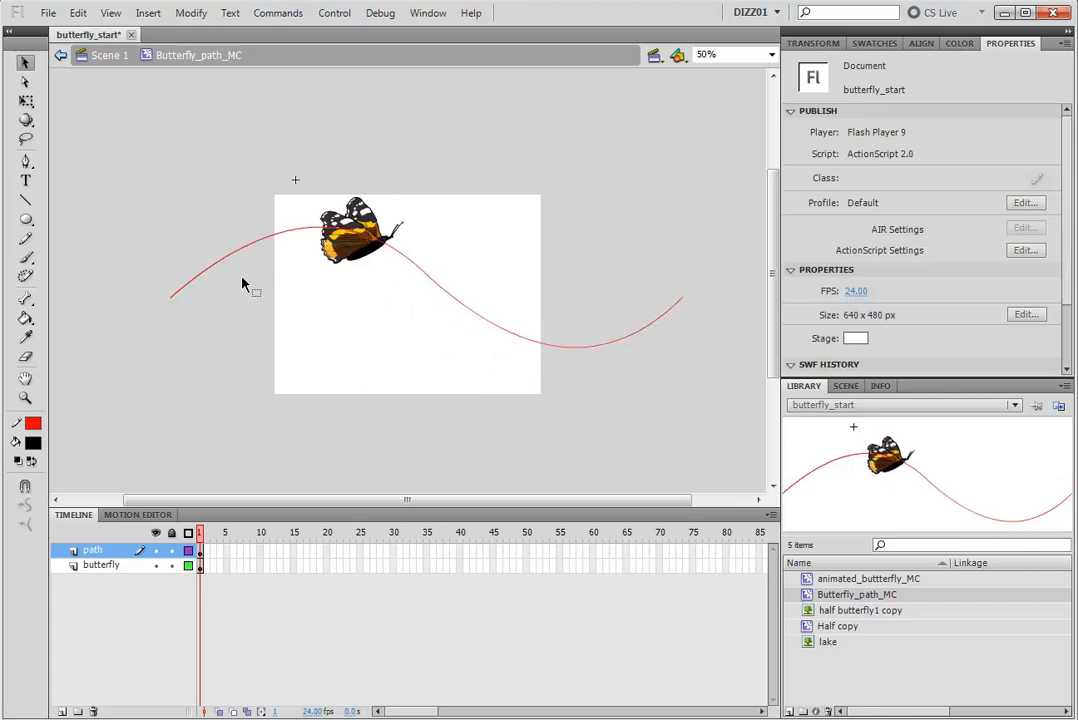
mouse_move(300, 233)
mouse_down()
mouse_move(310, 242)
mouse_move(300, 242)
mouse_up()
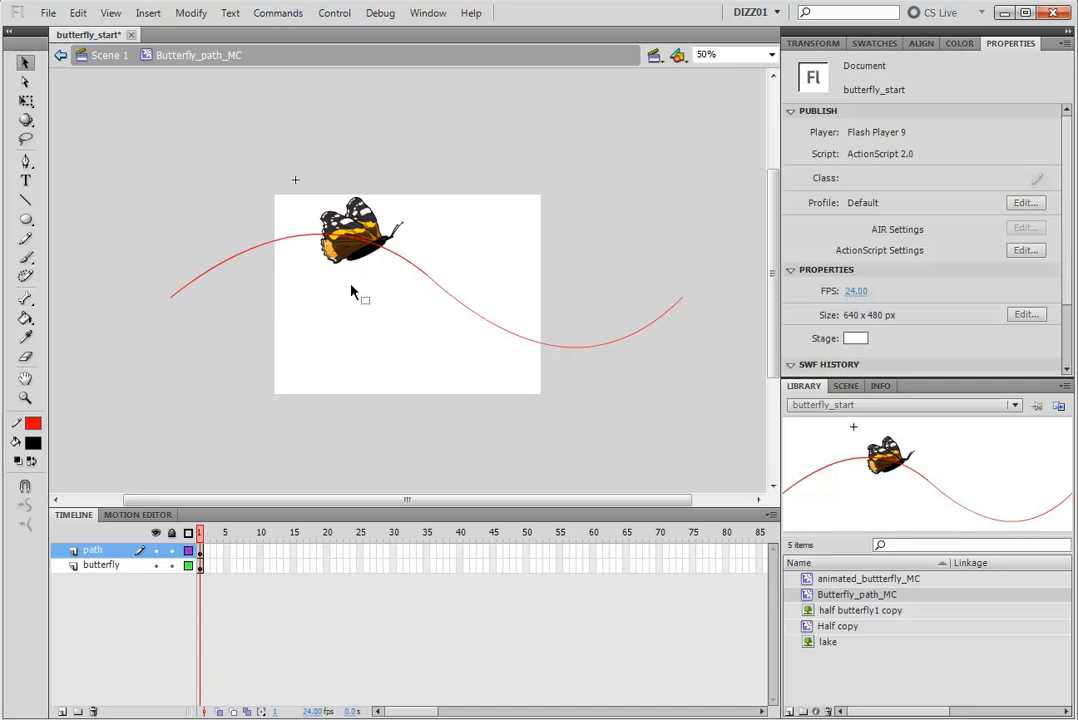
- Flip the butterfly horizontally and move it so its transformation point sits on the right end of the red path
click(372, 231)
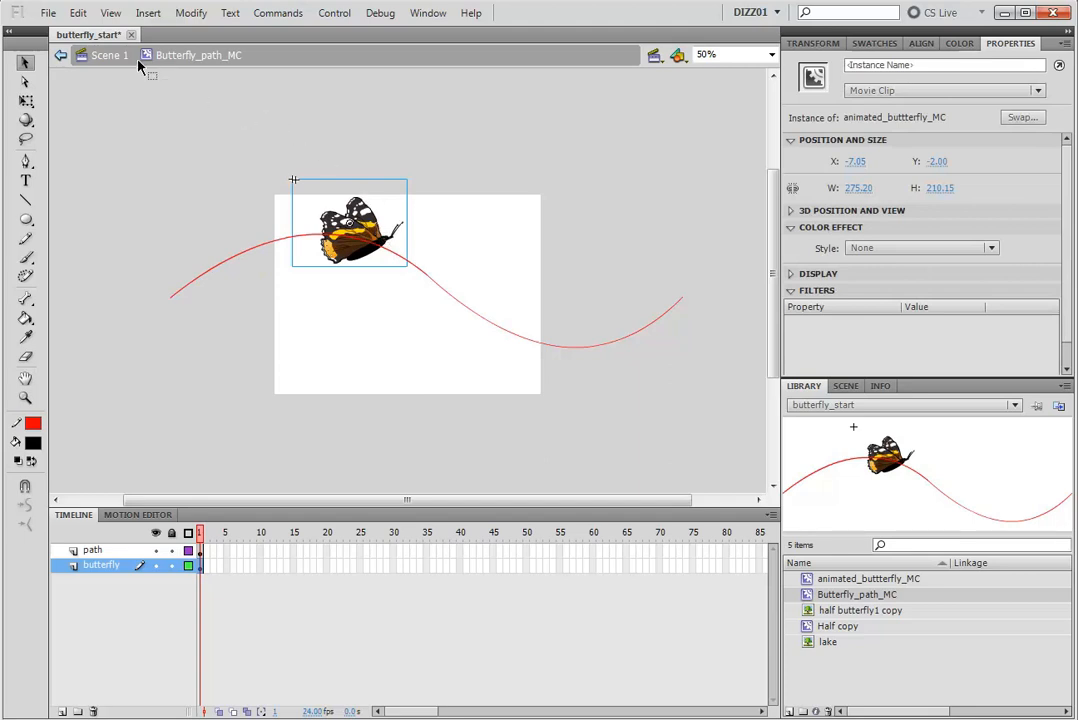
click(192, 13)
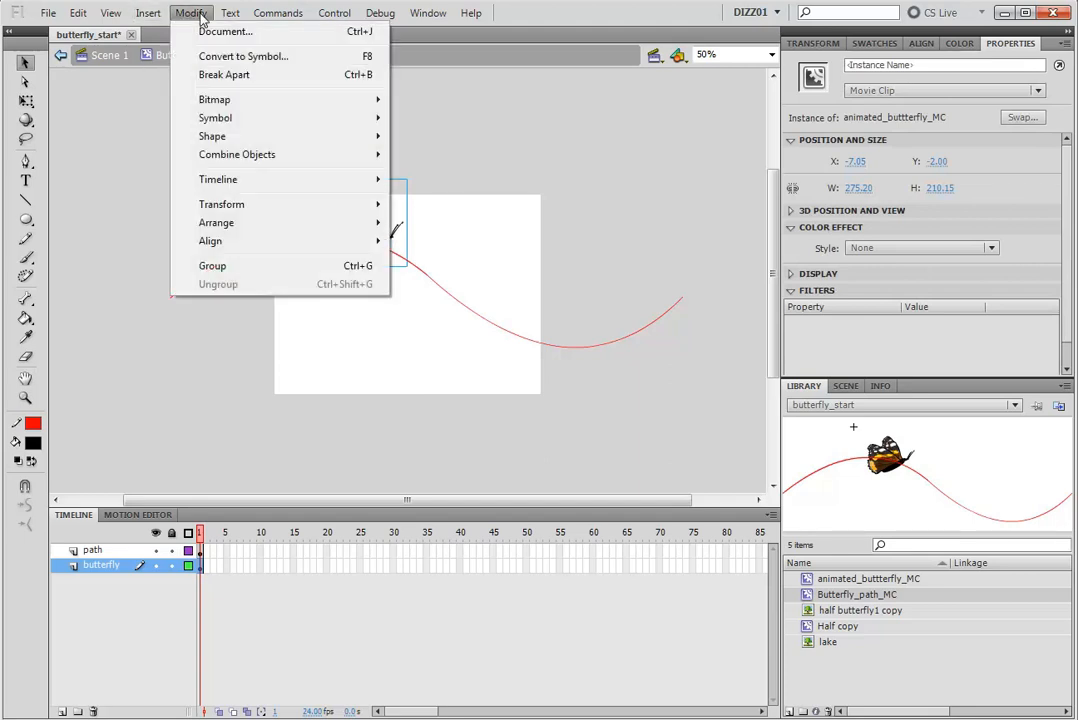
mouse_move(275, 208)
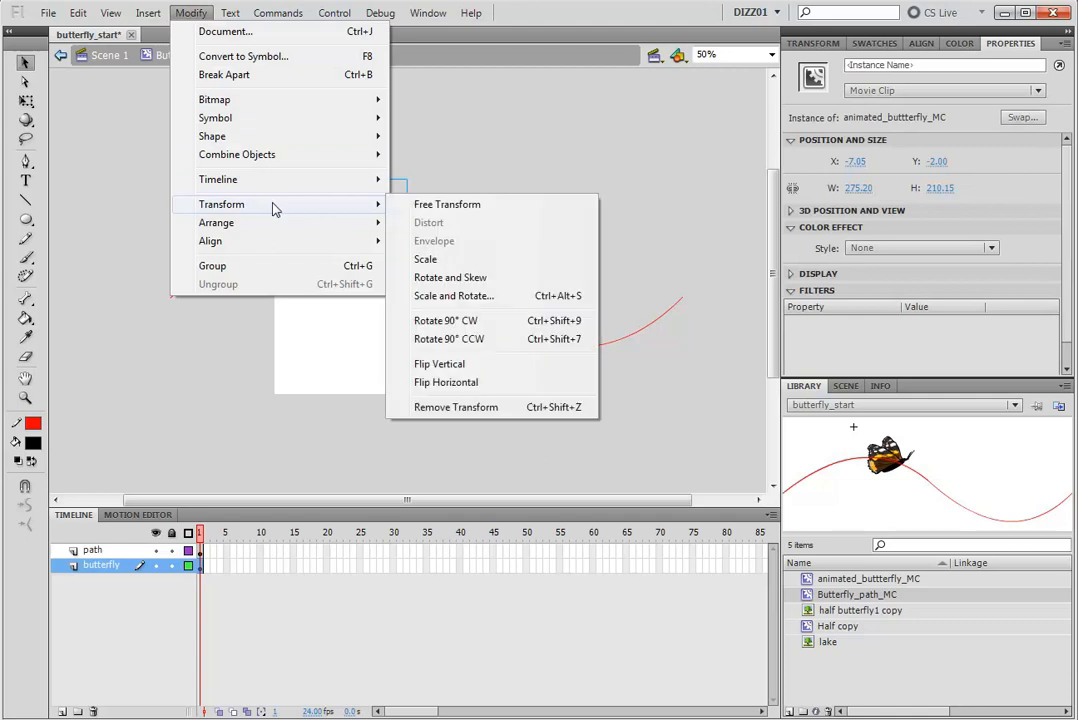
click(509, 389)
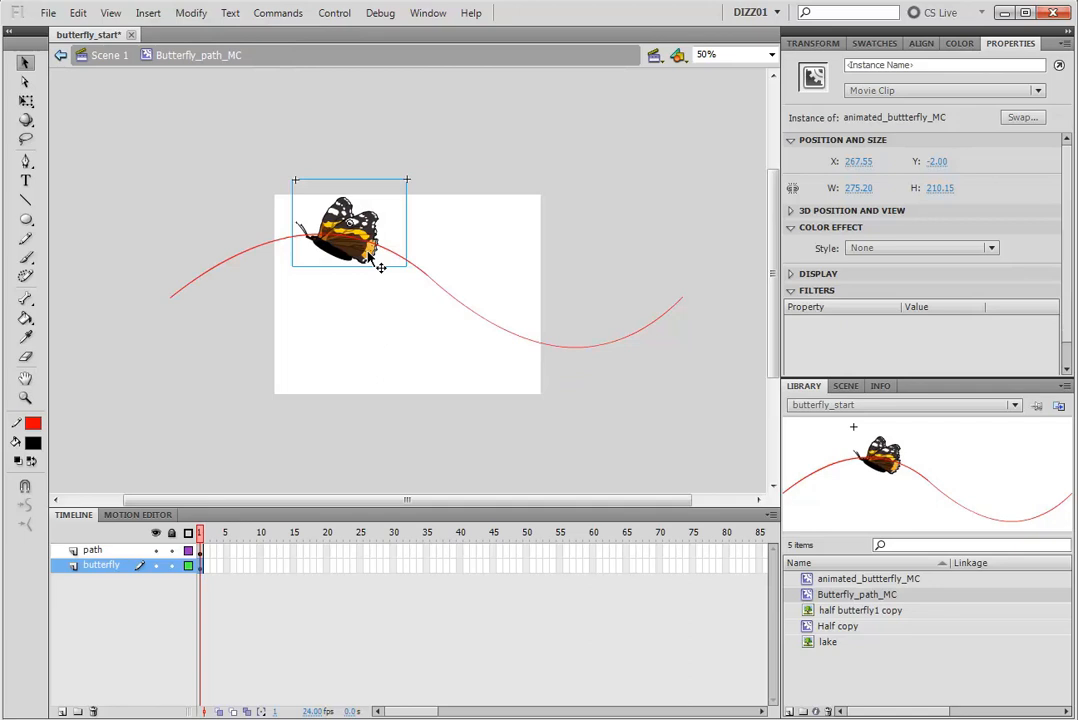
drag(380, 267, 719, 267)
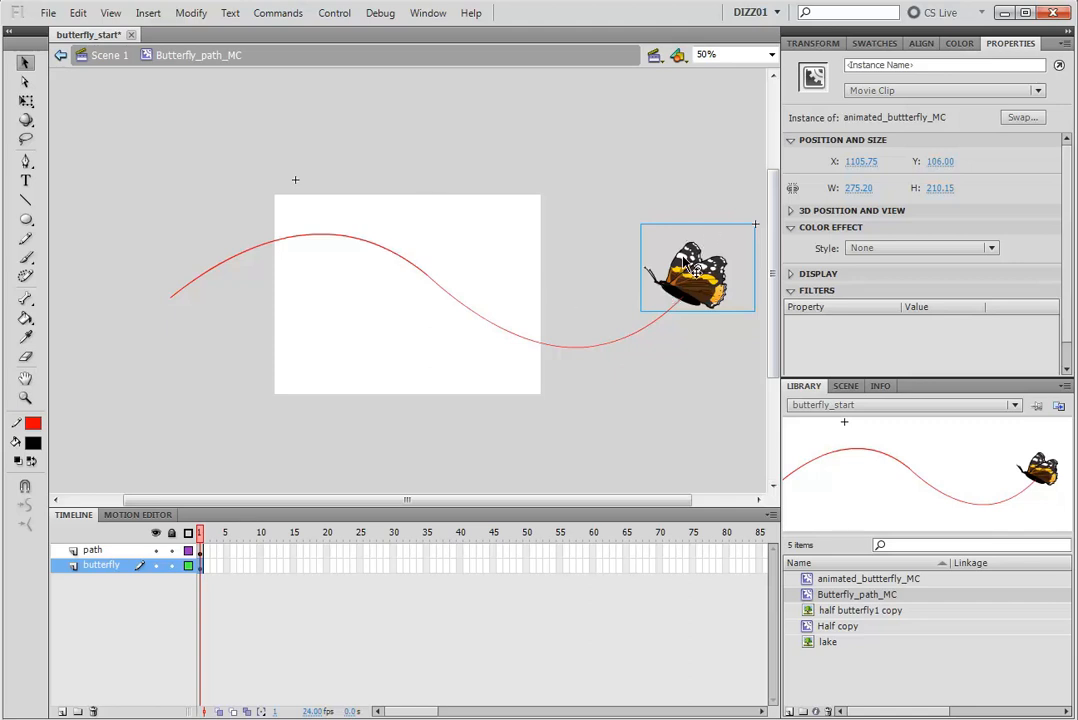
click(24, 105)
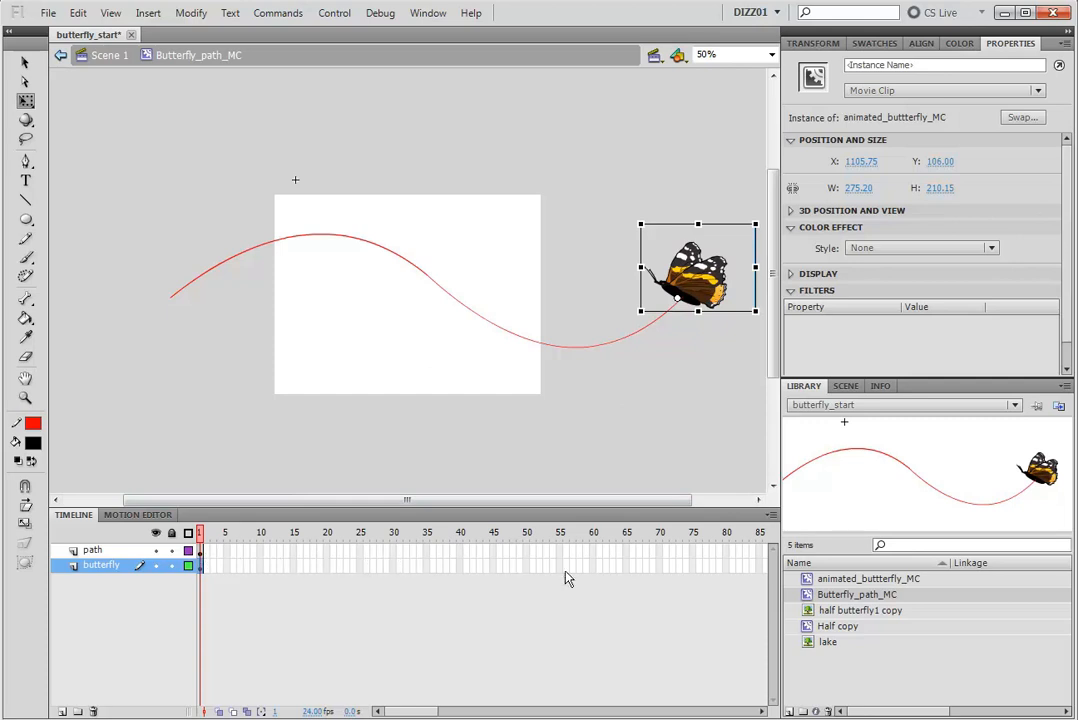
- Extend the path layer to frame 60 by inserting a frame, and return to frame 1
right_click(594, 550)
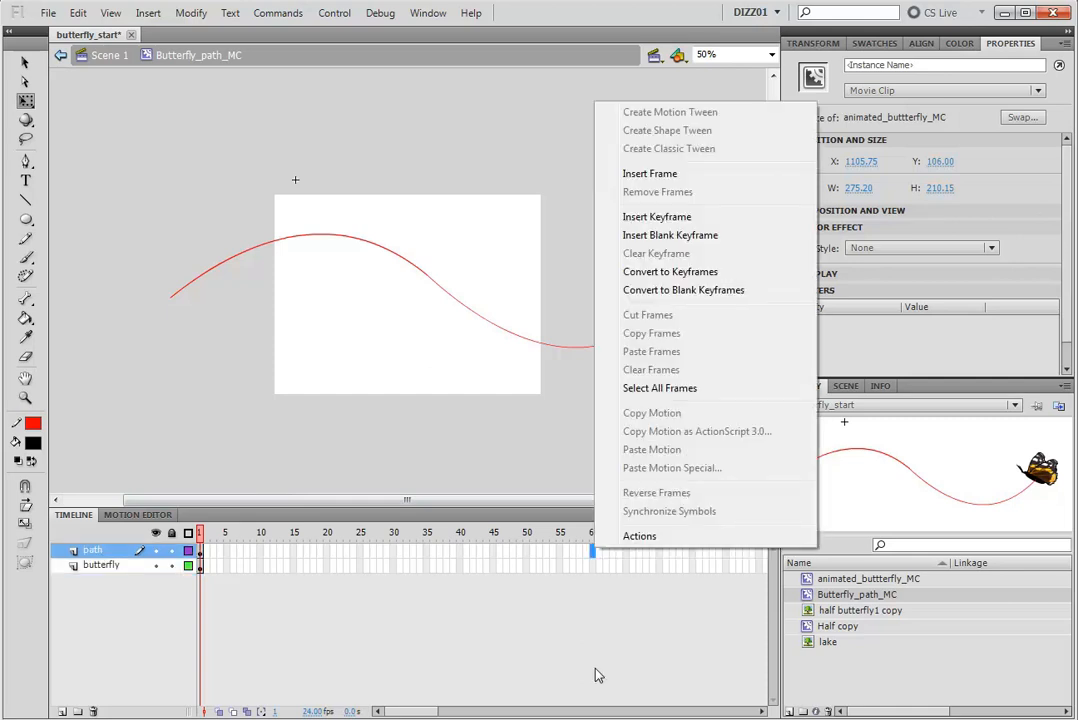
click(566, 602)
click(566, 602)
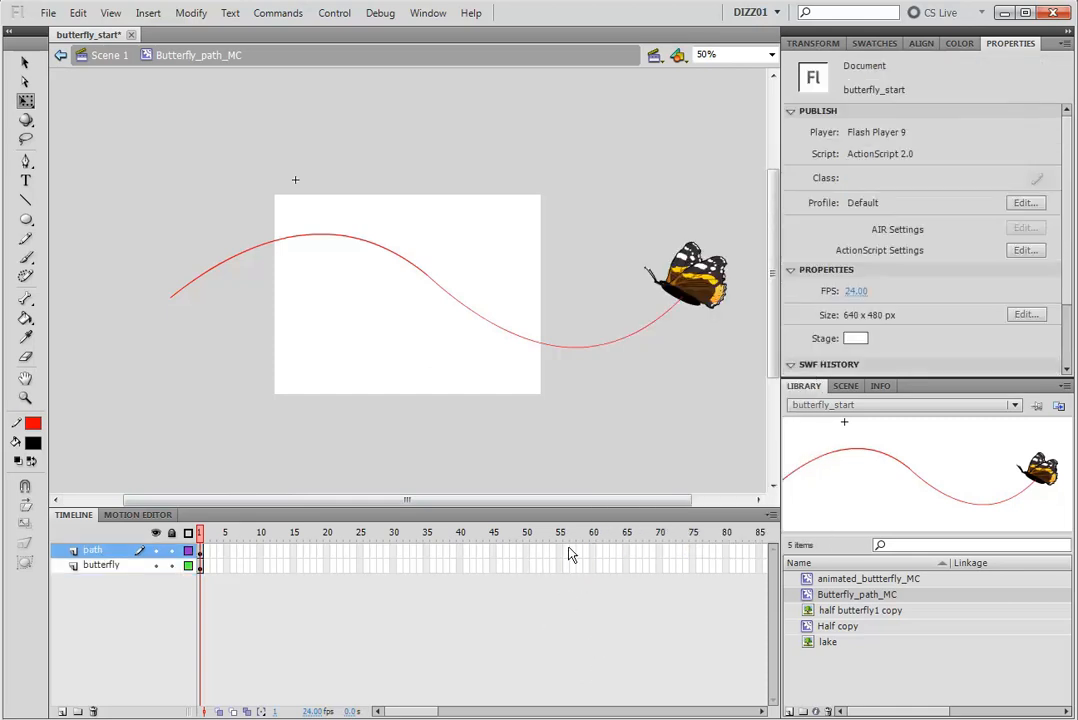
right_click(595, 553)
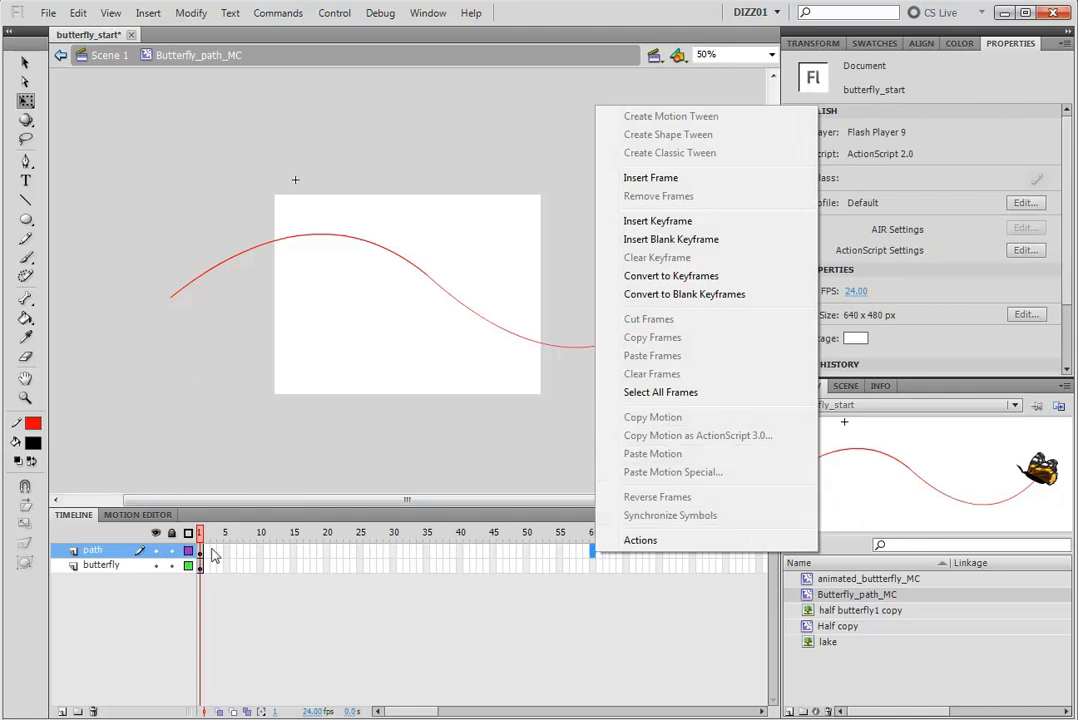
click(690, 187)
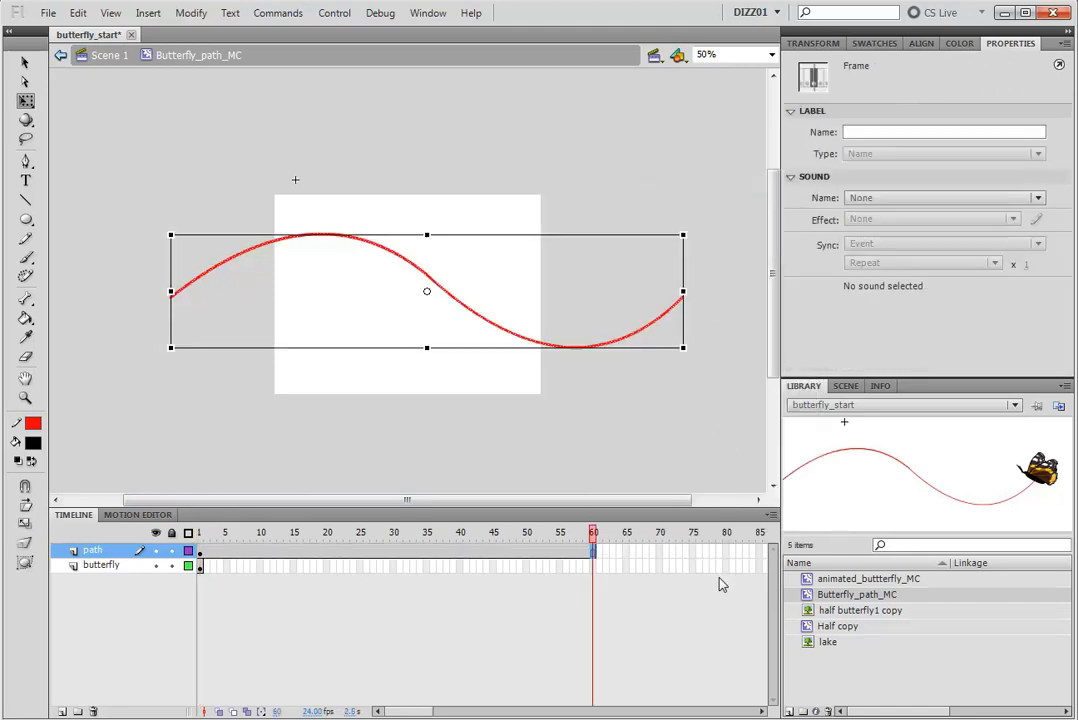
click(200, 556)
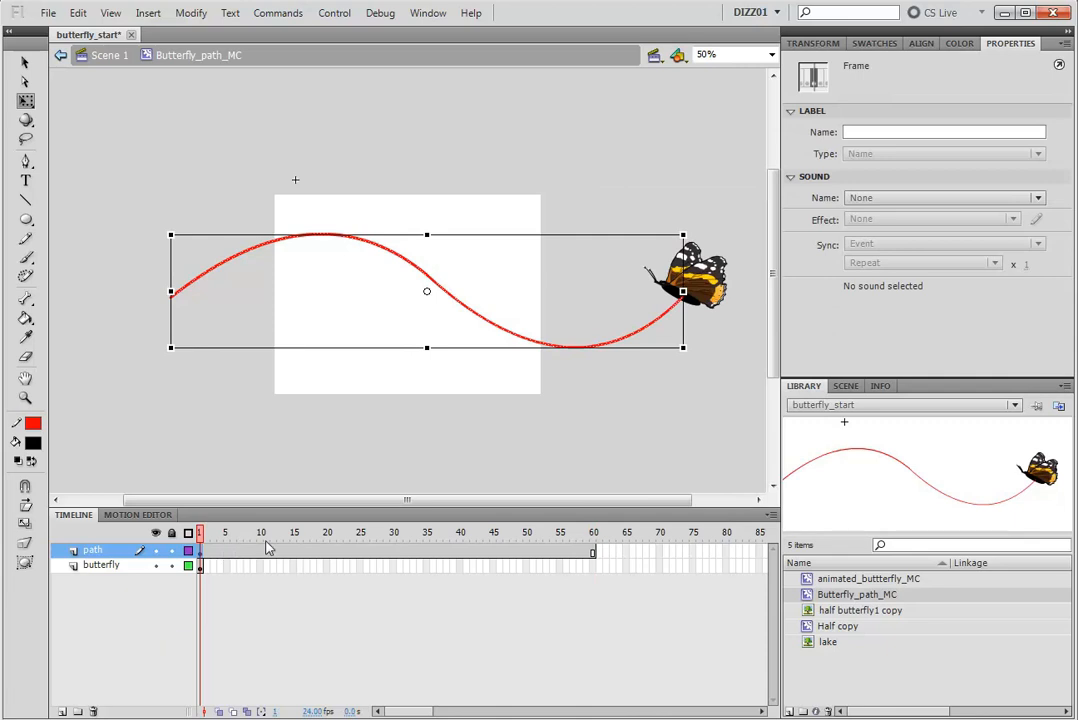
- Turn the path layer into a guide and nest the butterfly layer beneath it as a guided layer
right_click(97, 557)
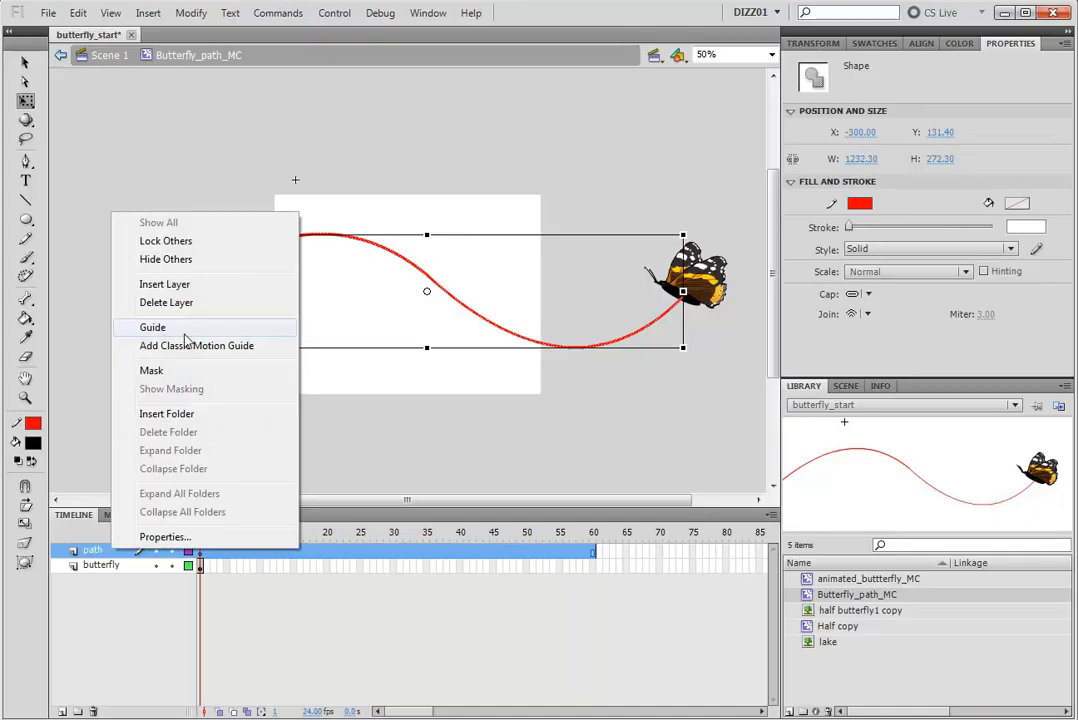
click(184, 334)
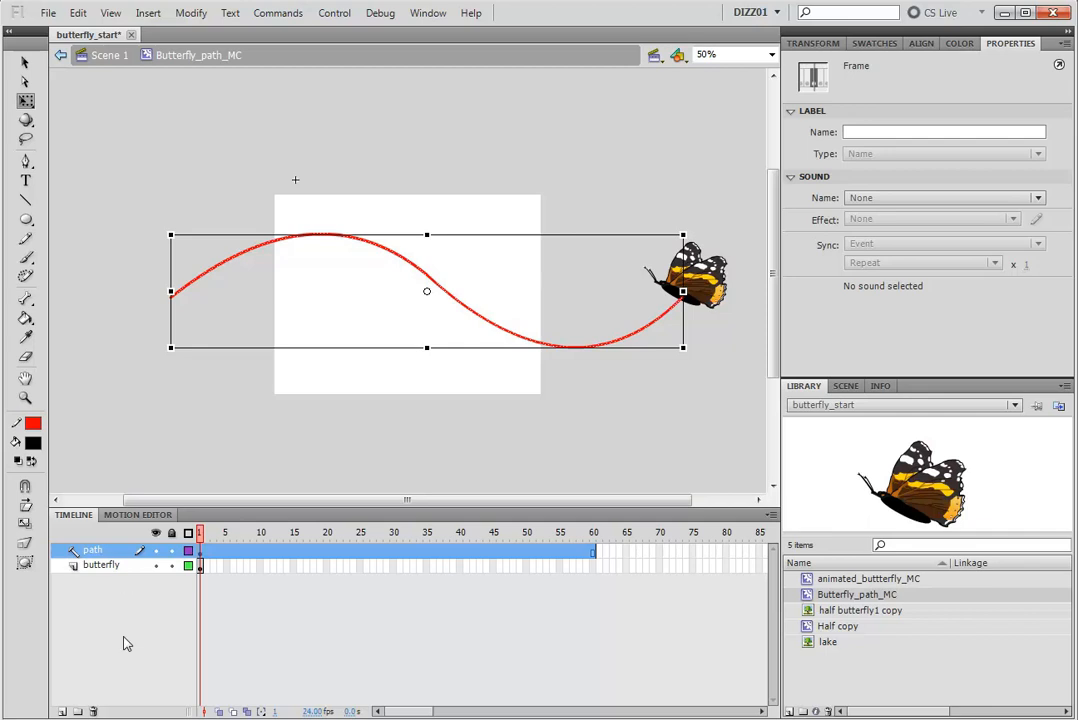
click(97, 566)
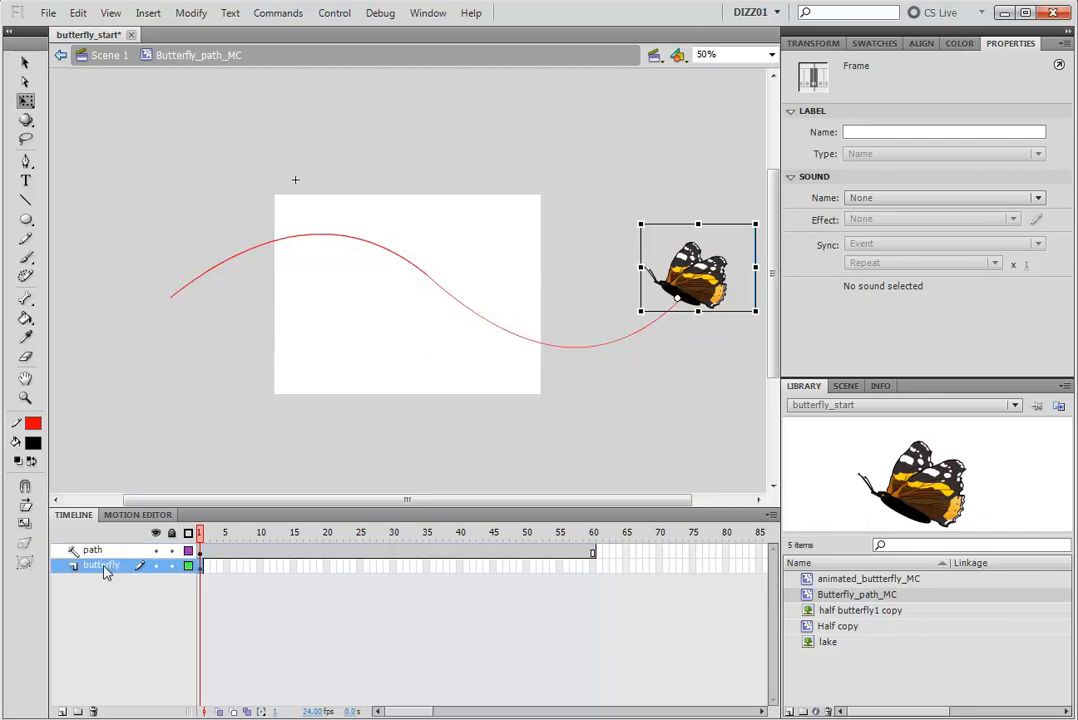
mouse_move(100, 564)
mouse_down()
mouse_move(113, 560)
mouse_move(120, 580)
mouse_move(132, 568)
mouse_move(138, 581)
mouse_move(141, 570)
mouse_move(118, 584)
mouse_move(131, 570)
mouse_up()
drag(133, 571, 106, 567)
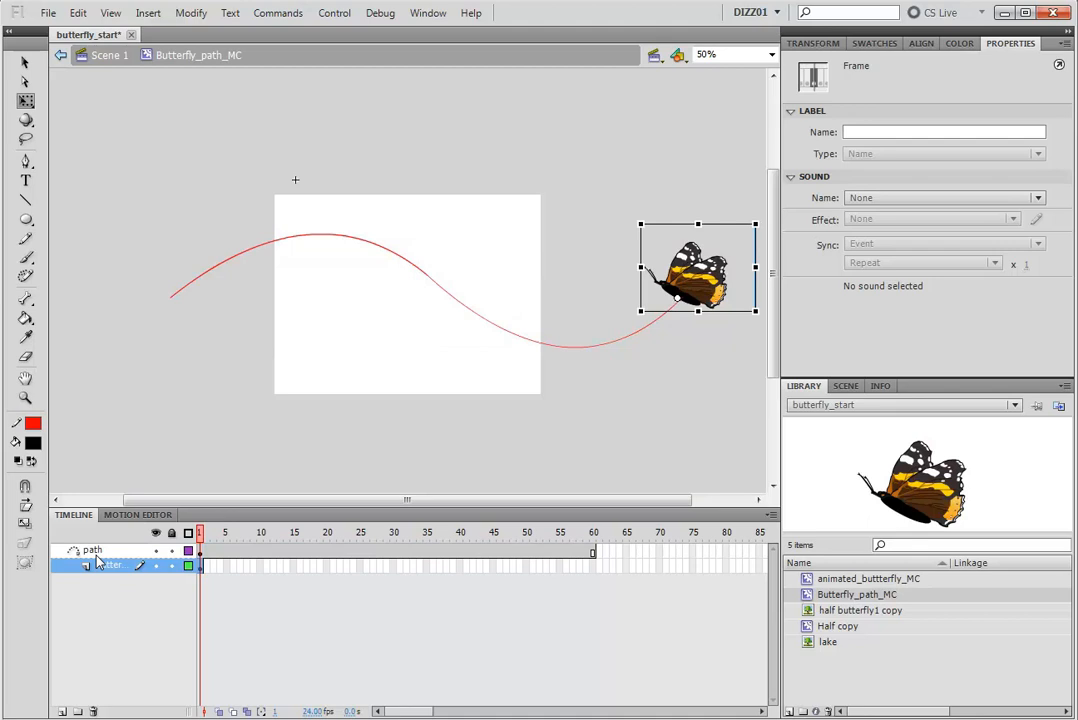
- Lock the path layer so the red guide line cannot be selected on the stage
click(172, 551)
click(296, 245)
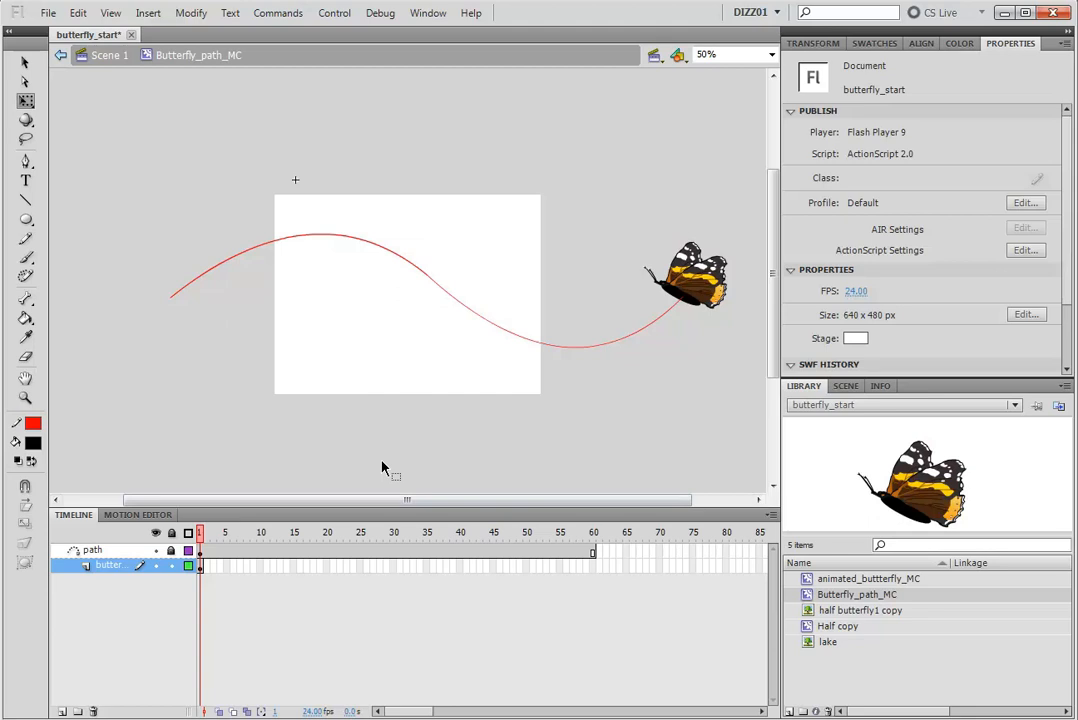
drag(243, 209, 400, 318)
- Insert a keyframe at frame 60 of the butterfly layer and move the butterfly to the left end of the path
click(707, 305)
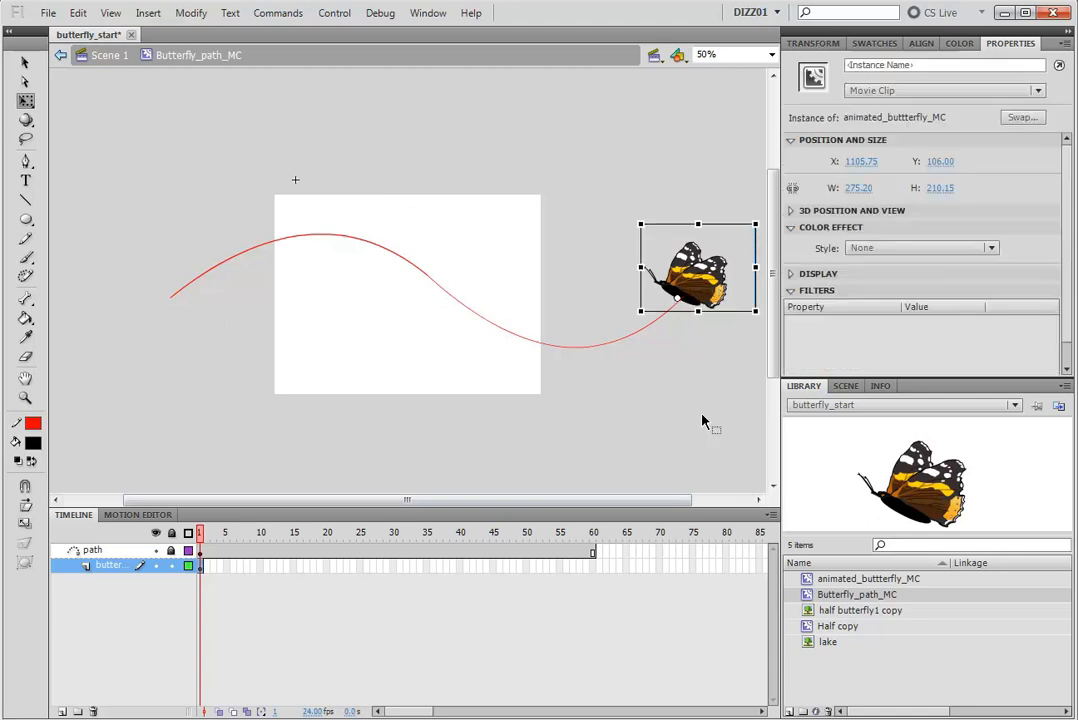
click(594, 566)
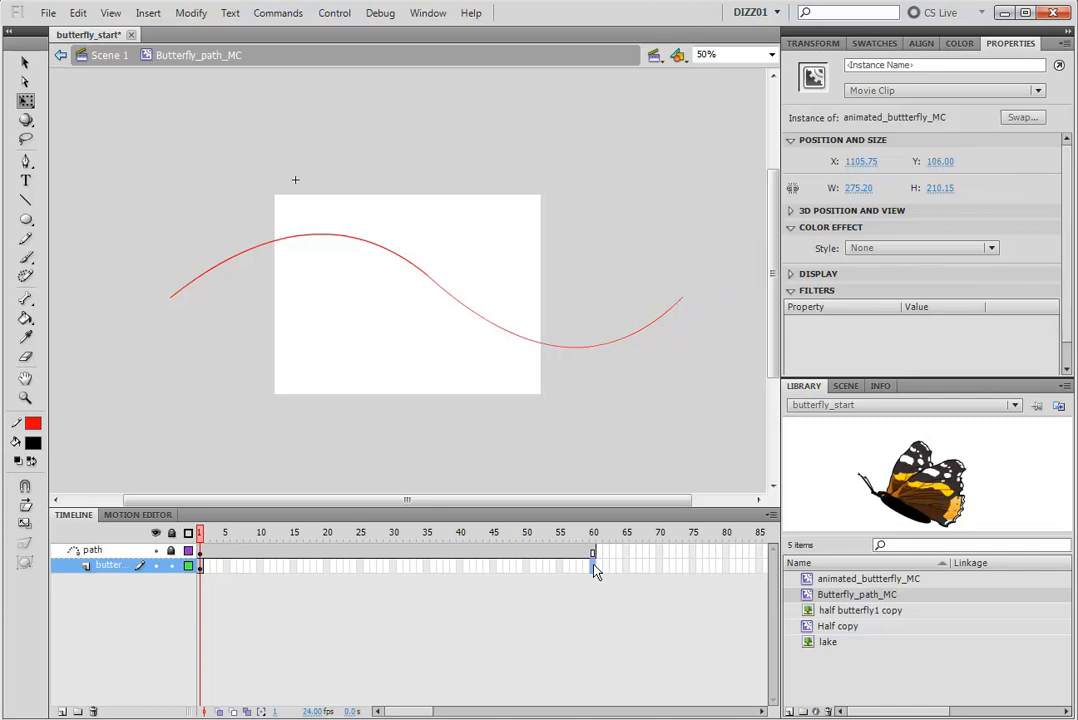
click(595, 568)
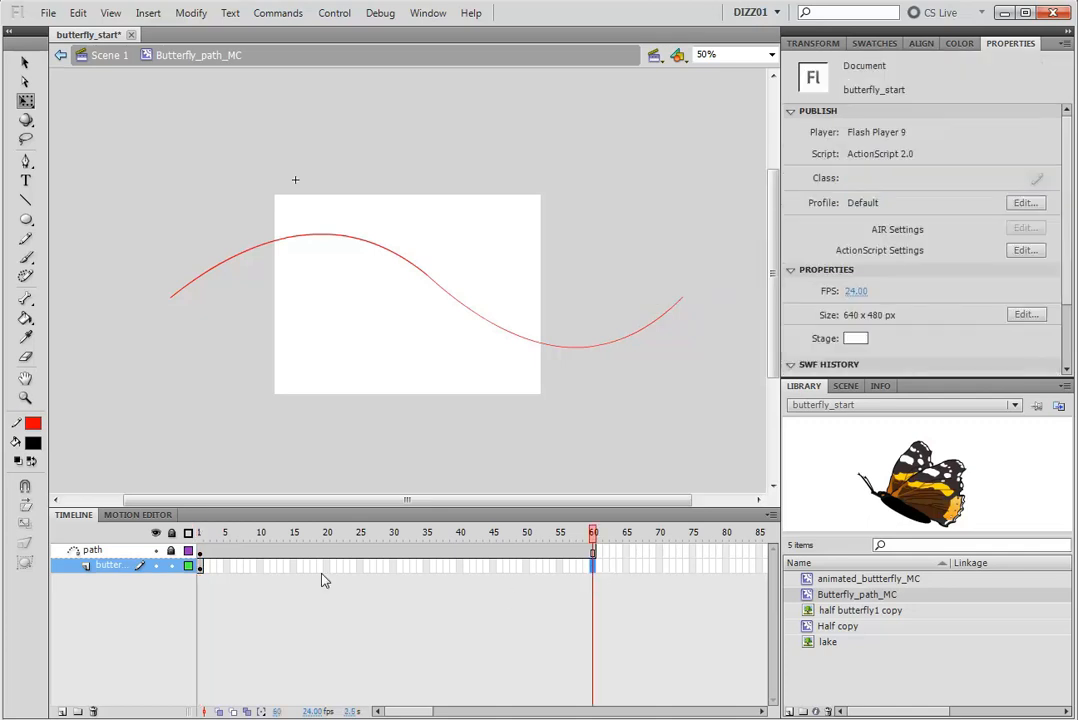
right_click(596, 570)
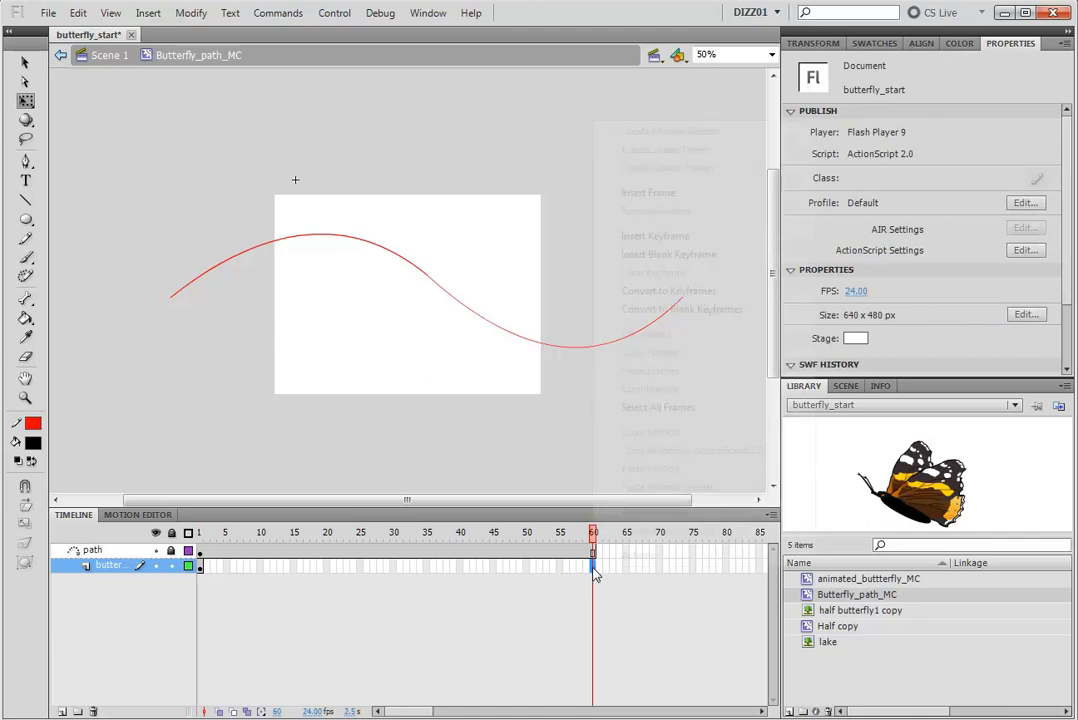
click(655, 236)
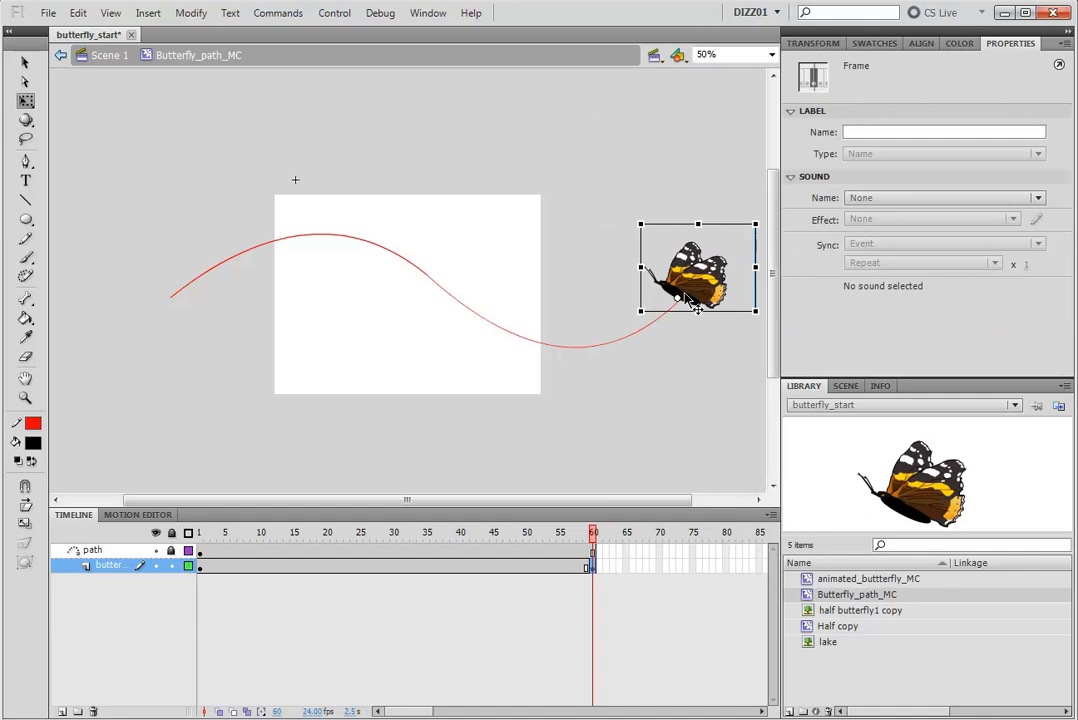
drag(708, 305, 197, 290)
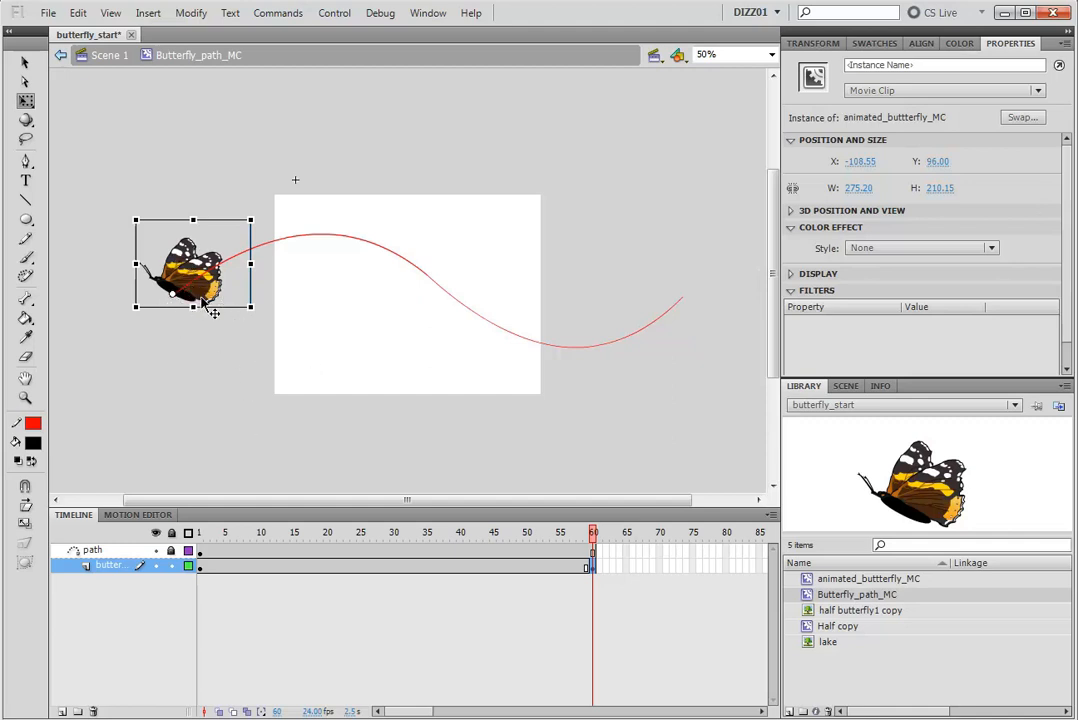
key(ctrl+z)
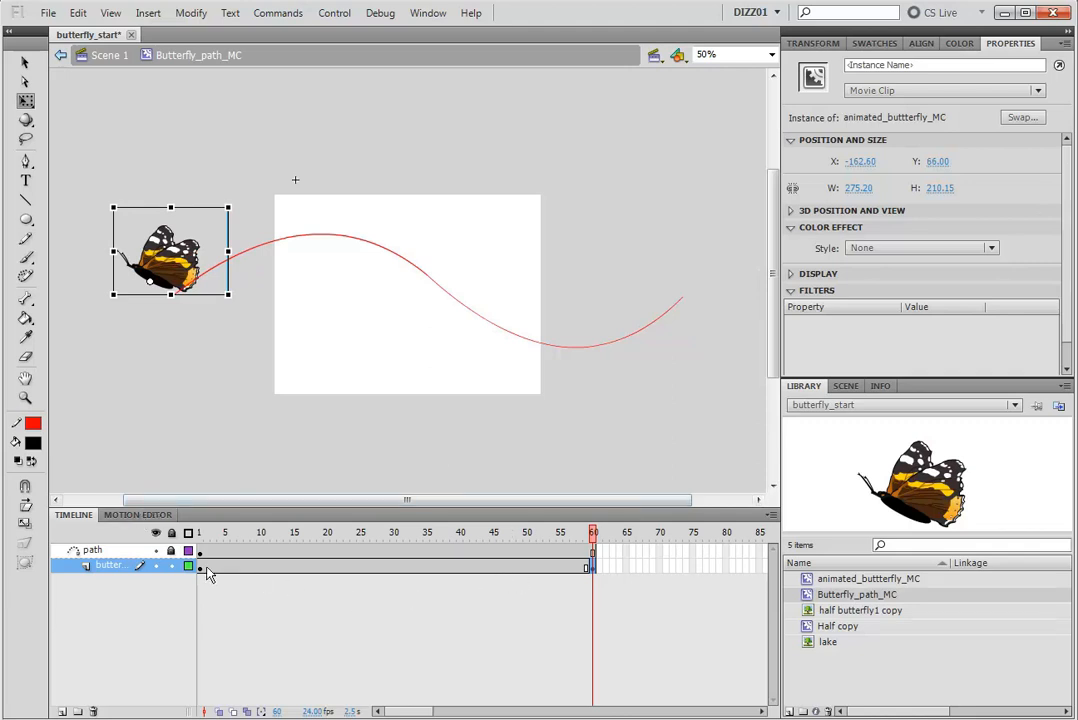
- Create a classic tween across the butterfly layer's frames and enable Orient to path
click(112, 571)
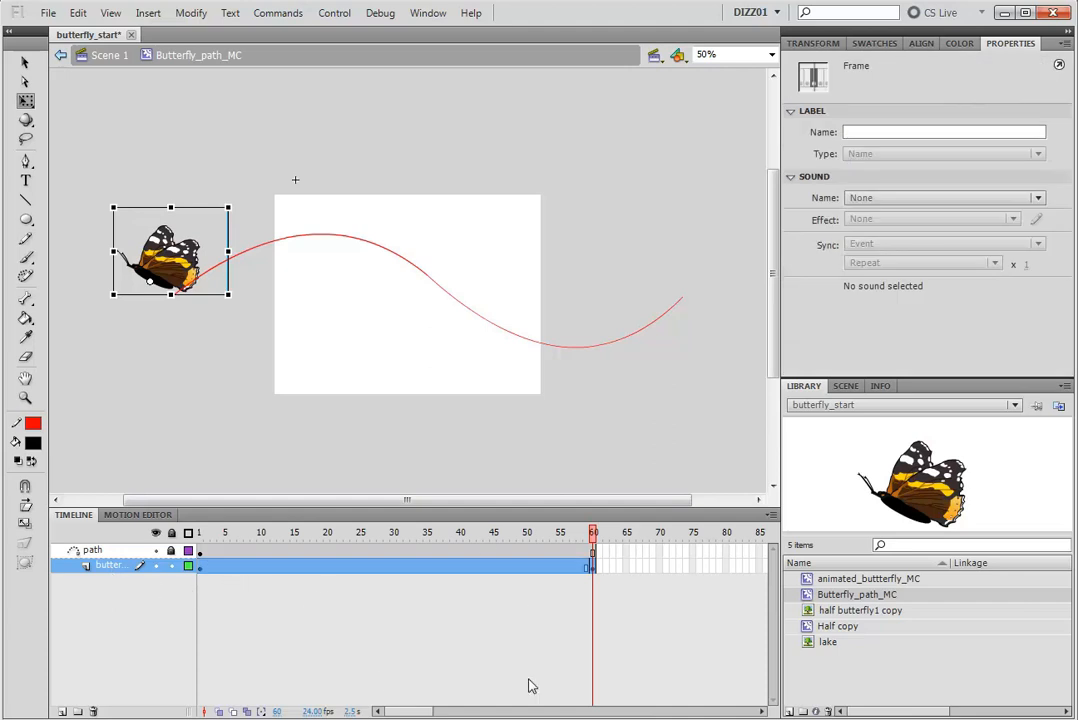
right_click(240, 578)
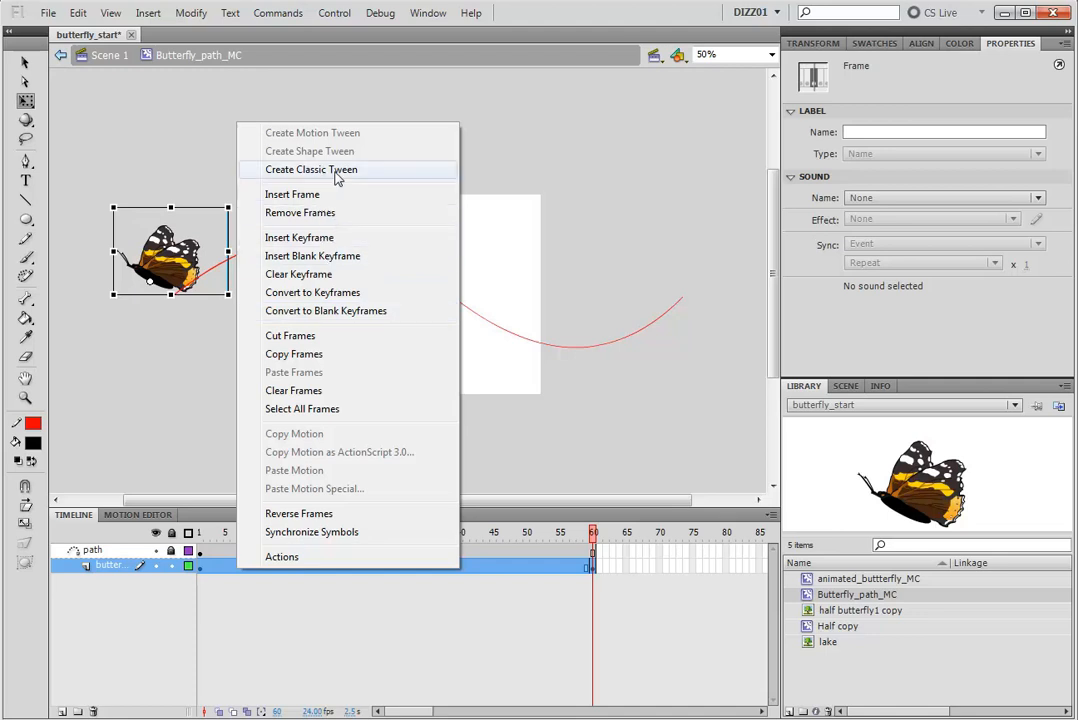
click(311, 169)
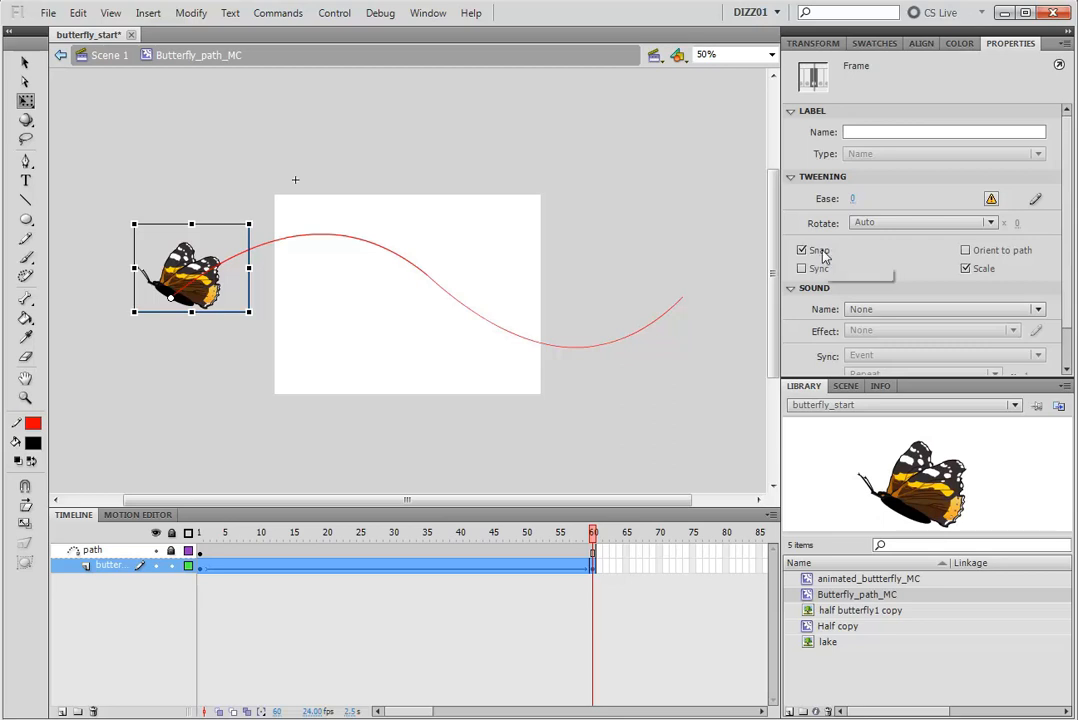
click(966, 251)
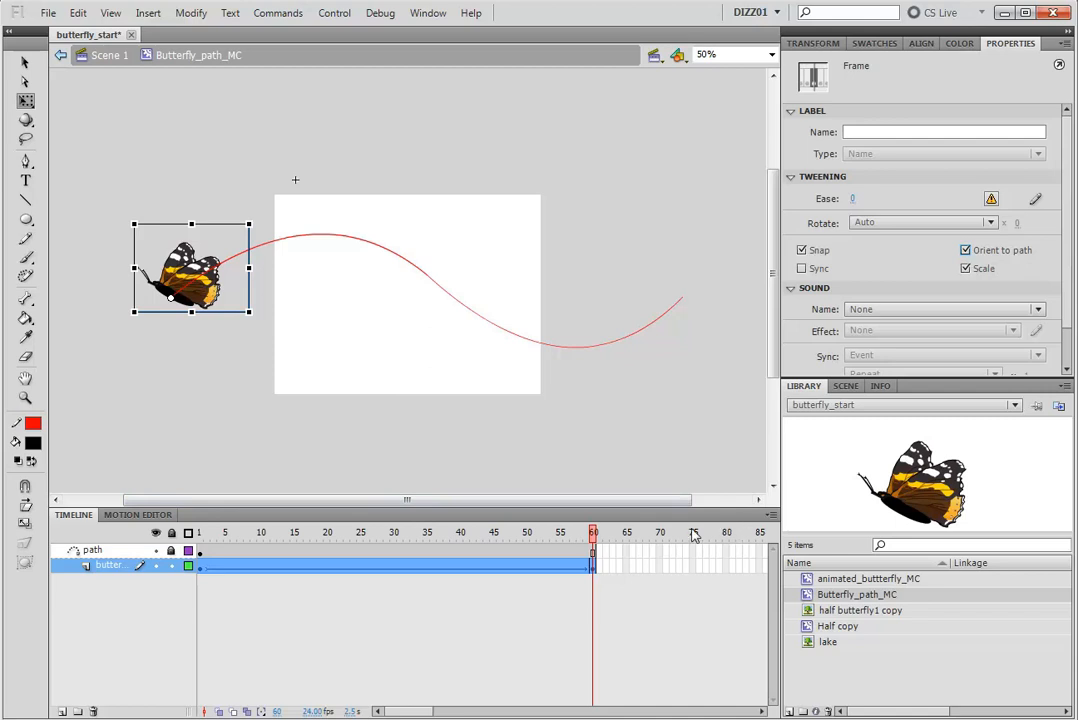
- Insert a keyframe at frame 30 of the butterfly layer and rotate the butterfly counterclockwise so its head points left along the path
drag(594, 535, 395, 613)
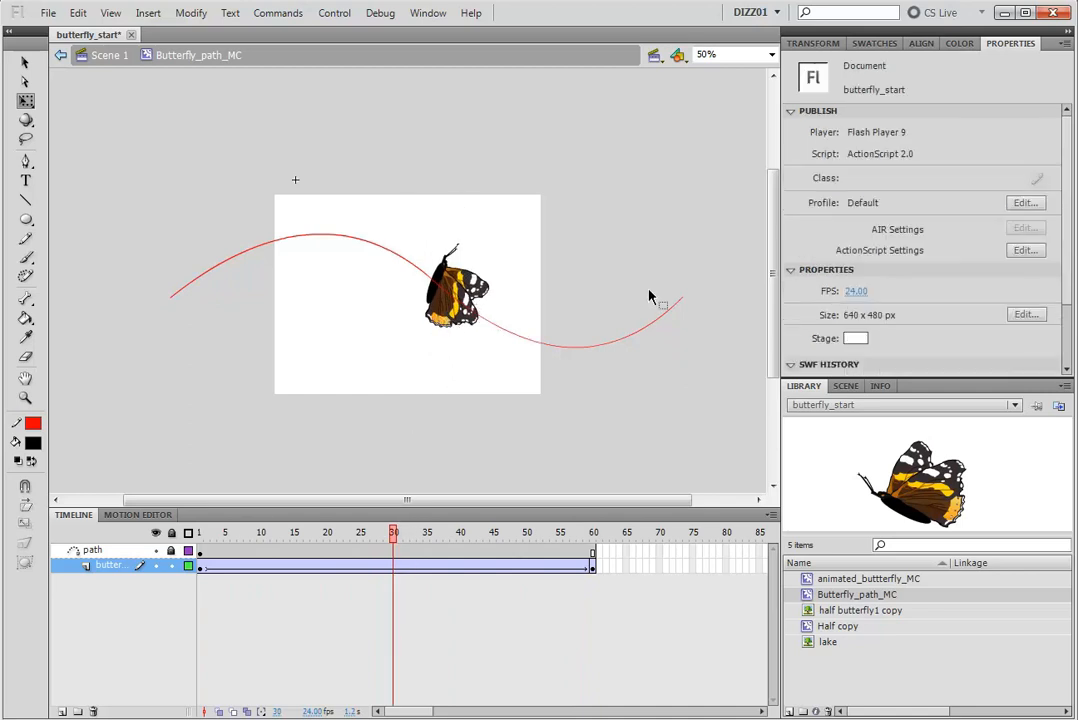
right_click(395, 570)
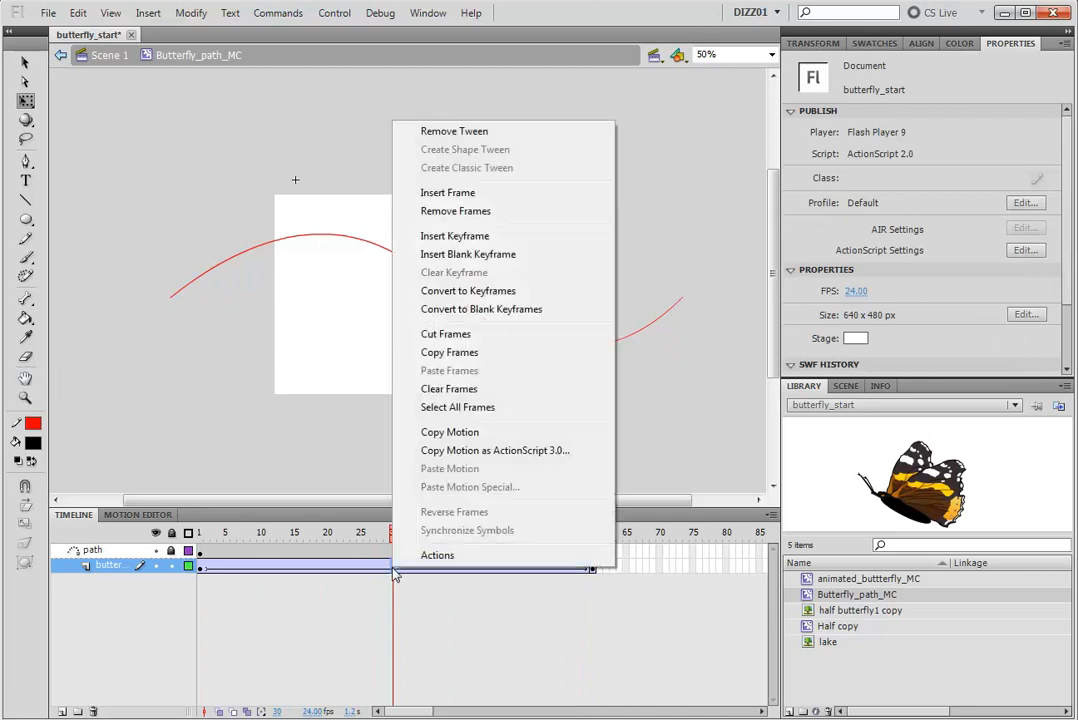
click(452, 236)
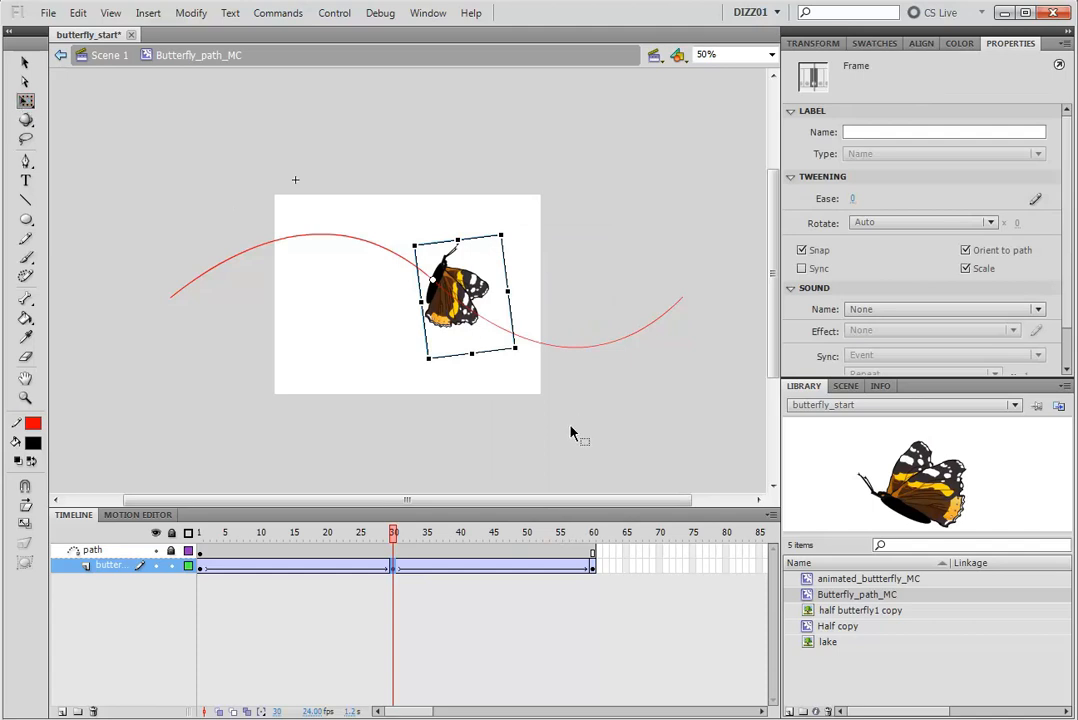
drag(519, 352, 527, 328)
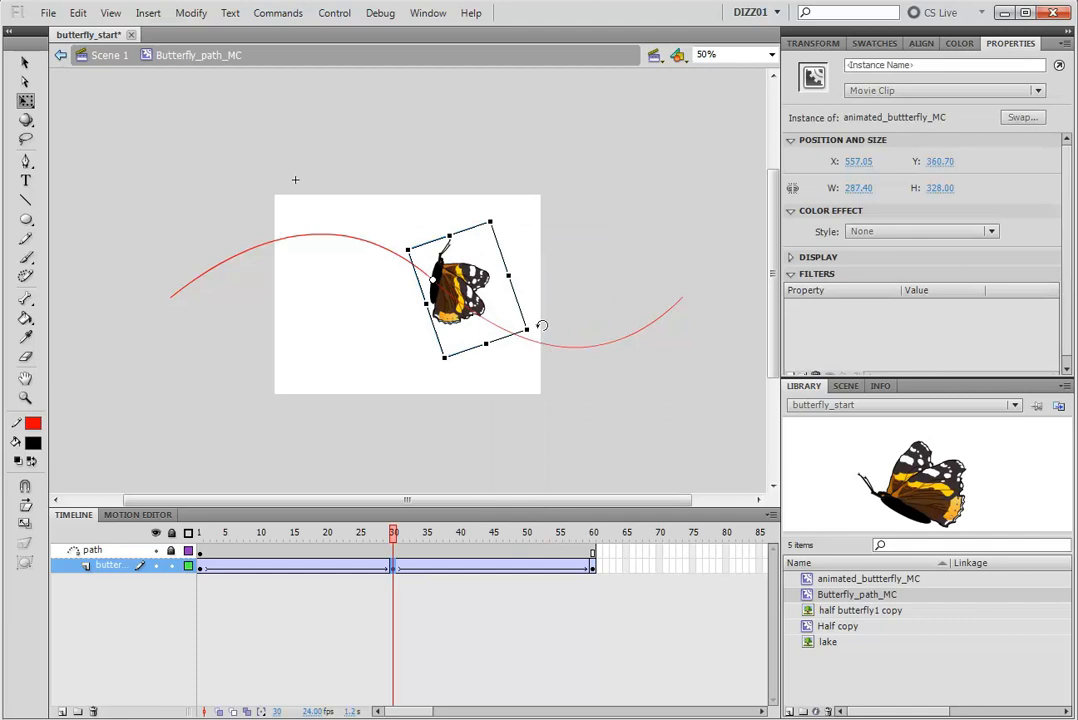
drag(544, 328, 523, 219)
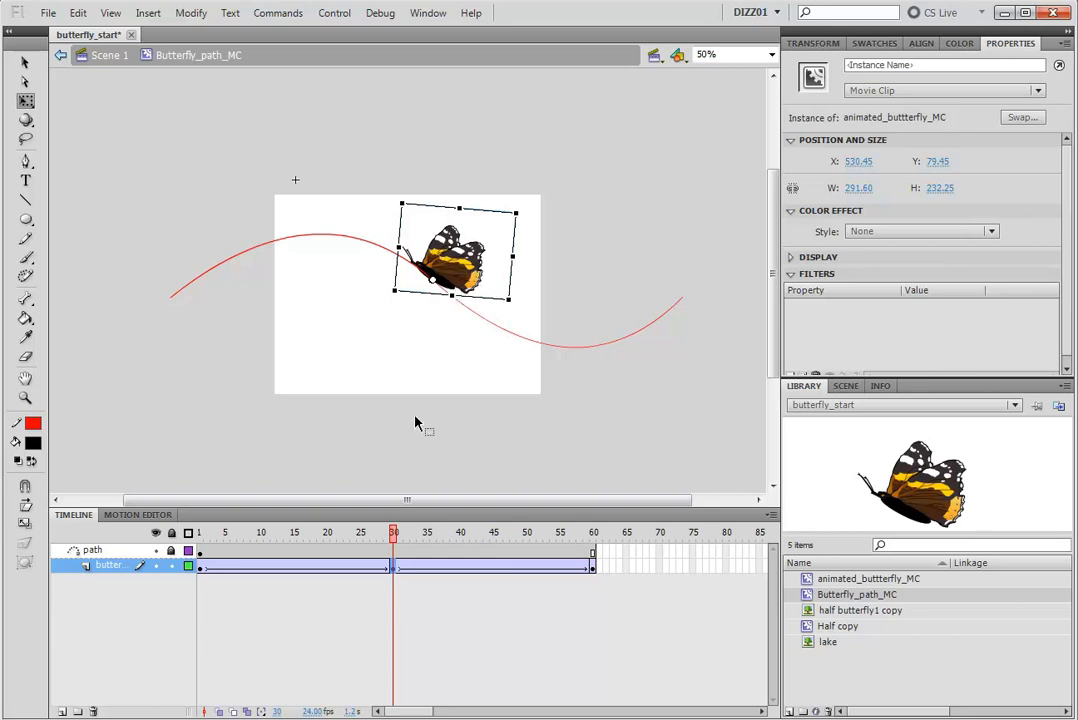
- Rotate the butterfly at frame 1 so its head points down along the path, and play the animation
drag(393, 537, 177, 508)
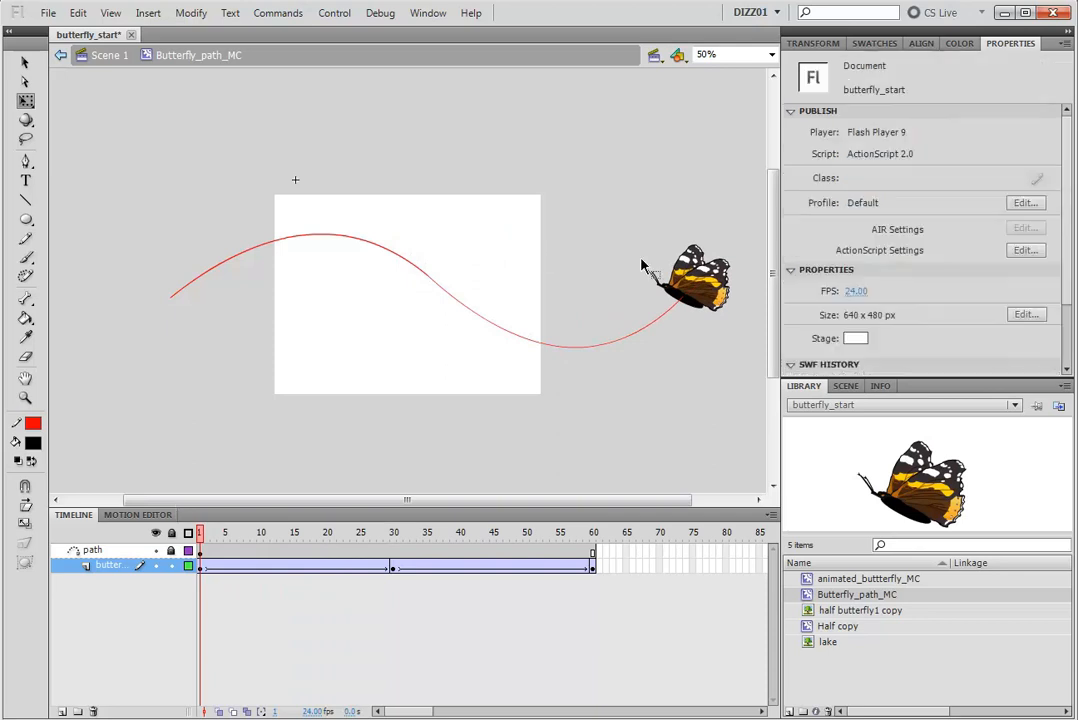
click(703, 288)
drag(761, 212, 650, 178)
drag(204, 538, 195, 588)
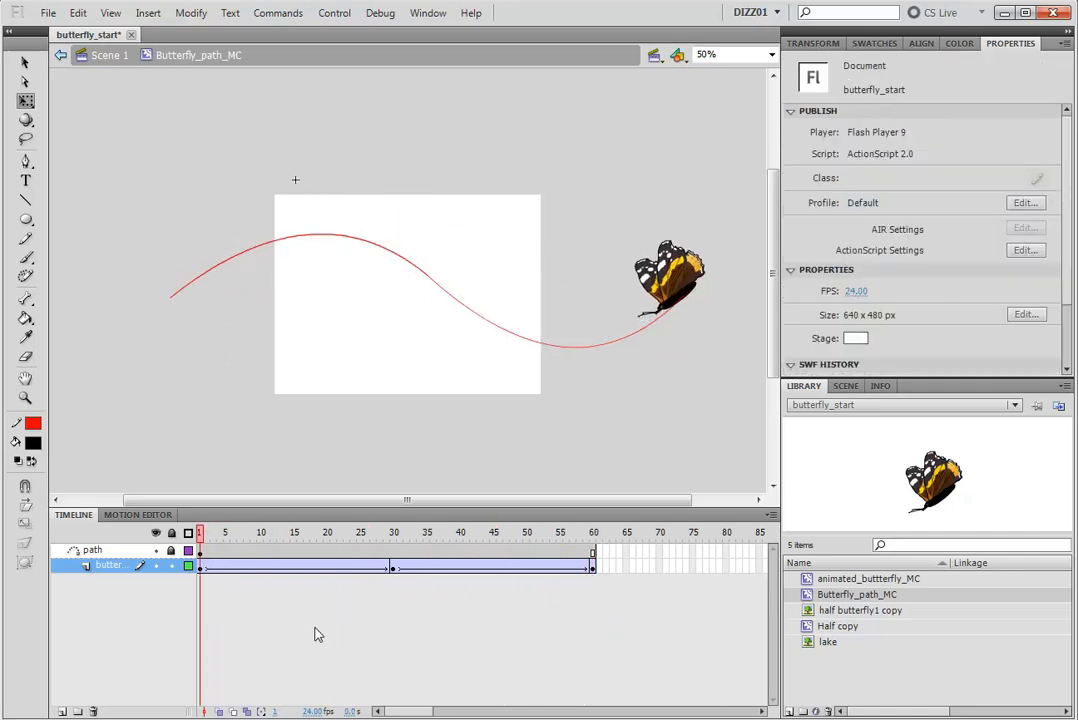
key(Return)
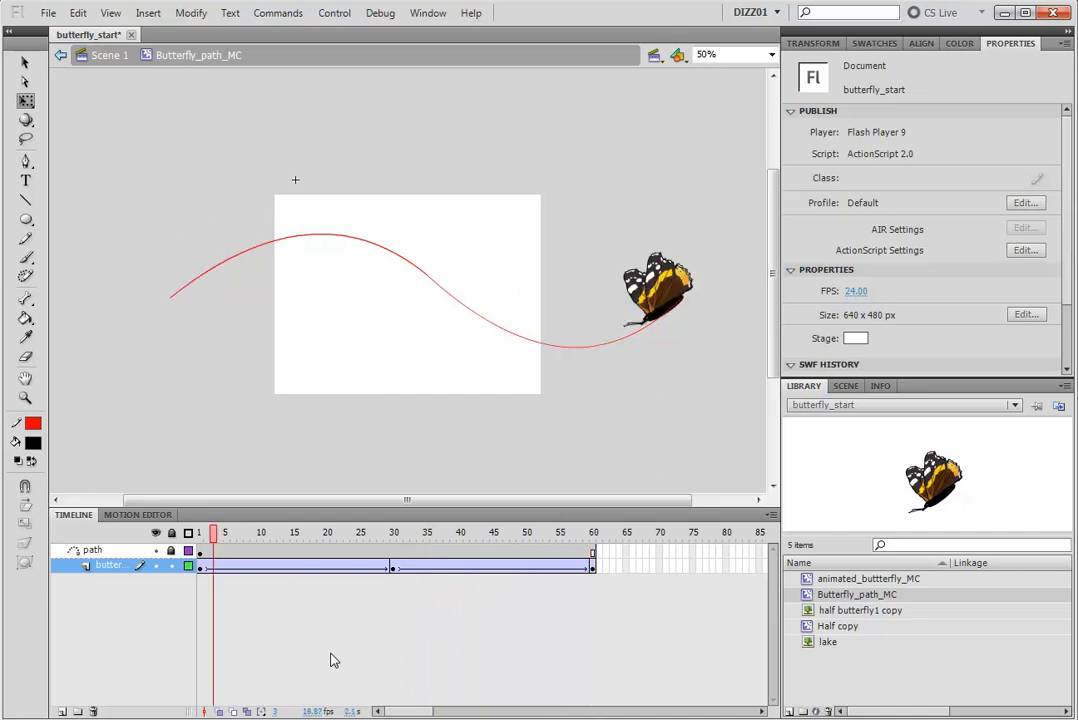
- Stop the playback, test the Butterfly_path_MC animation as a scene, close the preview and return to Scene 1
key(Return)
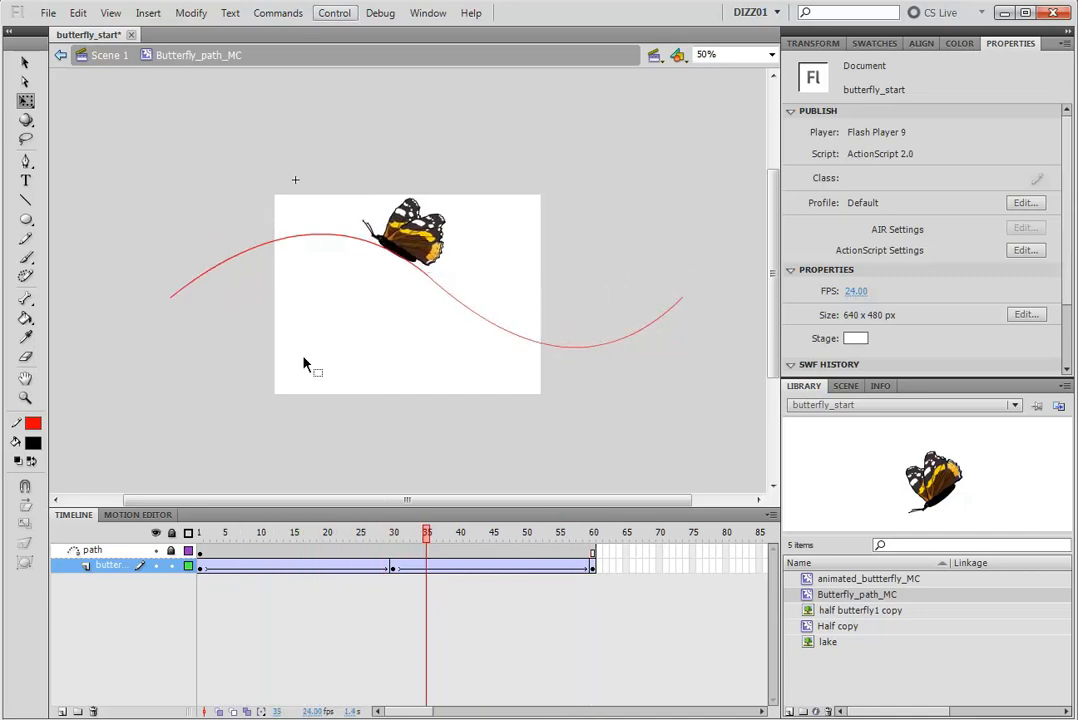
click(334, 17)
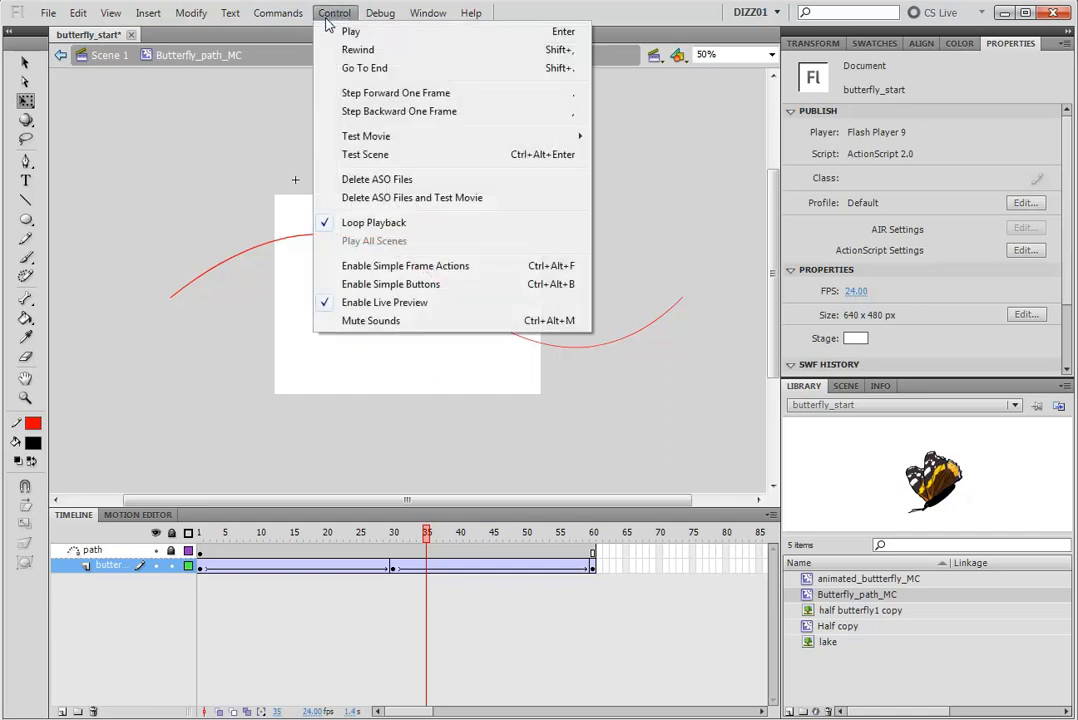
click(366, 155)
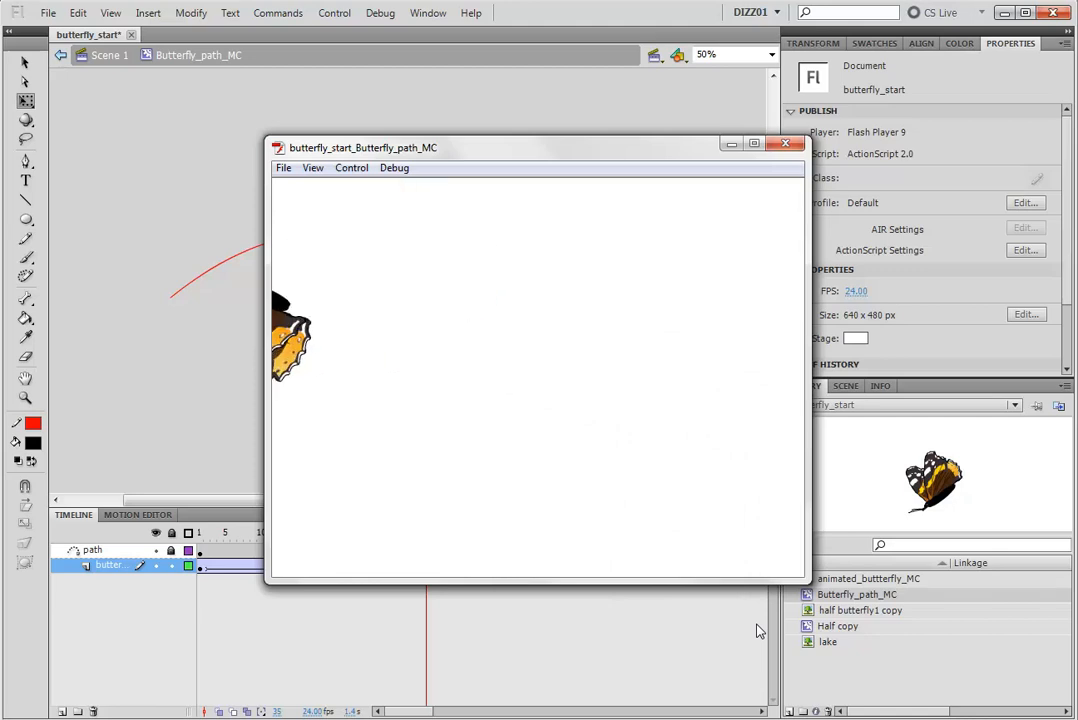
click(786, 144)
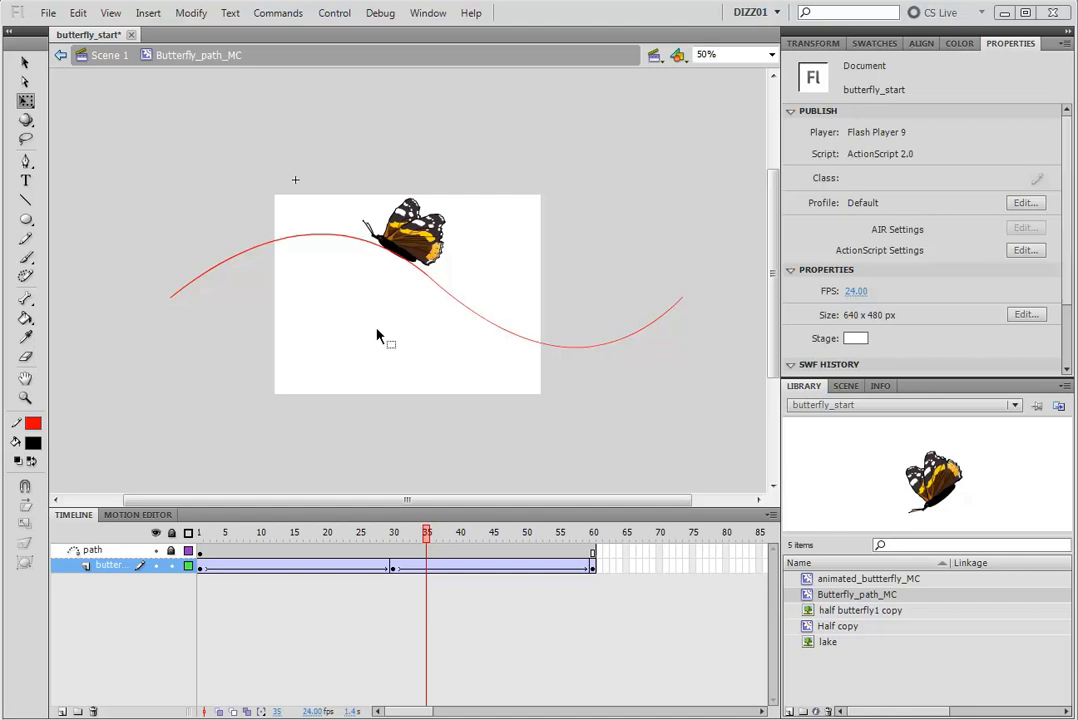
click(106, 56)
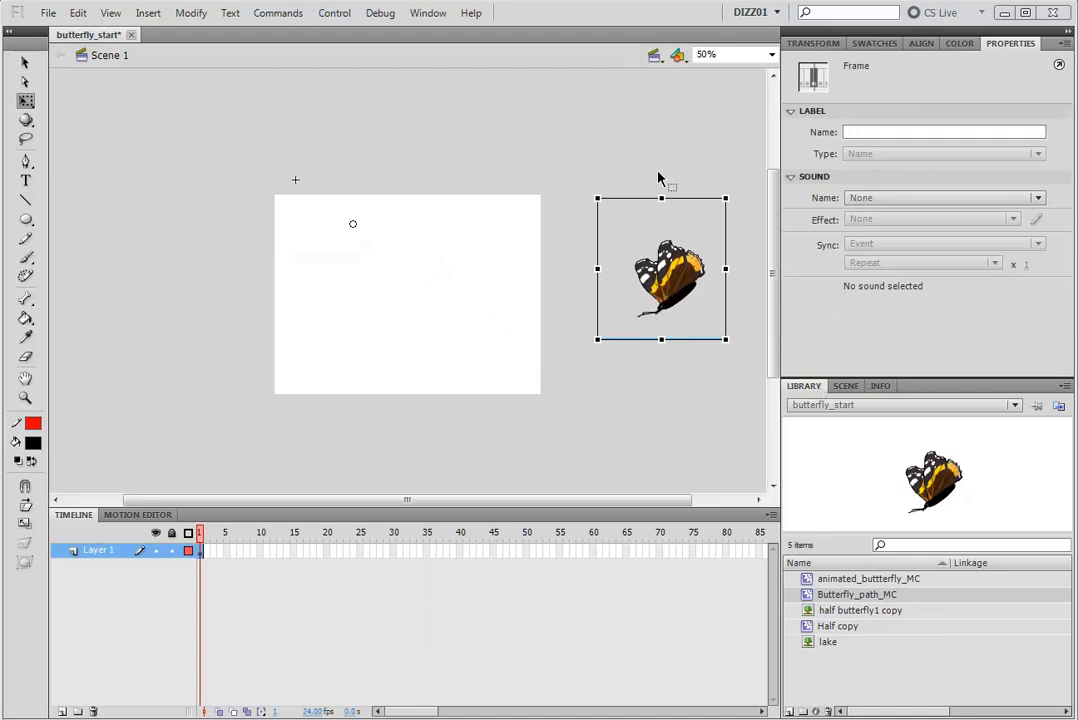
click(426, 14)
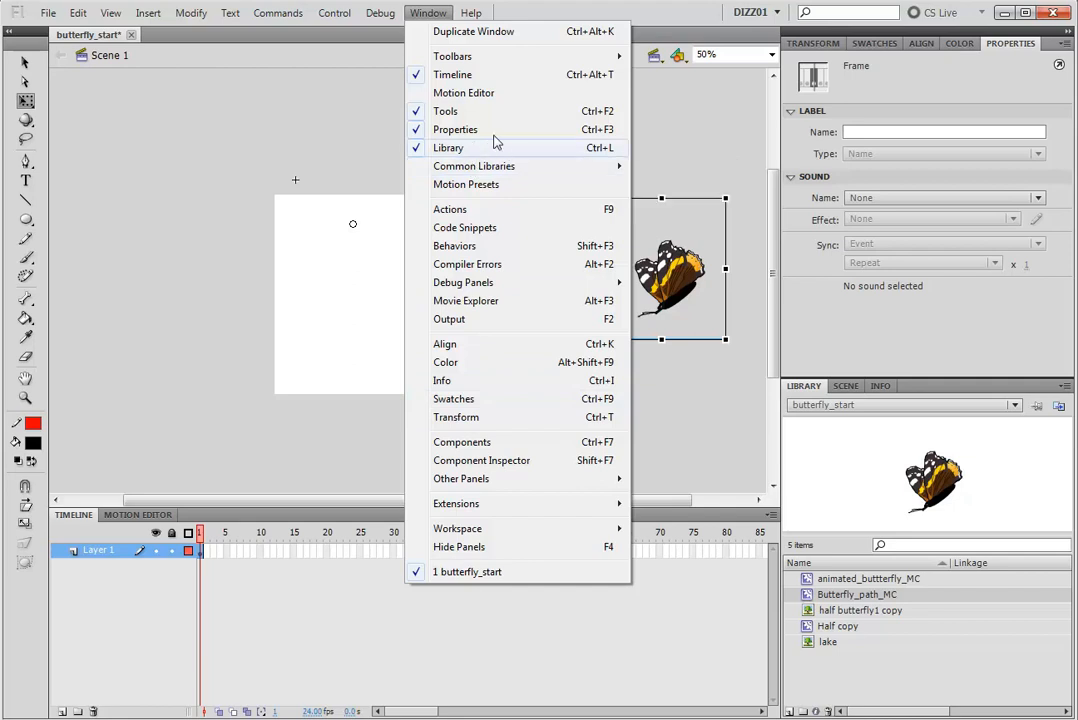
click(413, 14)
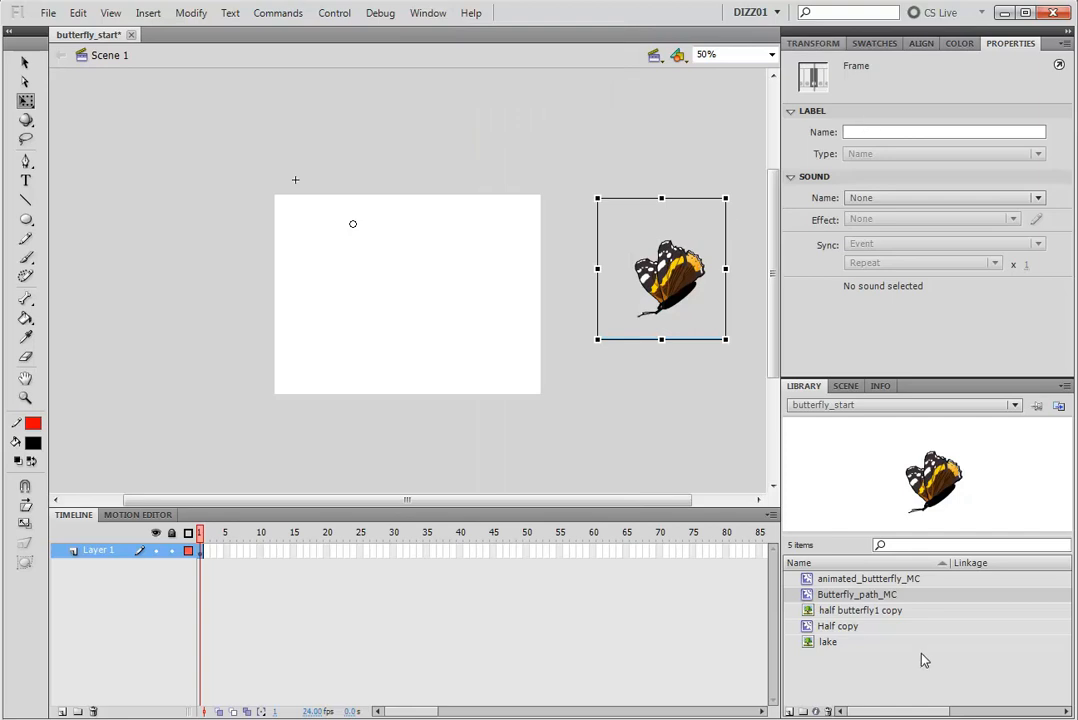
click(427, 13)
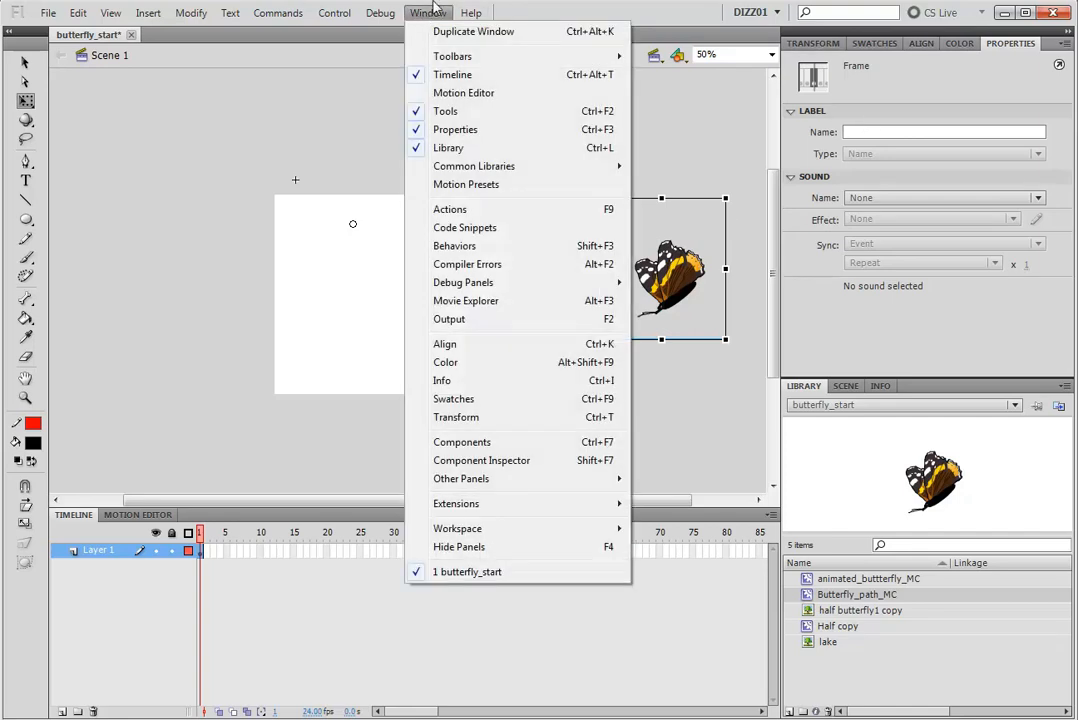
click(427, 13)
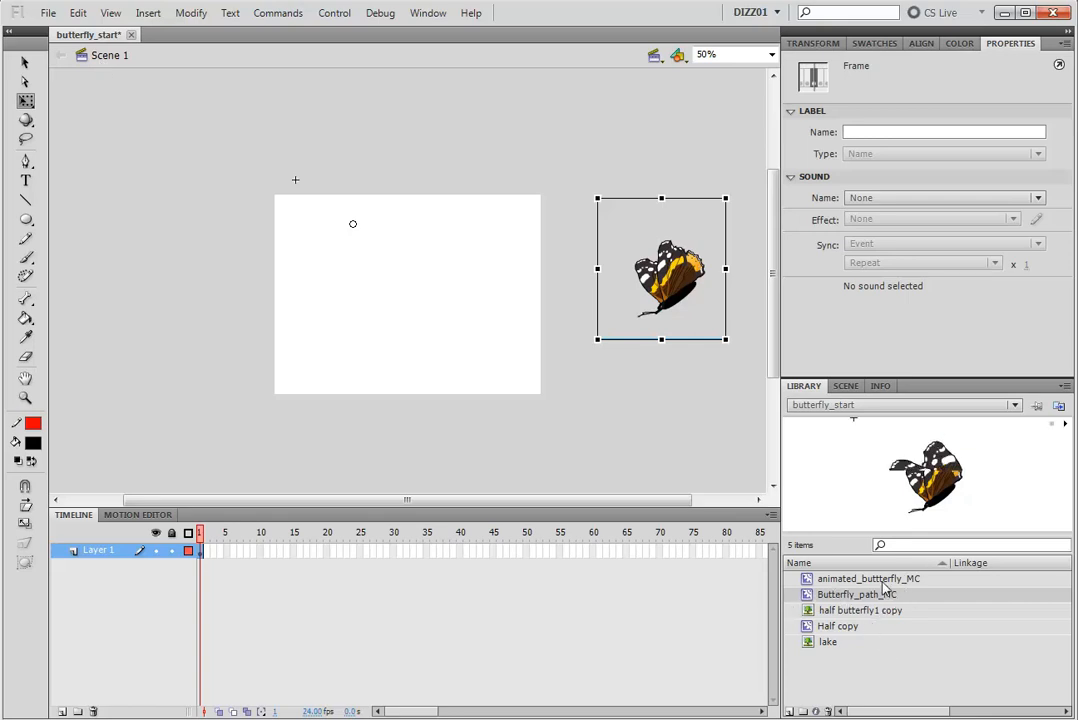
- Place an instance of animated_buttterfly_MC from the library on the left side of the white stage
click(840, 579)
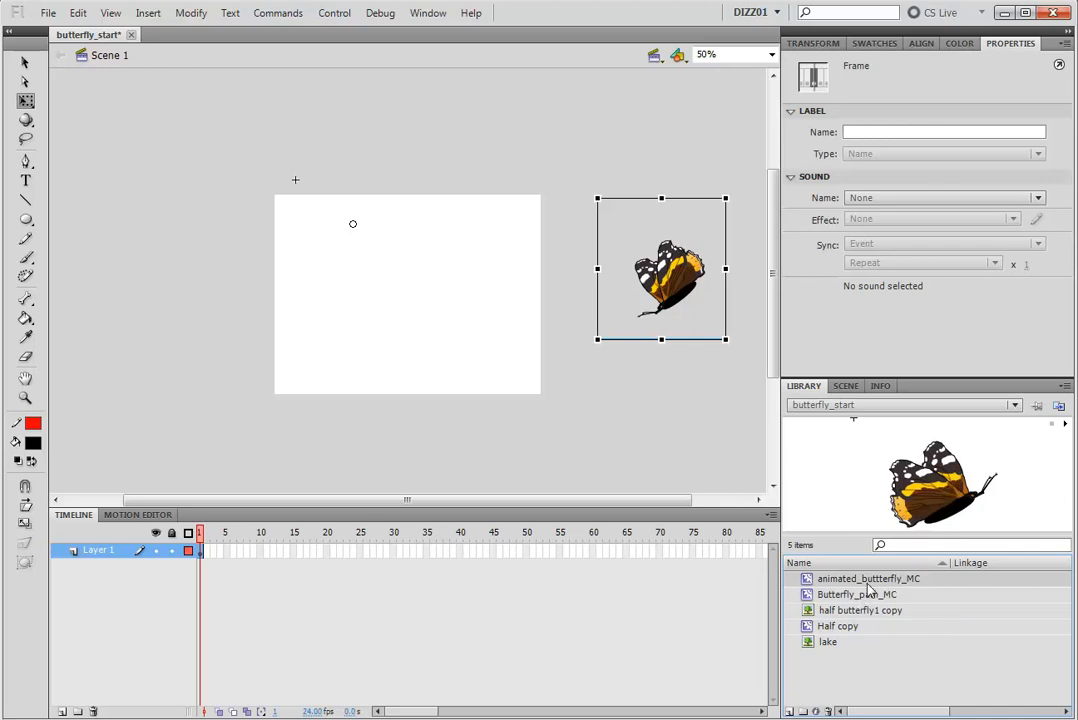
drag(881, 581, 337, 330)
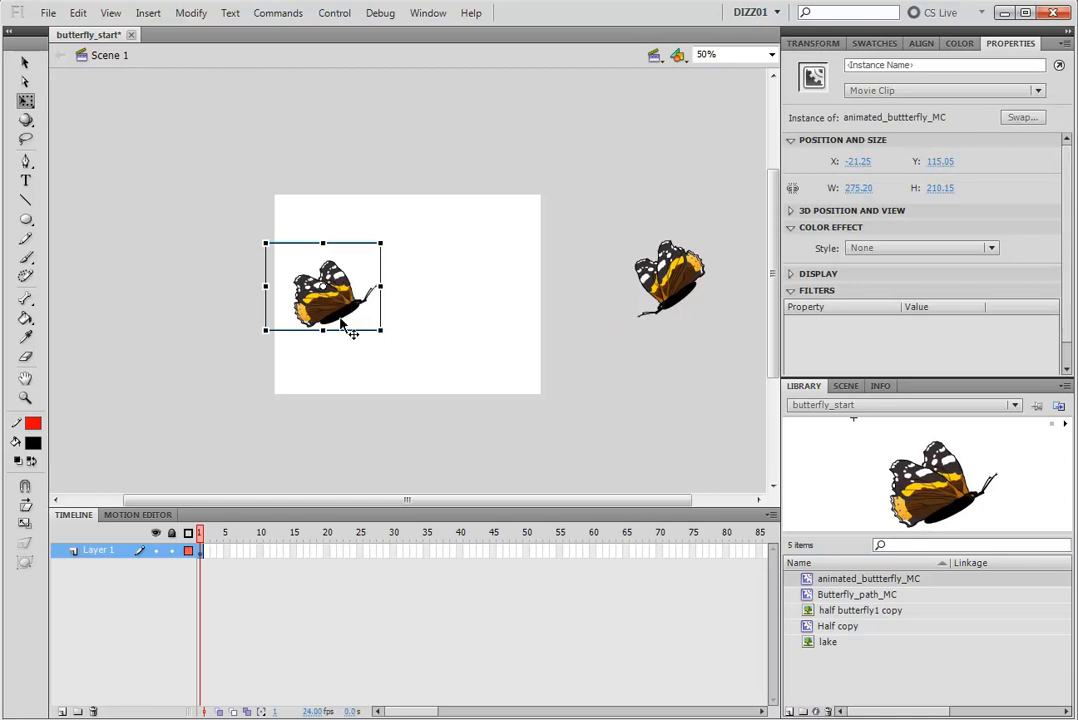
right_click(332, 280)
click(239, 332)
scroll(339, 378, down, 2)
scroll(340, 381, up, 1)
scroll(340, 381, down, 2)
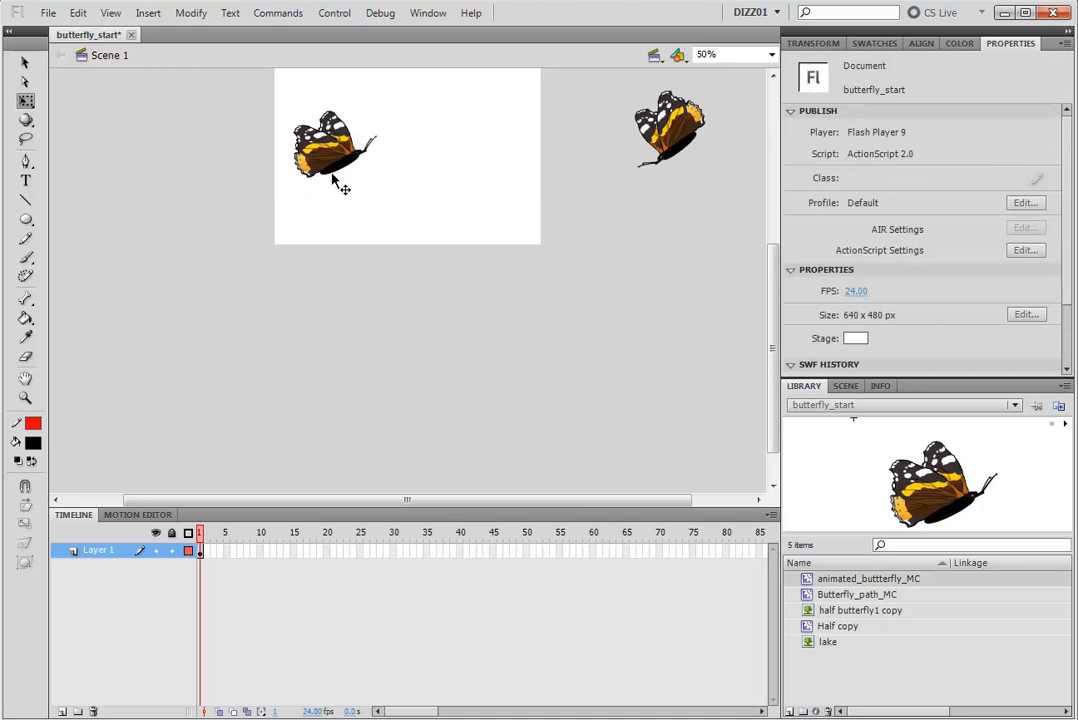
- Convert the newly placed butterfly into a Movie Clip symbol named circle_butterfly_MC
right_click(335, 161)
right_click(338, 122)
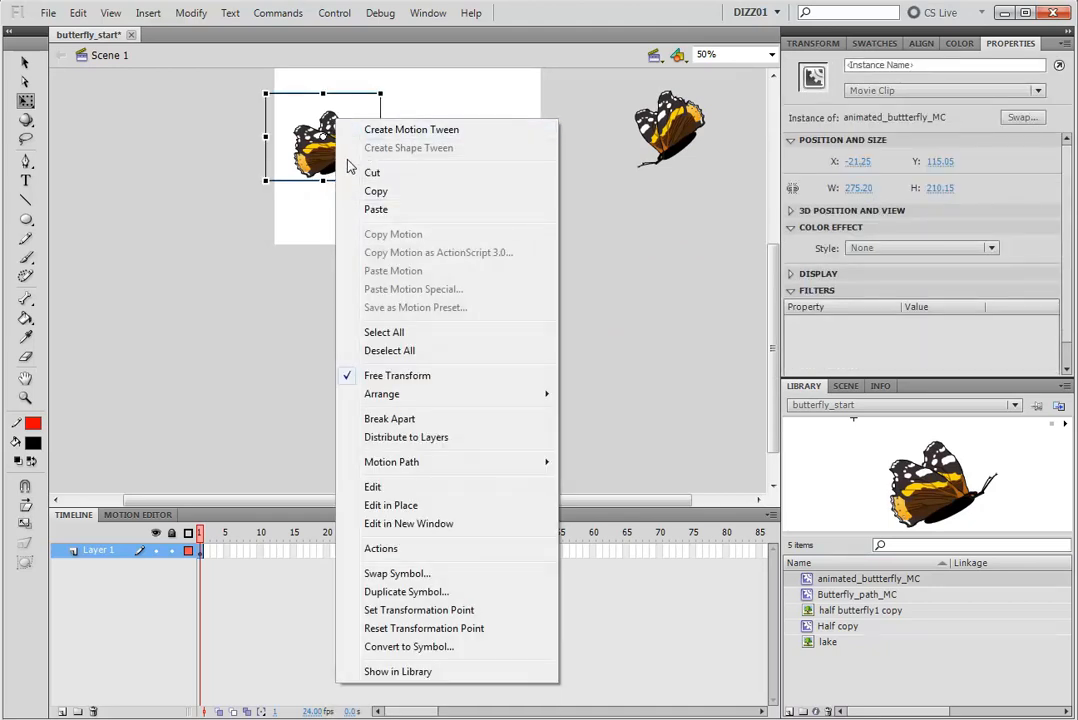
click(420, 650)
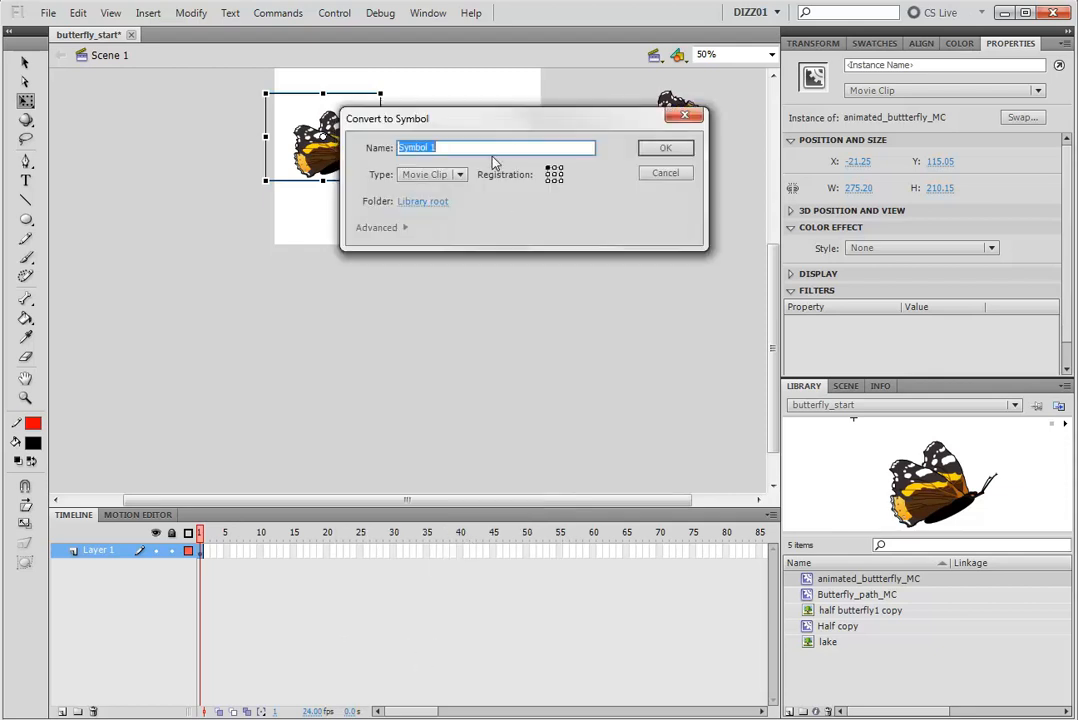
text(circle_butterfly_MC)
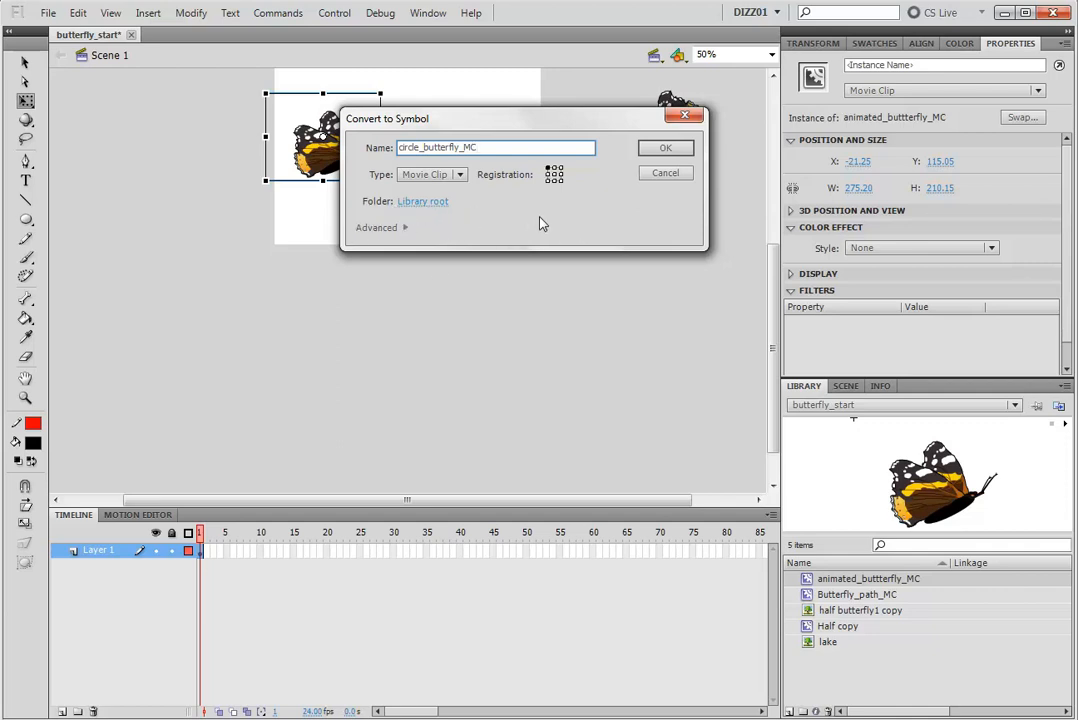
click(666, 149)
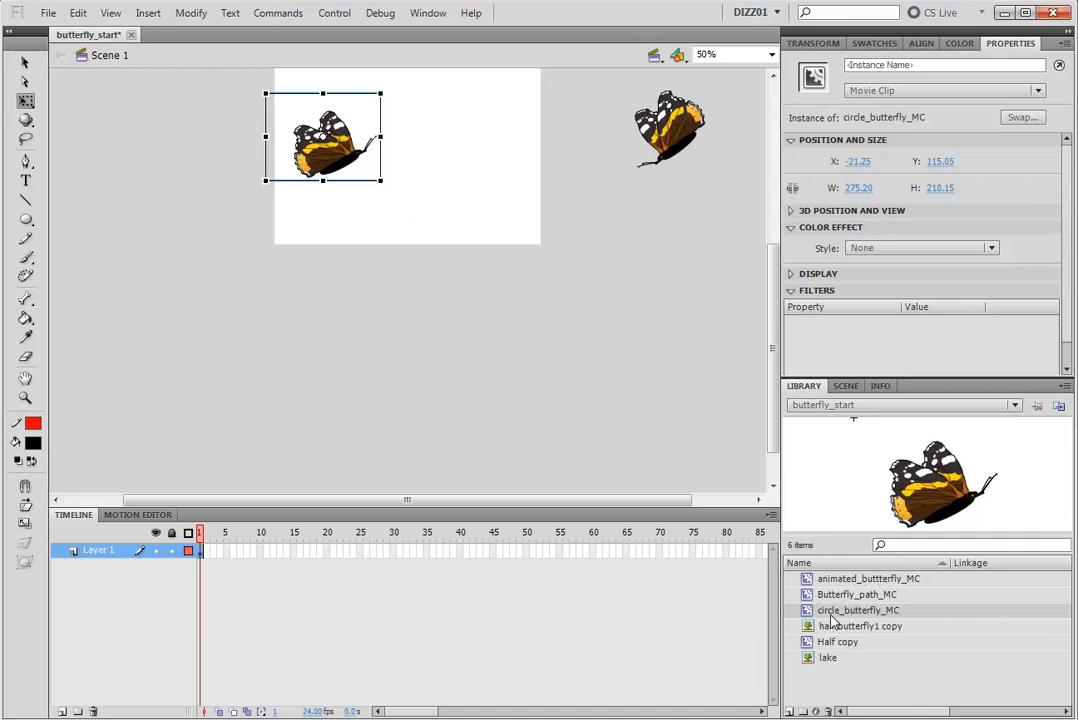
- Open circle_butterfly_MC for editing in place, look through its nested symbols down to Half copy, and return to the circle_butterfly_MC level
double_click(340, 160)
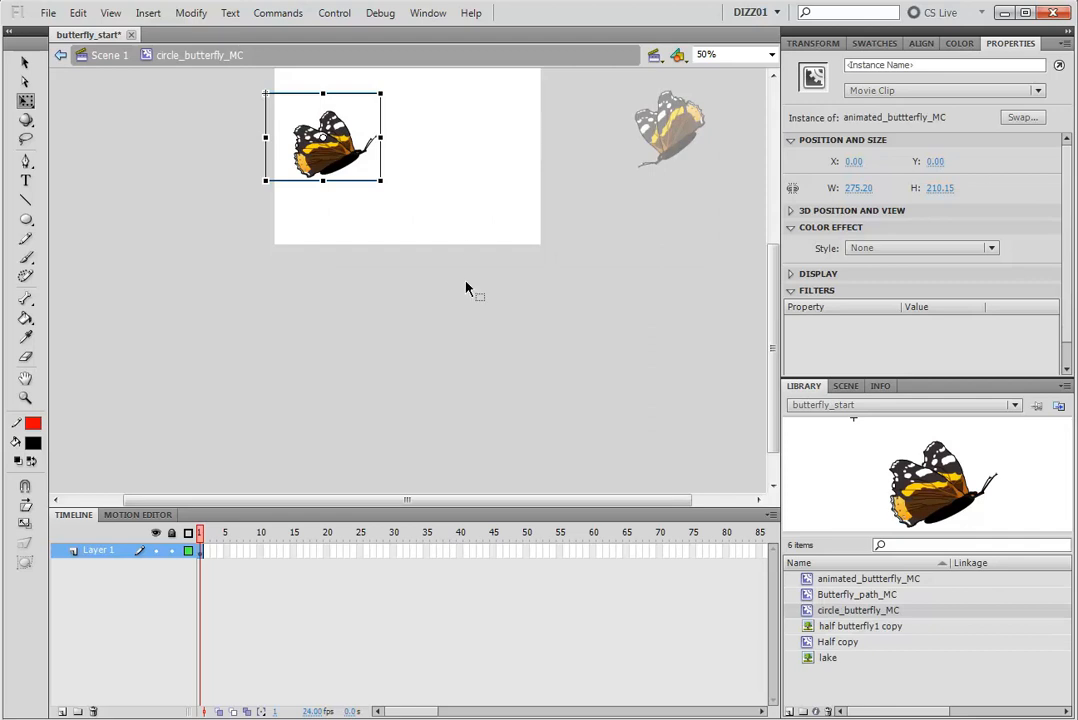
double_click(360, 162)
click(347, 161)
double_click(340, 152)
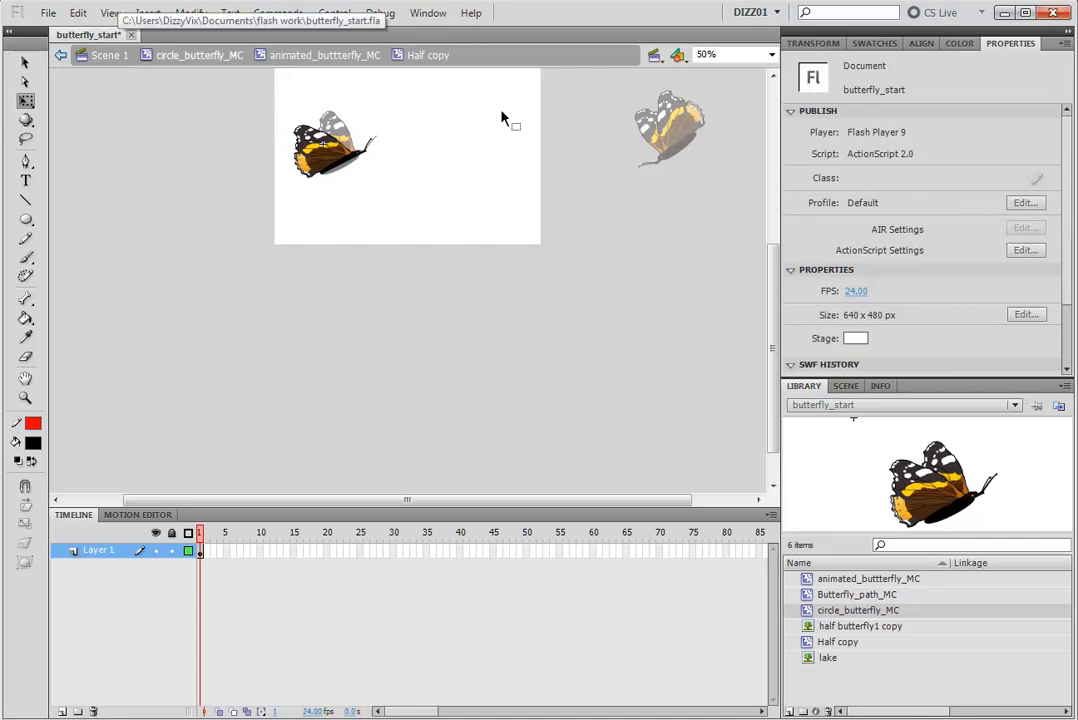
click(216, 56)
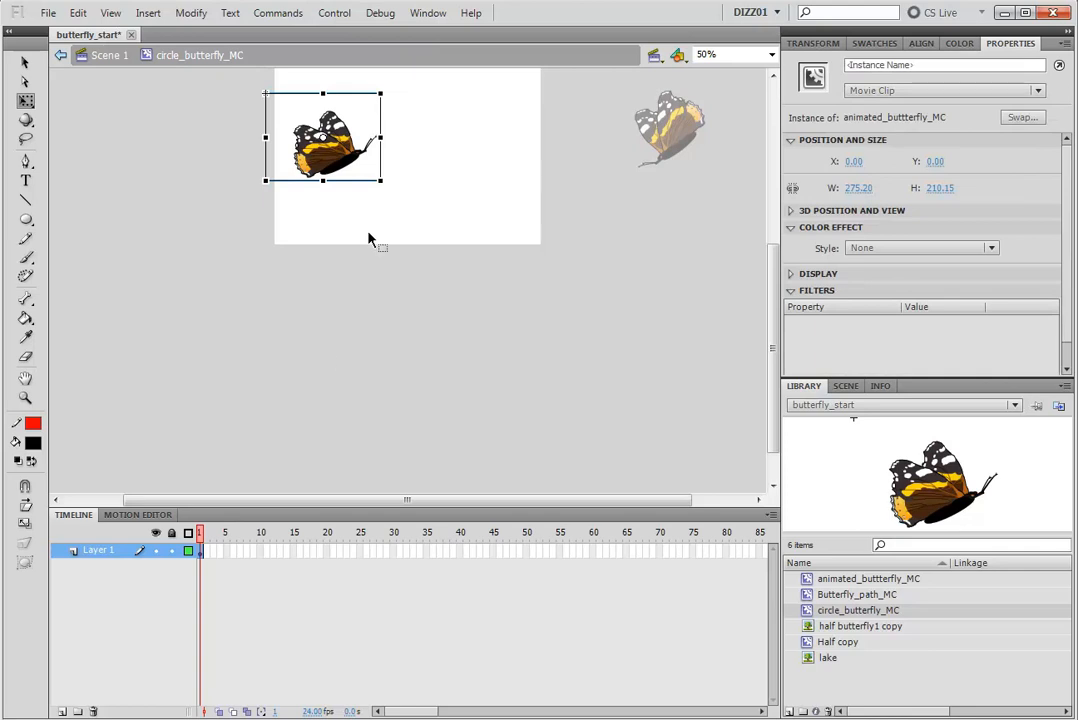
- Rename Layer 1 of circle_butterfly_MC as Butterfly
double_click(104, 553)
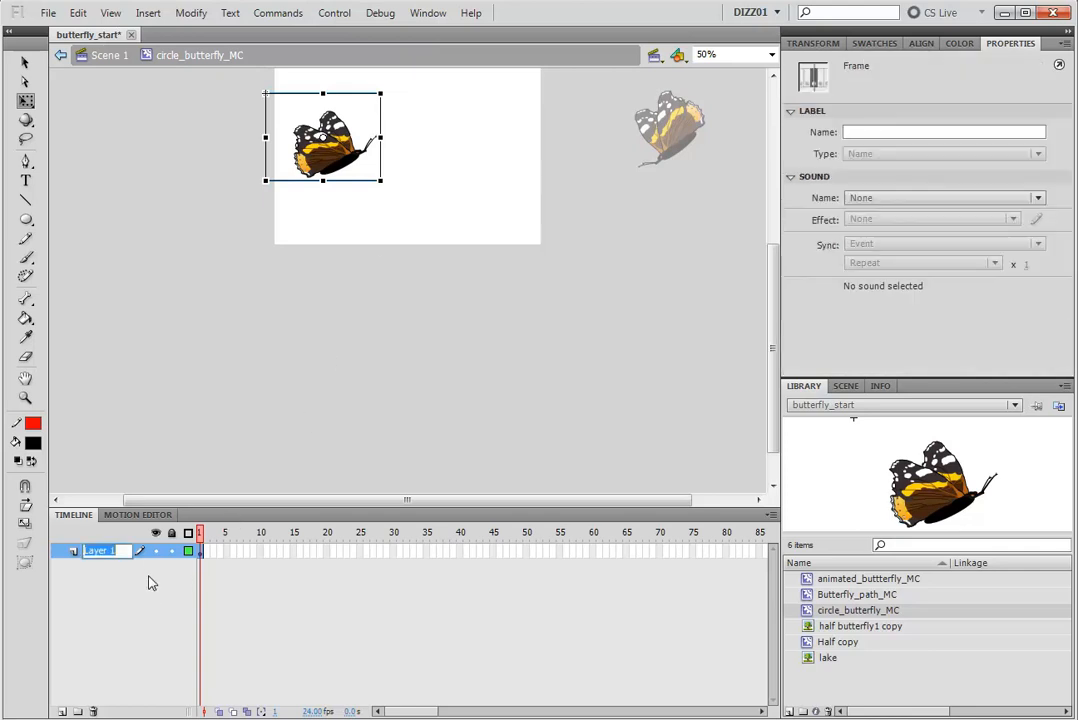
text(Butterfly)
click(147, 580)
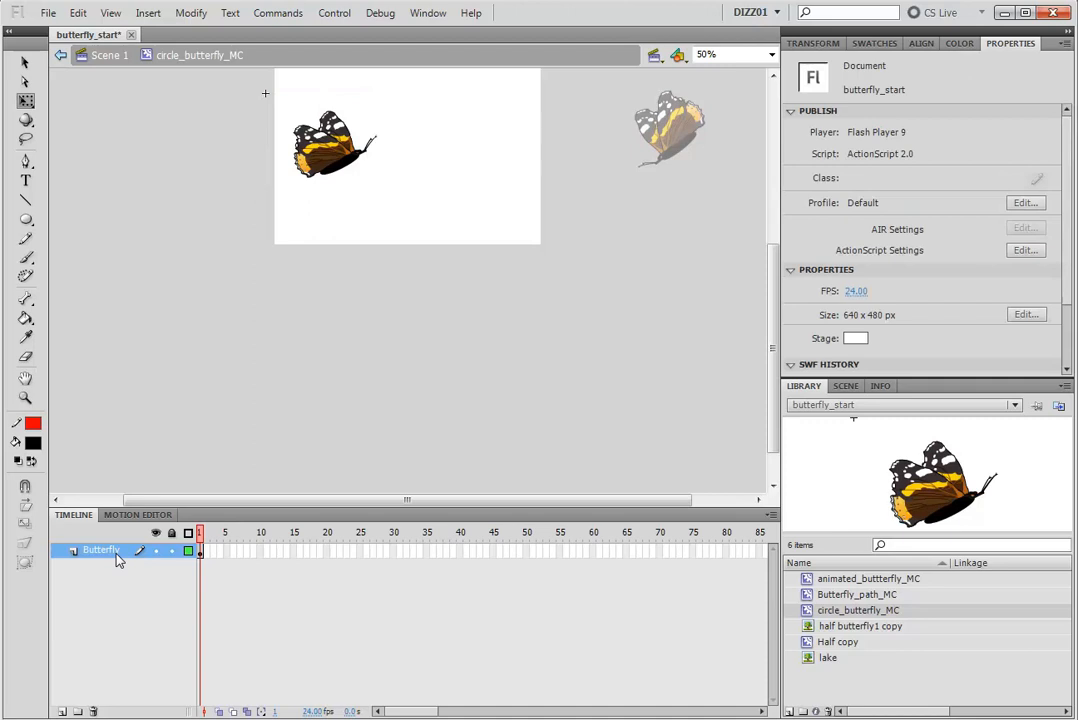
right_click(116, 558)
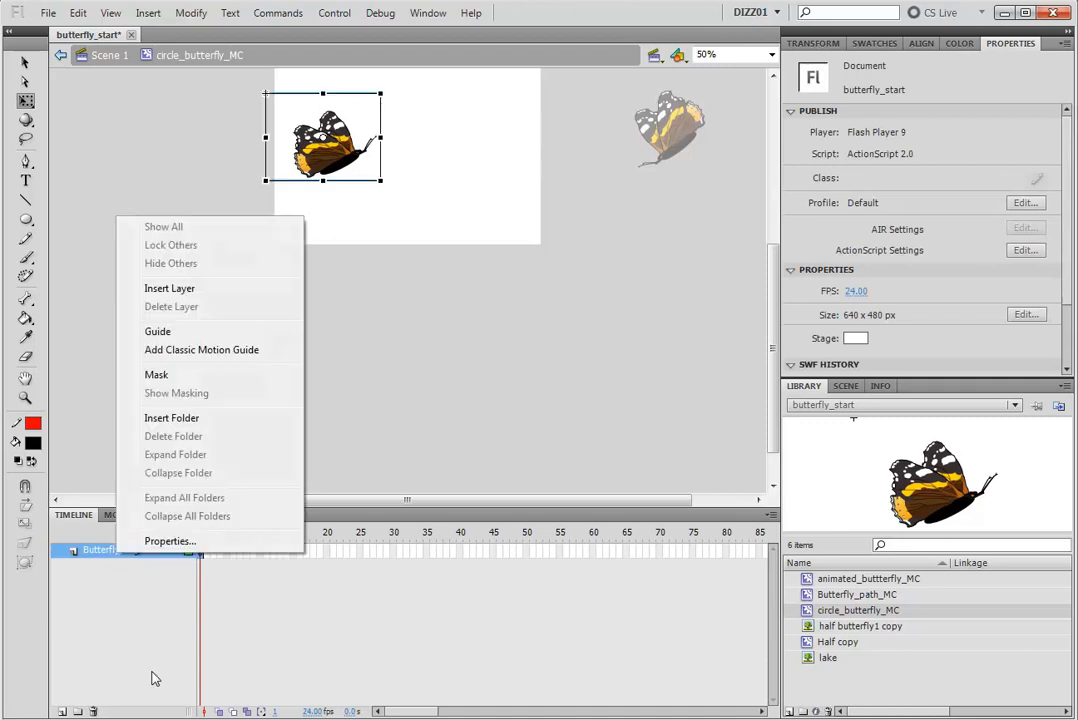
click(200, 351)
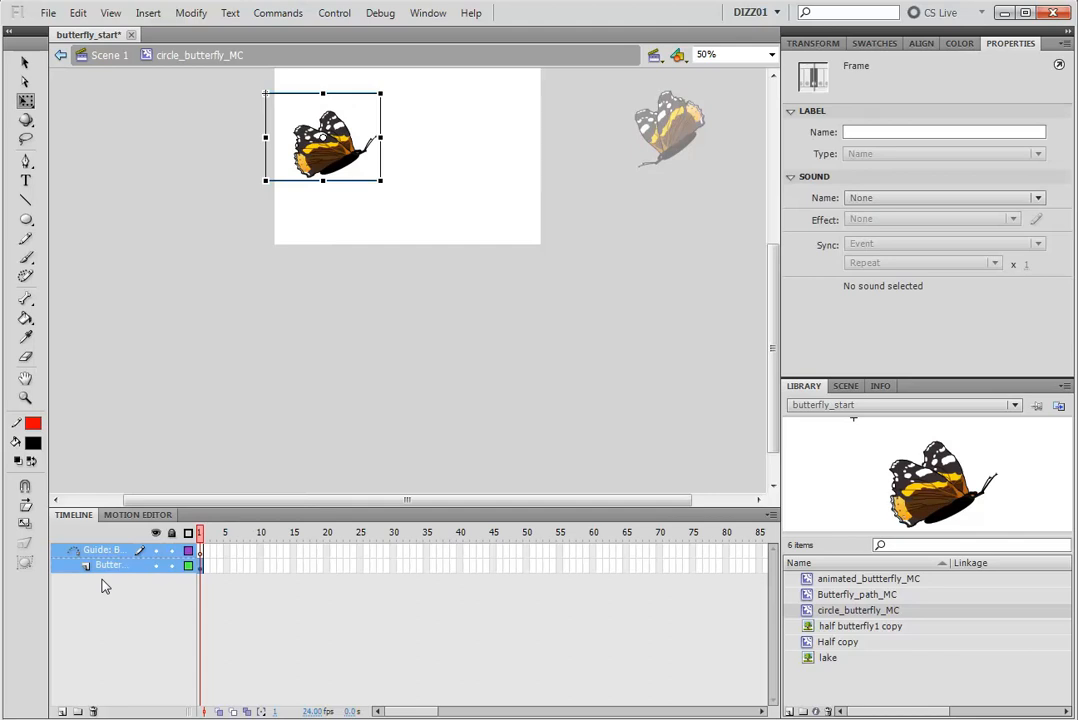
key(ctrl+z)
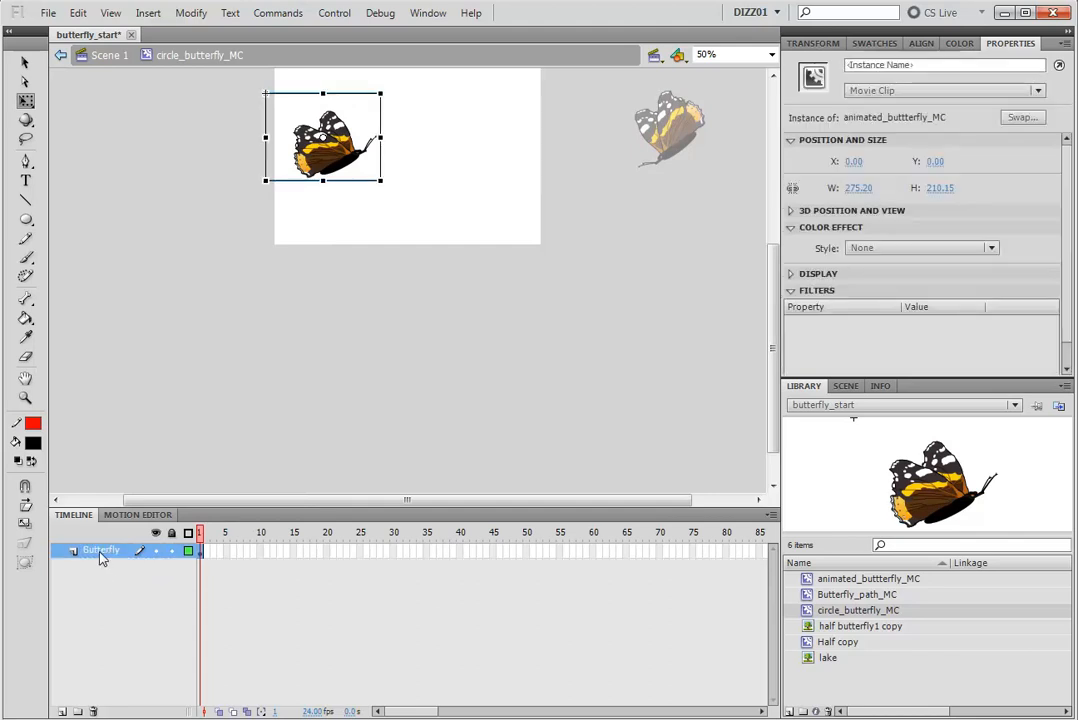
- Add a classic motion guide to the Butterfly layer and rename the guide layer as Path
right_click(100, 558)
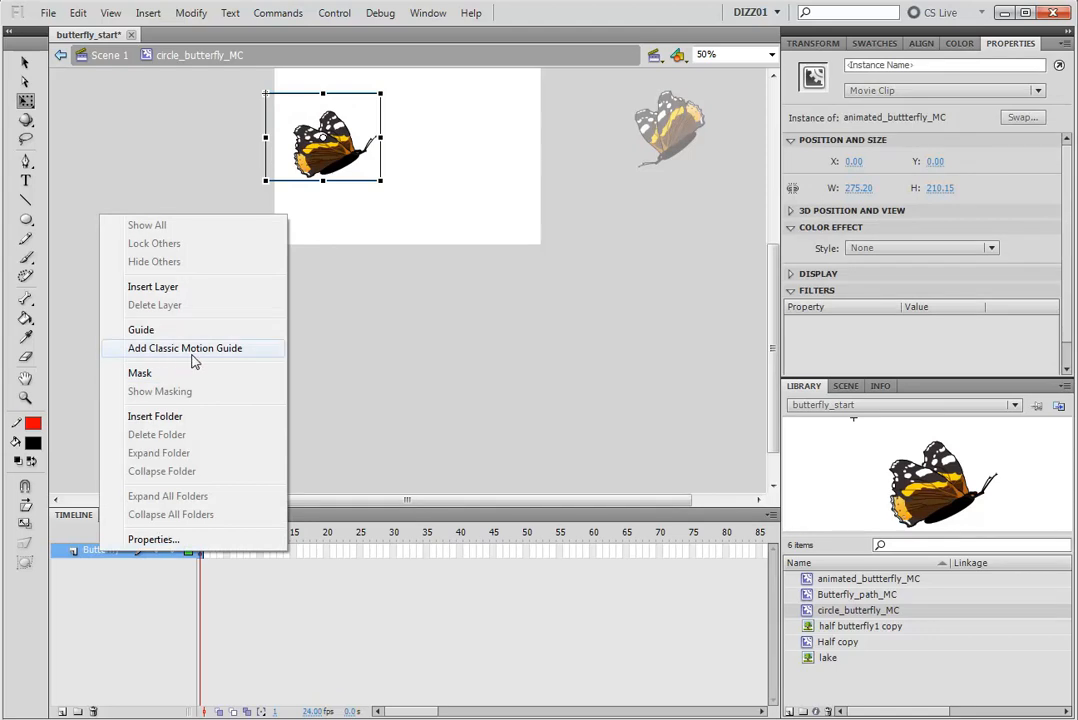
click(160, 352)
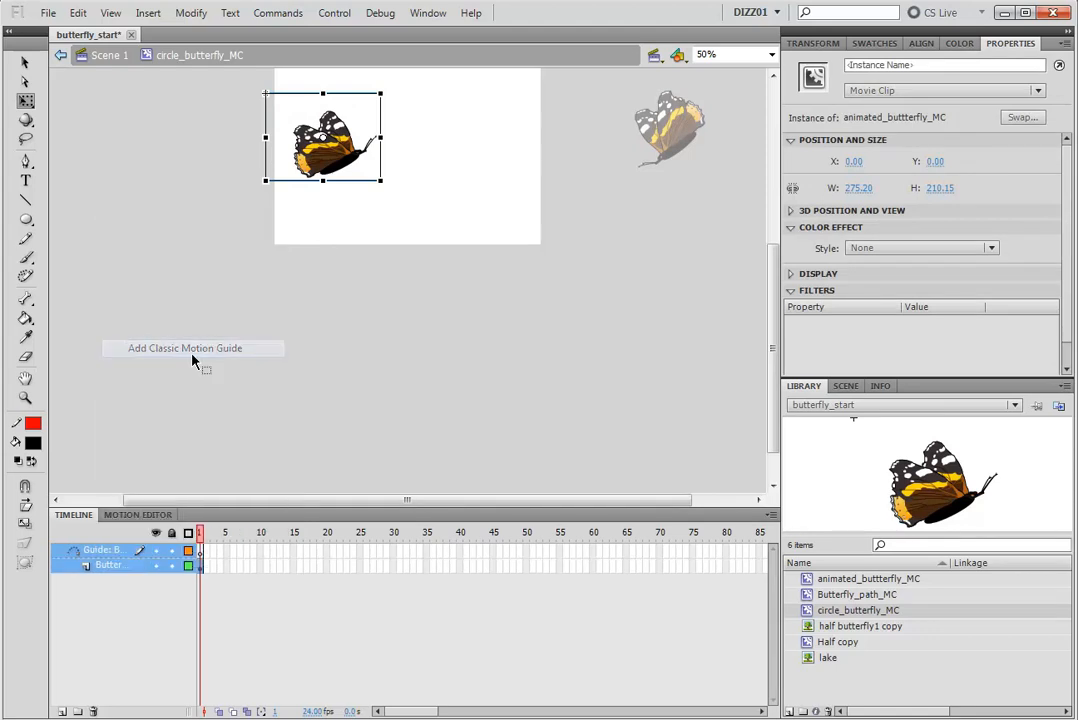
double_click(103, 552)
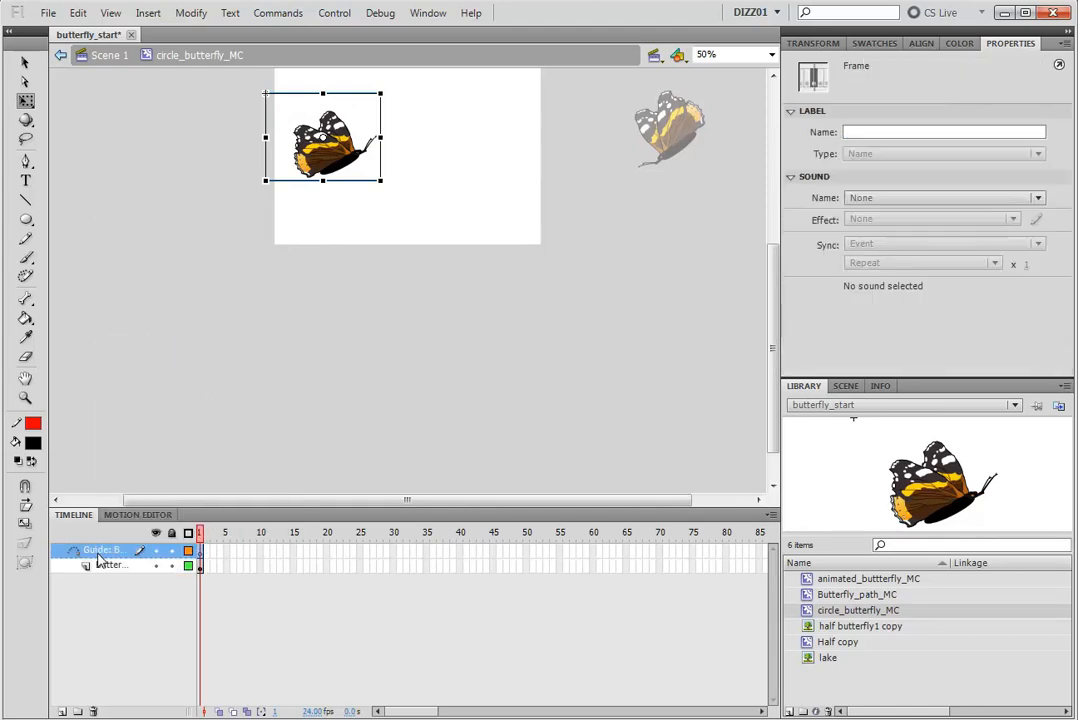
text(Path)
click(164, 610)
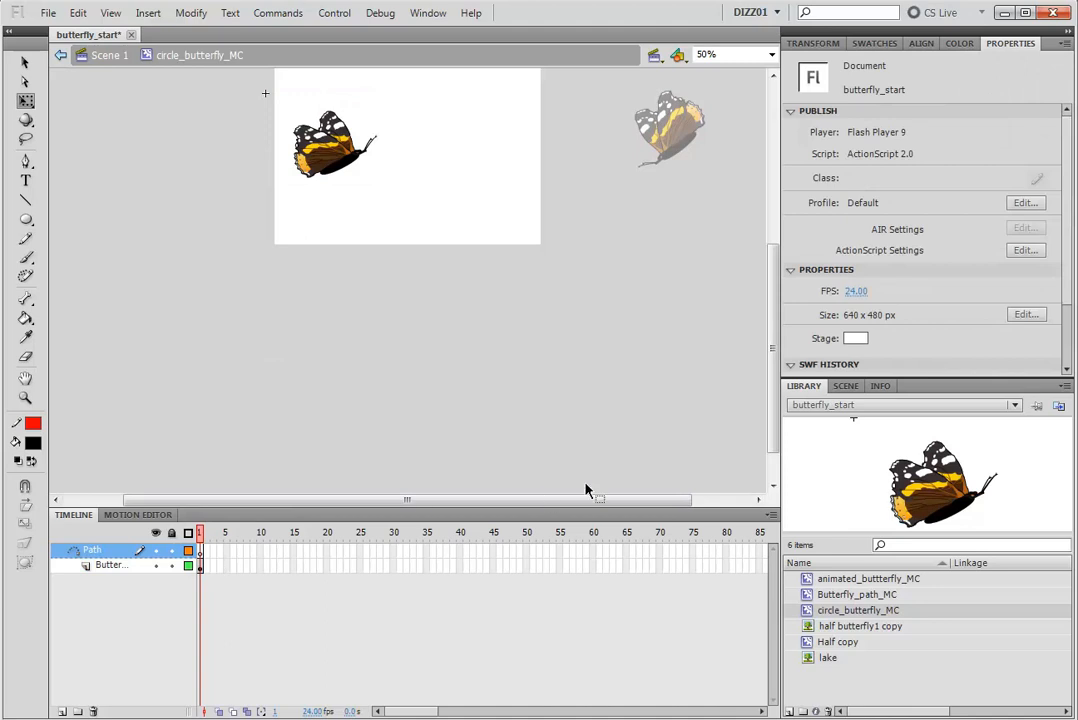
- Extend the Path layer to frame 60 with a regular frame and return the playhead to frame 1
right_click(594, 558)
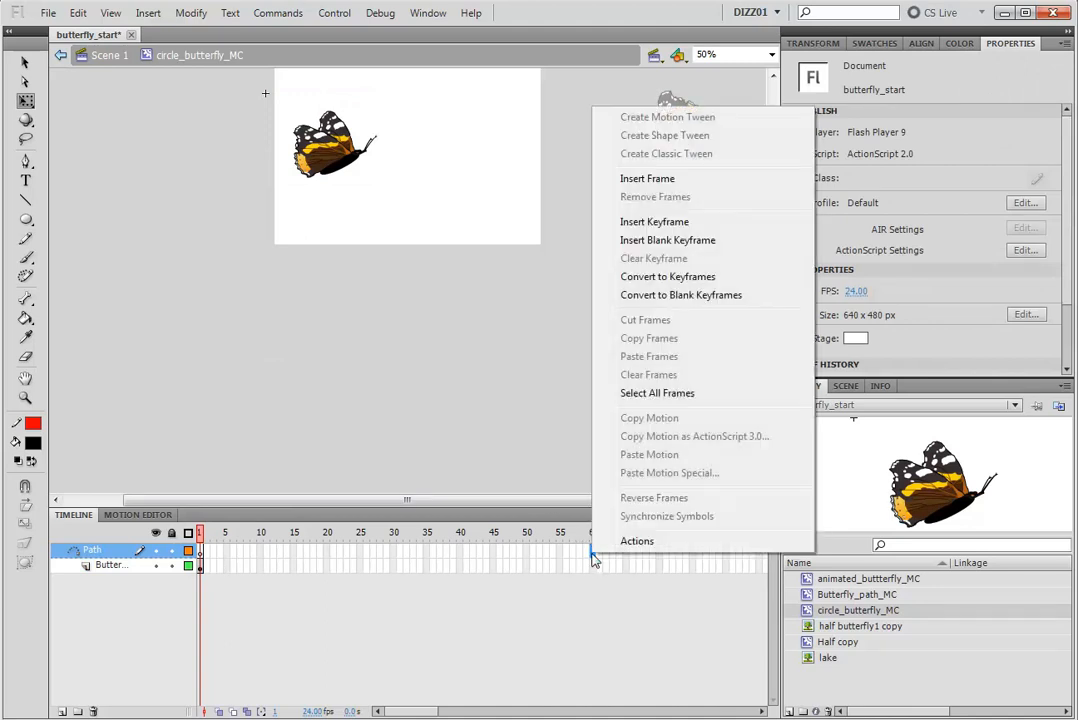
click(674, 182)
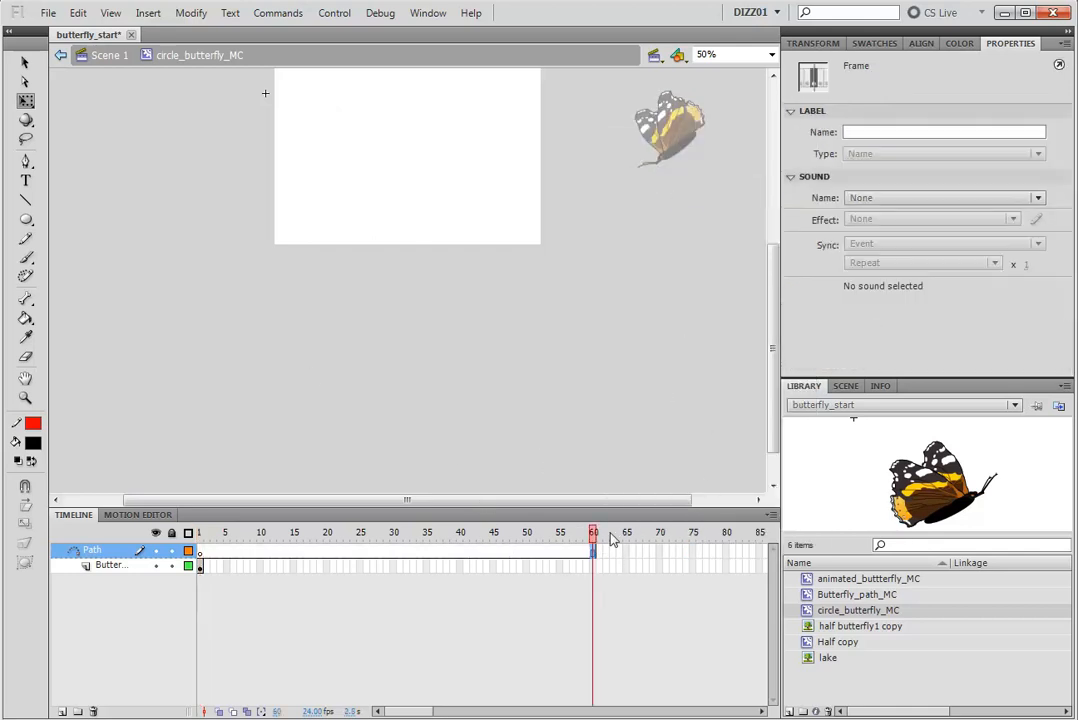
drag(592, 531, 203, 560)
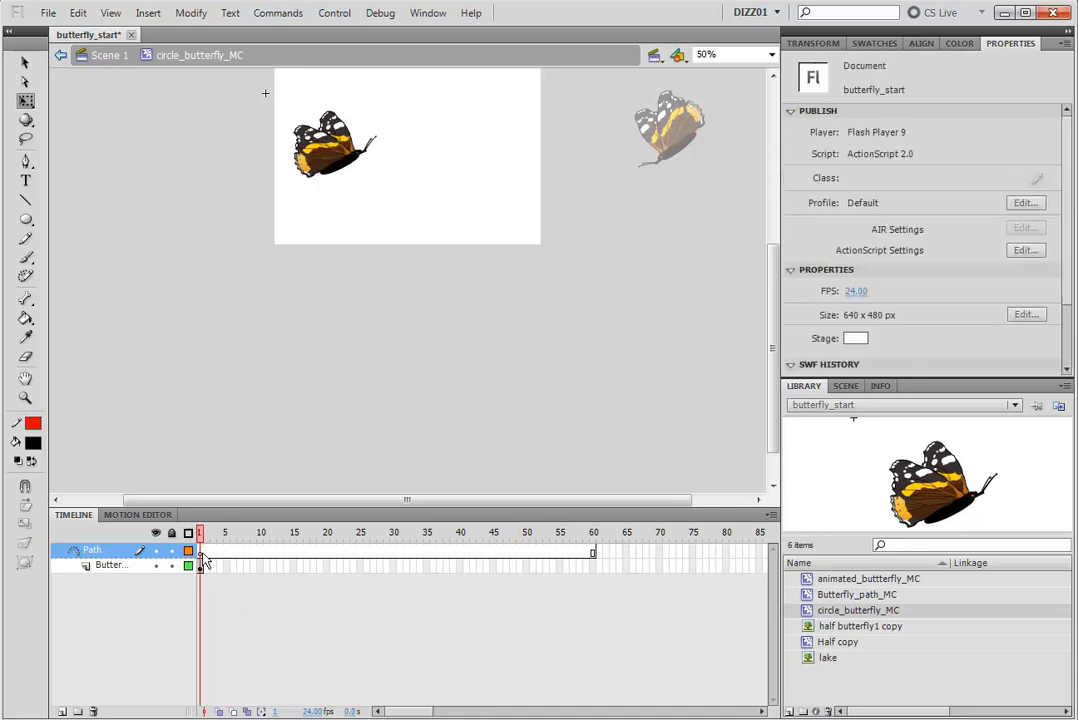
- Choose the Oval tool for drawing on the Path layer and set its fill to none
click(26, 220)
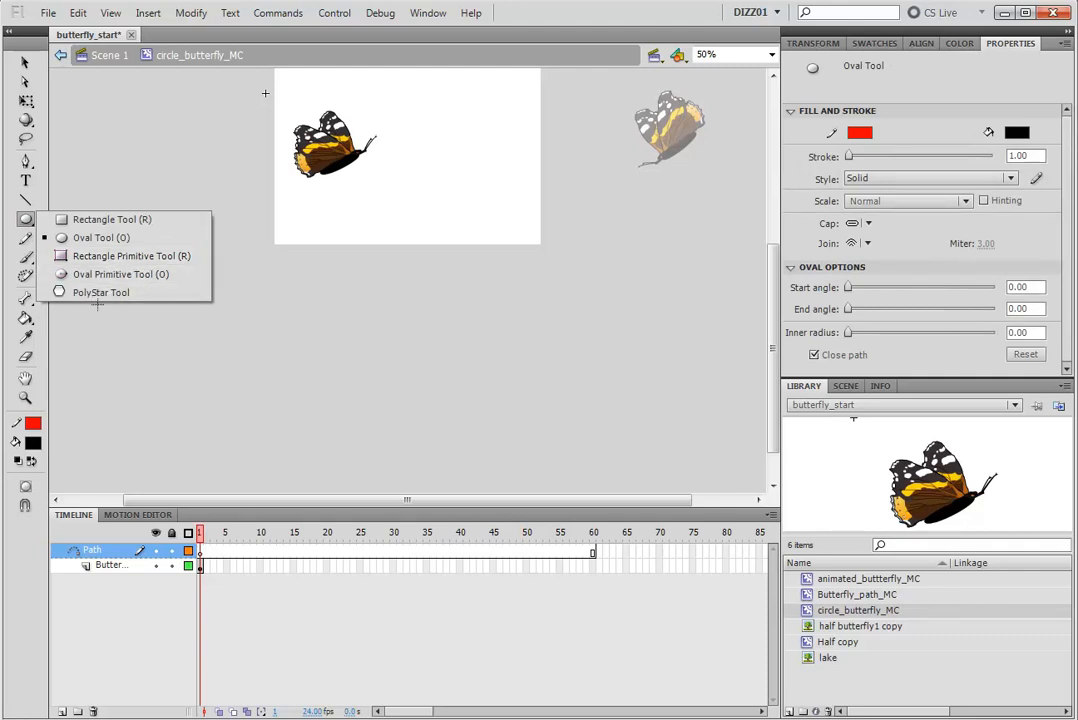
click(121, 238)
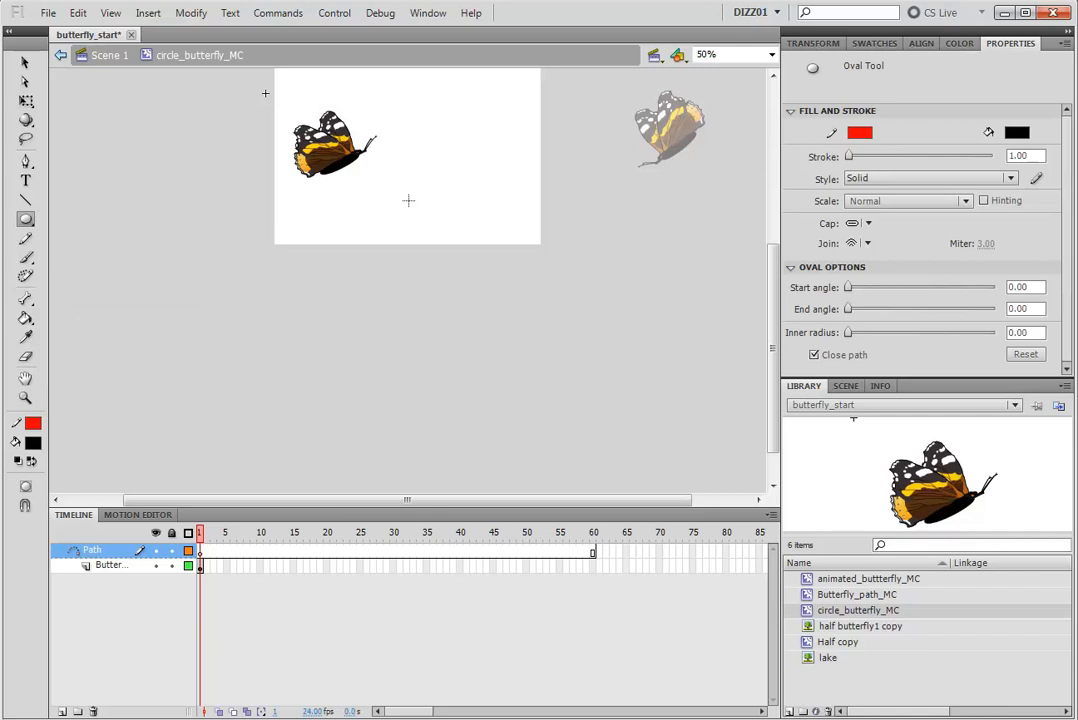
key(ctrl+1)
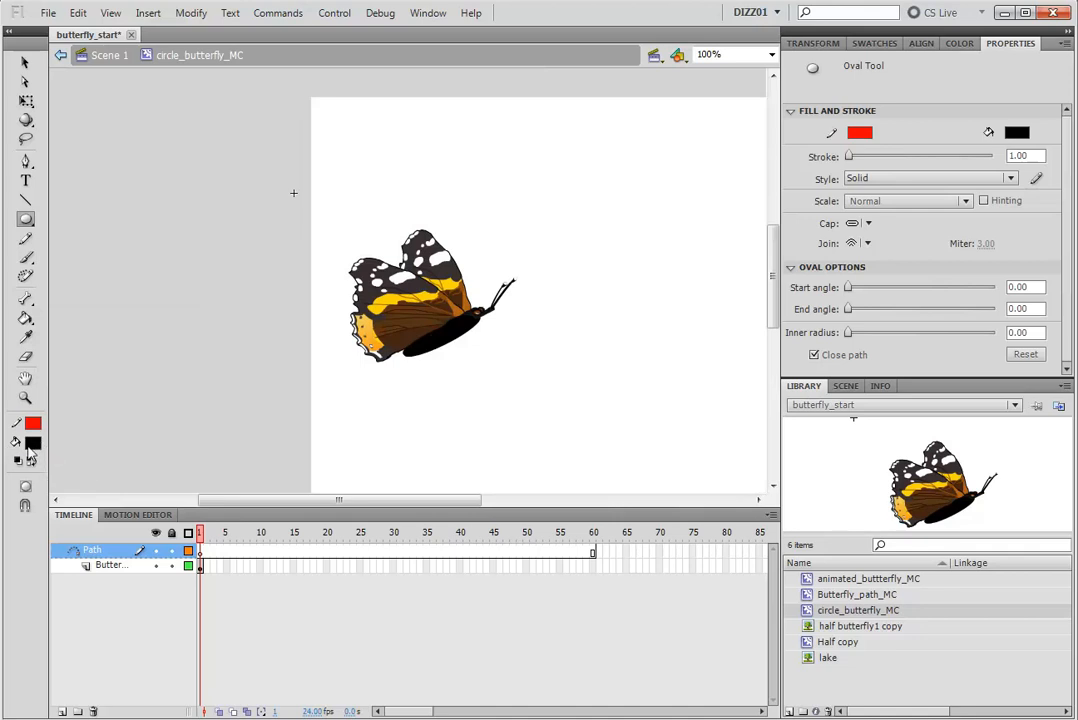
click(30, 446)
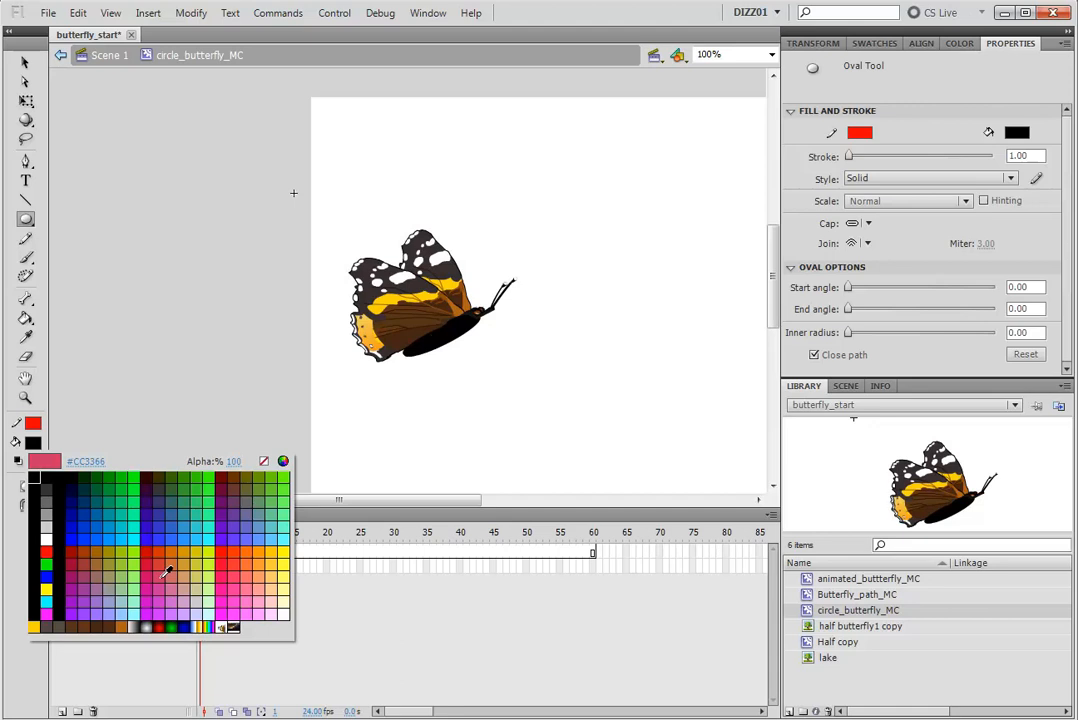
click(264, 462)
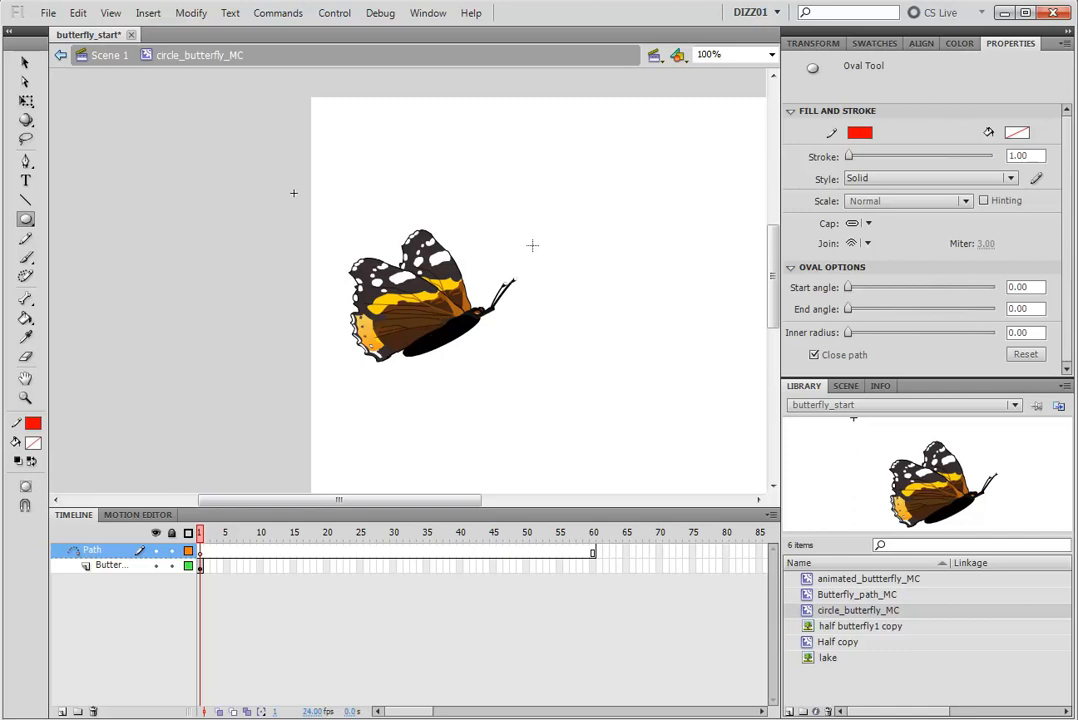
drag(582, 291, 421, 272)
drag(352, 172, 582, 398)
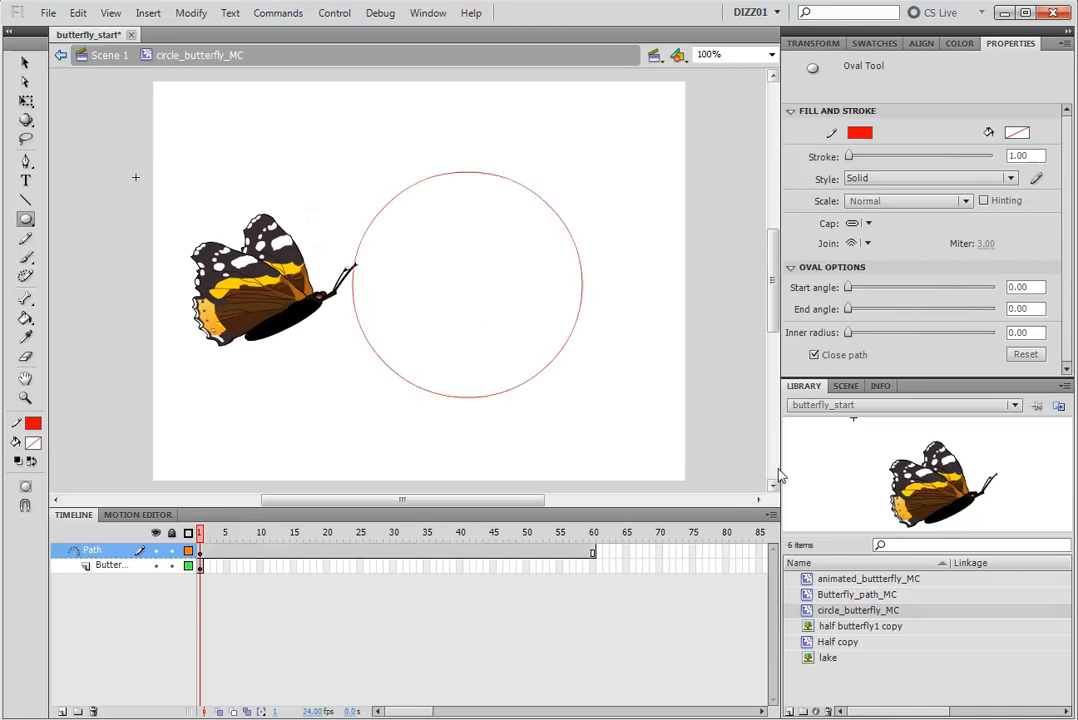
key(ctrl+z)
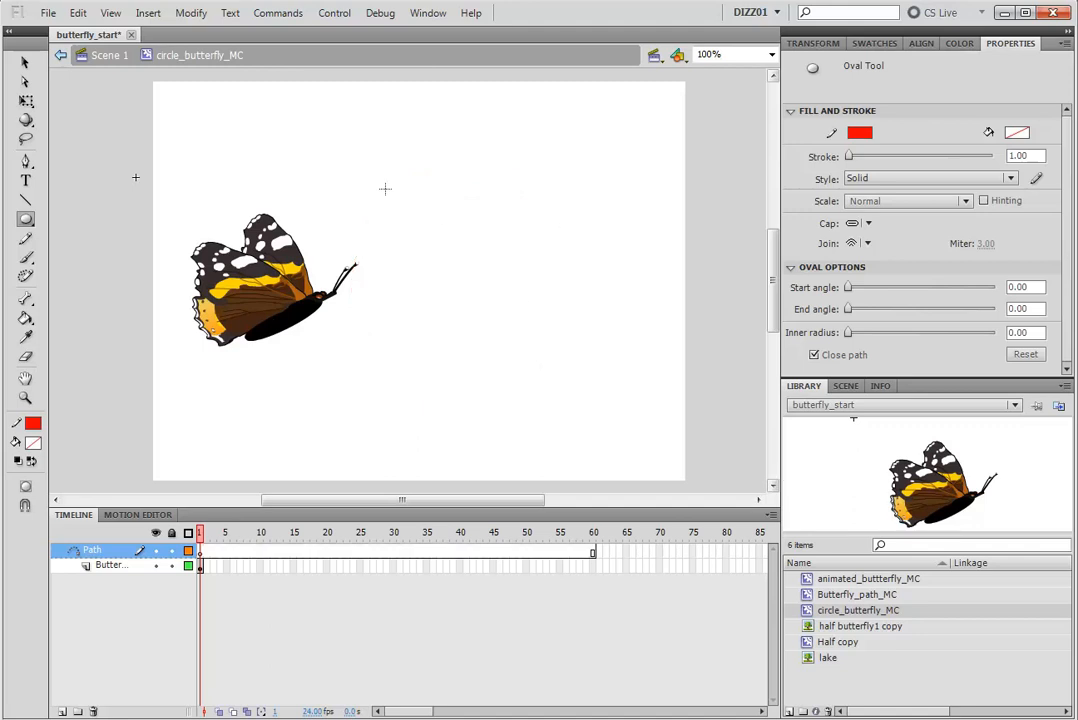
- Draw a large unfilled oval across most of the stage, its left edge crossing the butterfly's body, and lock the Path layer
drag(302, 118, 660, 444)
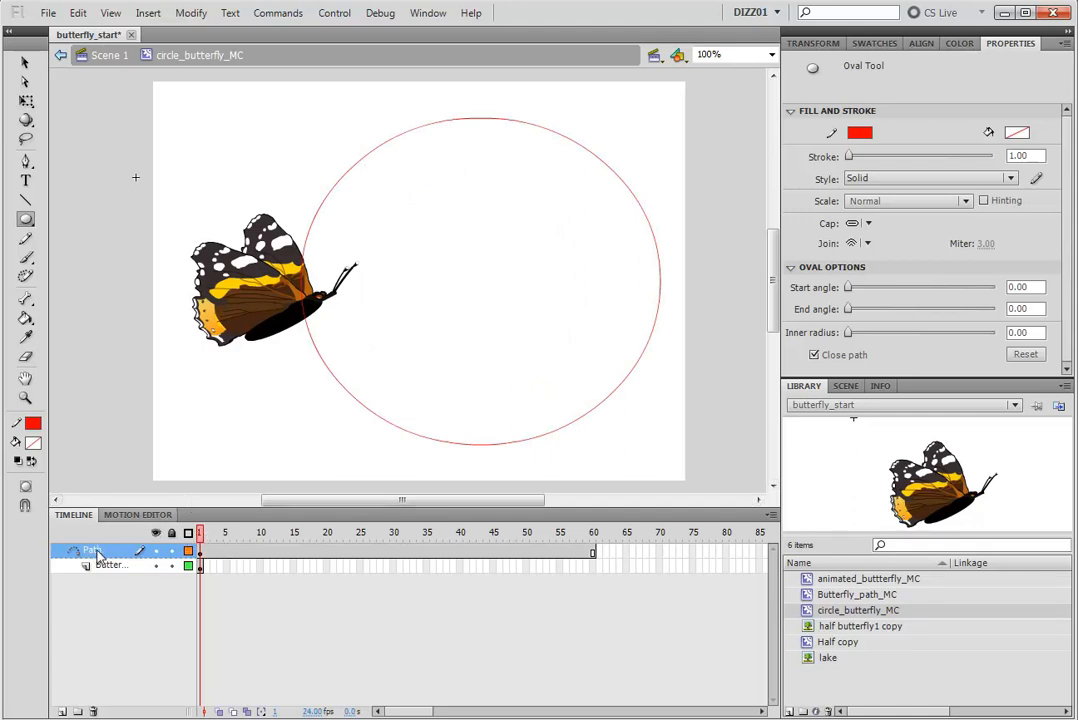
key(Return)
click(187, 536)
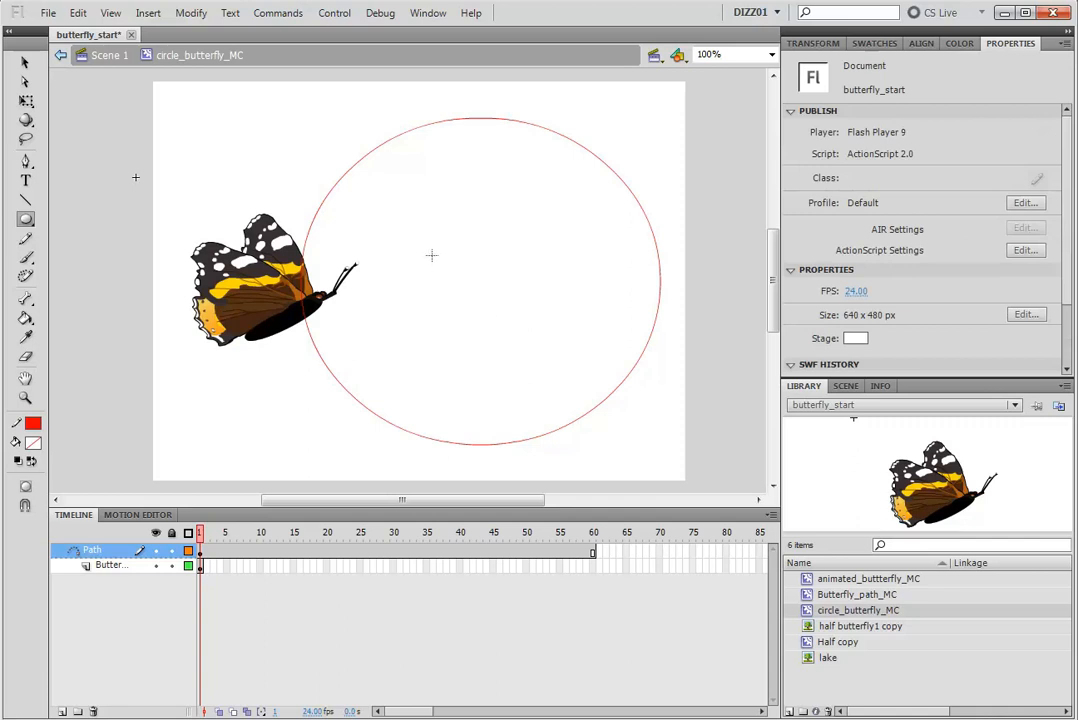
click(172, 550)
- Move the butterfly's transformation point on frame 1 of the Butterfly layer onto the oval's left edge with Free Transform
click(111, 566)
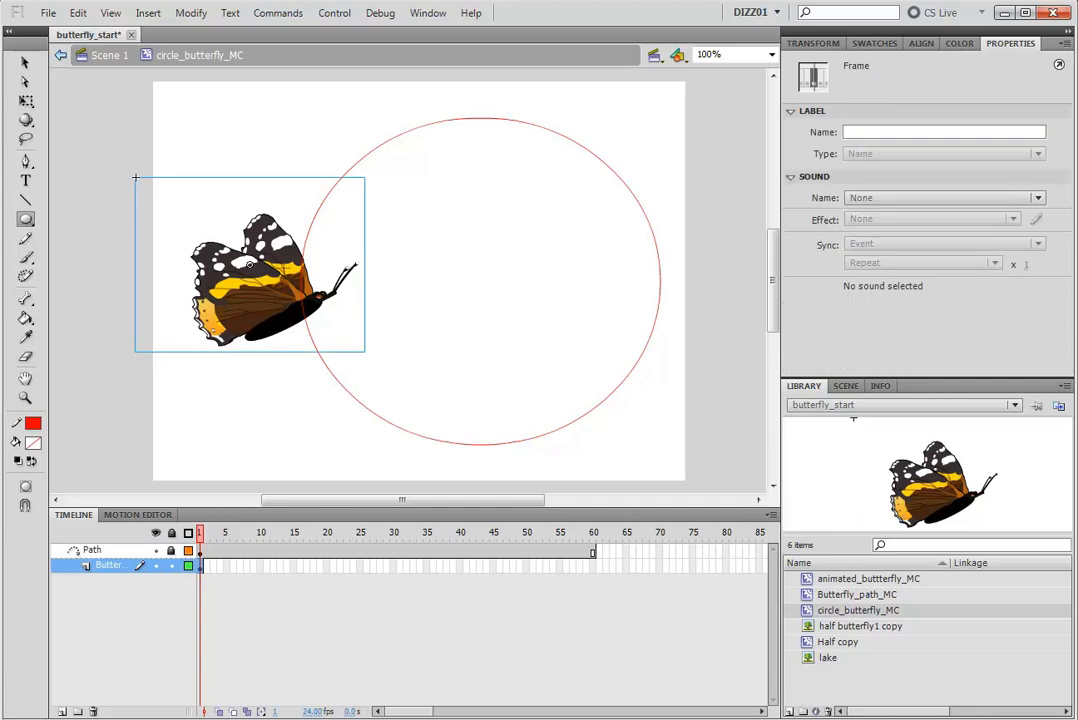
click(25, 101)
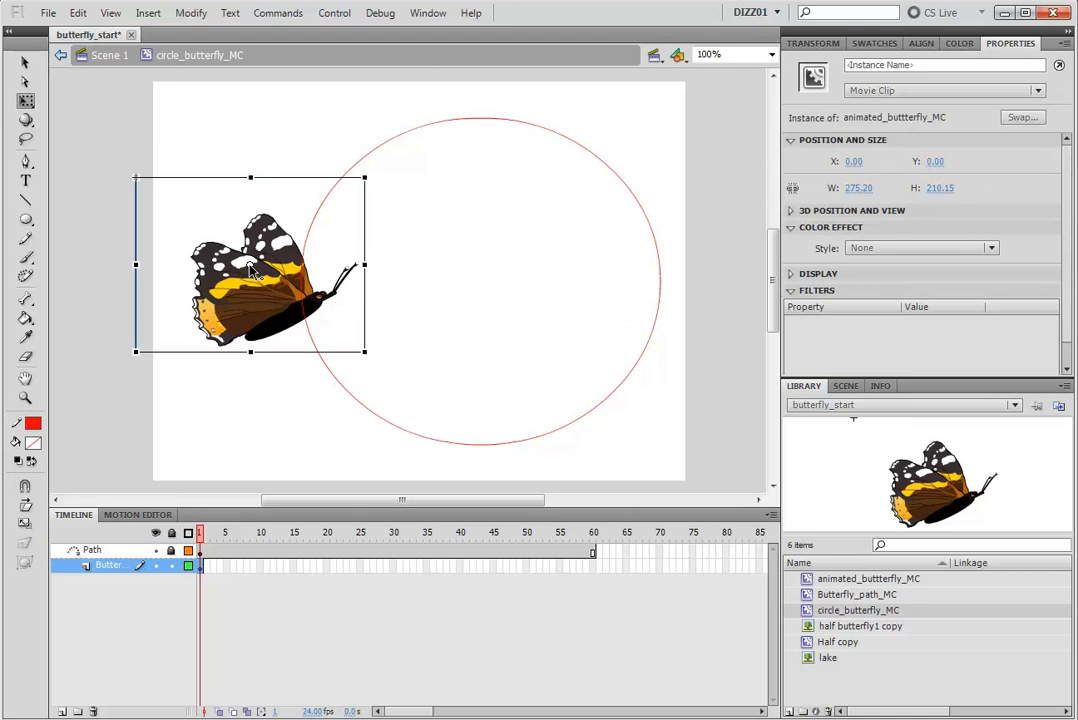
drag(250, 266, 303, 321)
- Insert a keyframe at frame 30 of the Butterfly layer and place the butterfly's transformation point on the oval's right edge
right_click(393, 566)
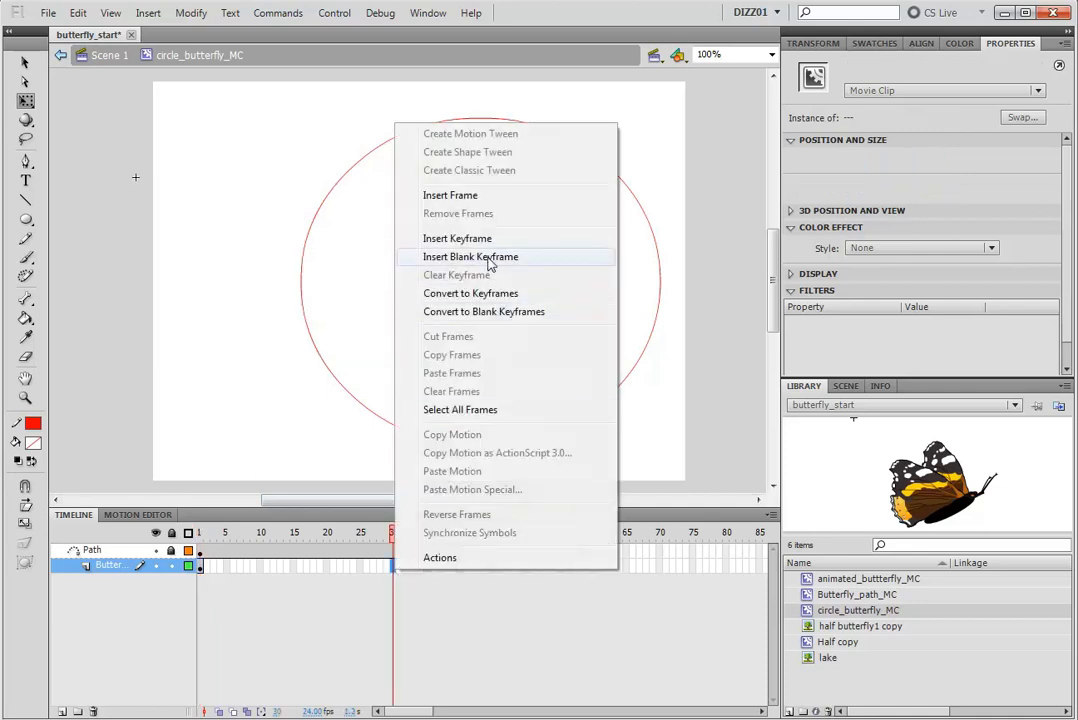
click(468, 240)
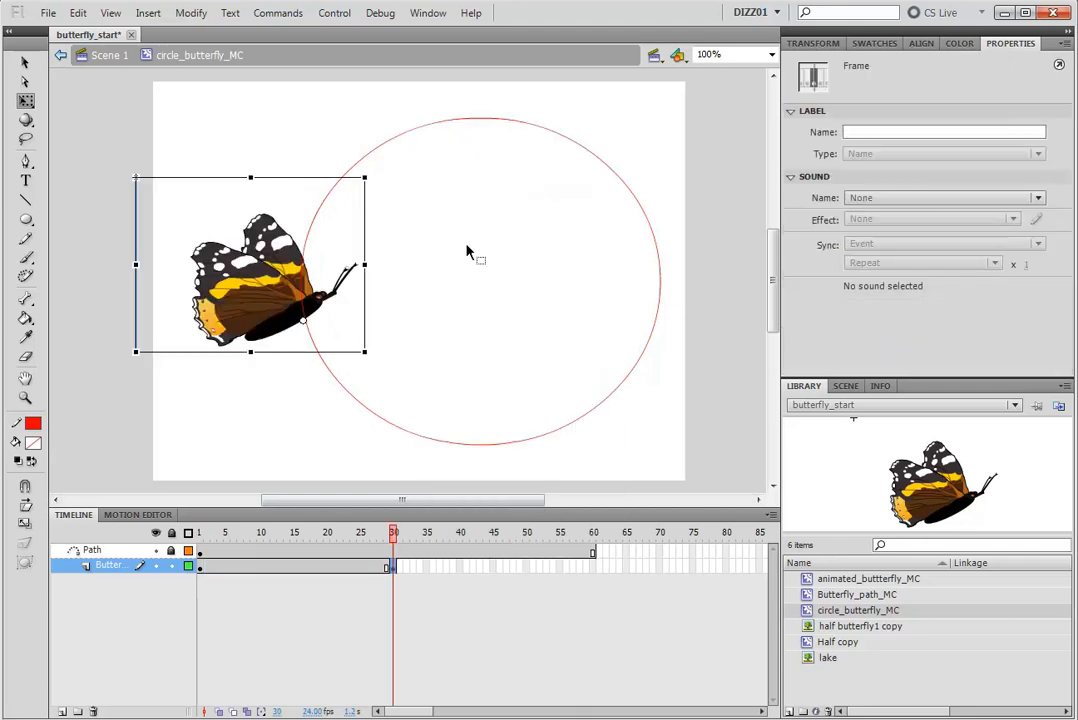
drag(258, 302, 614, 280)
key(Left)
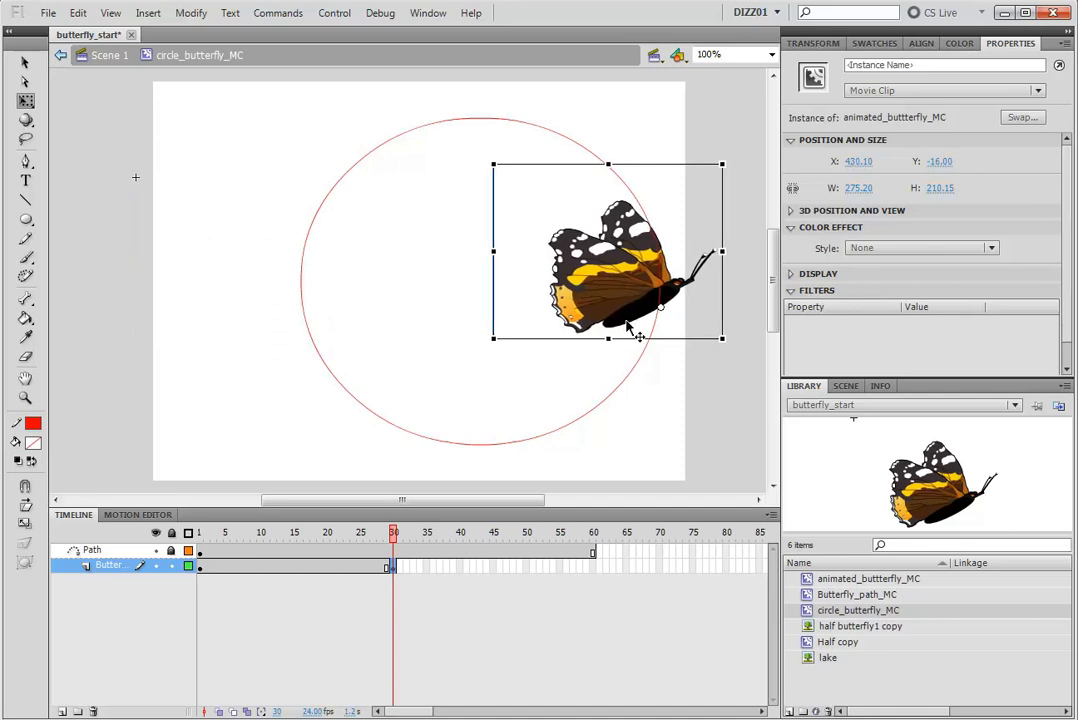
- Insert a keyframe at frame 31 of the Butterfly layer and flip the butterfly horizontally
right_click(396, 567)
click(401, 567)
right_click(401, 567)
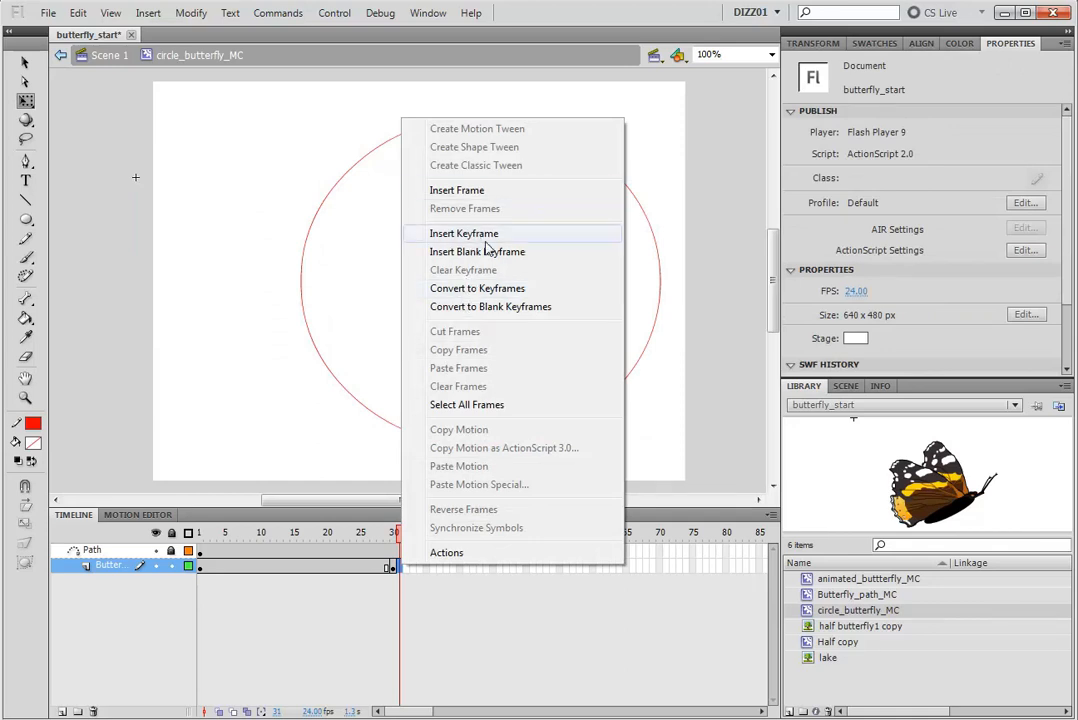
click(470, 234)
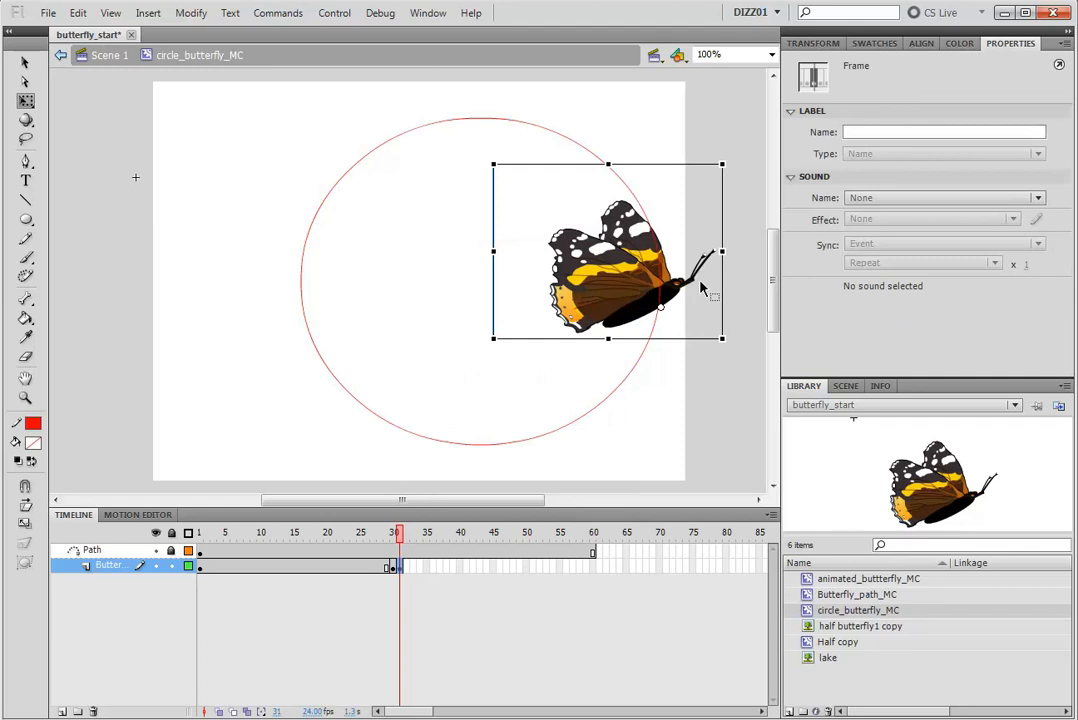
click(193, 13)
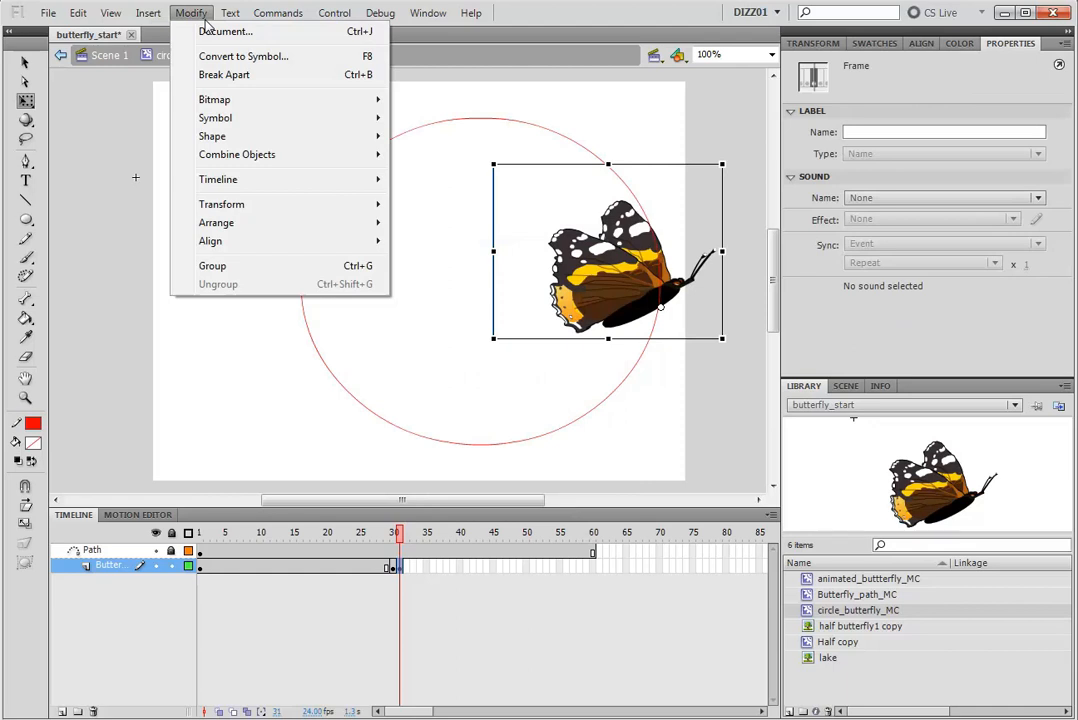
mouse_move(262, 213)
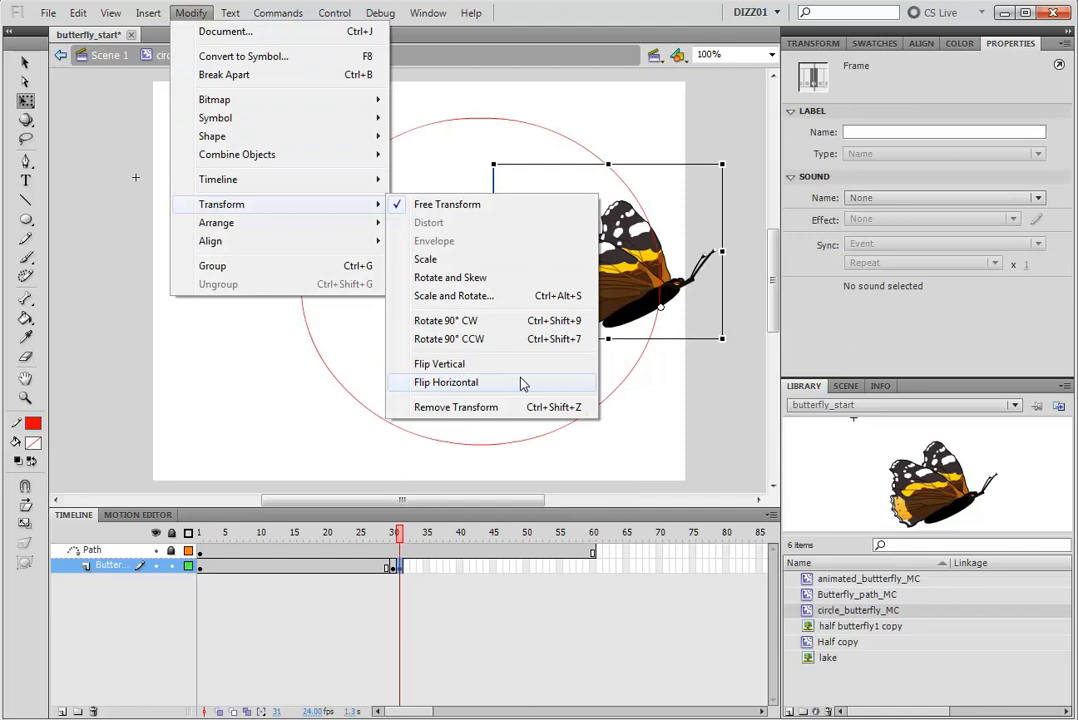
click(446, 382)
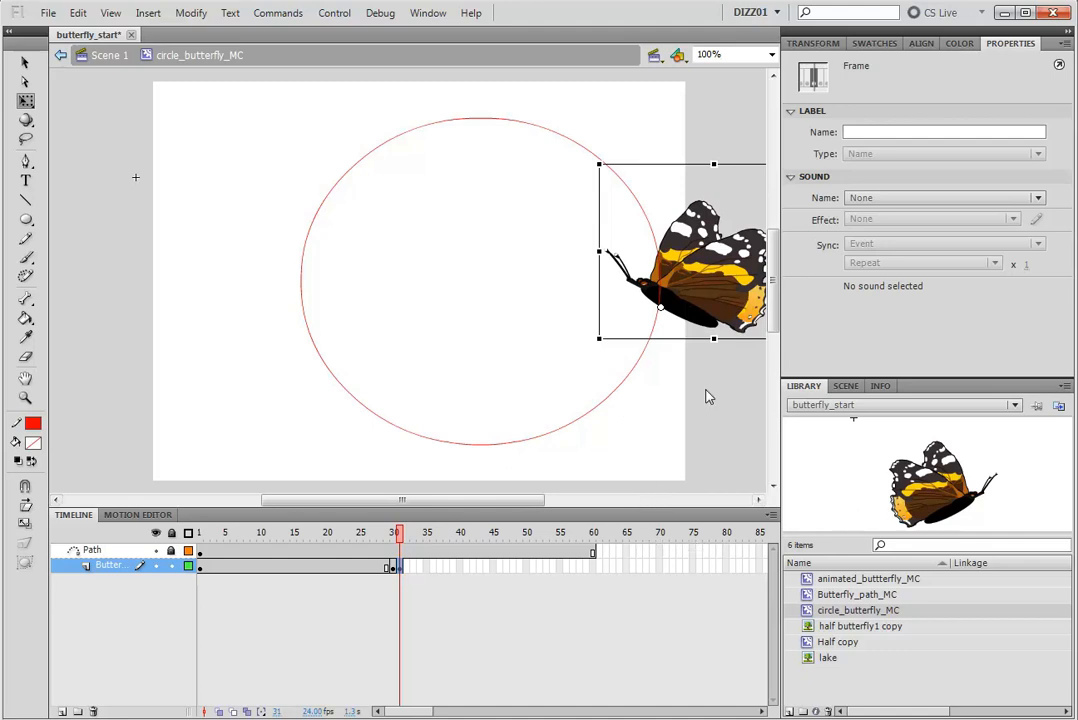
- Insert a keyframe at frame 60 of the Butterfly layer and move the flipped butterfly back to the oval's left edge
right_click(596, 568)
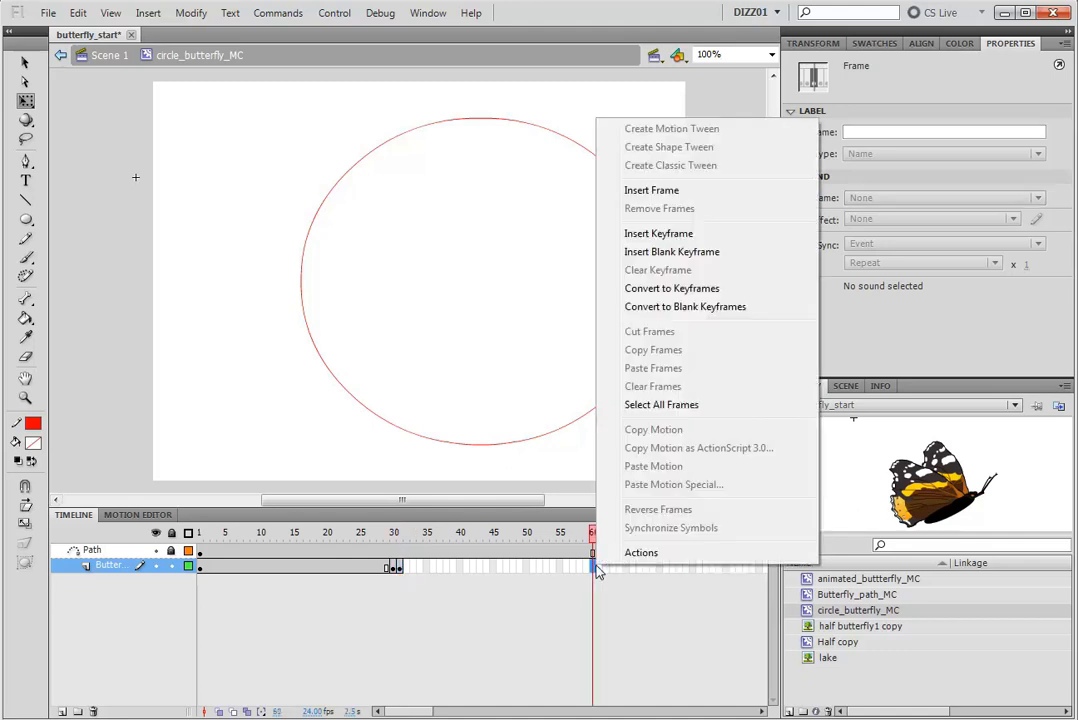
click(658, 233)
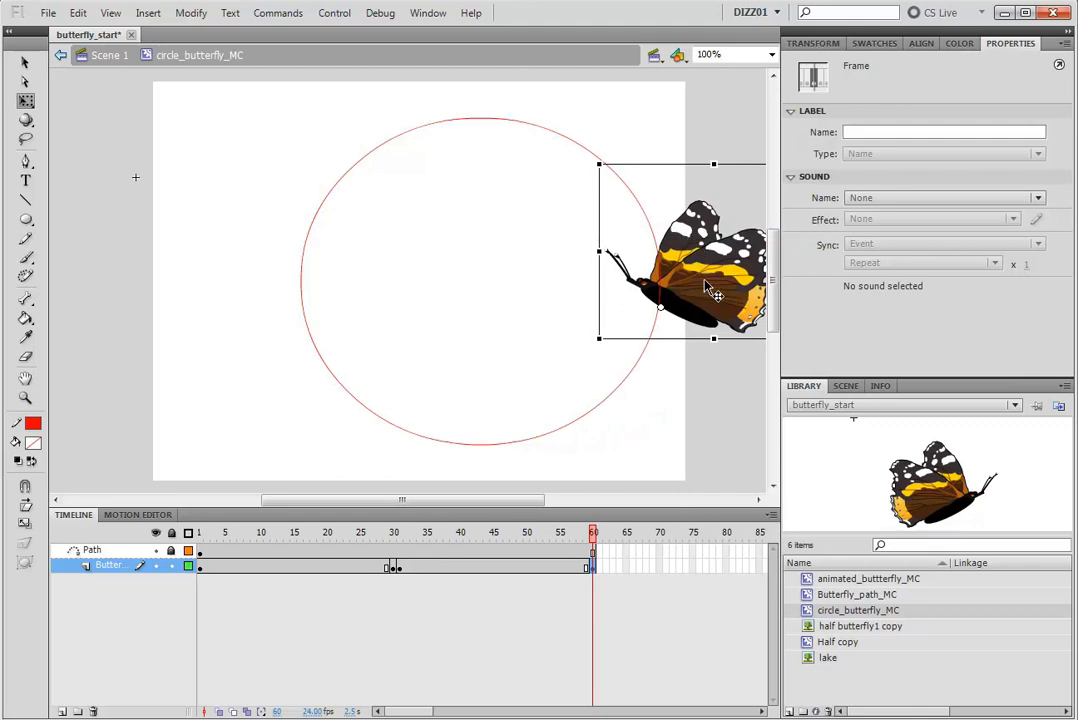
drag(714, 300, 353, 286)
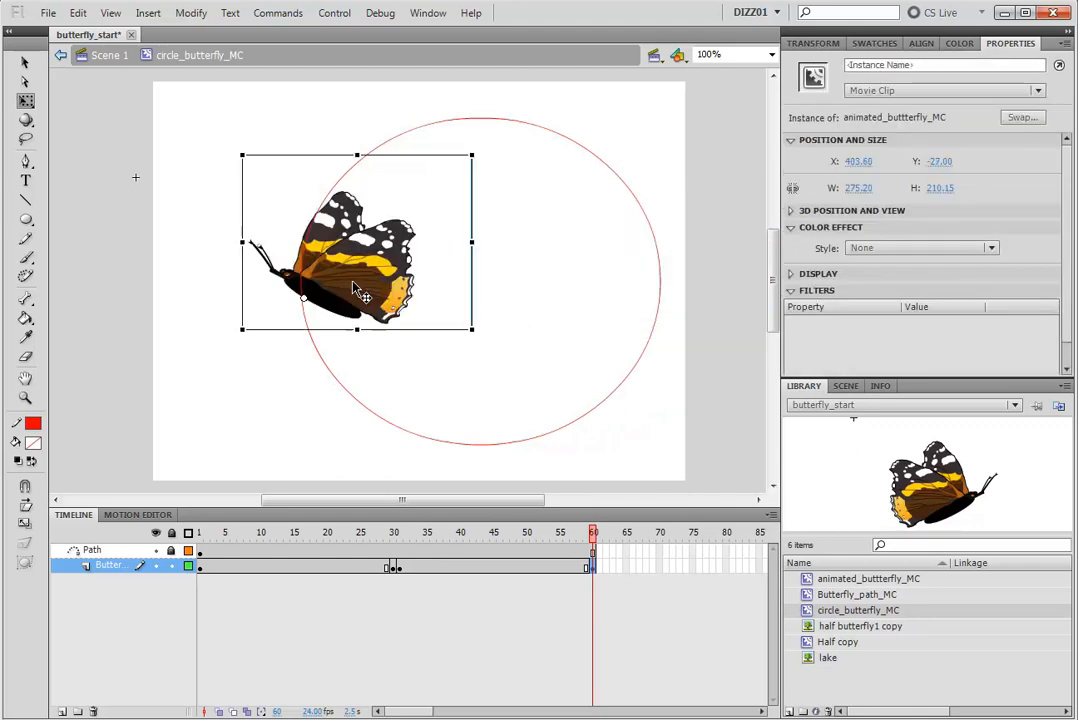
drag(378, 290, 353, 324)
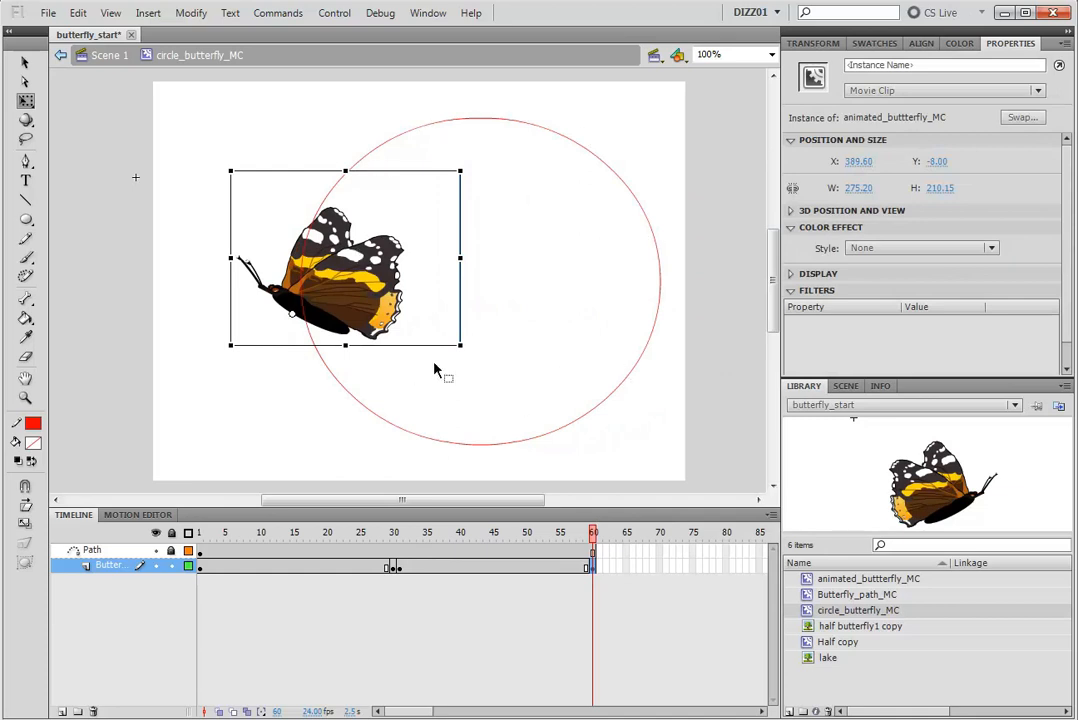
- Create classic tweens across all frames of the Butterfly layer and enable Orient to path
double_click(103, 567)
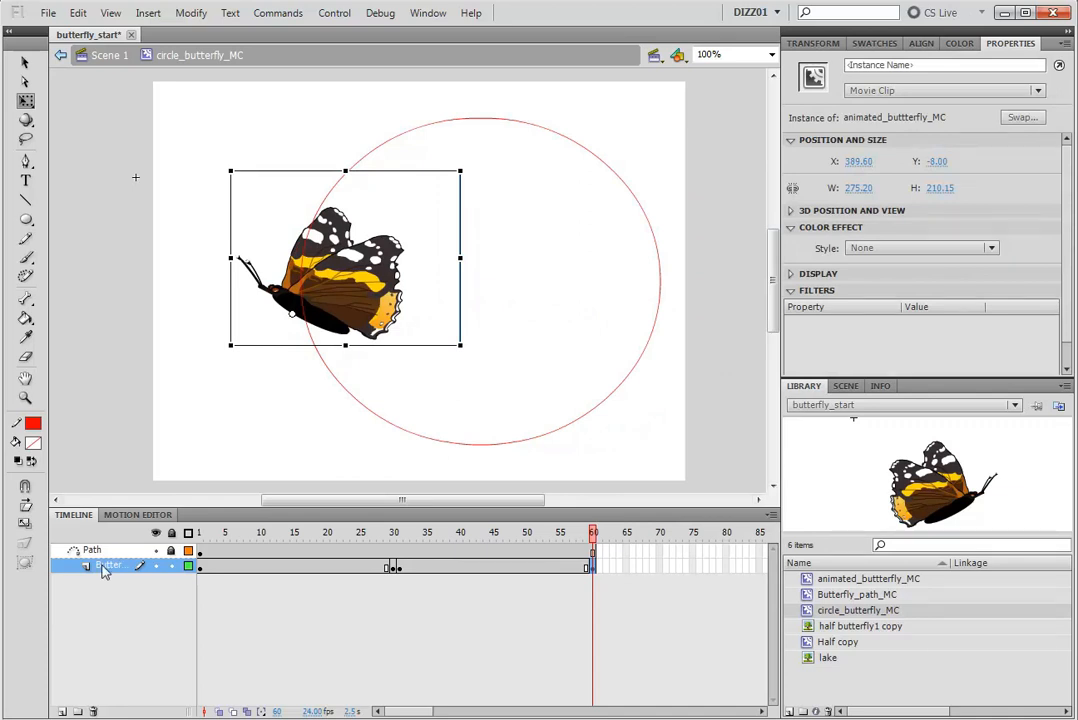
key(Return)
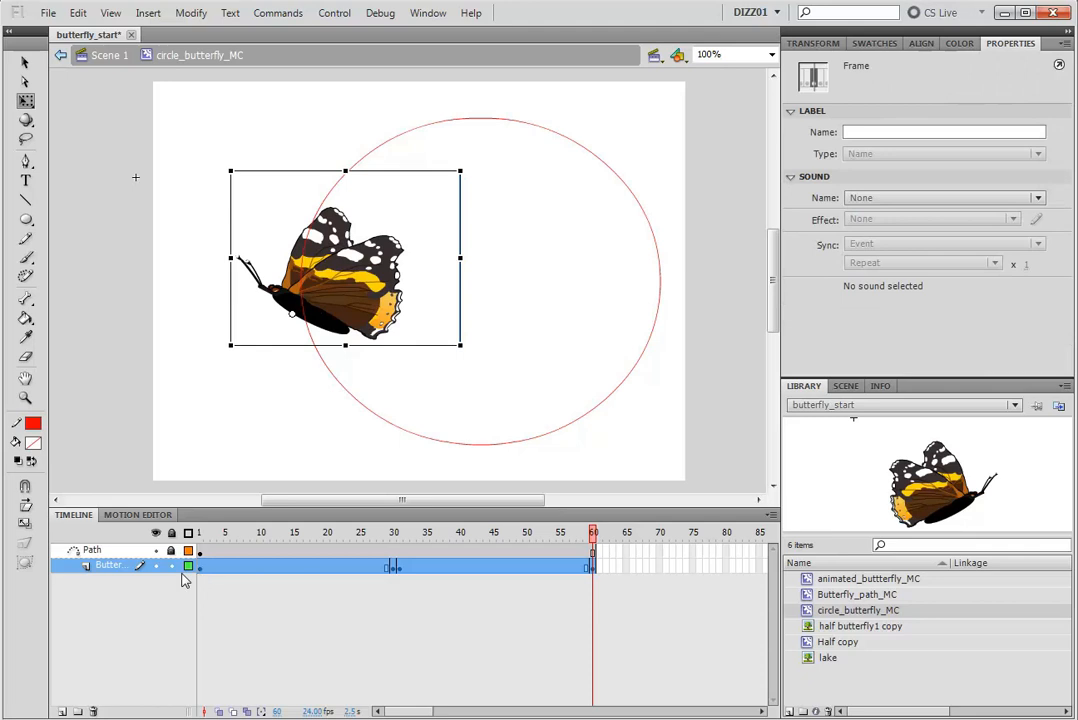
right_click(338, 569)
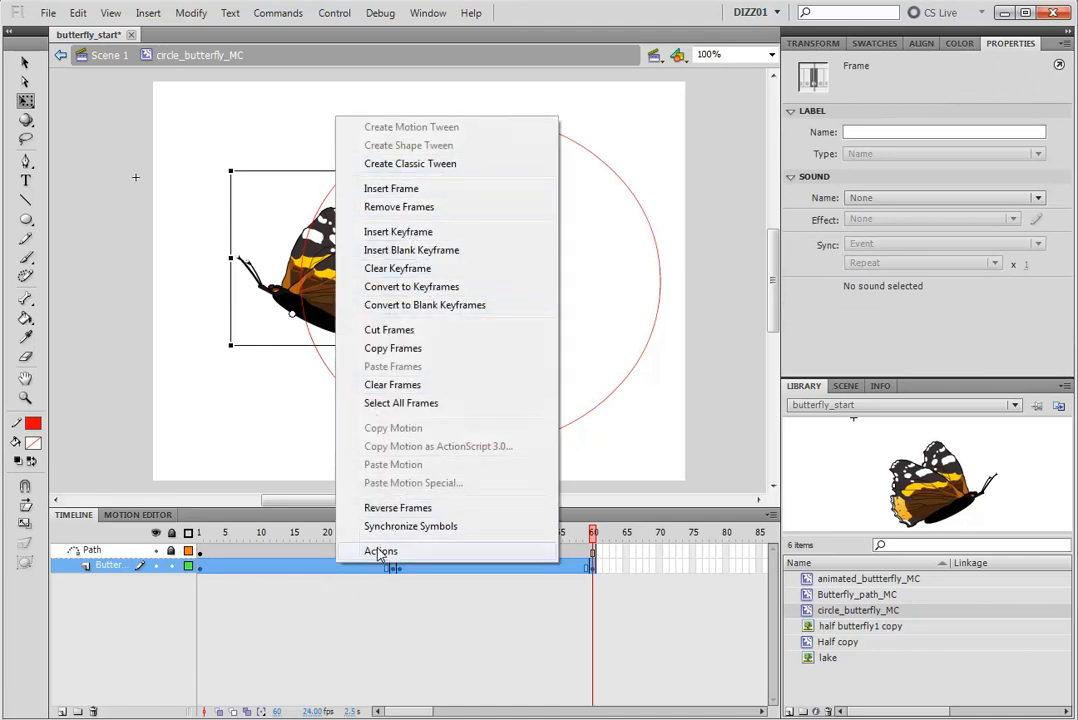
click(433, 174)
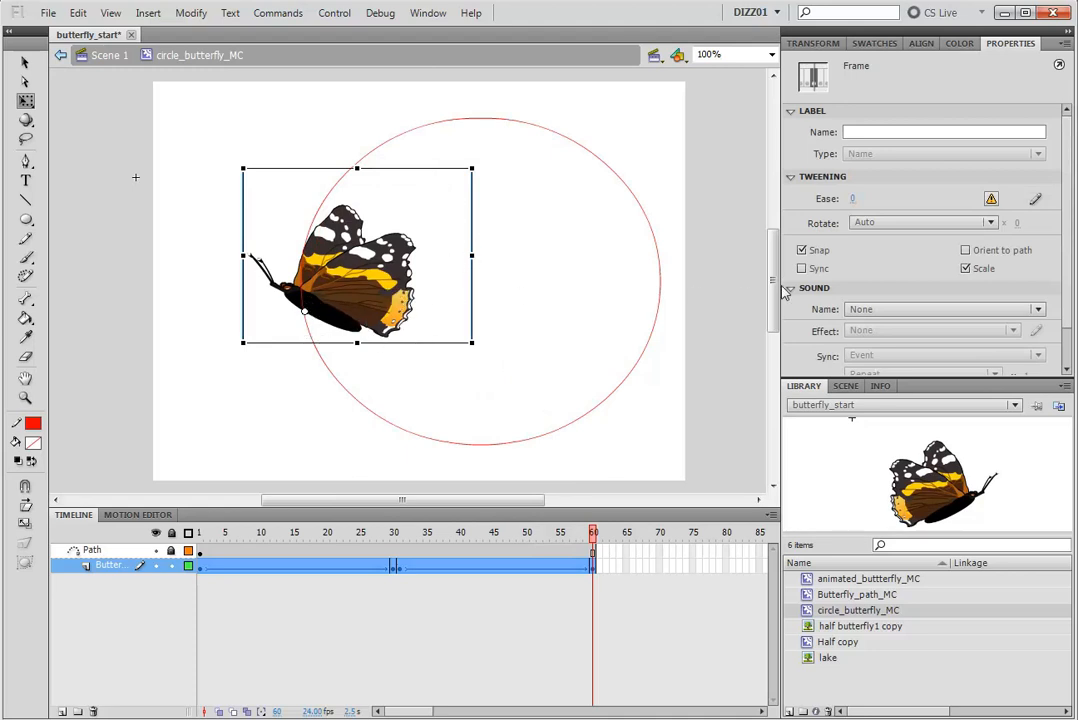
click(966, 251)
- Rewind the circle_butterfly_MC timeline to frame 1 and play the circling animation
drag(405, 535, 168, 525)
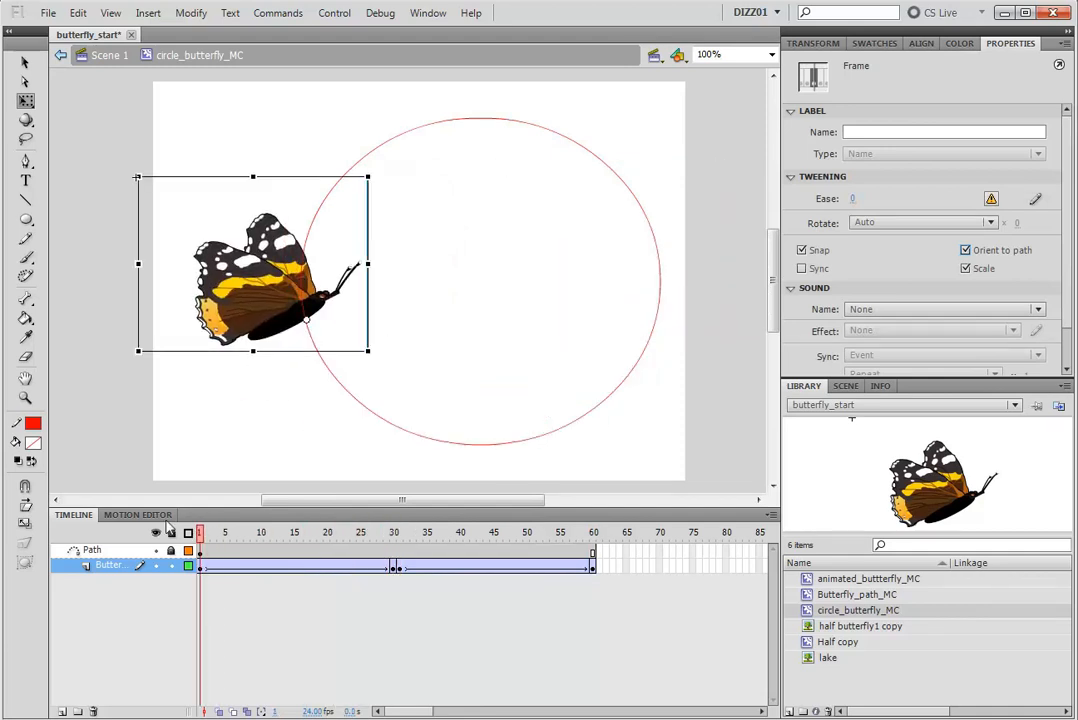
click(236, 588)
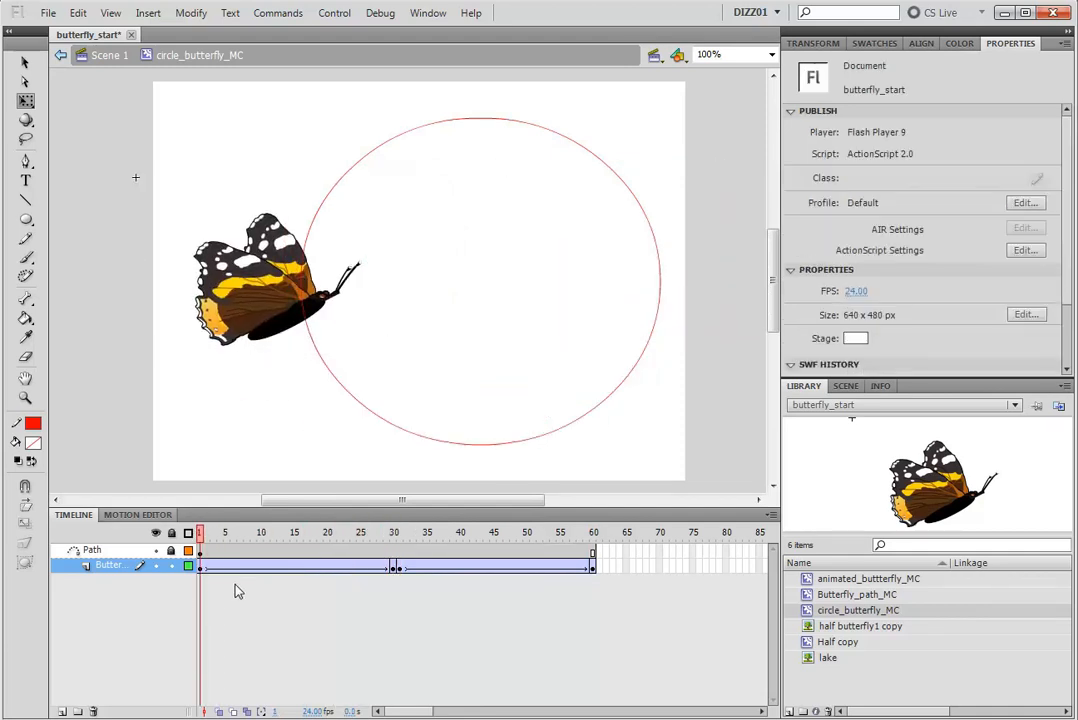
key(Return)
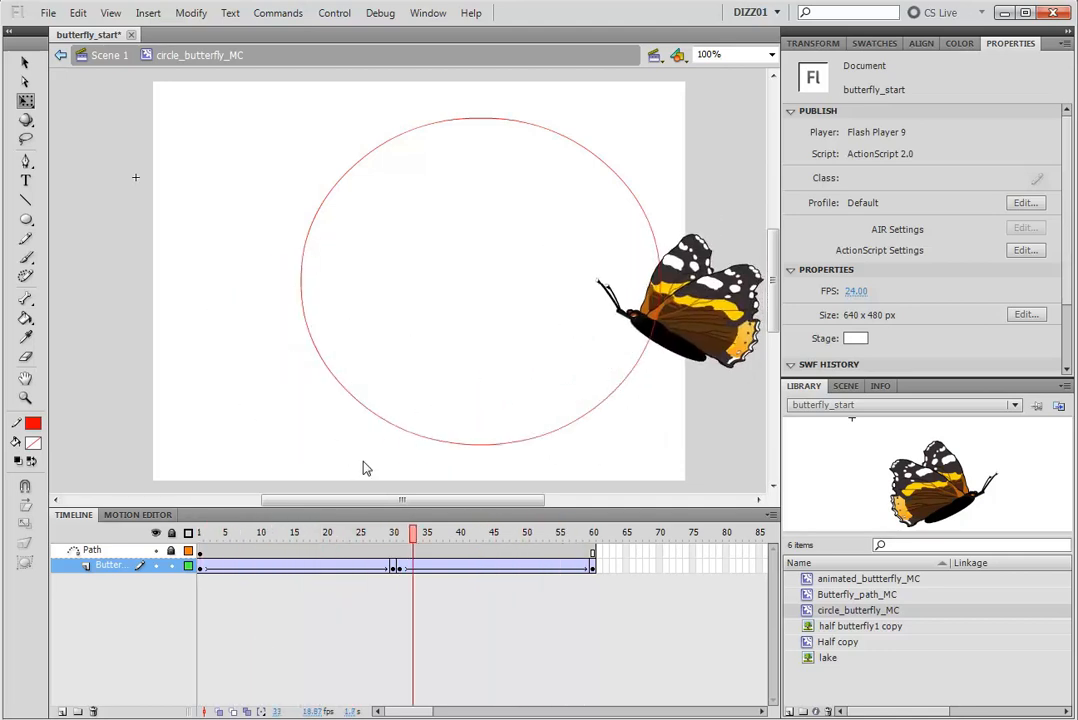
key(Return)
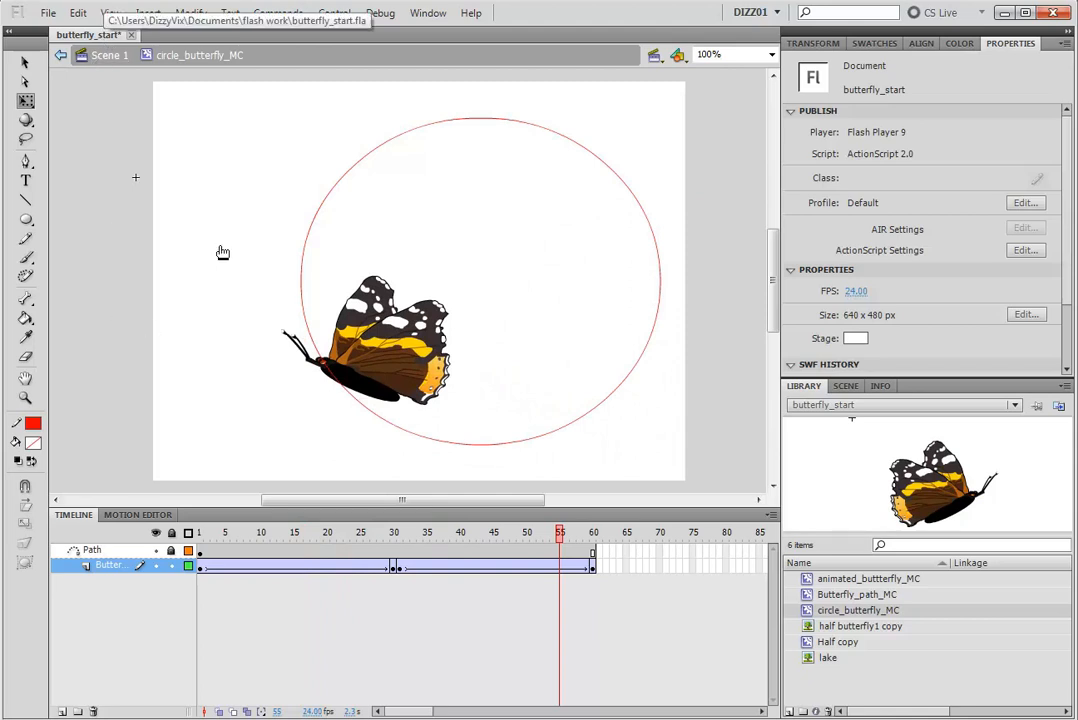
- Leave circle_butterfly_MC for Scene 1 at 100% zoom and switch to the Selection tool
click(108, 56)
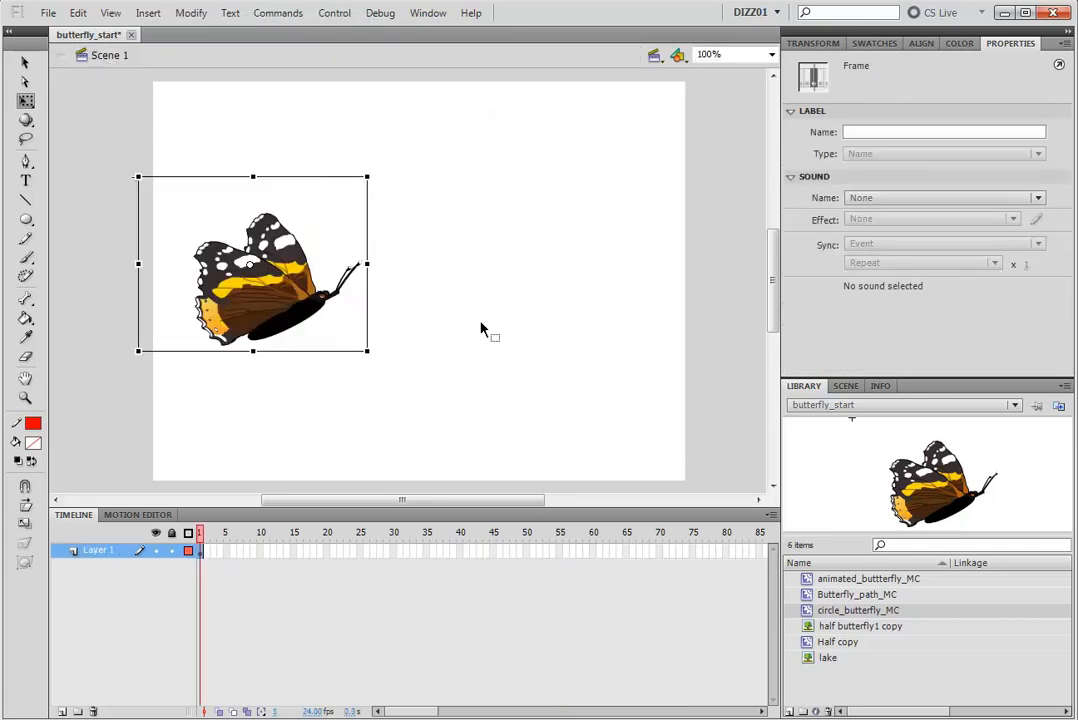
key(ctrl+minus)
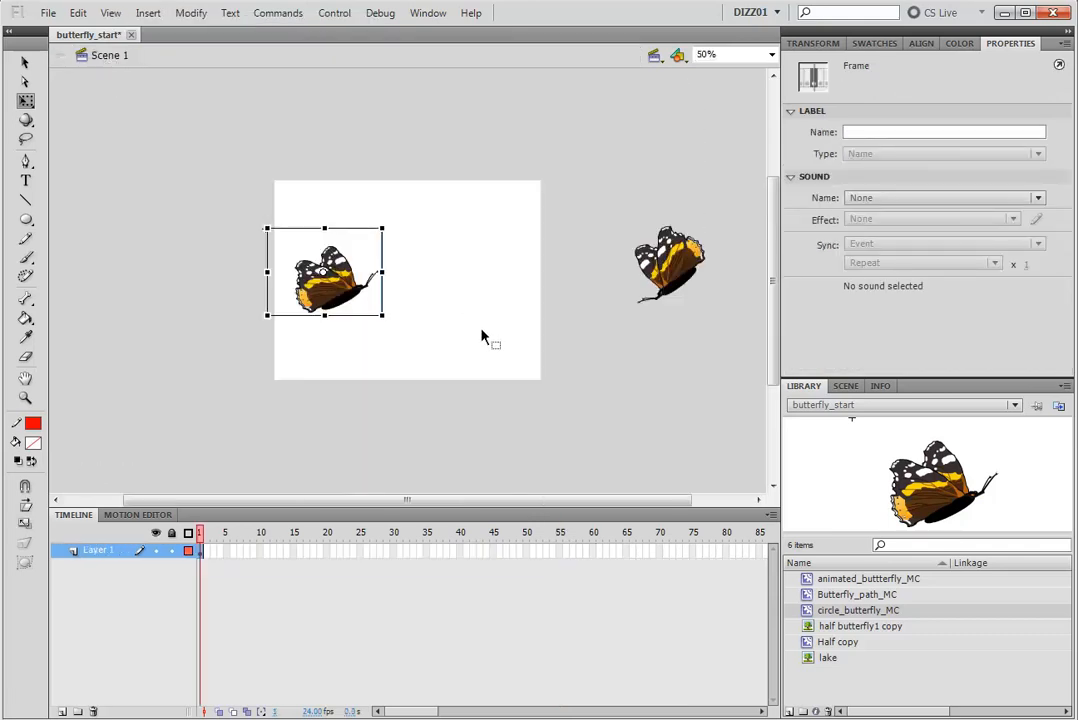
key(ctrl+equal)
key(p)
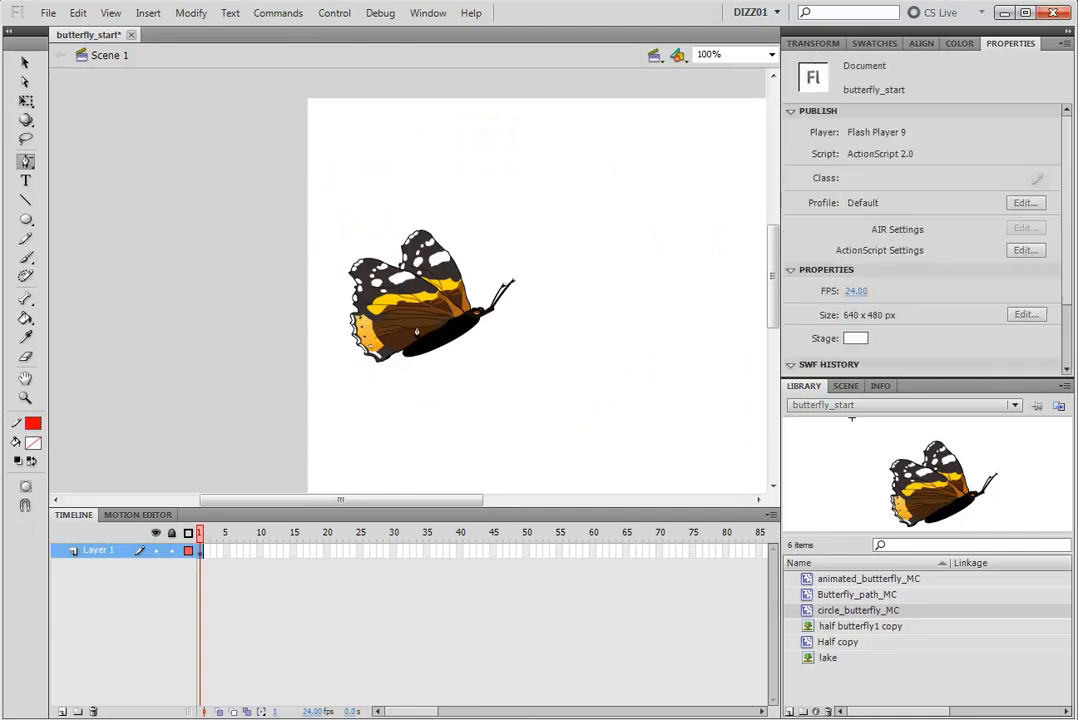
click(25, 63)
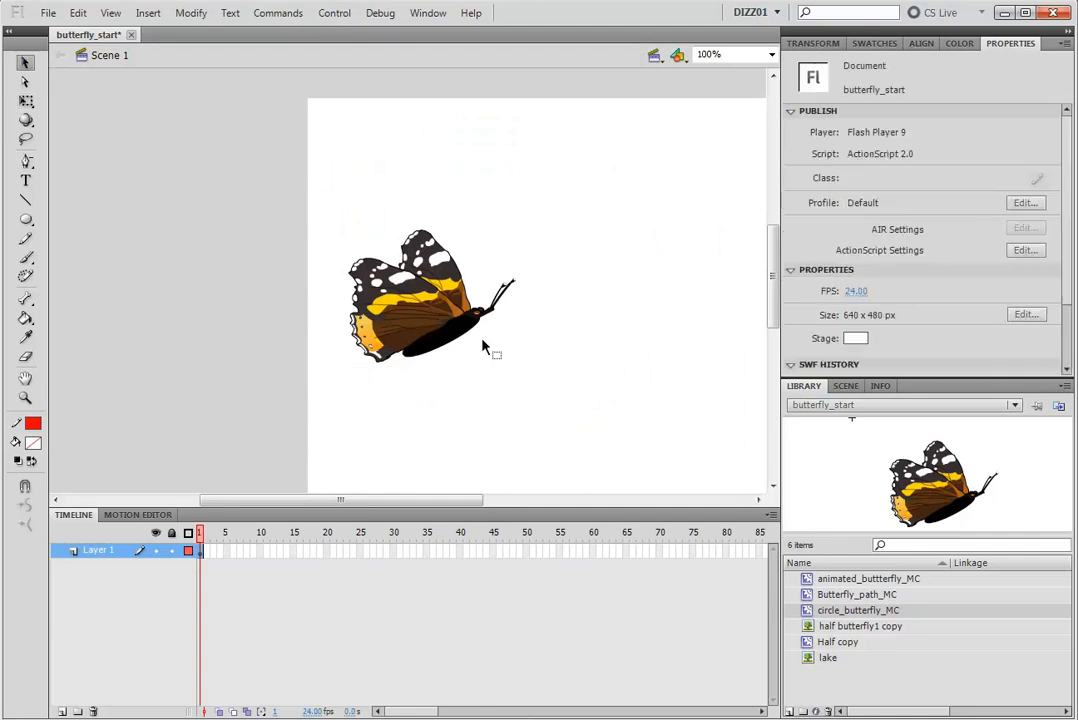
- Delete both butterfly instances from the Scene 1 stage and the area beside it
key(ctrl+minus)
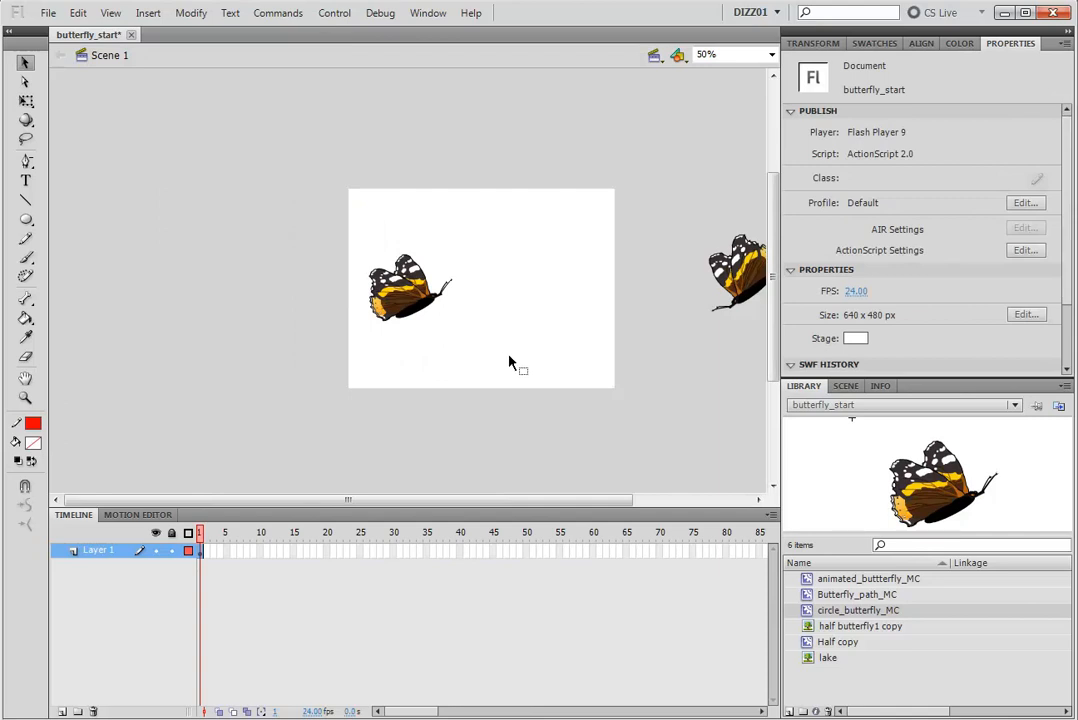
drag(544, 420, 457, 426)
click(652, 297)
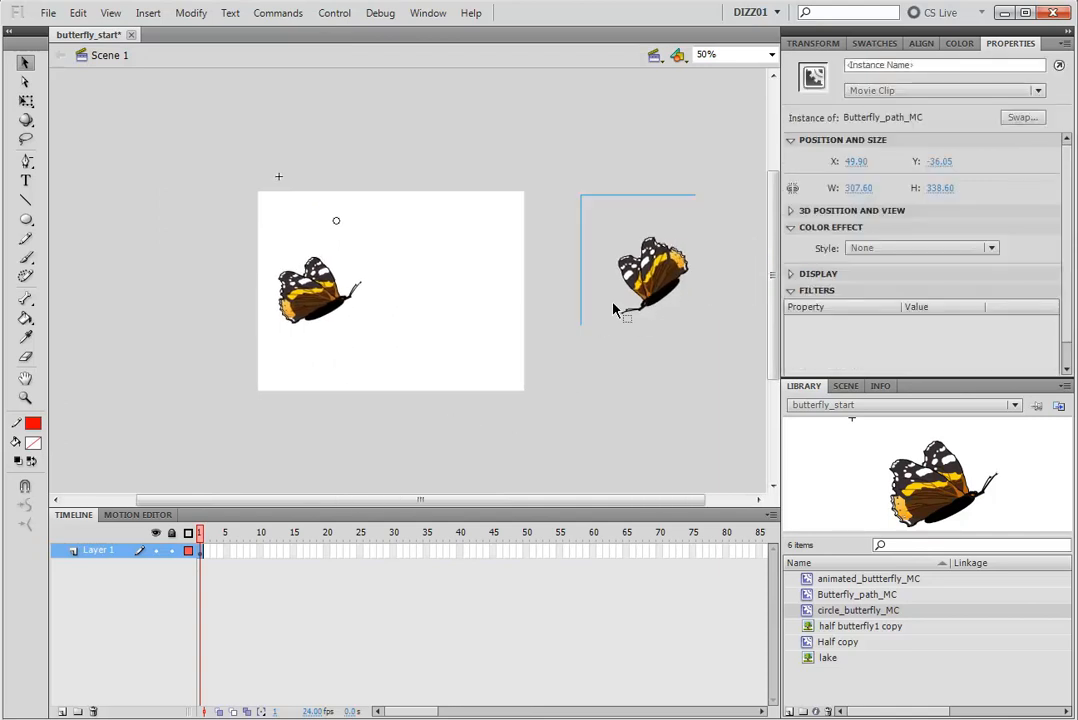
key(Delete)
click(354, 304)
key(Delete)
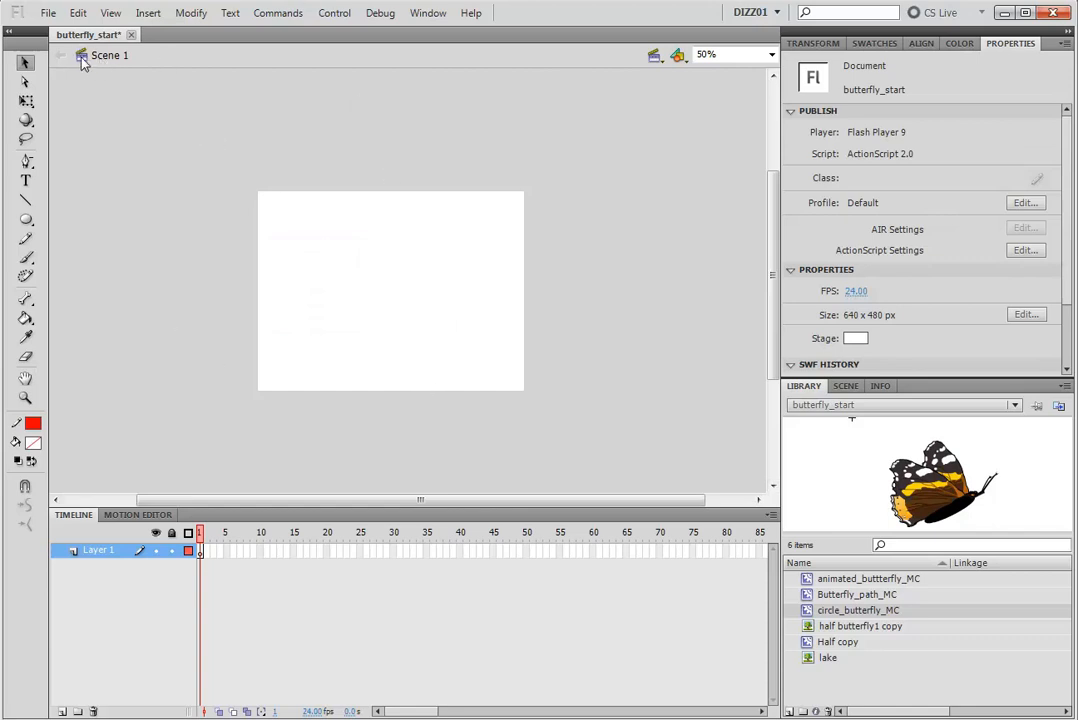
- Rename Layer 1 as Lake and place the lake bitmap from the library on the stage
double_click(98, 551)
text(Lake)
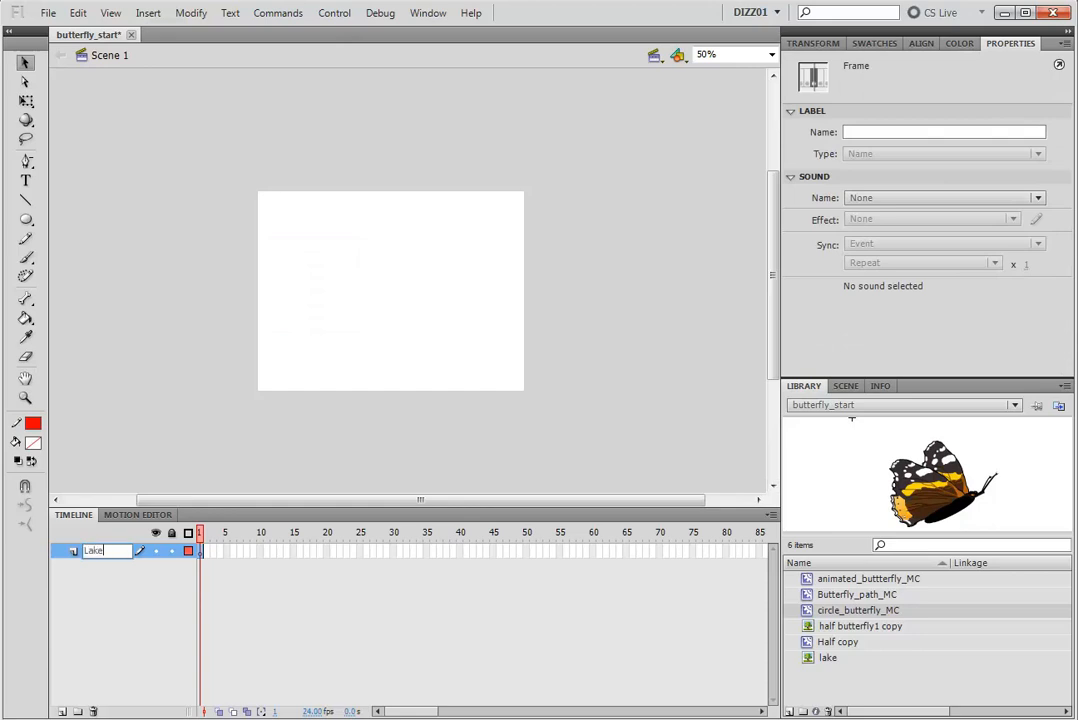
click(257, 681)
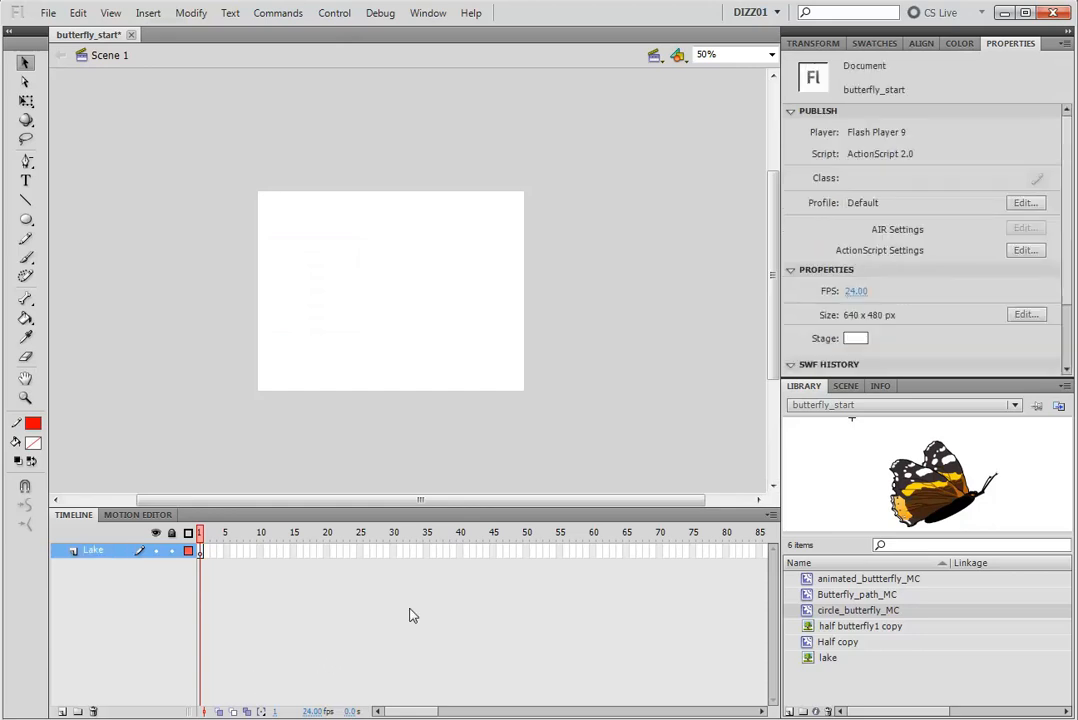
click(828, 658)
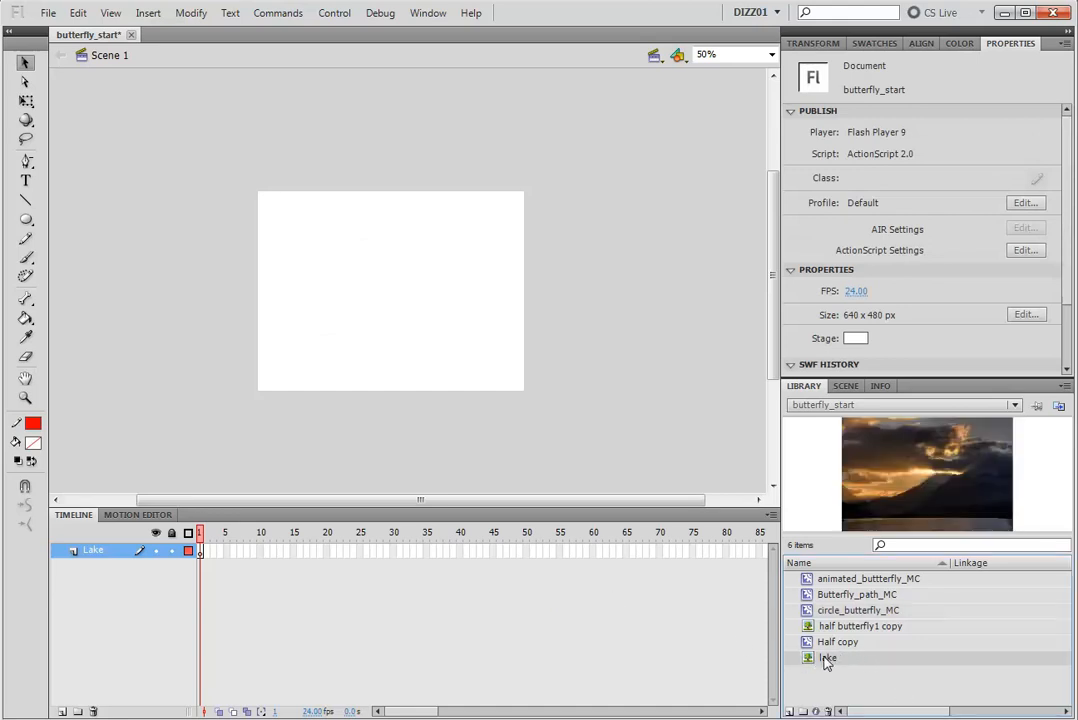
drag(825, 658, 390, 305)
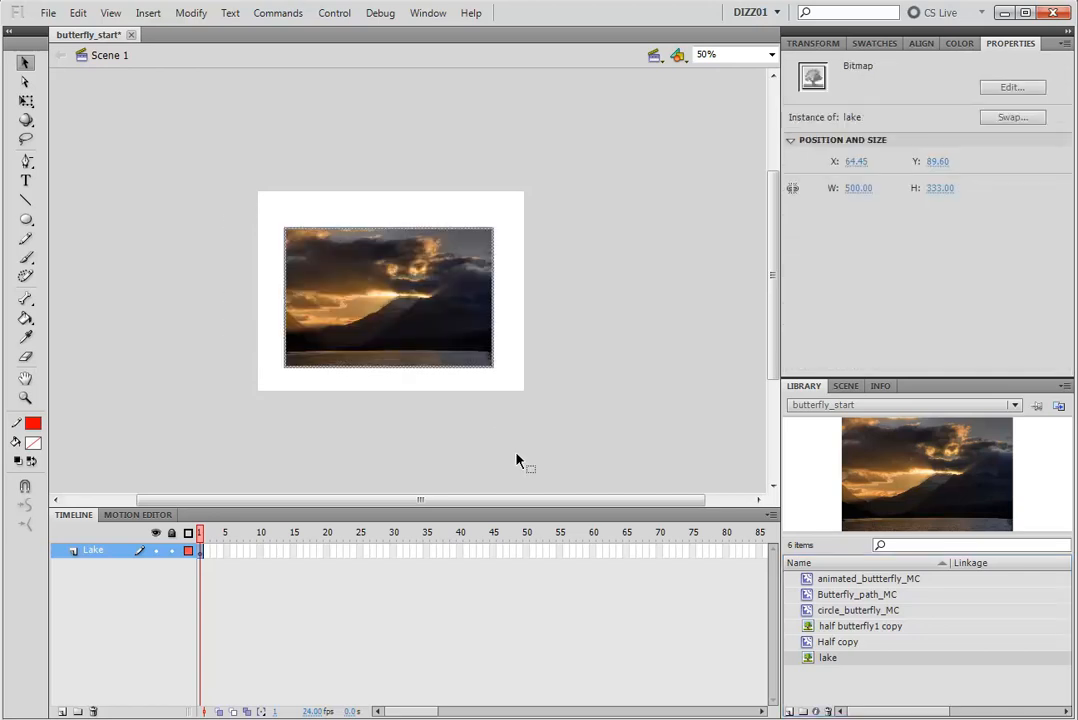
- Match the lake bitmap's width and height to the stage and center it horizontally and vertically
click(28, 102)
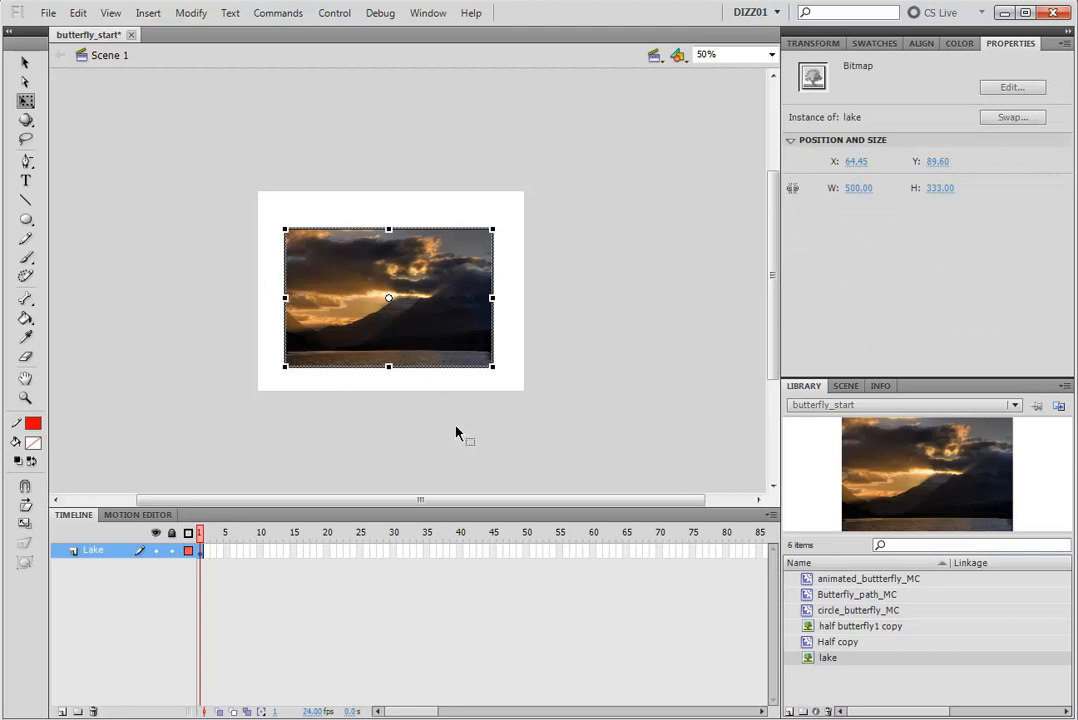
click(424, 14)
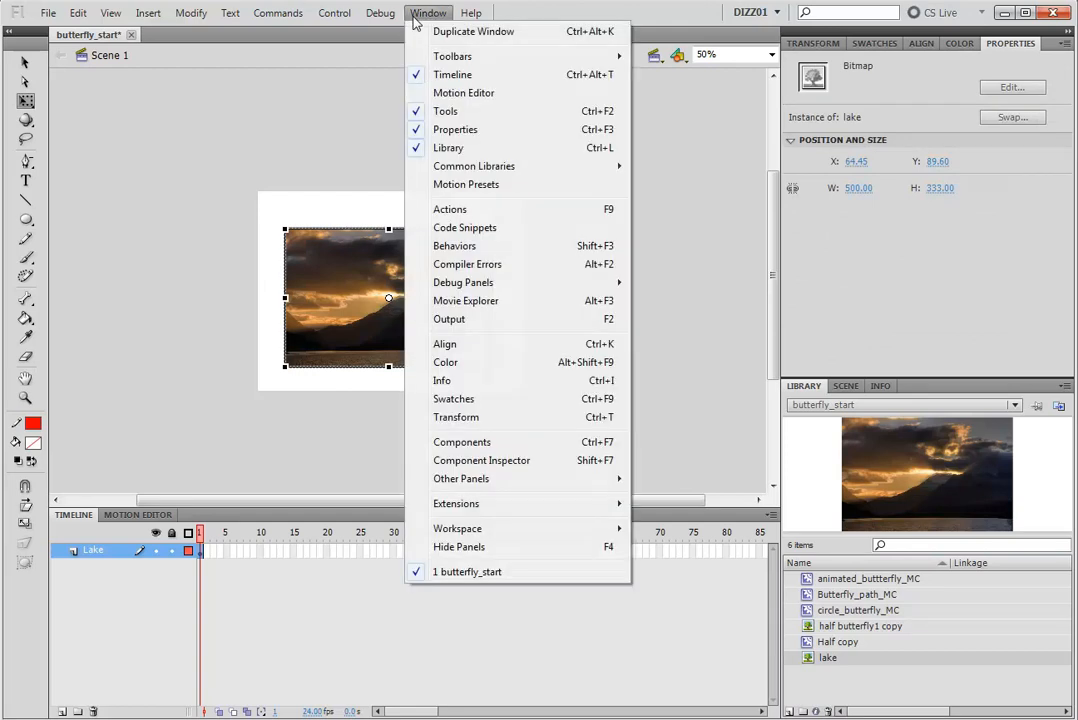
click(467, 347)
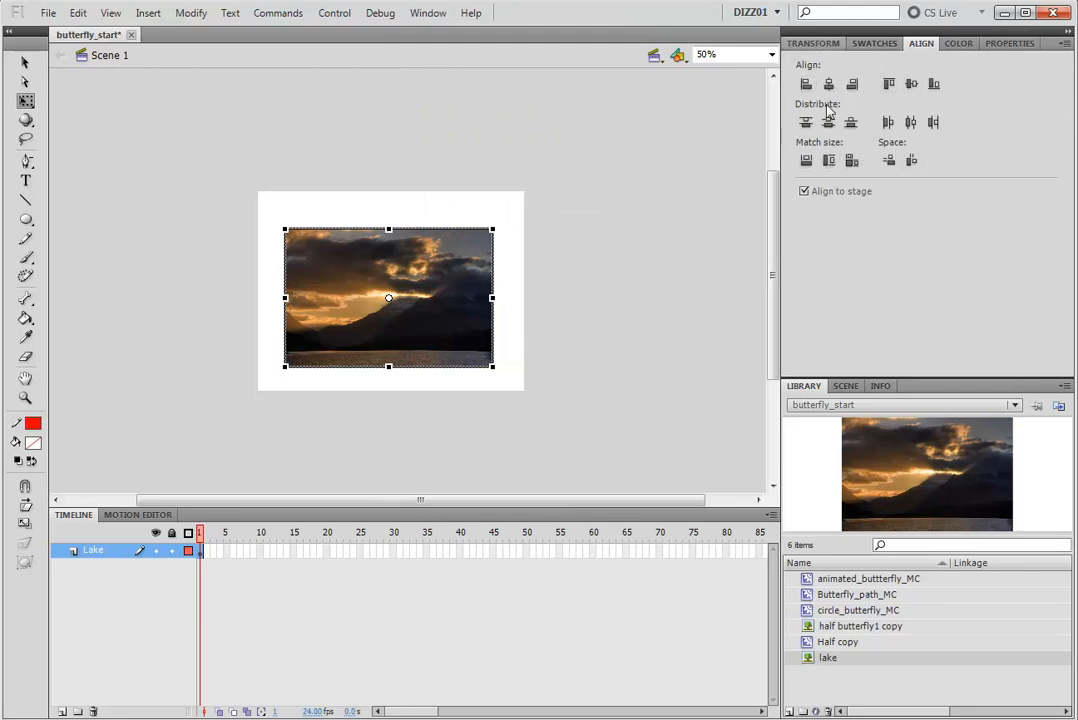
click(855, 171)
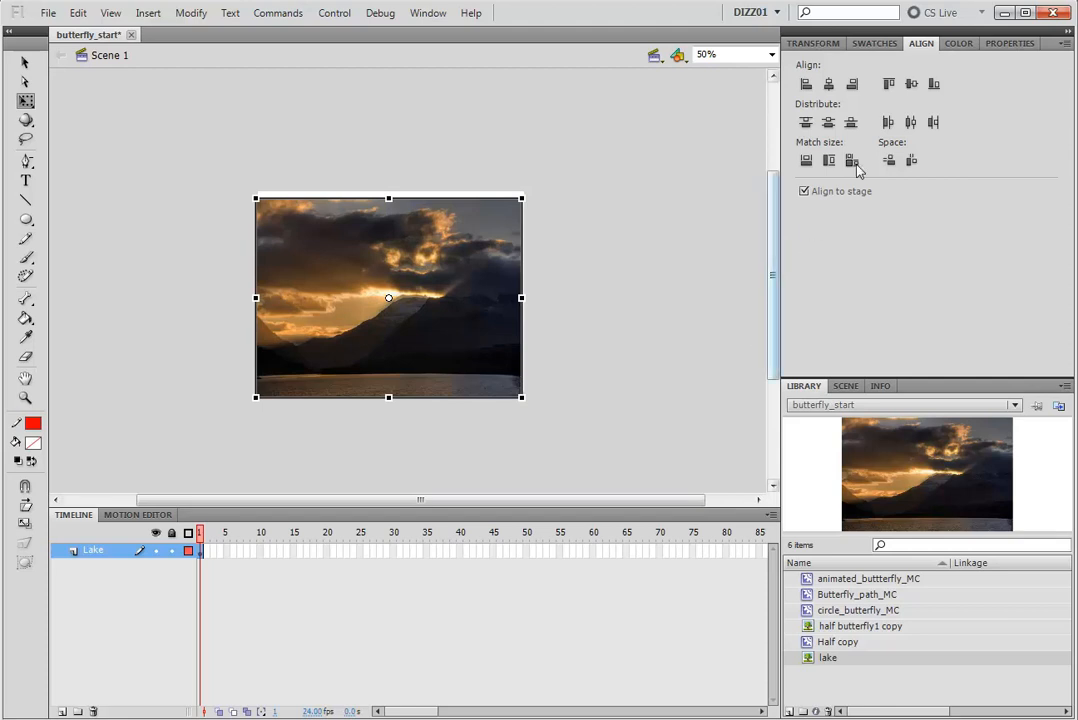
click(831, 86)
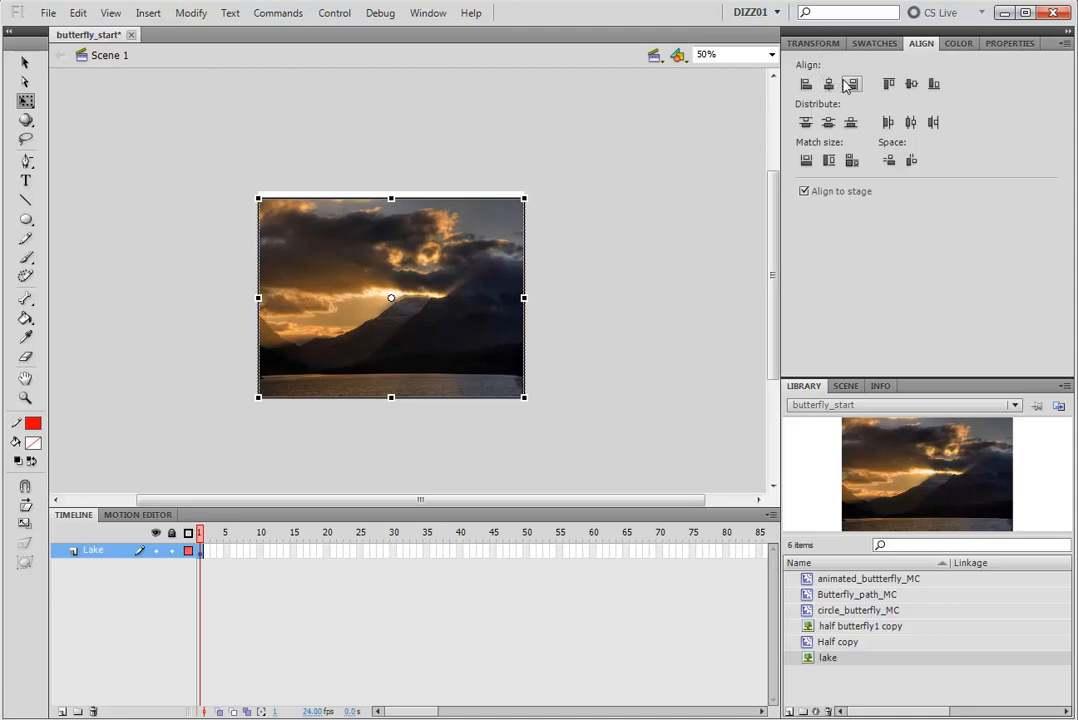
click(911, 86)
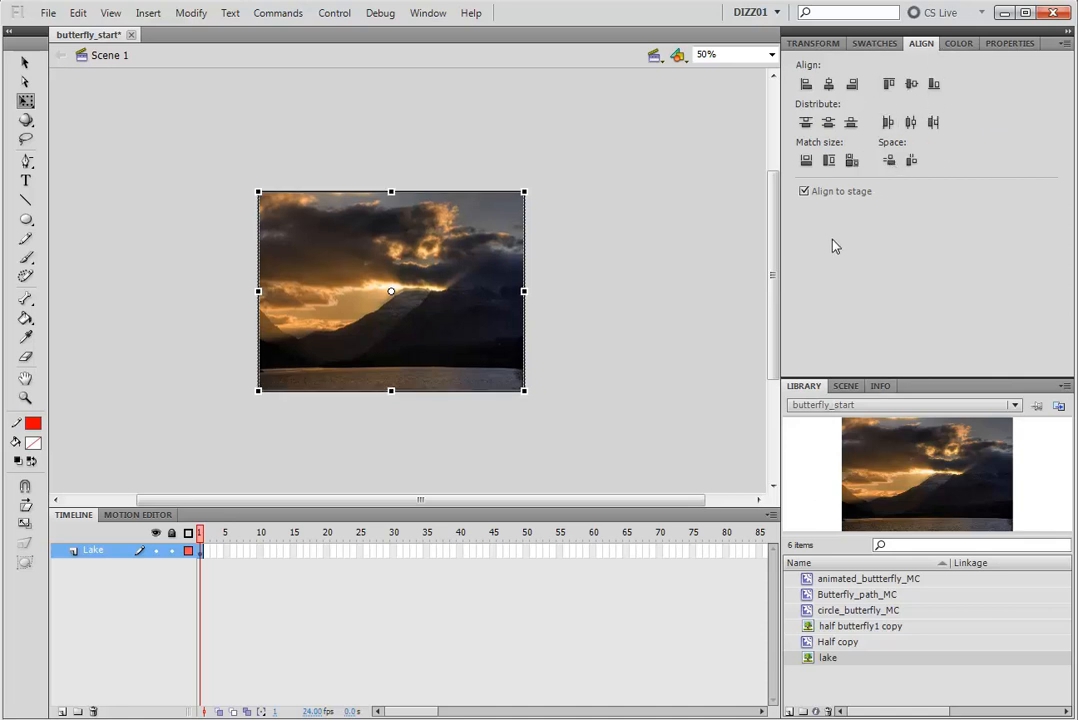
drag(968, 479, 735, 466)
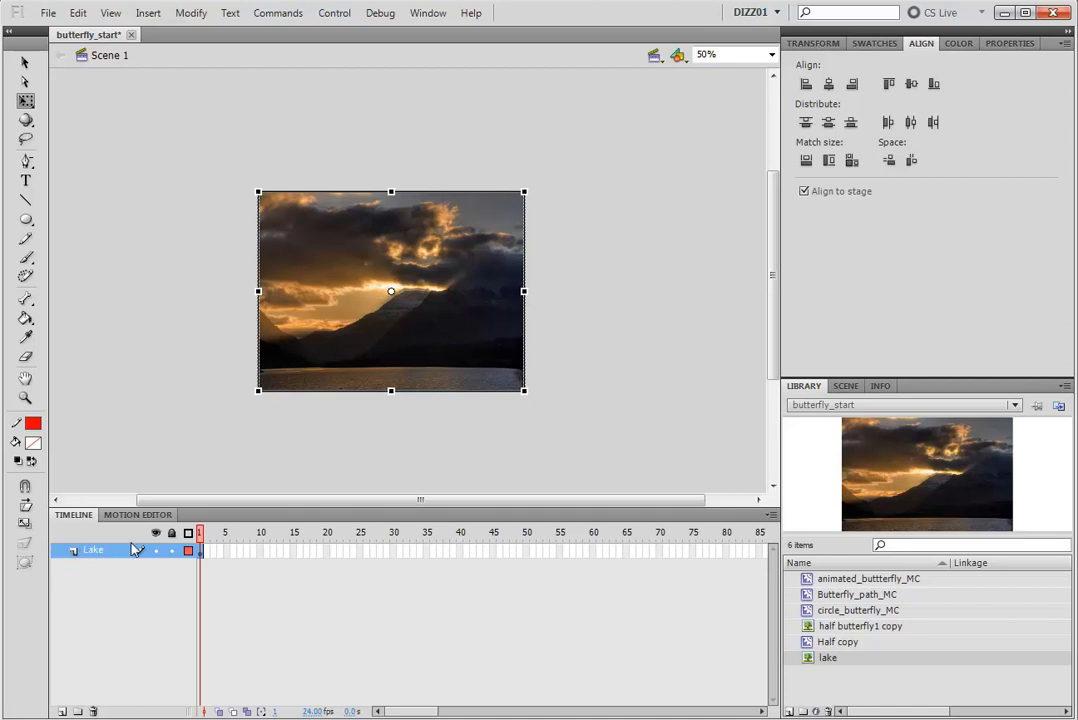
- Lock the Lake layer and insert a layer named "little butterflies" above it
click(172, 551)
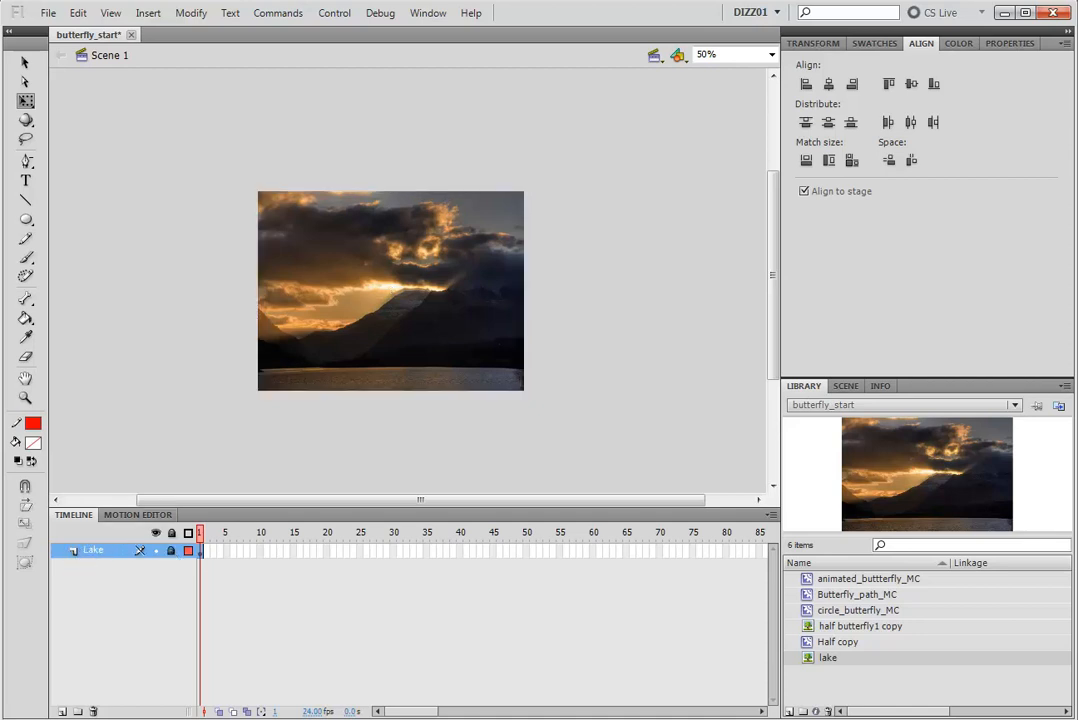
right_click(107, 556)
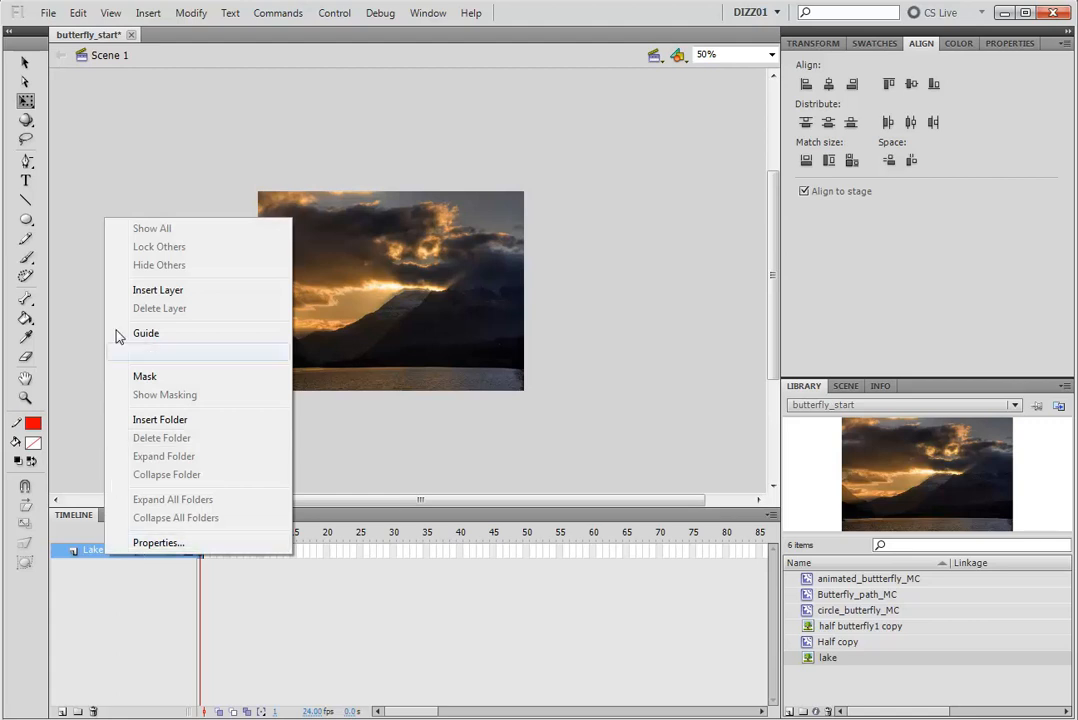
click(150, 291)
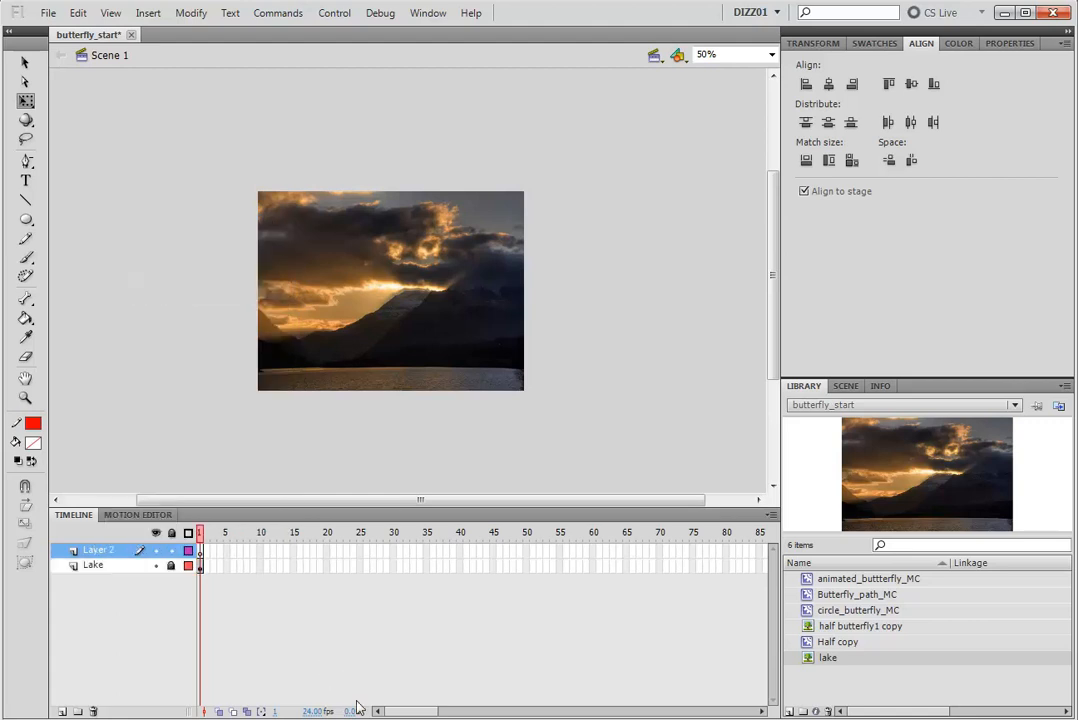
double_click(97, 553)
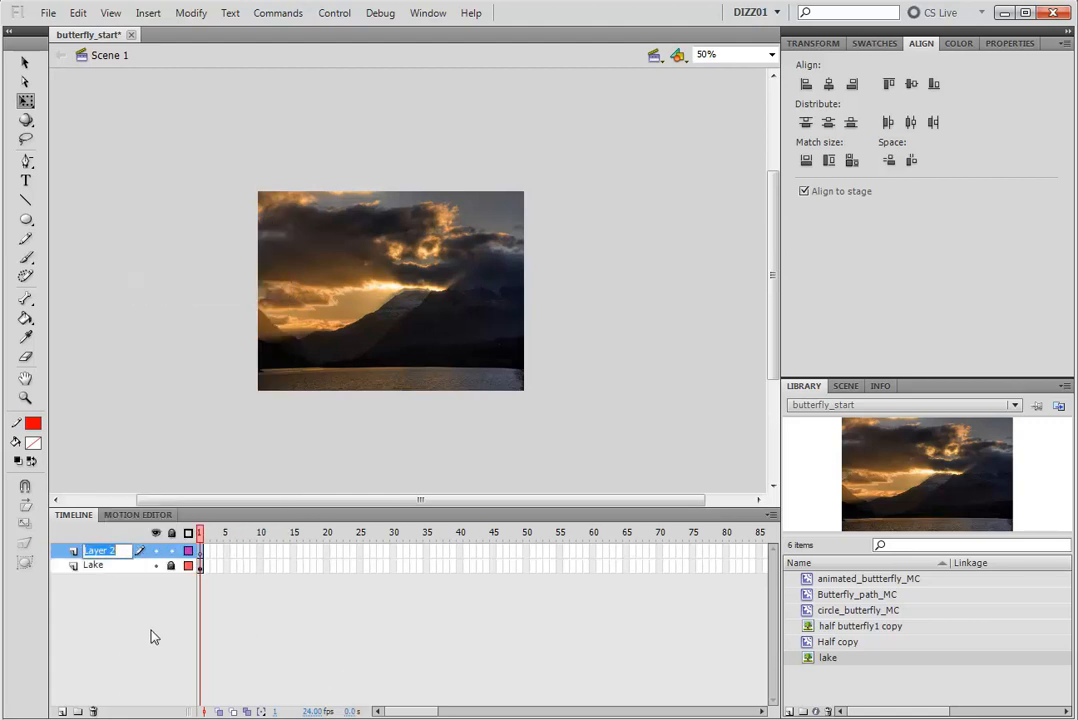
text(little)
text( butter)
text(flies)
key(Return)
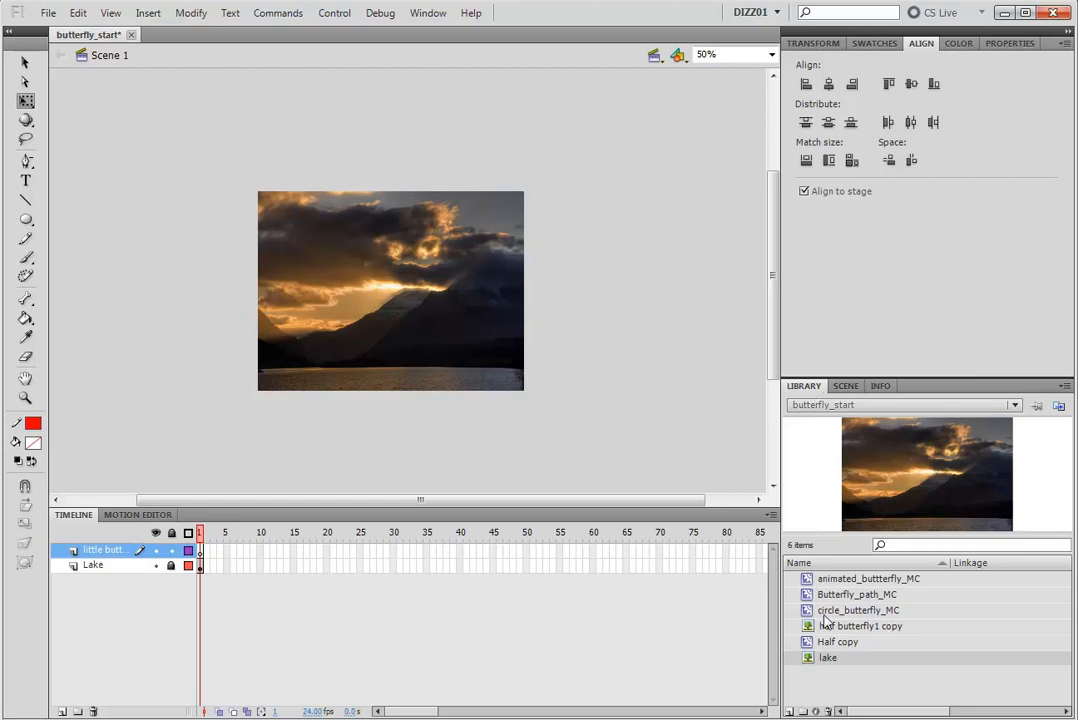
- Place a circle_butterfly_MC instance over the left part of the sky and scale it down to about 80 by 61 px
drag(823, 611, 302, 287)
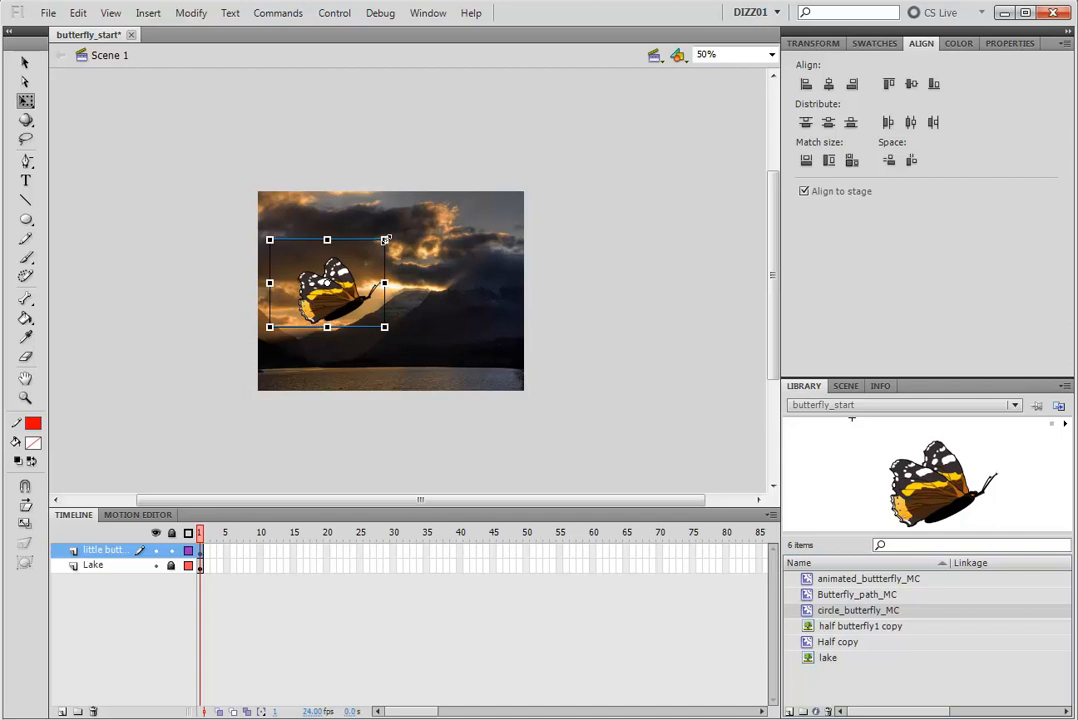
mouse_move(385, 240)
mouse_down()
mouse_move(375, 241)
mouse_move(385, 242)
mouse_up()
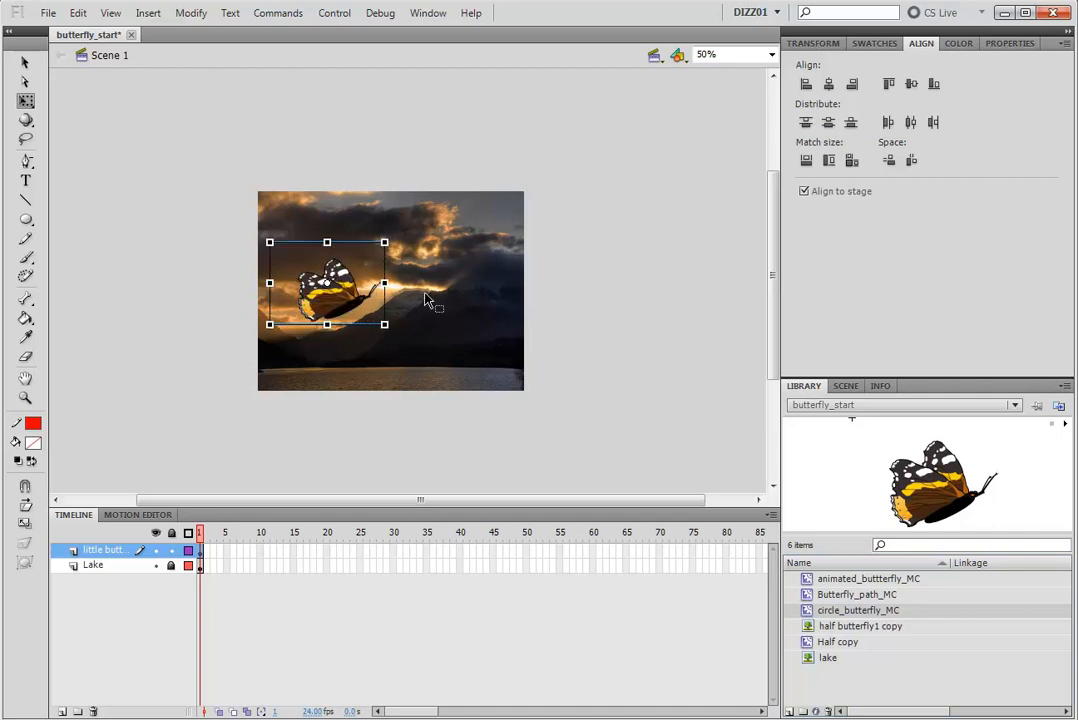
key(ctrl+z)
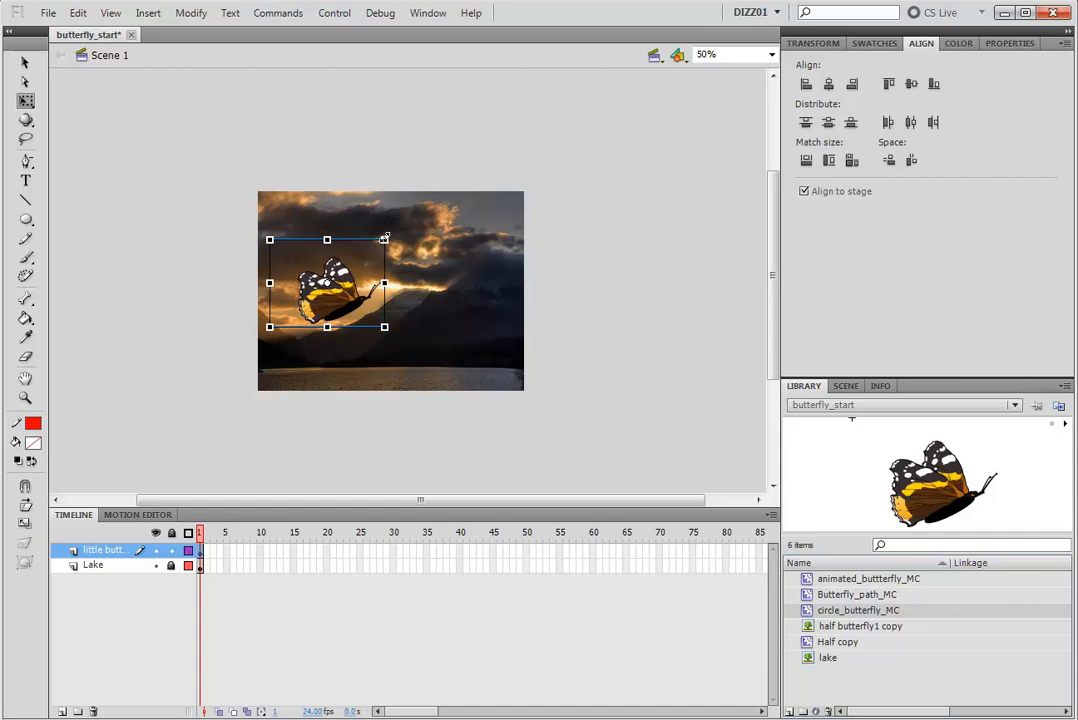
drag(385, 238, 345, 271)
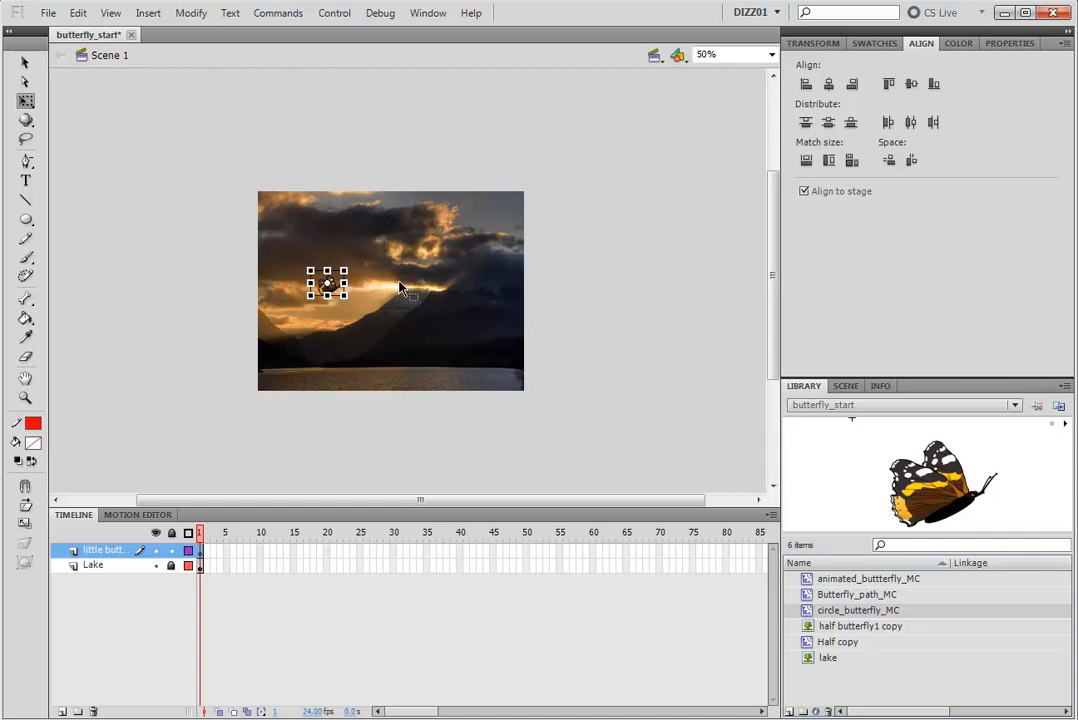
- Apply a Tint color effect to the small butterfly in blue (red 0, green 0, blue 255) at 24%
key(ctrl+=)
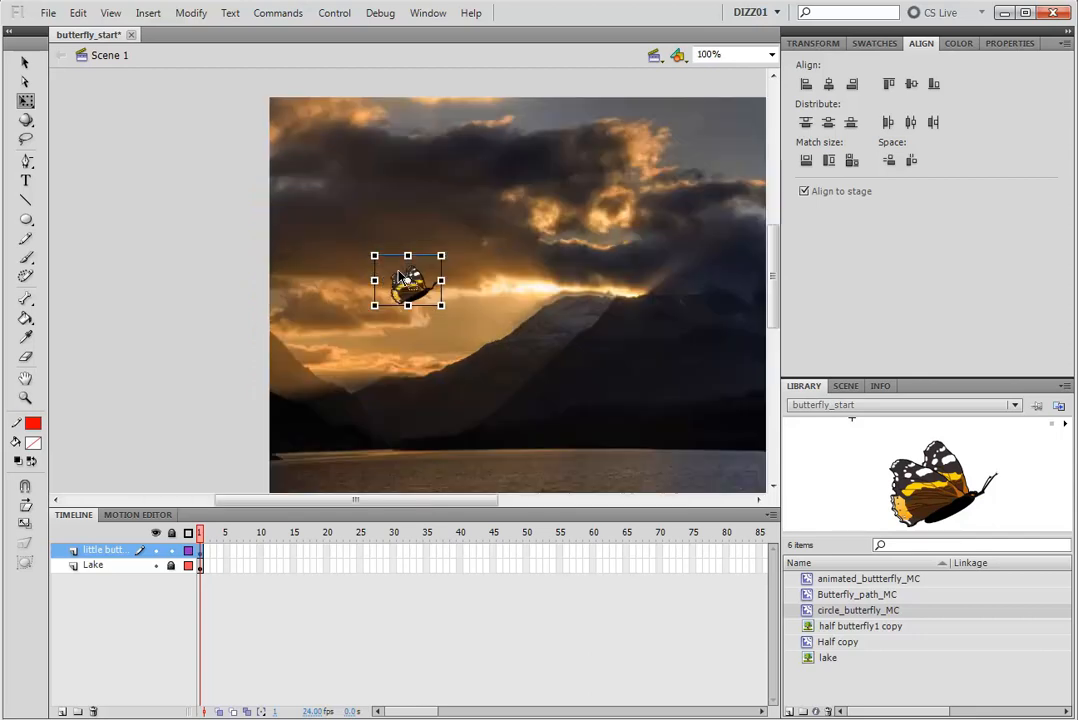
drag(686, 303, 528, 294)
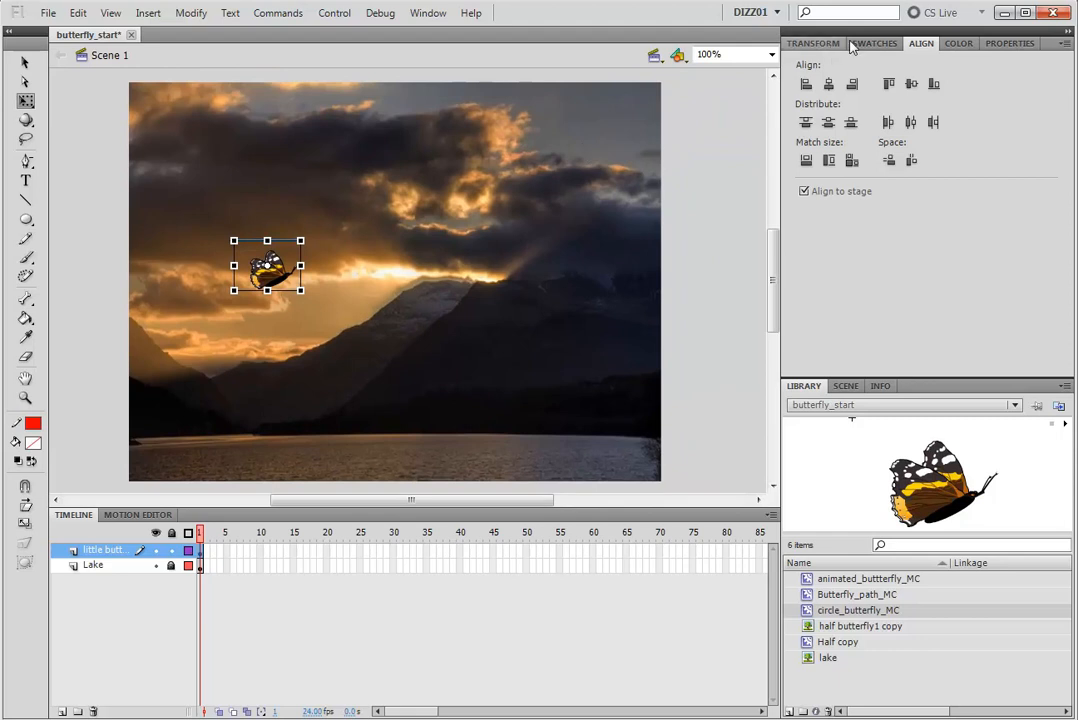
click(1006, 44)
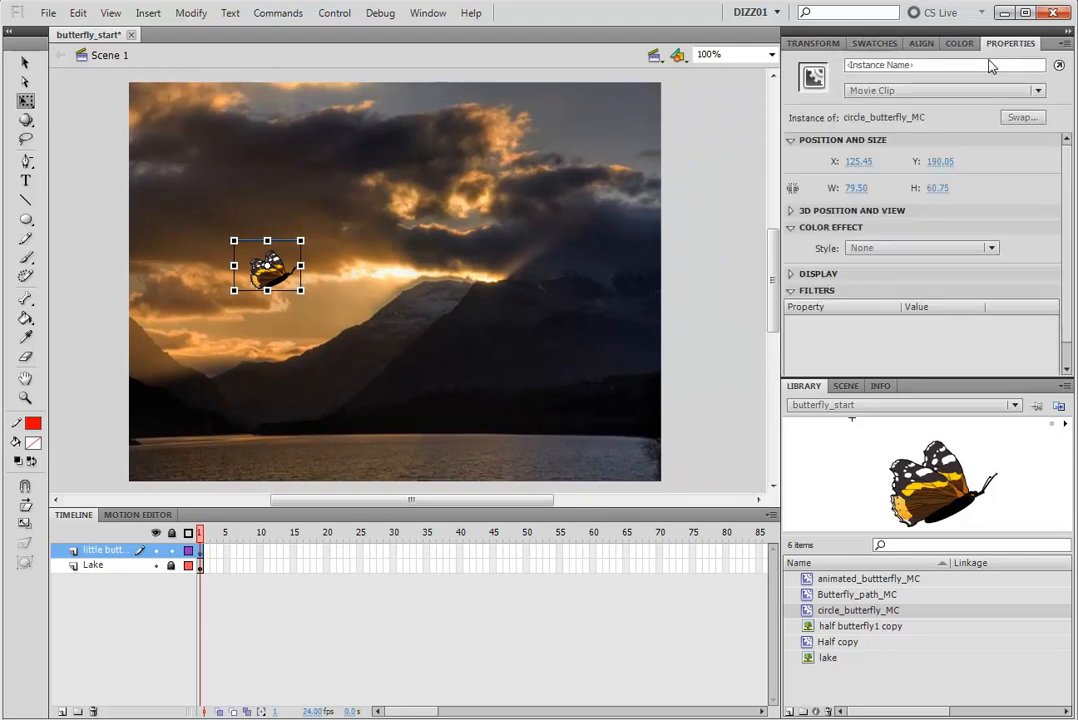
click(791, 228)
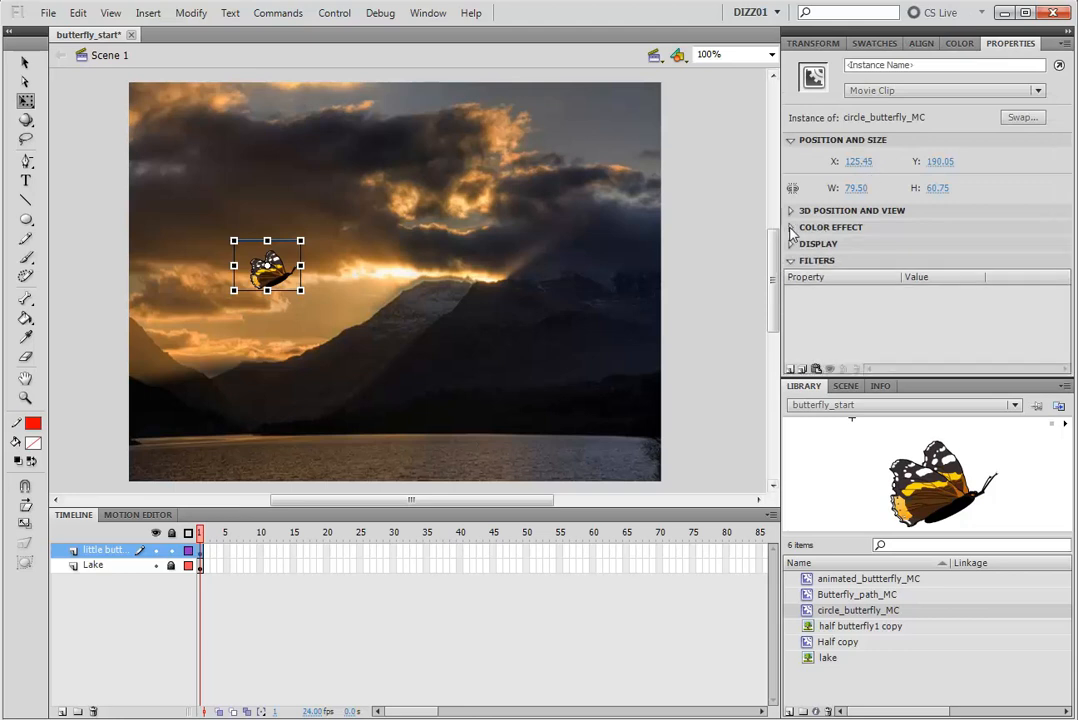
click(792, 229)
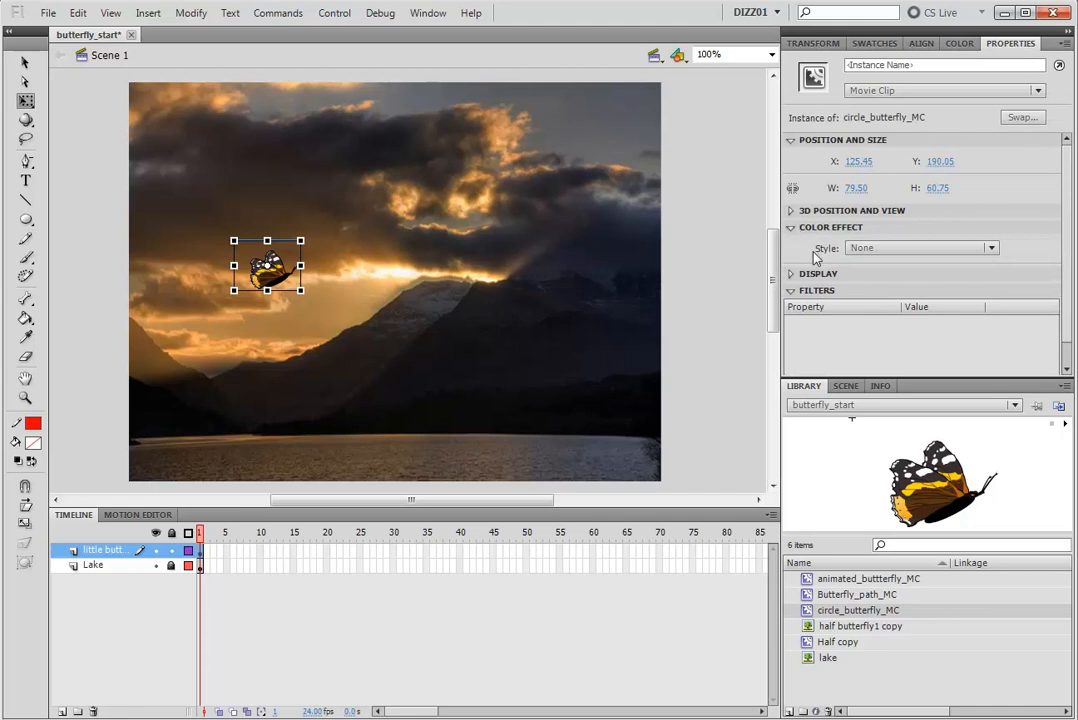
click(865, 250)
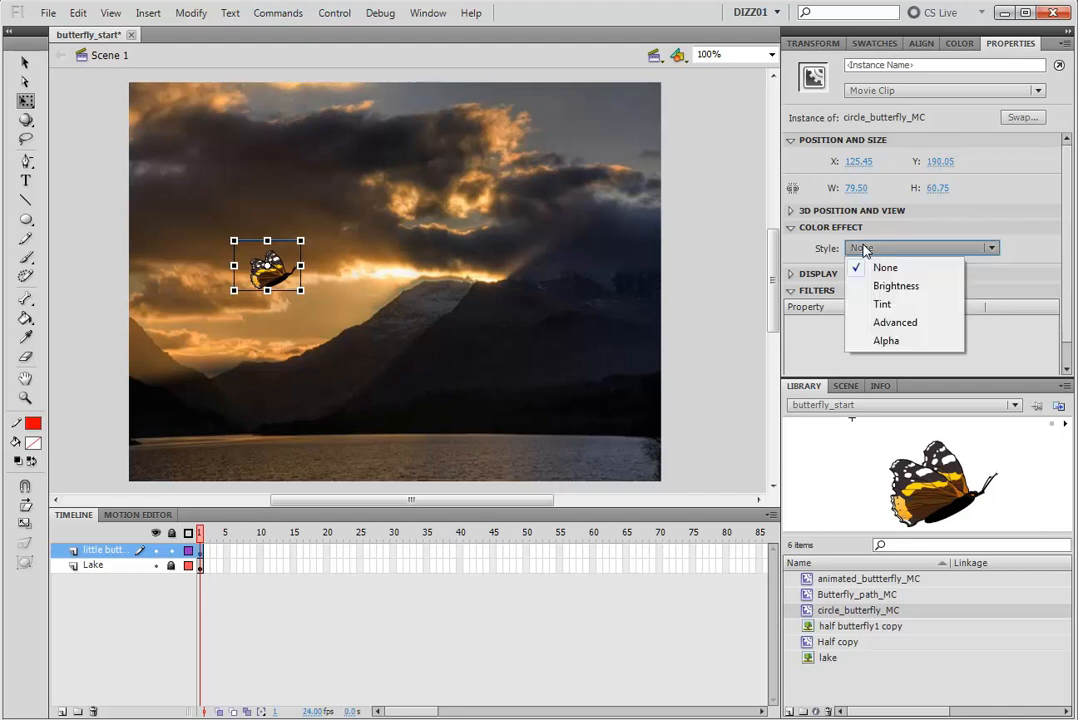
click(885, 306)
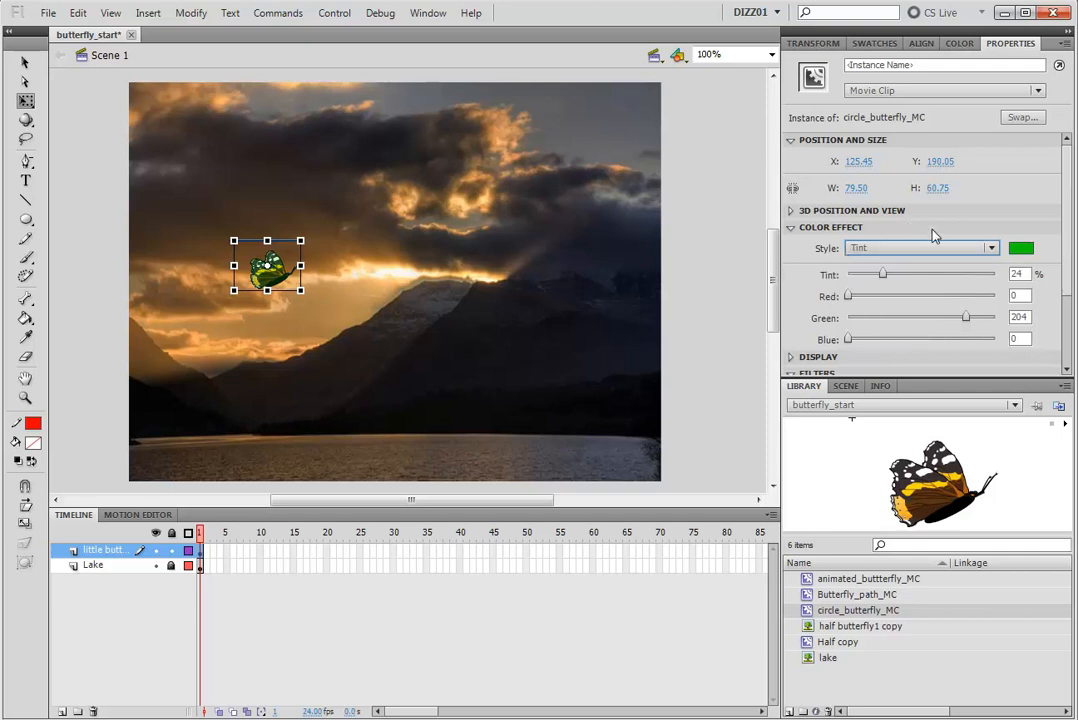
click(1021, 247)
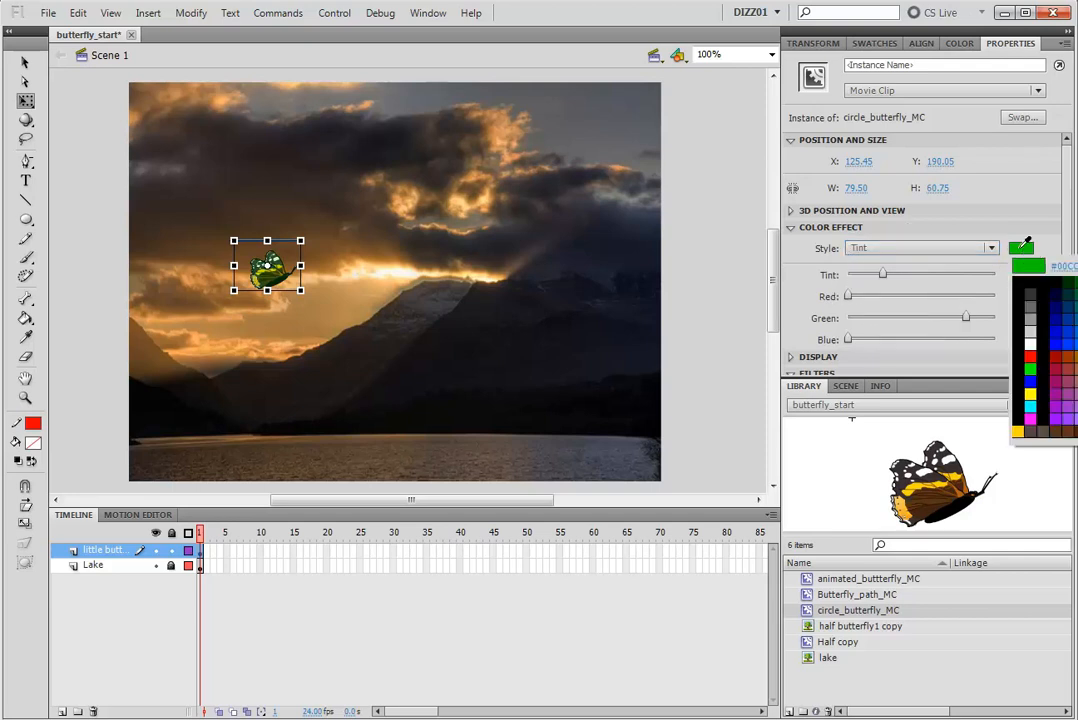
click(1063, 348)
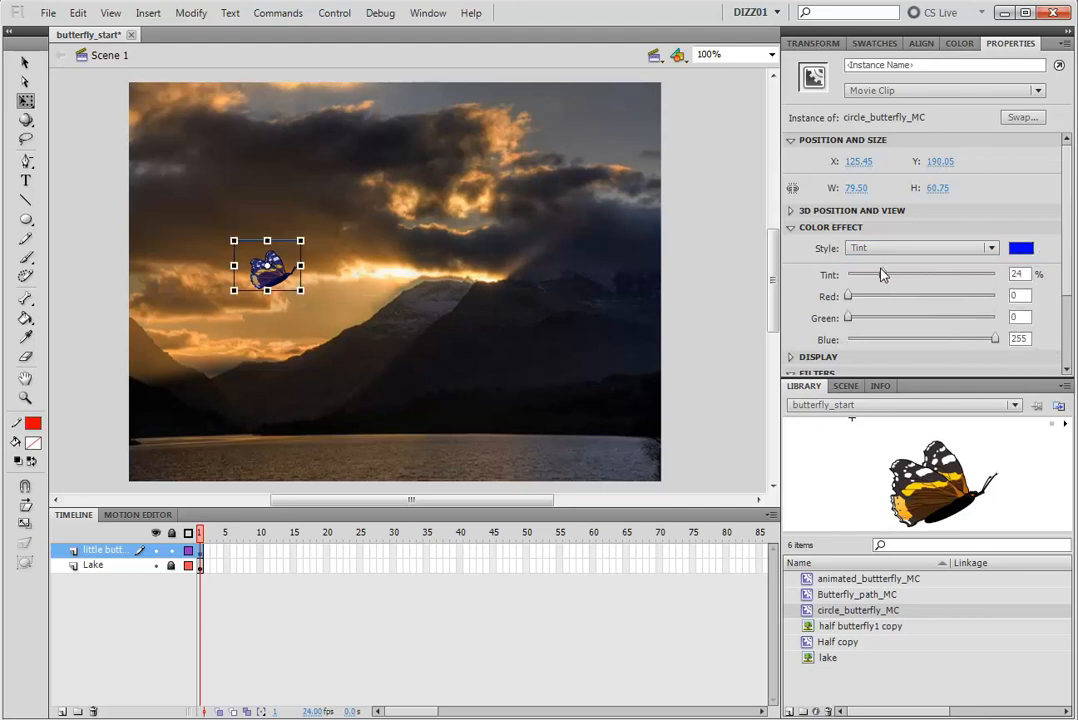
drag(882, 278, 740, 284)
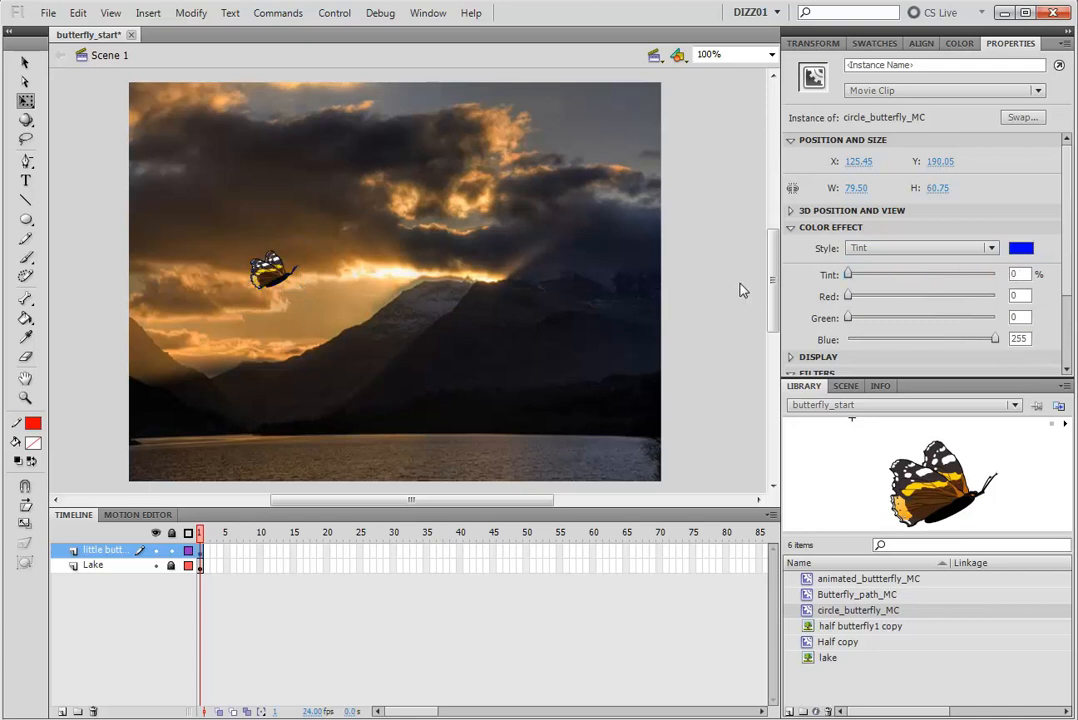
drag(873, 280, 884, 280)
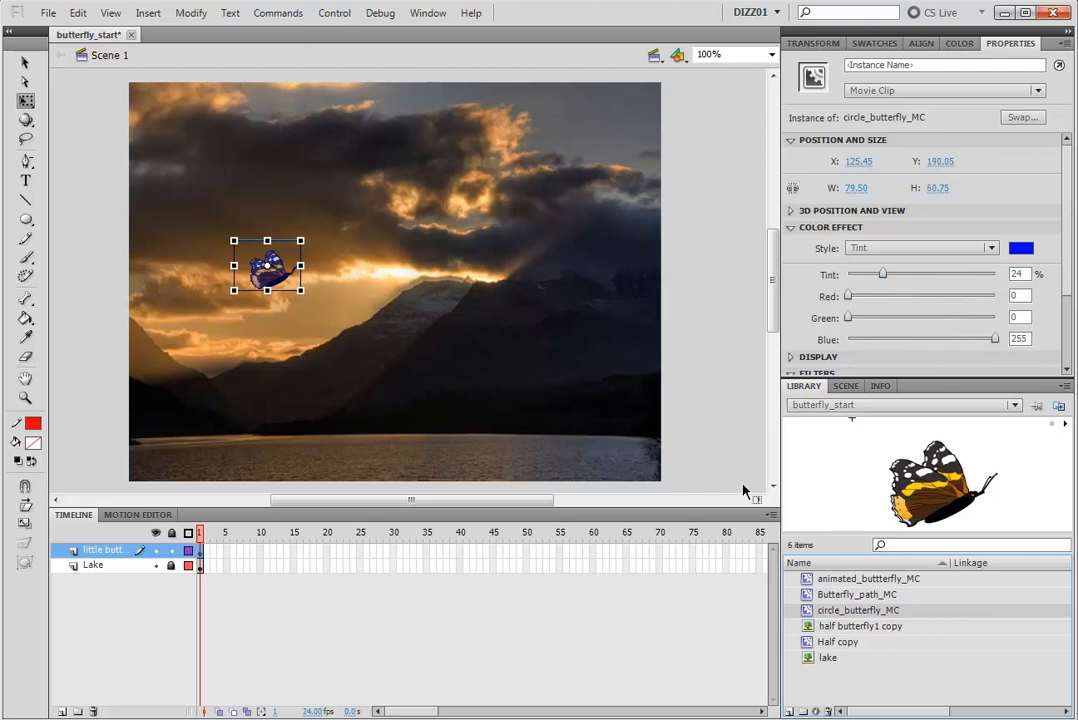
- Place a second circle_butterfly_MC instance in the upper middle of the sky and scale it down to about 147 by 112 px
drag(807, 610, 503, 231)
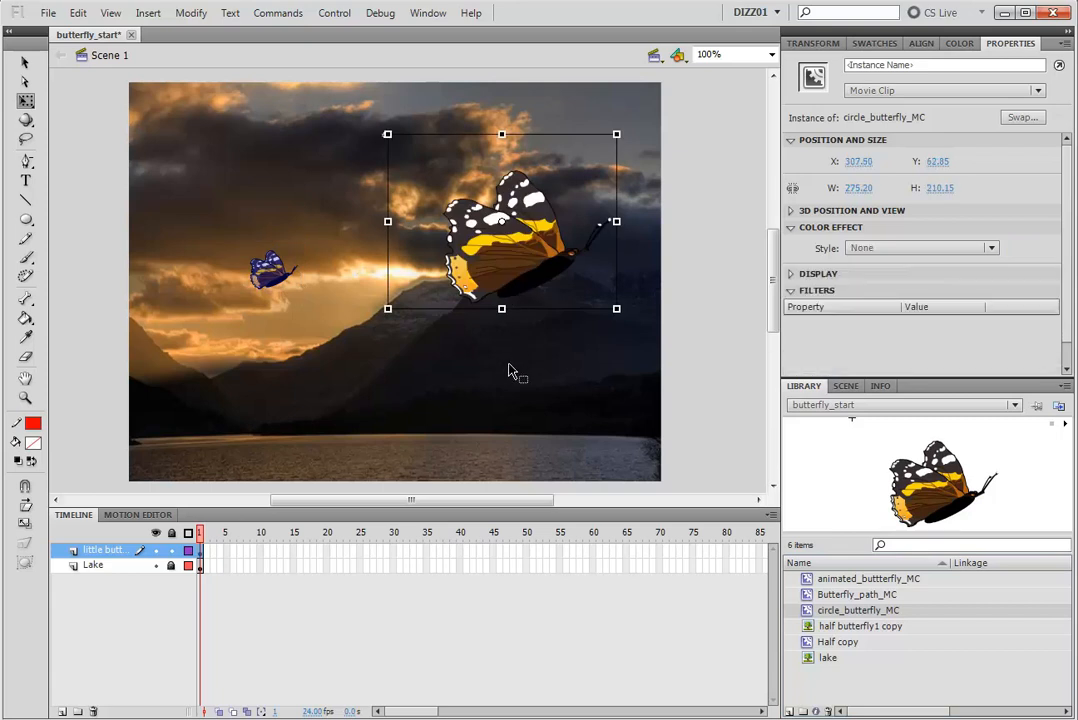
drag(615, 308, 563, 268)
drag(505, 240, 441, 192)
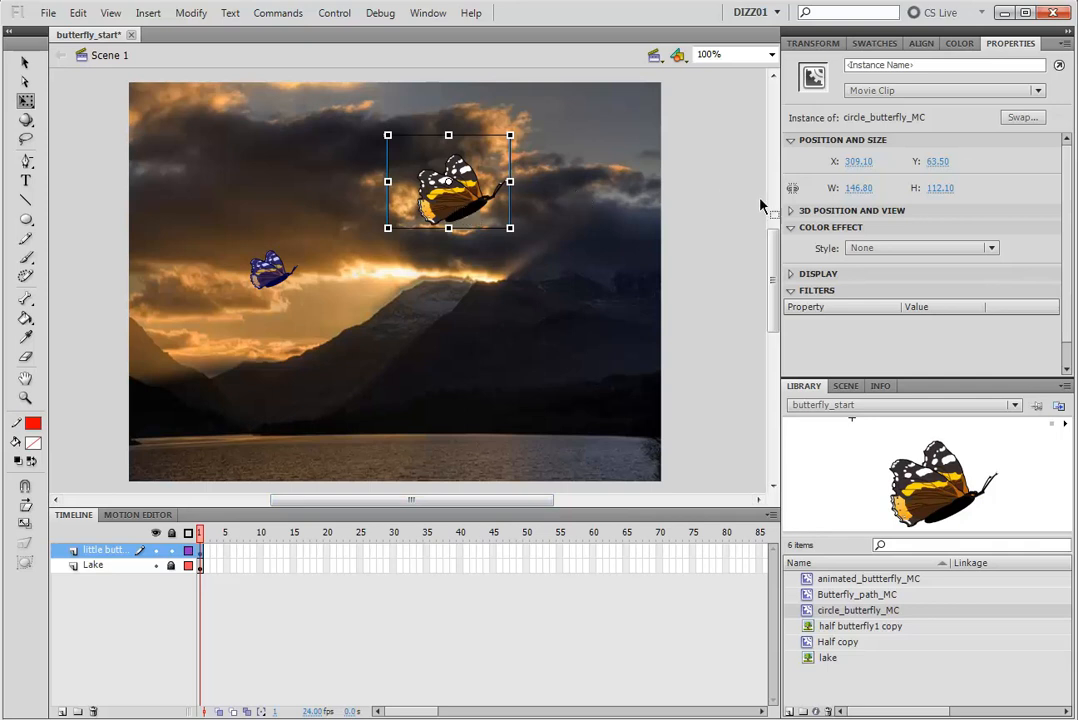
- Tint the second butterfly red (red 255, green 0, blue 0) at 24% and move it down over the lake's far shore
click(878, 250)
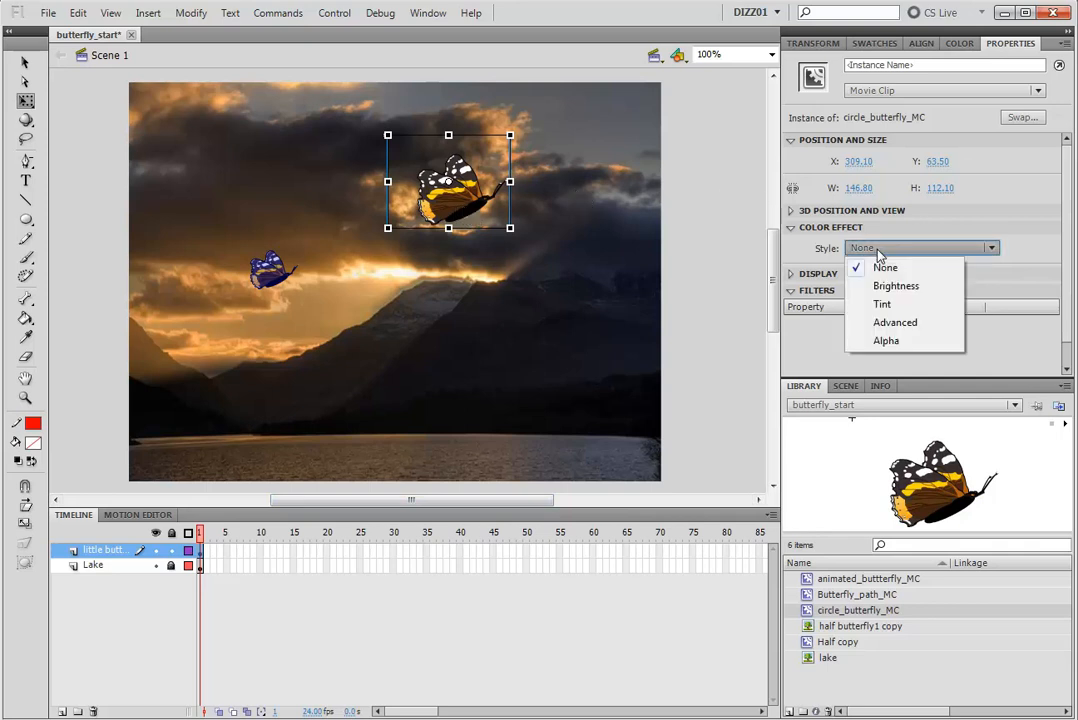
click(880, 304)
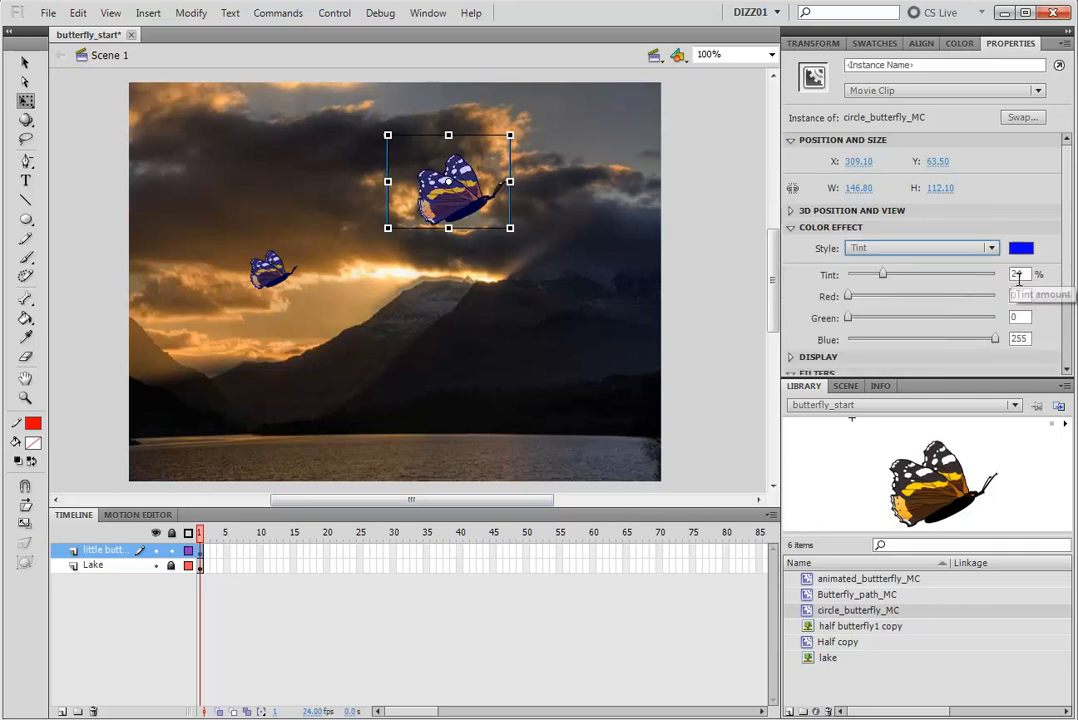
click(1019, 249)
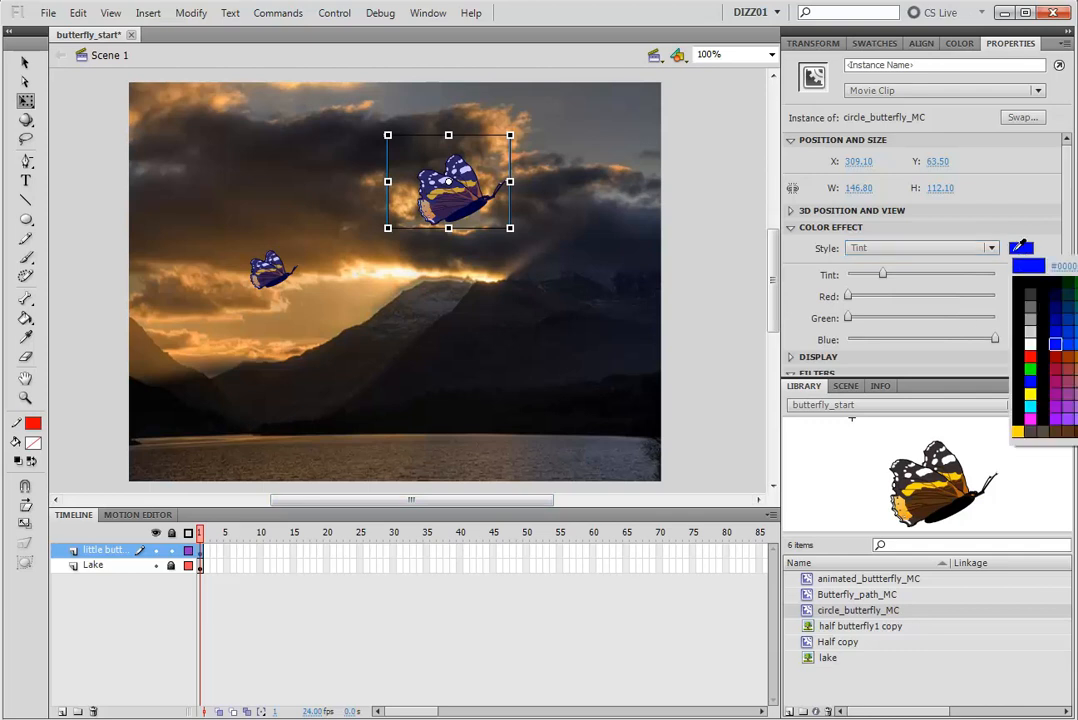
click(1031, 357)
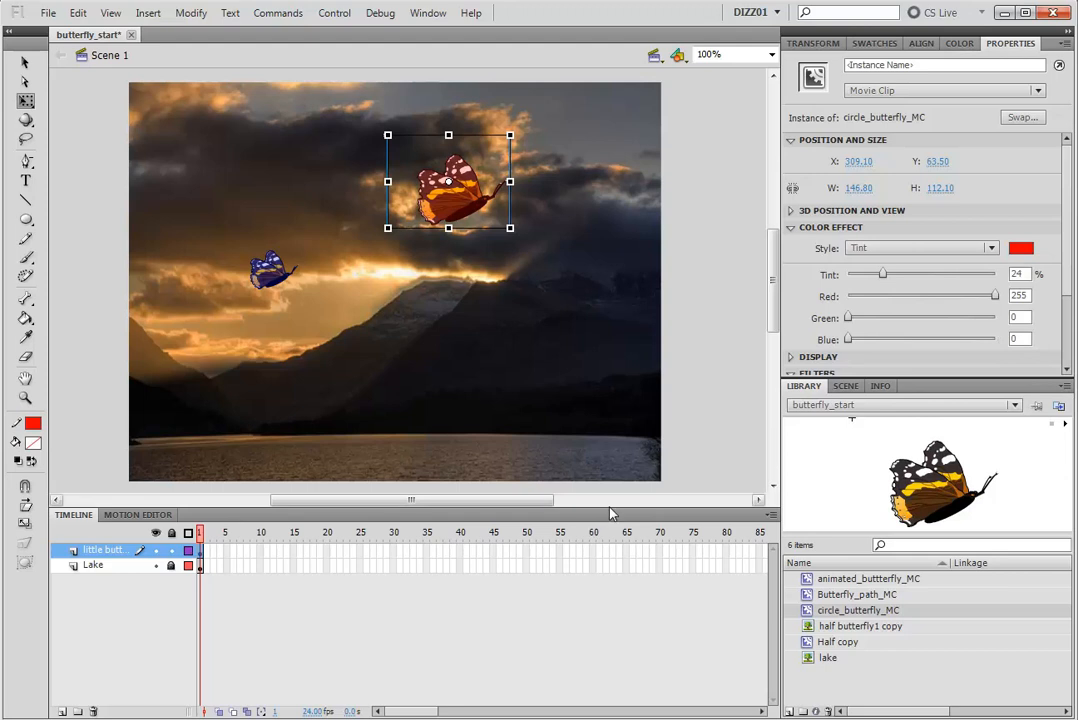
drag(476, 228, 486, 475)
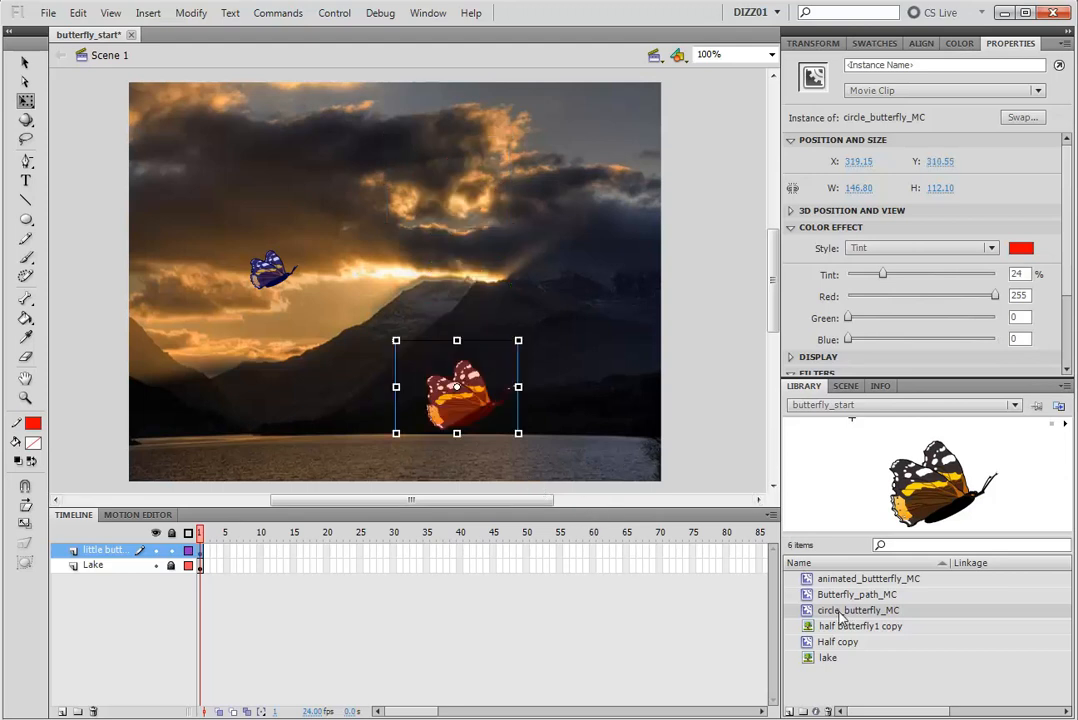
- Add a third circle_butterfly_MC instance, flip it horizontally and scale it down to about 94 by 72 px in the right part of the sky
drag(483, 178, 483, 178)
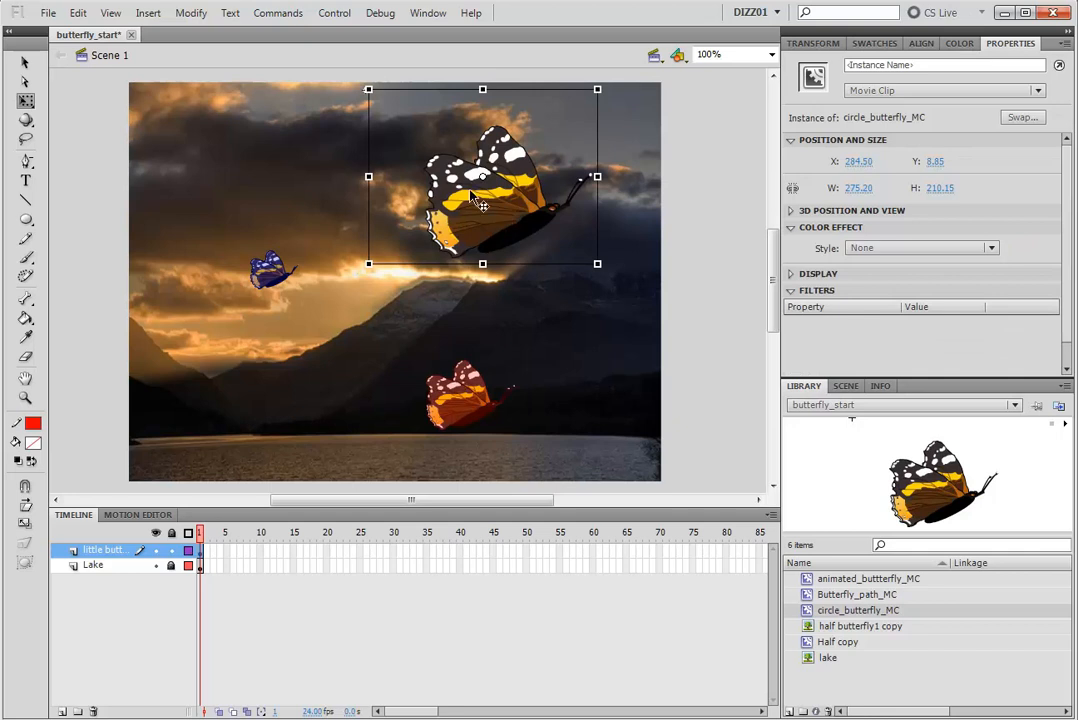
click(204, 17)
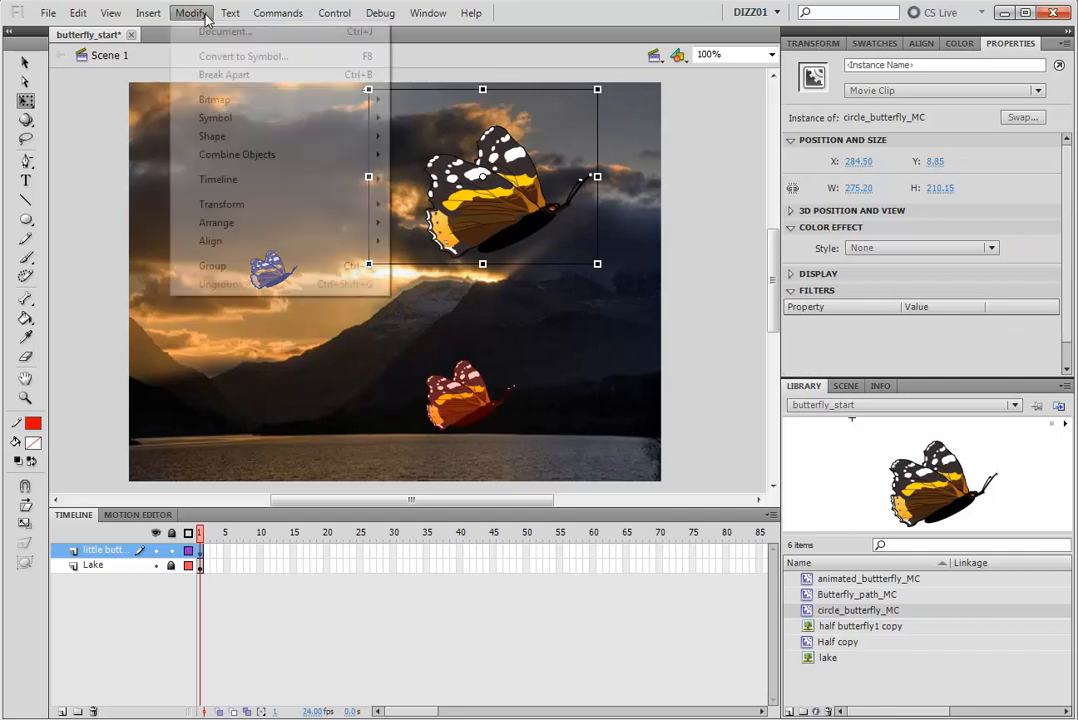
mouse_move(289, 217)
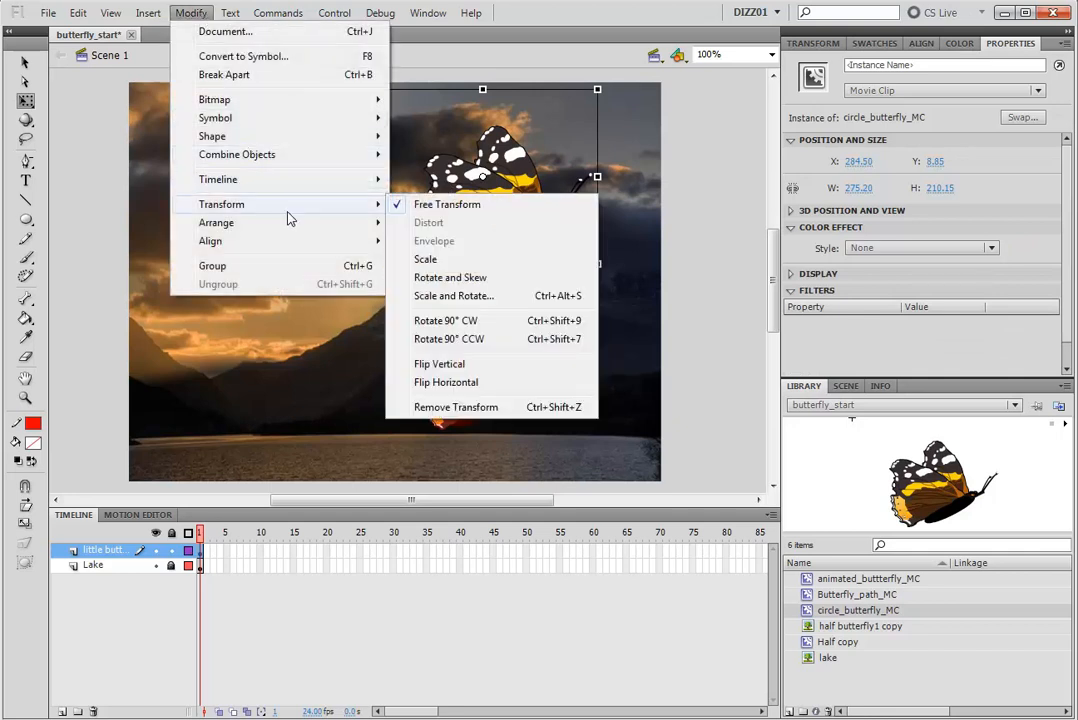
click(522, 382)
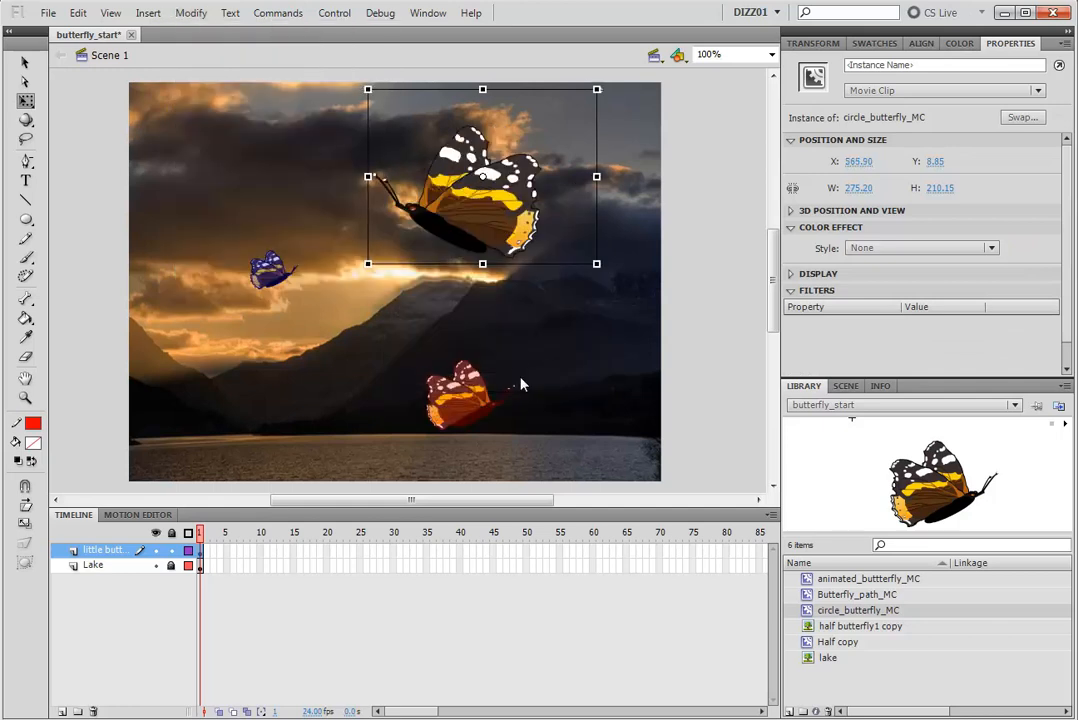
drag(597, 264, 587, 236)
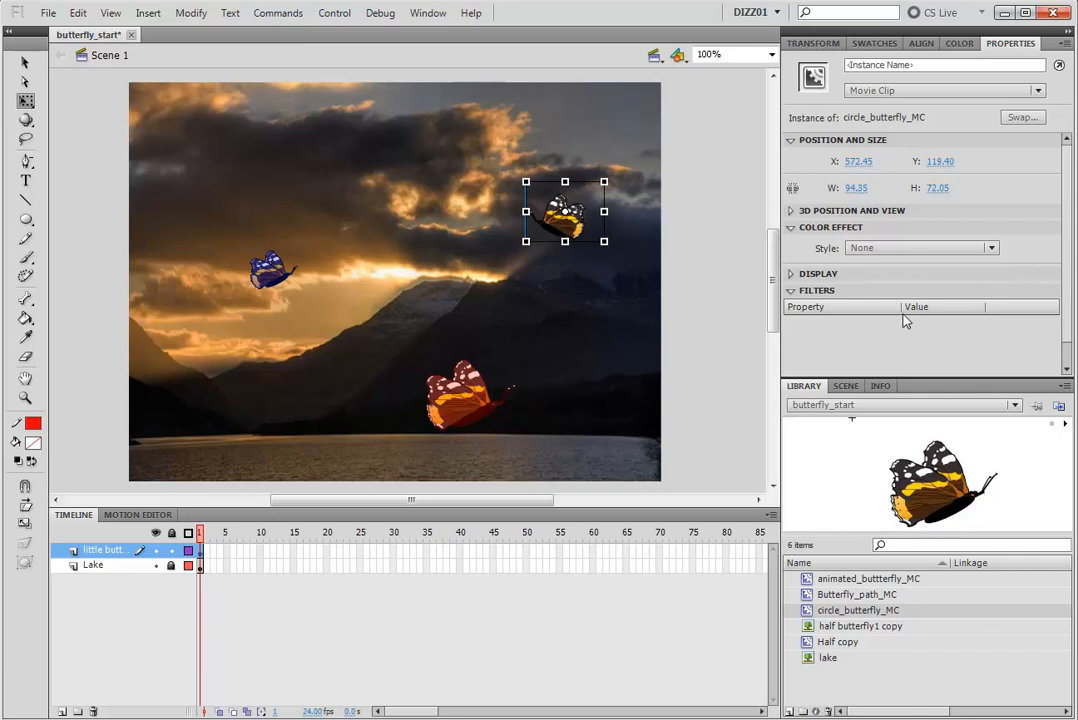
- Tint the third butterfly green (red 0, green 204, blue 0) at 24% and move it up near the stage's upper-right corner
click(882, 251)
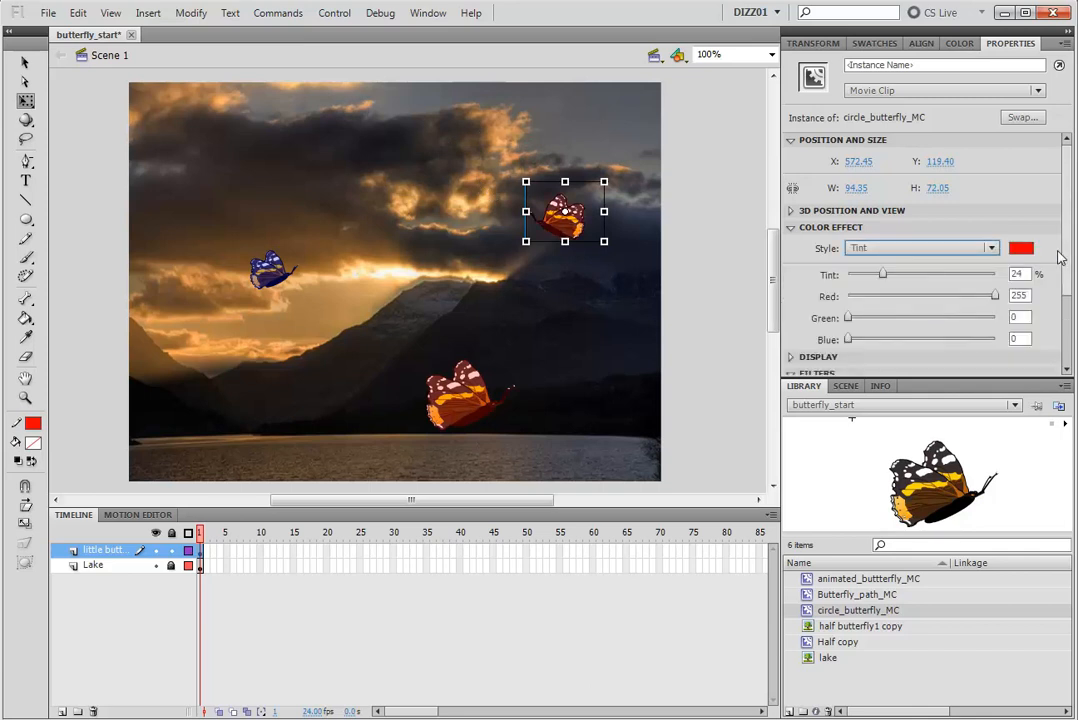
click(1020, 249)
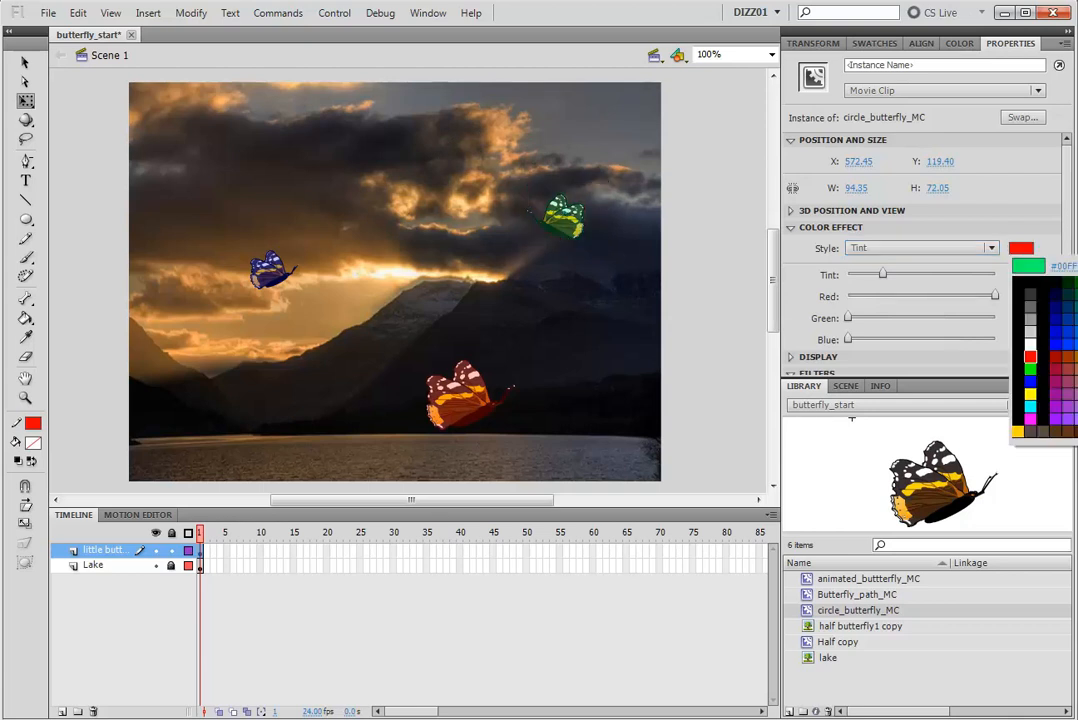
click(1030, 369)
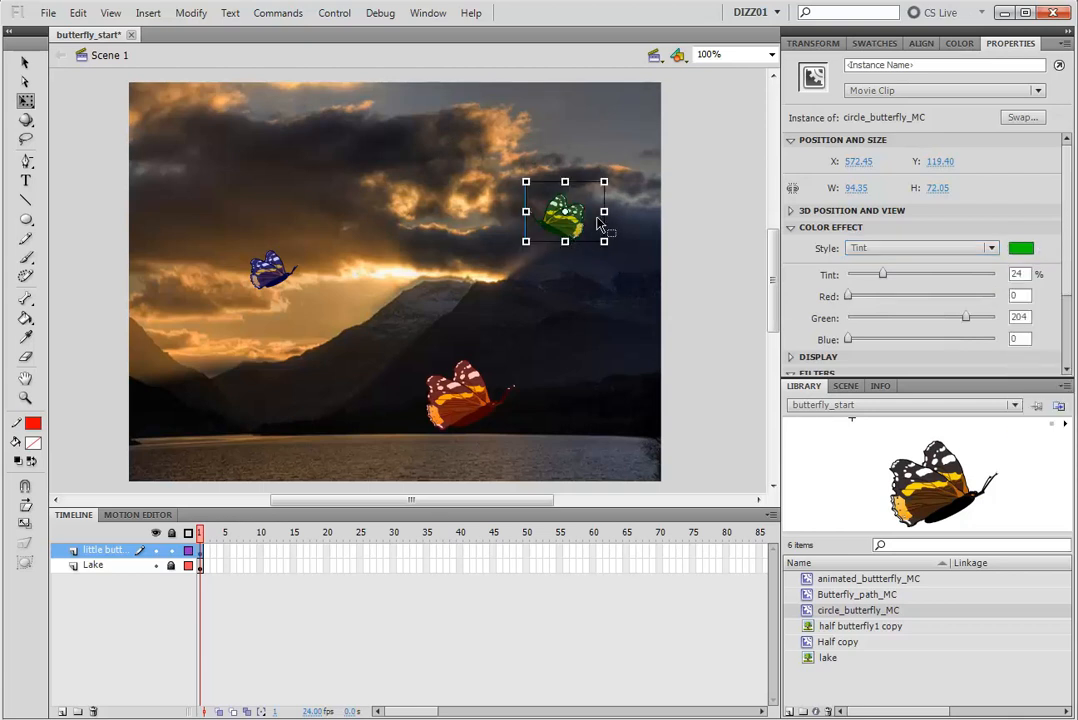
drag(590, 218, 611, 148)
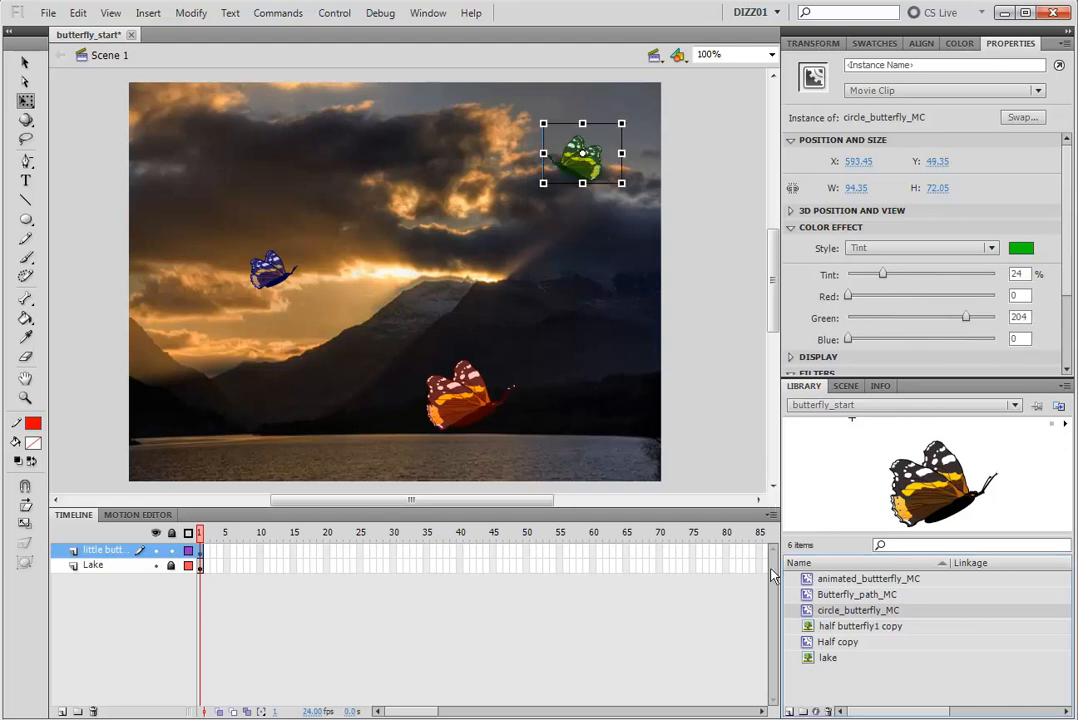
- Add a fourth circle_butterfly_MC instance, flip it horizontally and scale it to about 160 by 122 px in the upper middle of the sky
drag(866, 622, 399, 252)
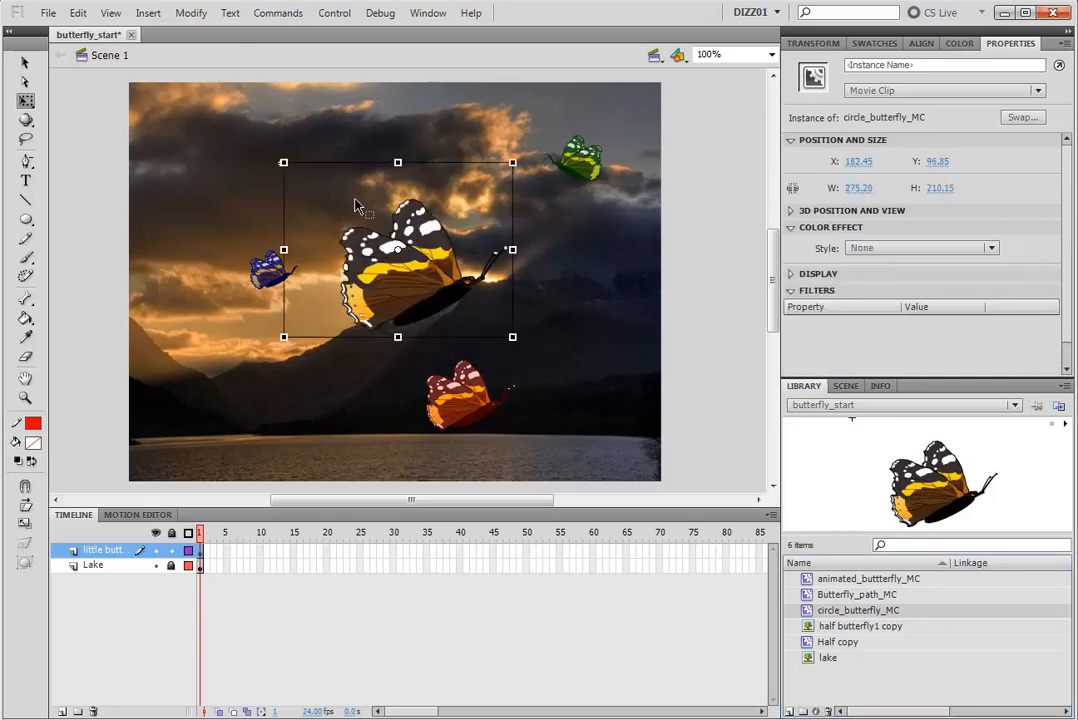
click(195, 13)
mouse_move(278, 209)
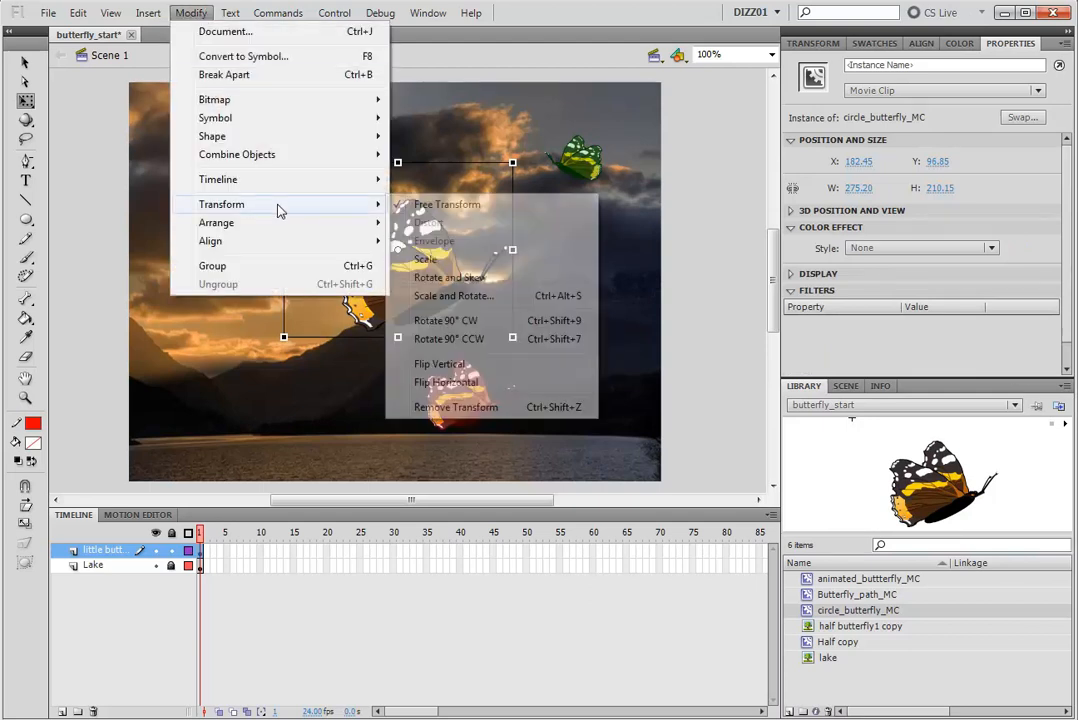
click(509, 391)
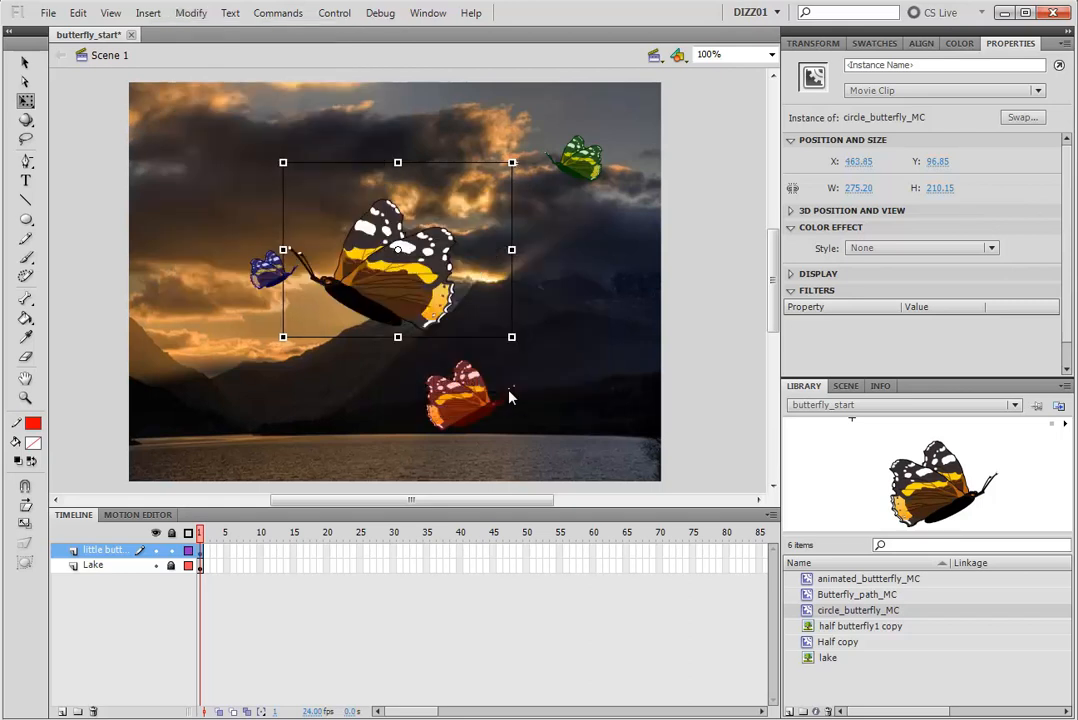
drag(512, 164, 490, 202)
drag(417, 273, 448, 178)
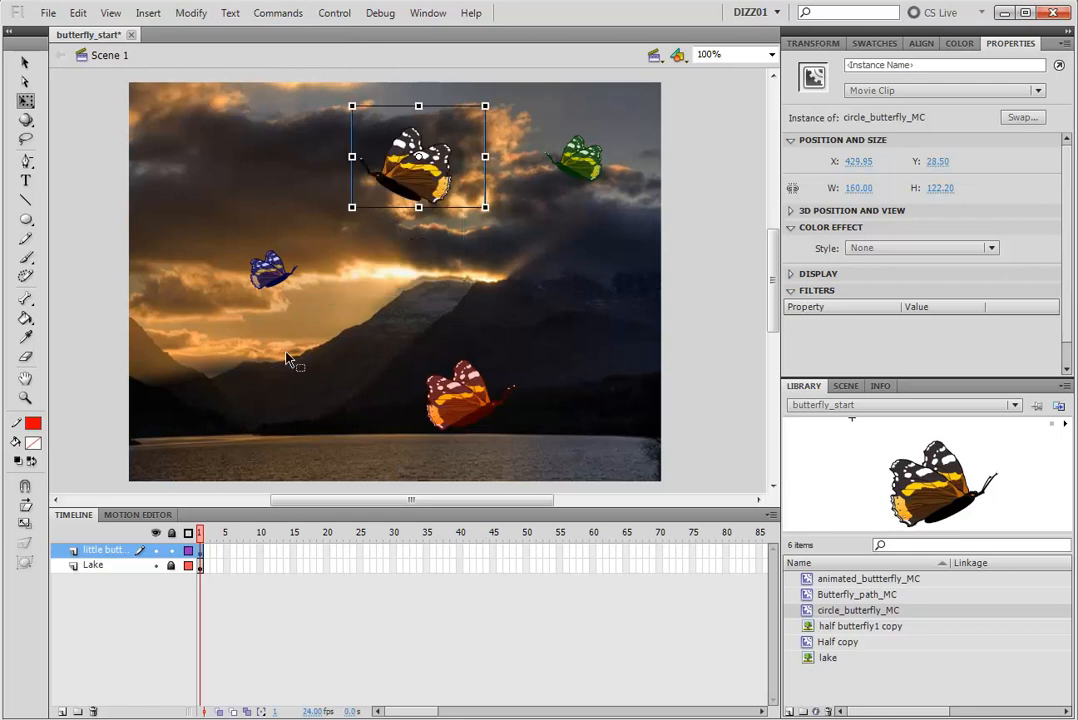
- Apply a Tint color effect to the fourth butterfly in purple (red 153, green 0, blue 255) at 24%
click(855, 253)
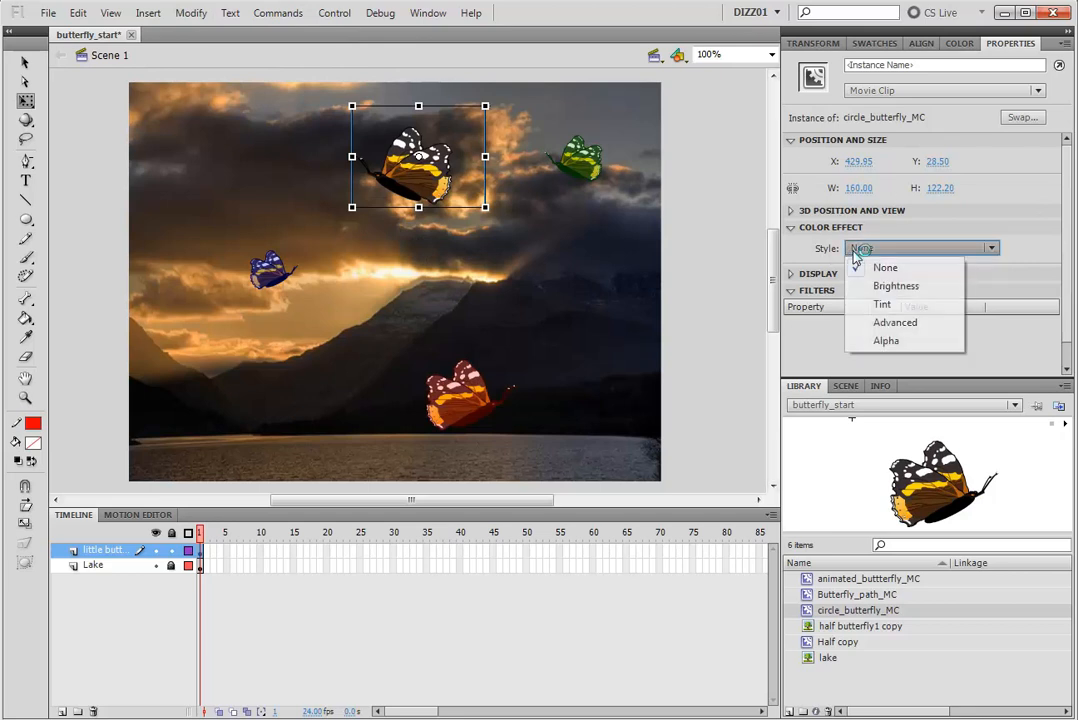
click(884, 306)
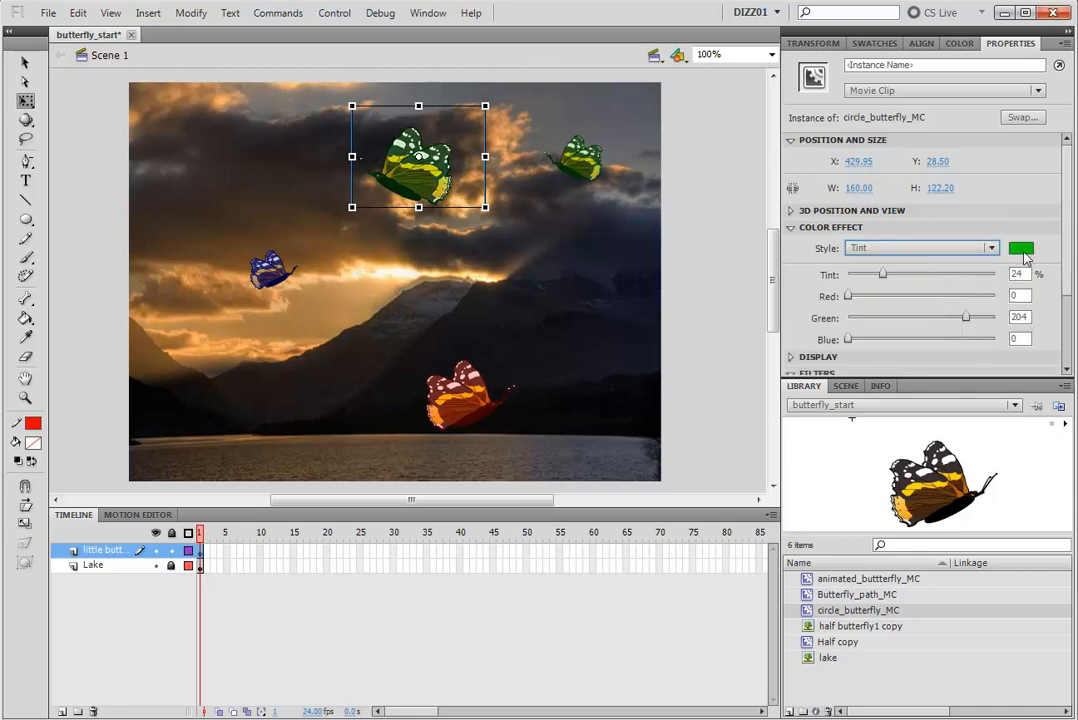
click(1024, 250)
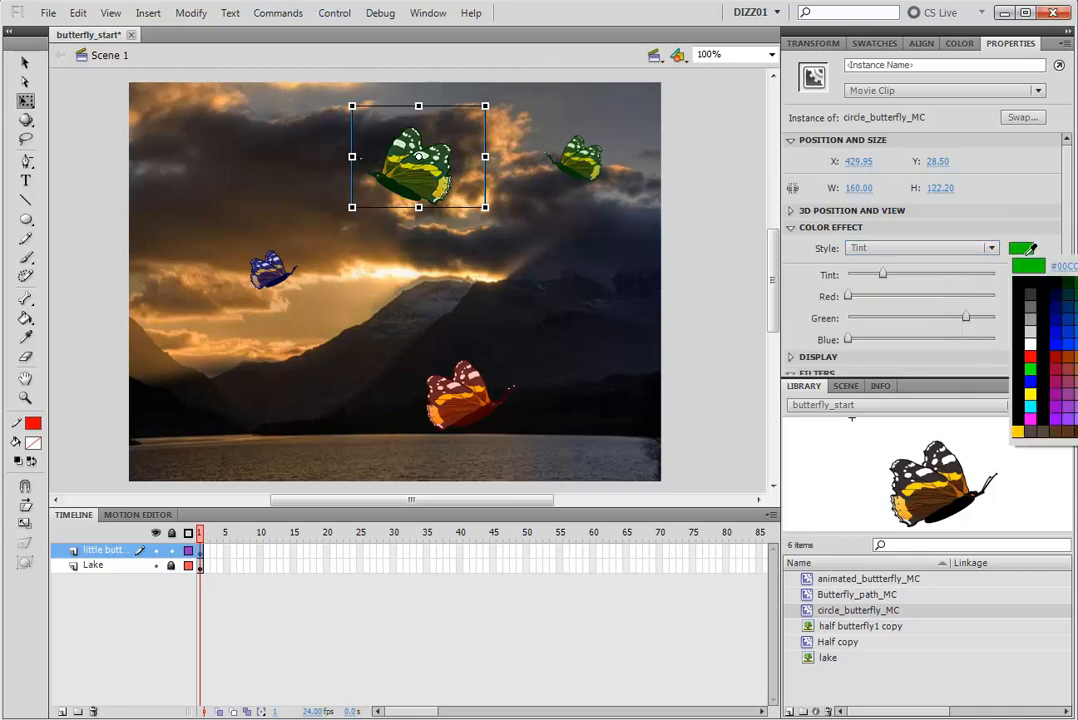
click(1064, 414)
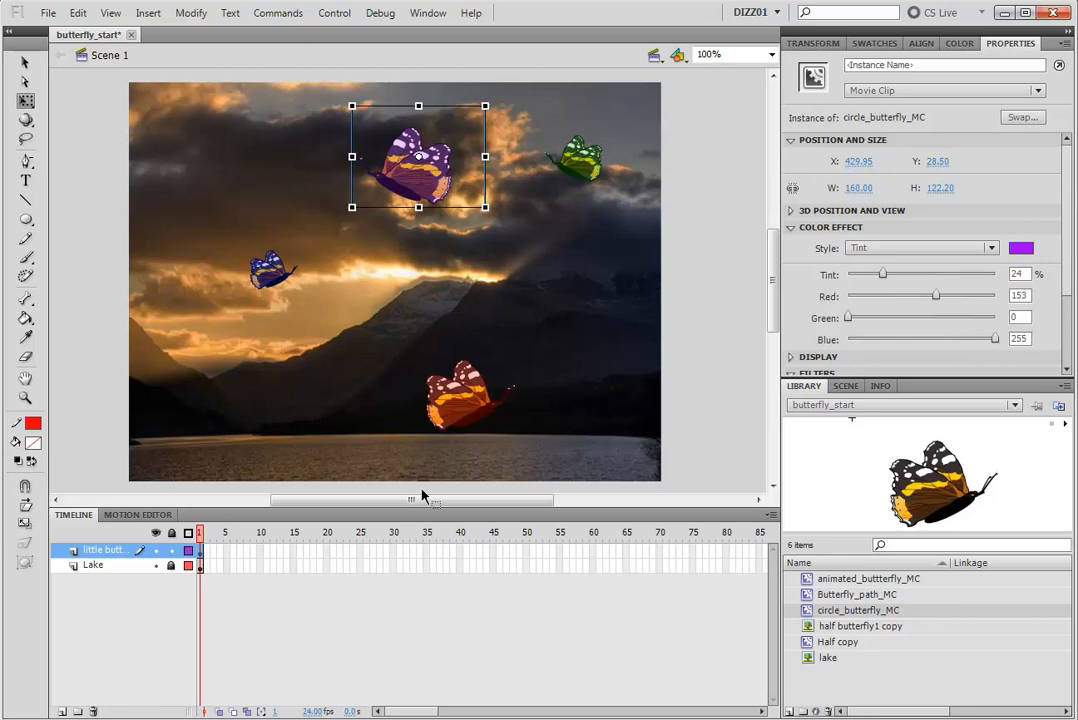
- Insert a layer above the little butterflies layer and place a Butterfly_path_MC instance on it just off the stage's right edge
right_click(106, 554)
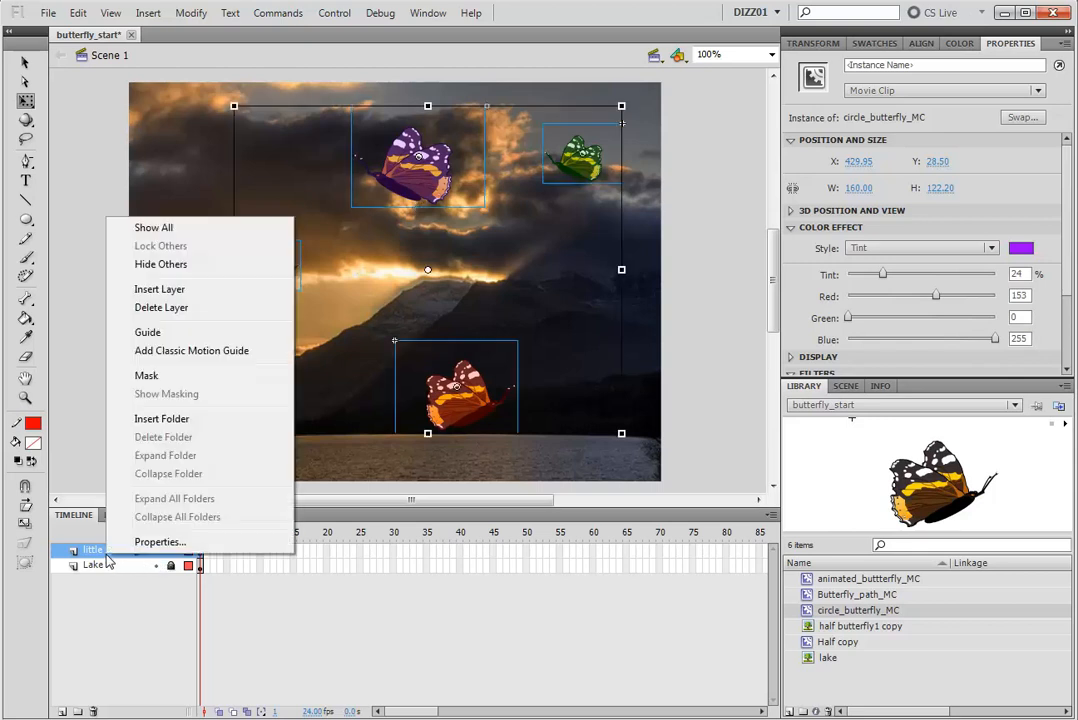
click(172, 292)
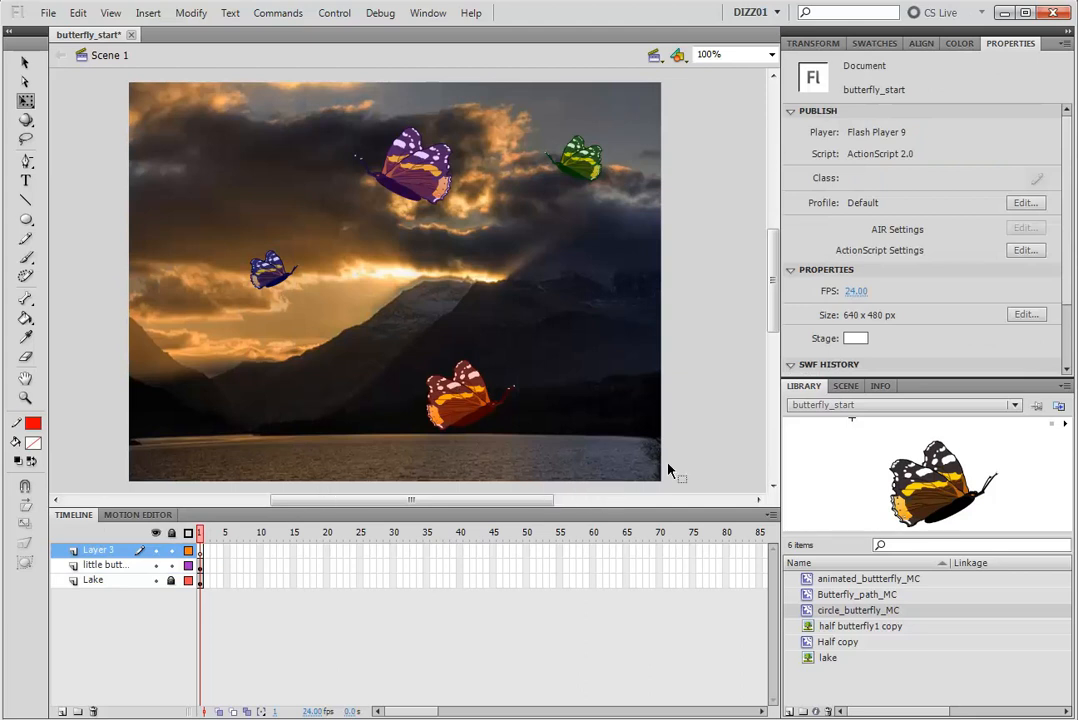
click(822, 596)
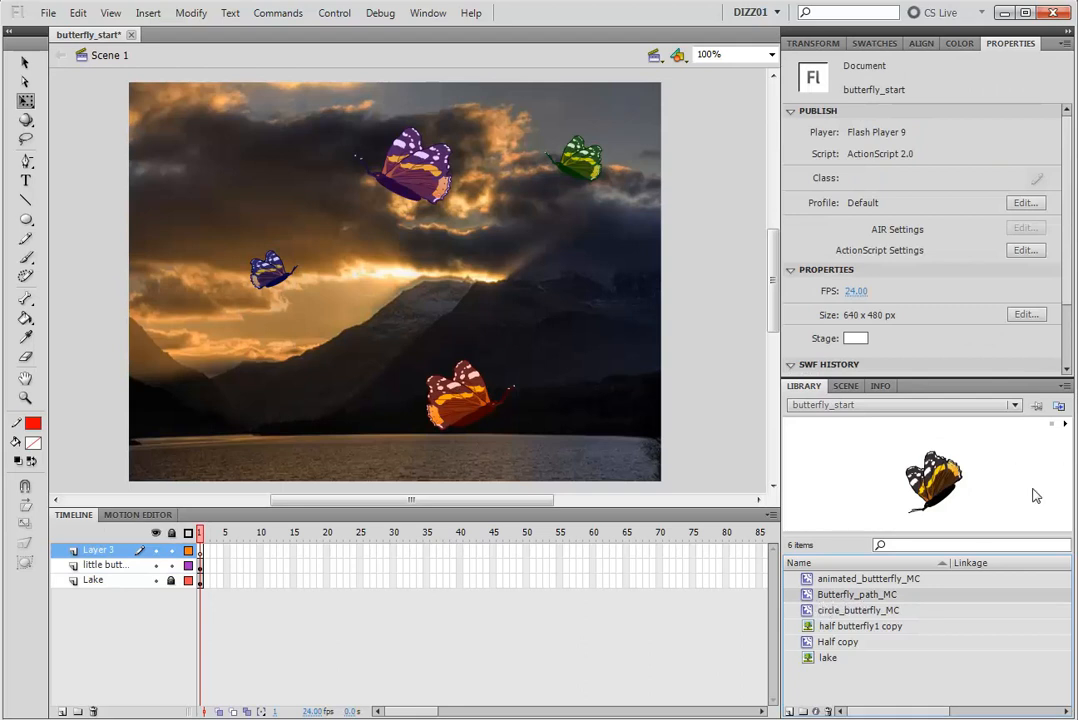
click(1064, 425)
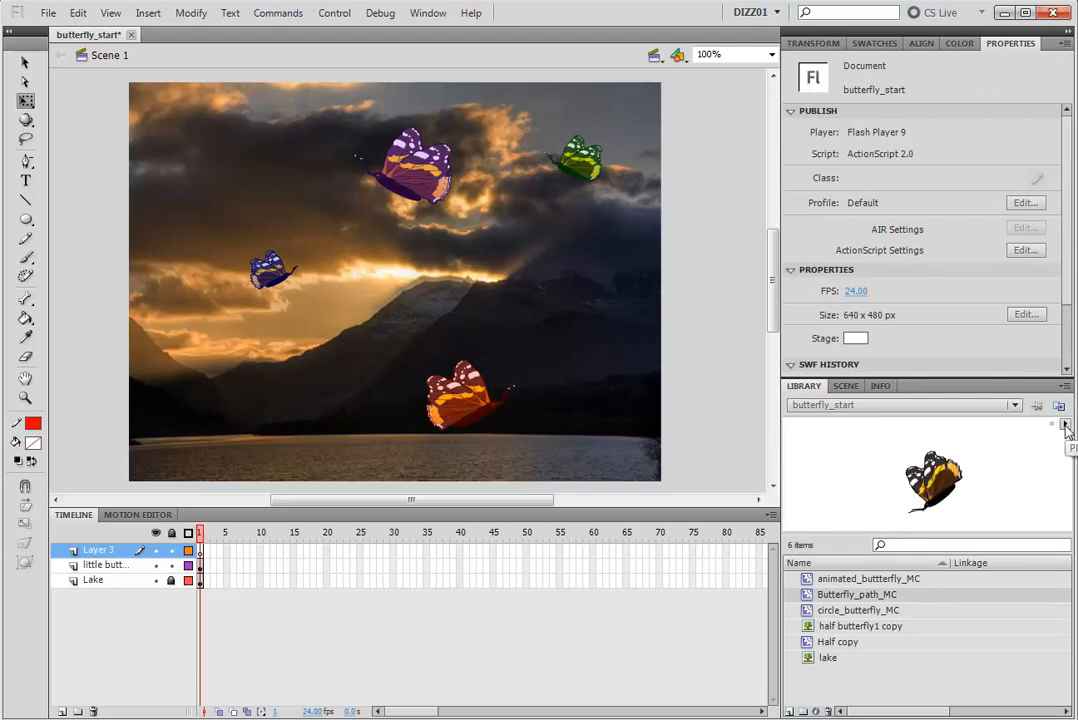
drag(842, 598, 751, 301)
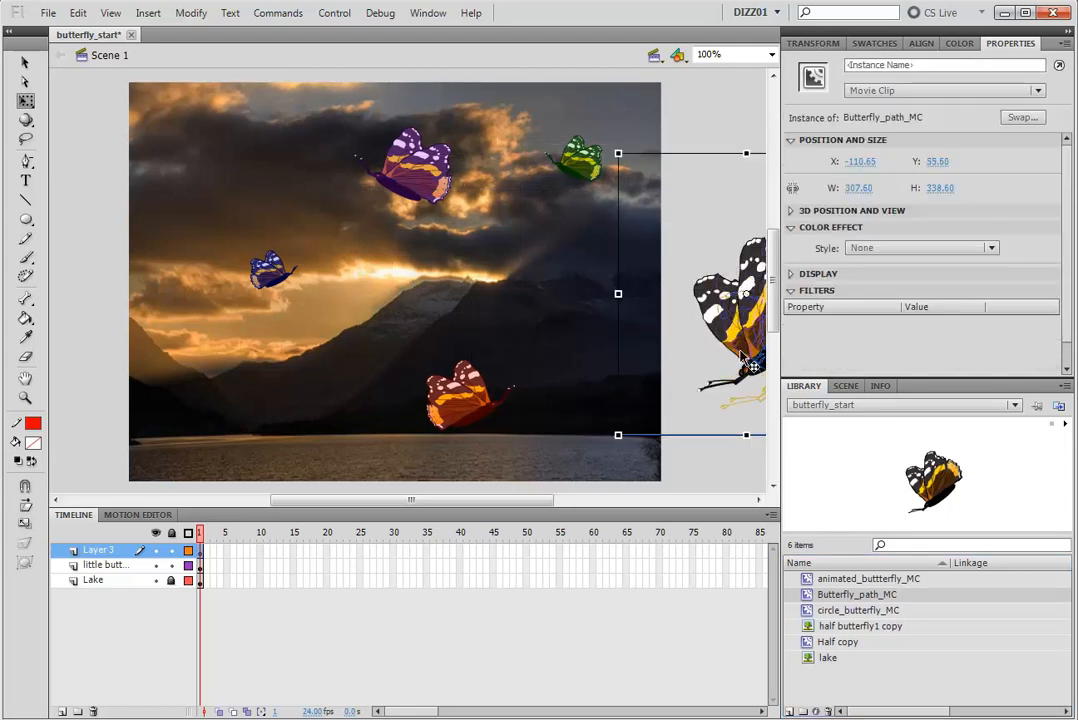
drag(739, 346, 766, 384)
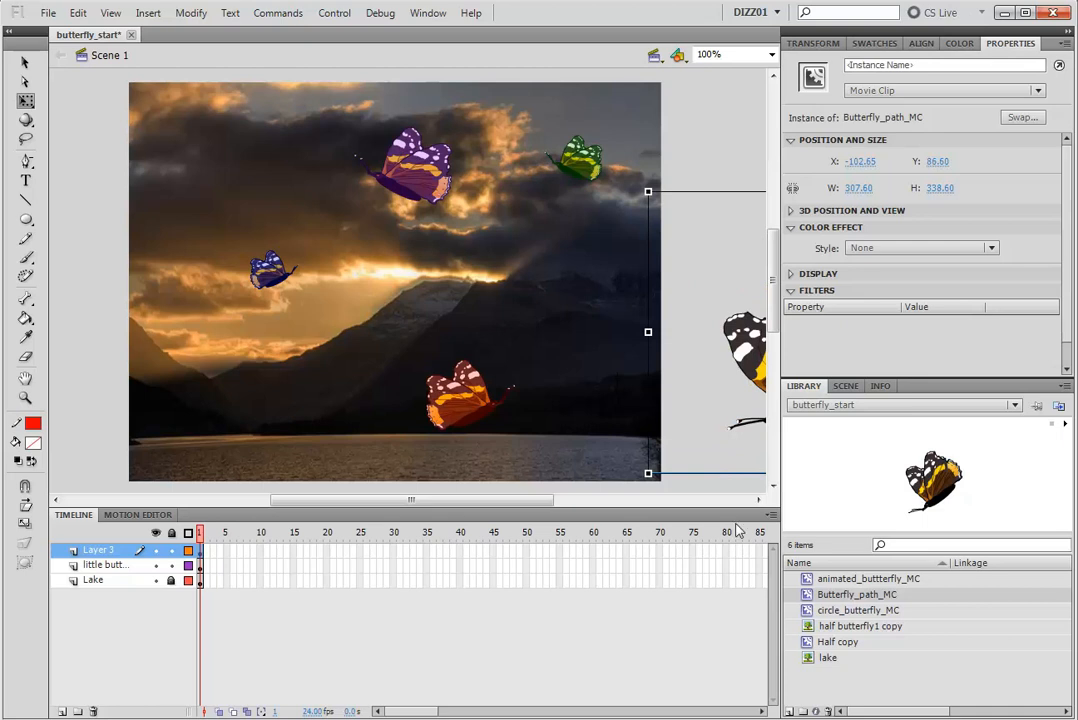
- Rename the new top layer "butterfly"
double_click(96, 551)
text(butter)
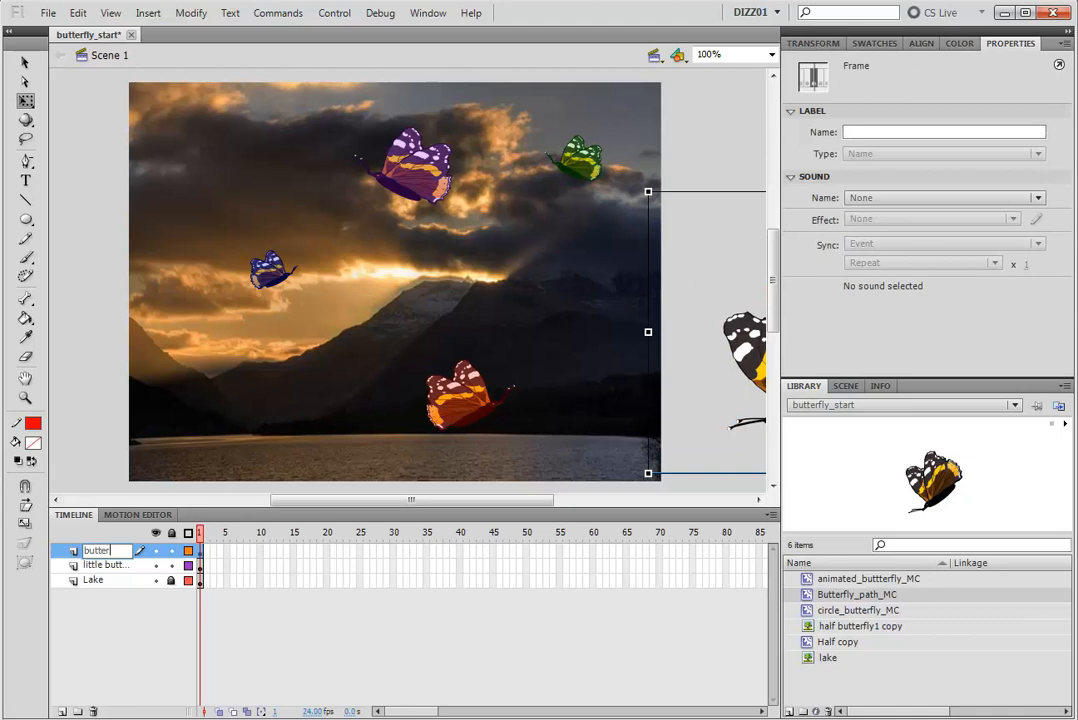
key(Return)
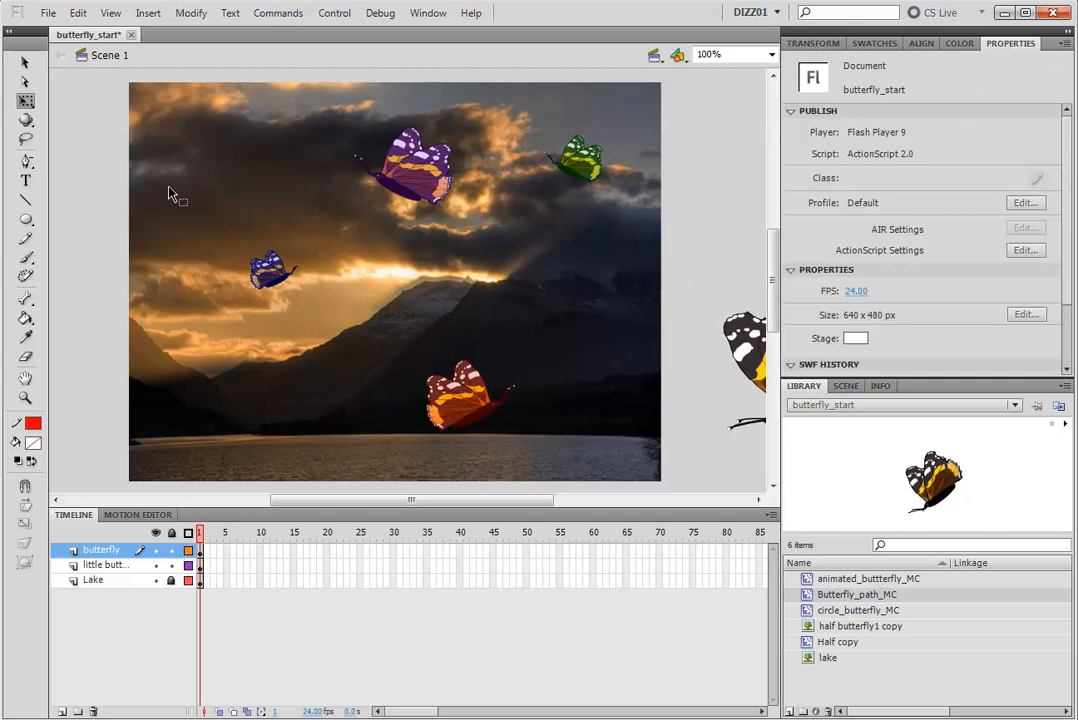
- Test the scene to check the butterflies' motion, and close the preview
click(336, 14)
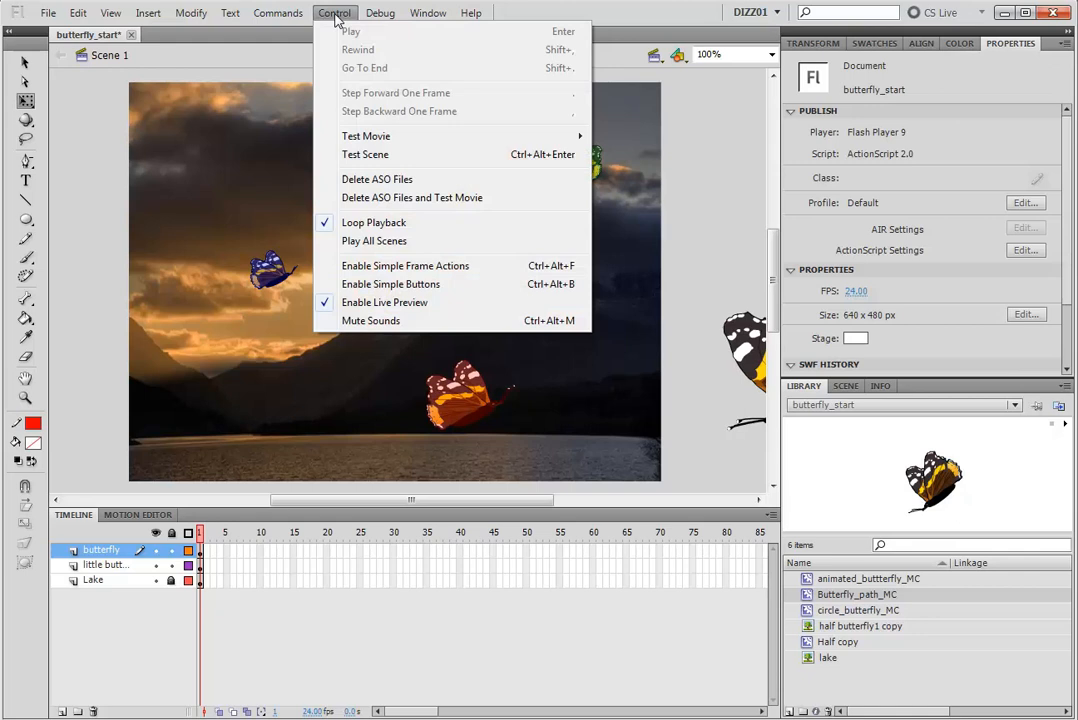
click(386, 156)
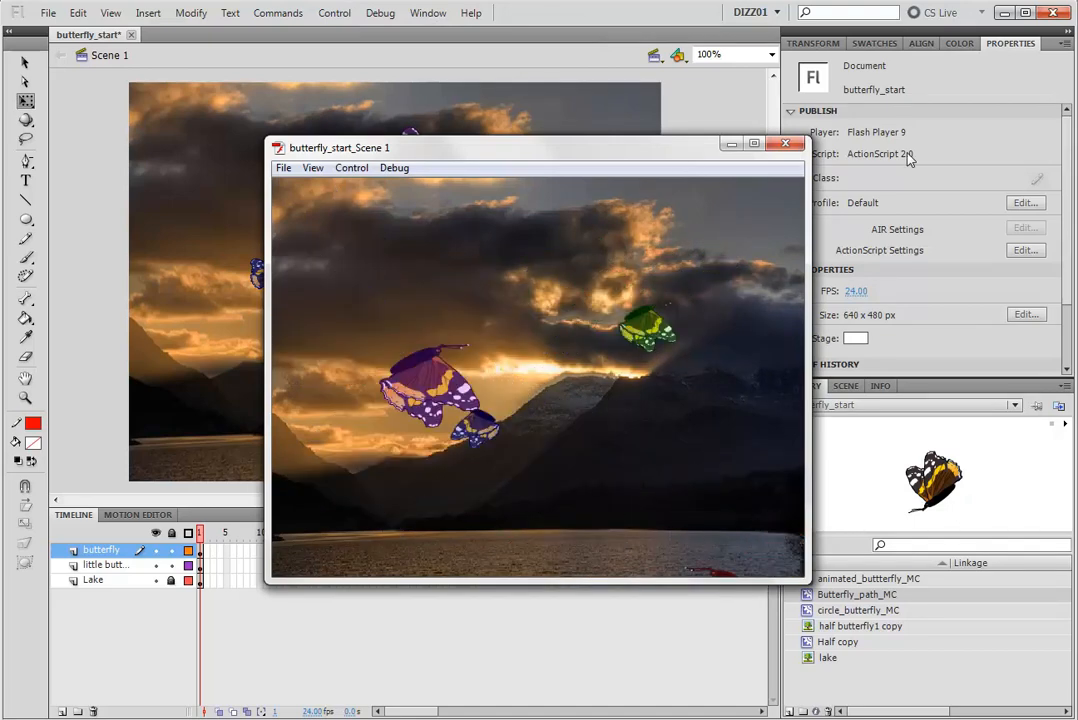
click(795, 144)
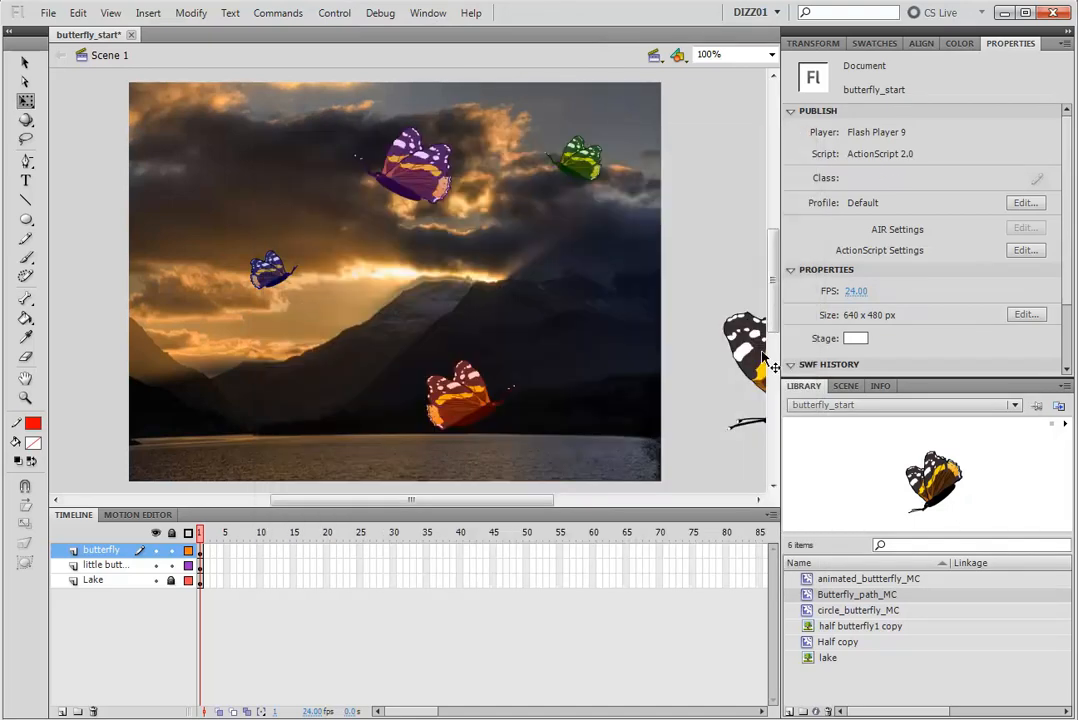
- Scale the Butterfly_path_MC instance down to about 234 by 257 px beside the stage's right edge and test the scene
drag(765, 357, 761, 303)
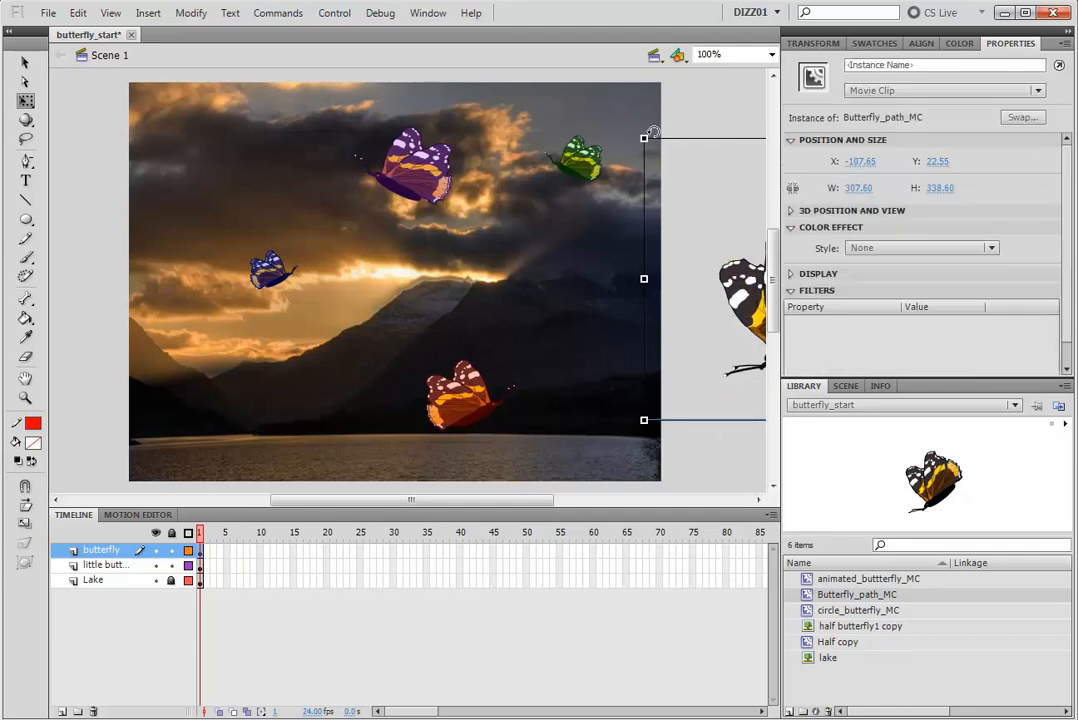
drag(646, 137, 675, 172)
drag(751, 296, 724, 299)
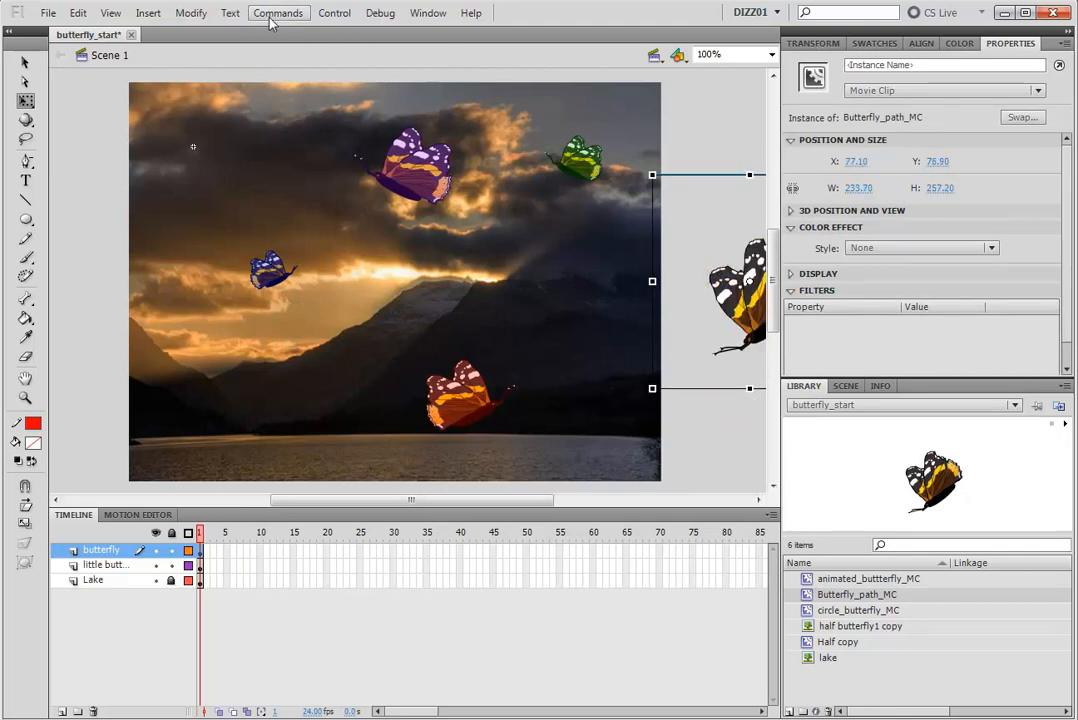
click(335, 16)
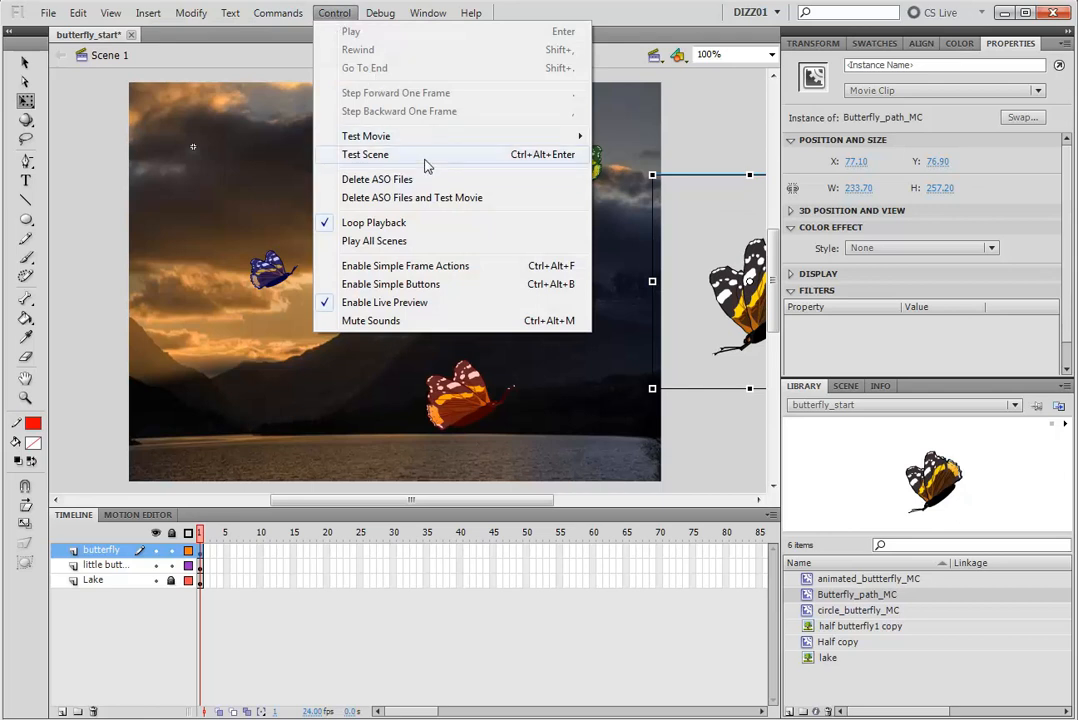
click(368, 154)
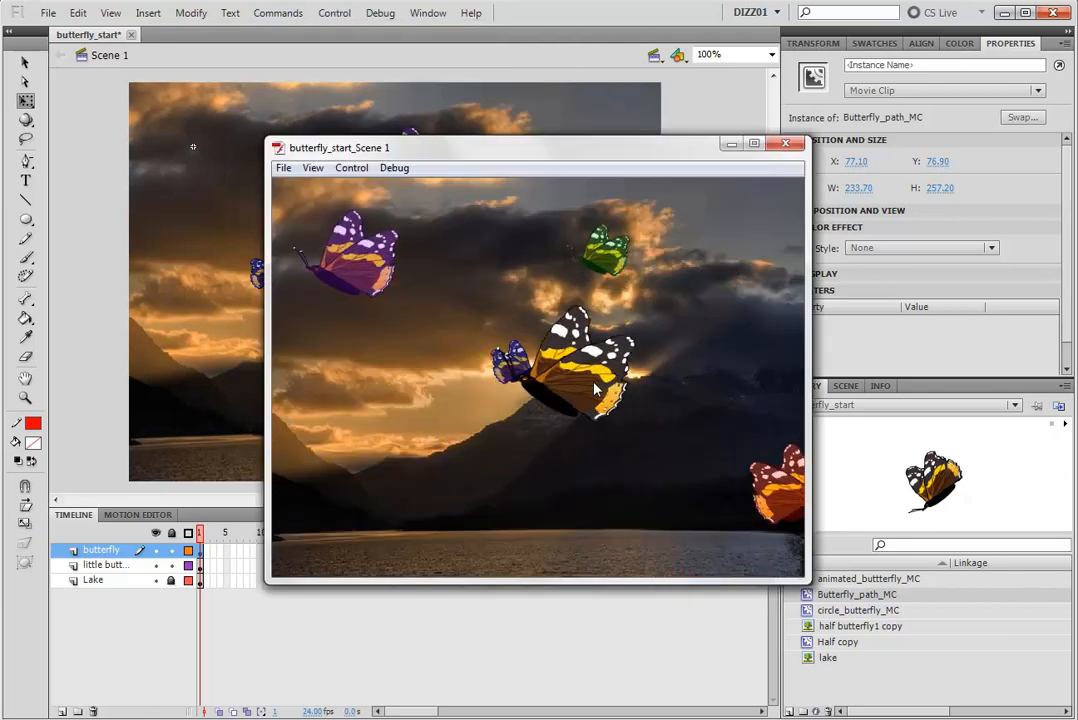